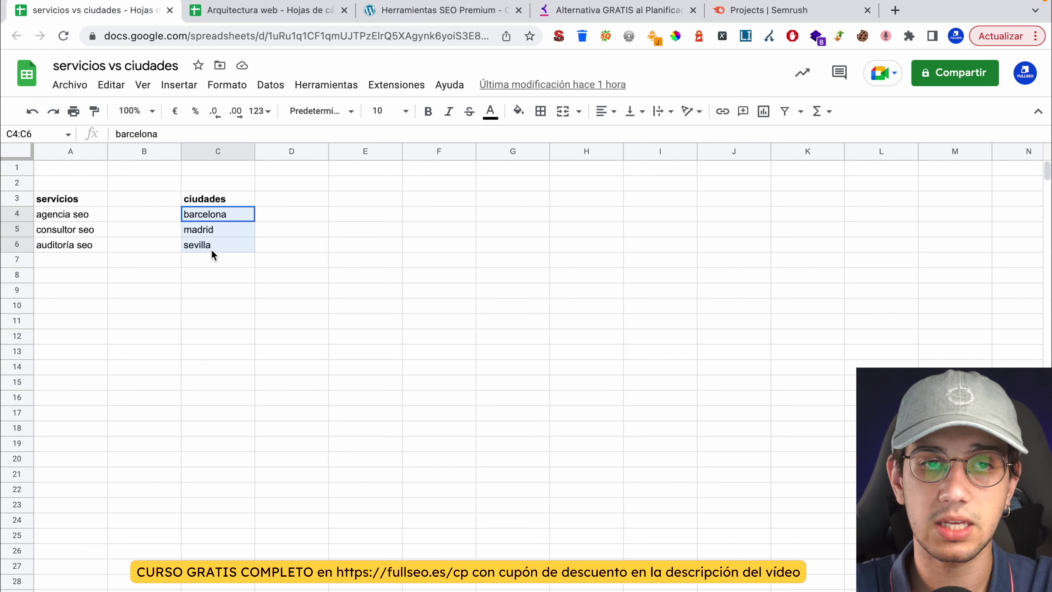
Examine the "servicios" list in A3:A6 and the "ciudades" list in C3:C6.
left_click(144, 235)
left_click(81, 214)
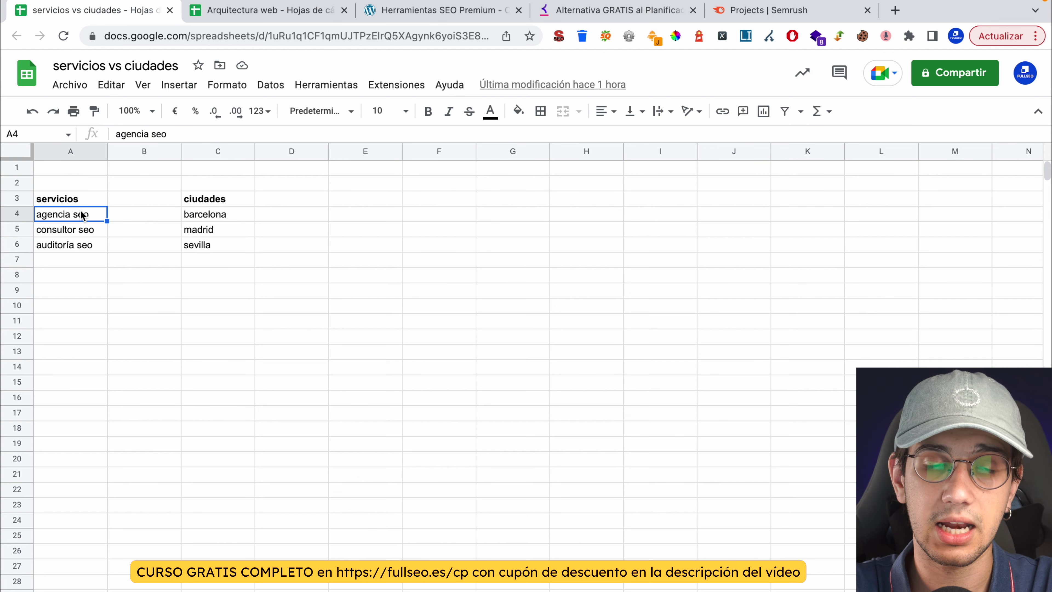
left_click_drag(81, 214, 82, 246)
left_click_drag(217, 220, 215, 245)
left_click(351, 281)
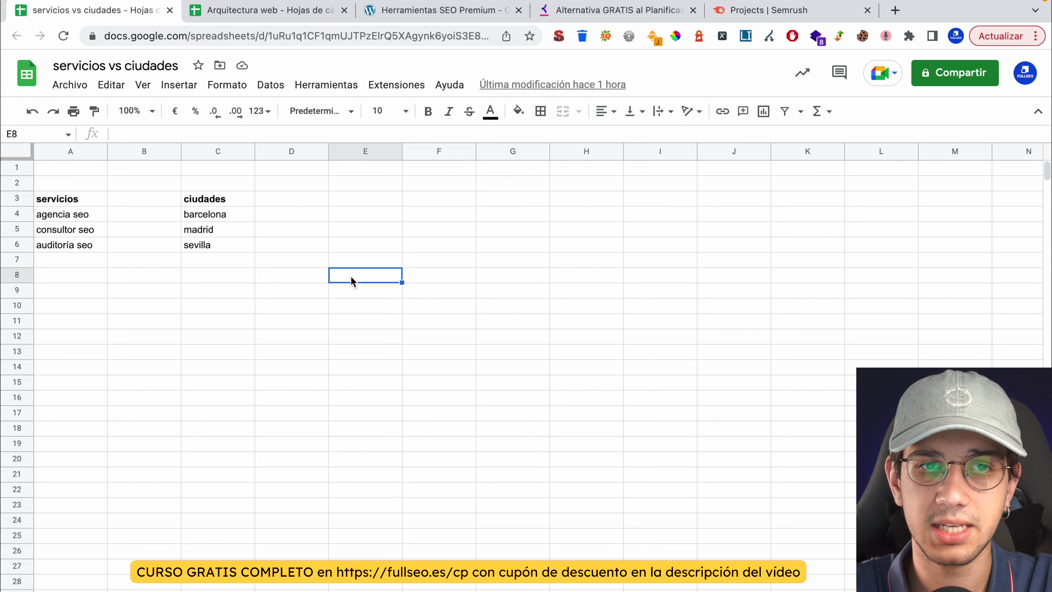
left_click_drag(75, 201, 75, 251)
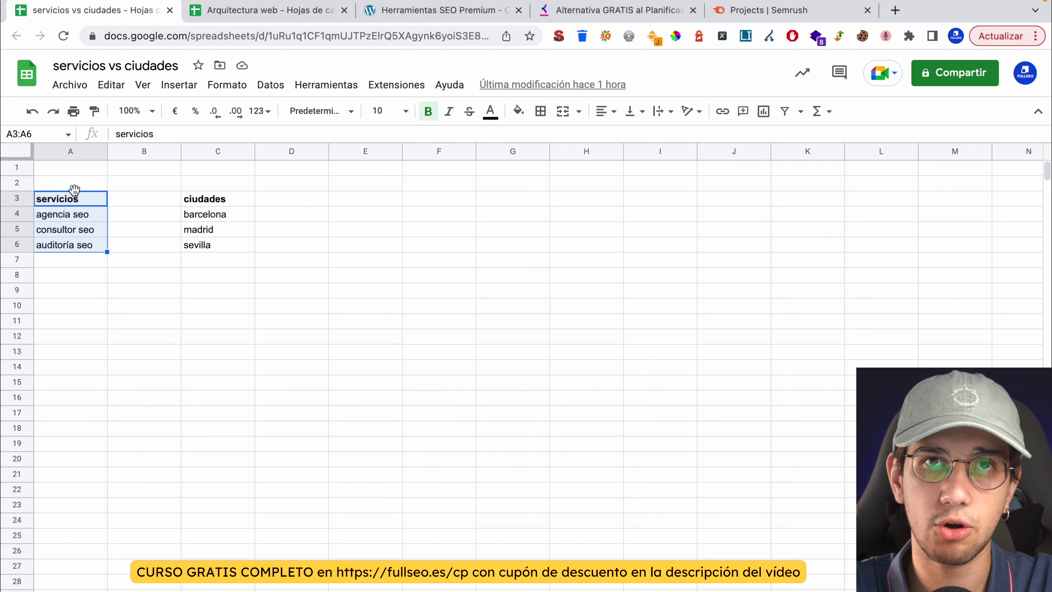
left_click_drag(205, 200, 206, 253)
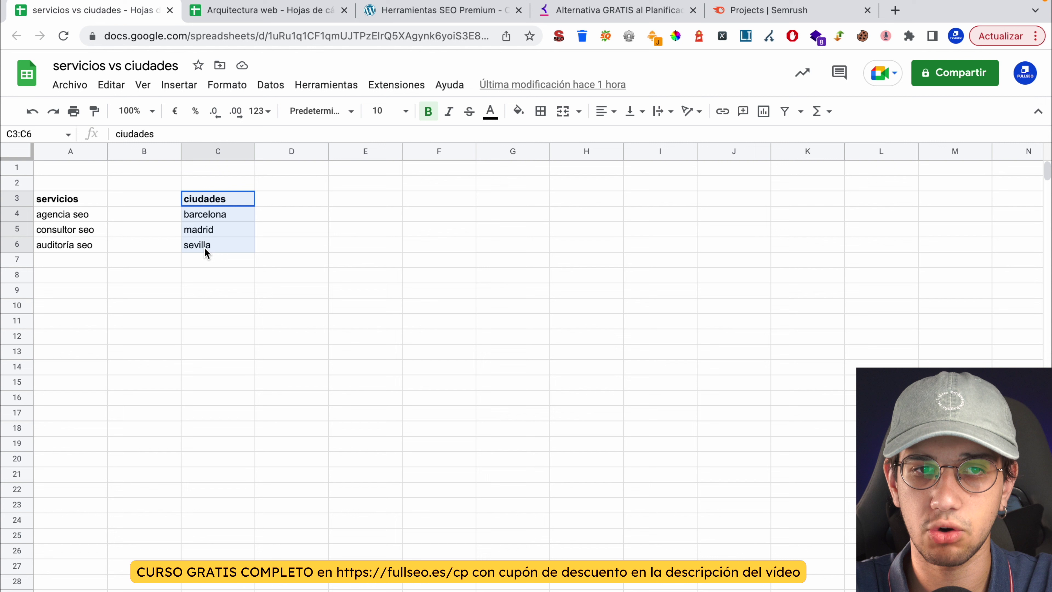
left_click_drag(68, 200, 68, 250)
left_click_drag(221, 200, 217, 249)
left_click(276, 306)
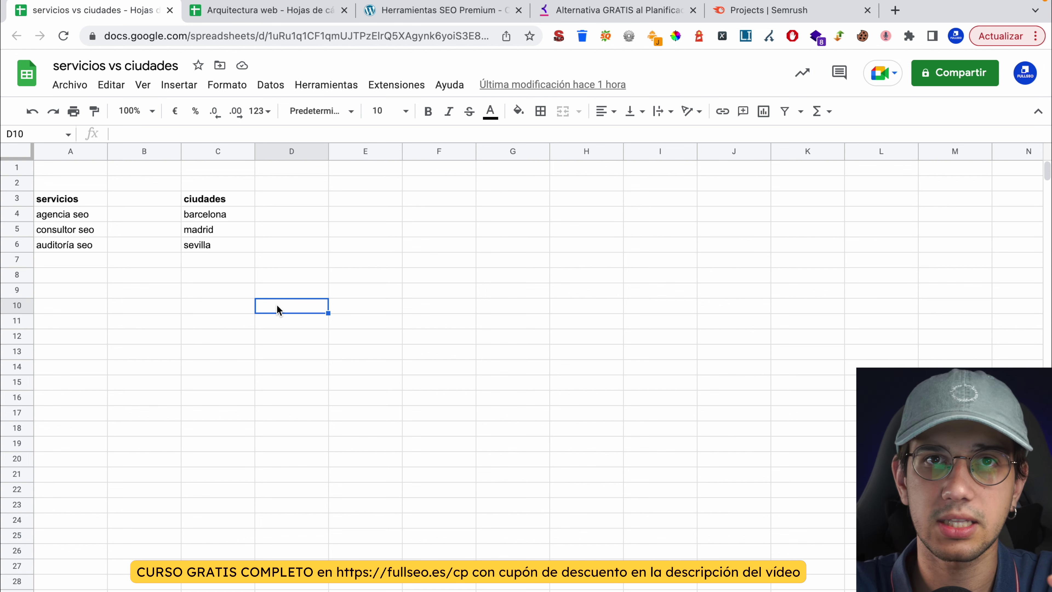
left_click_drag(46, 199, 211, 246)
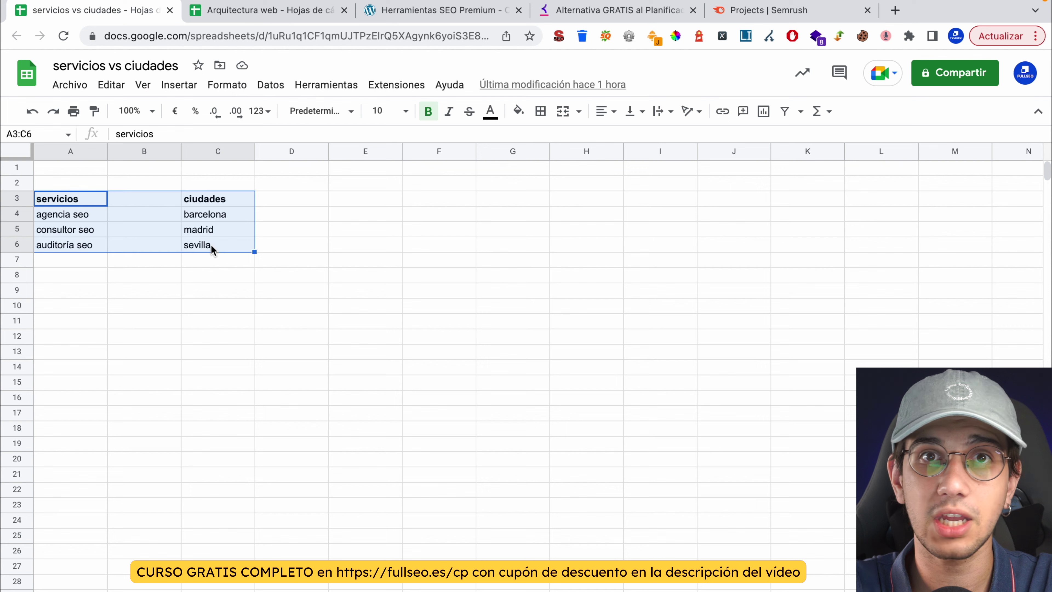
left_click(606, 11)
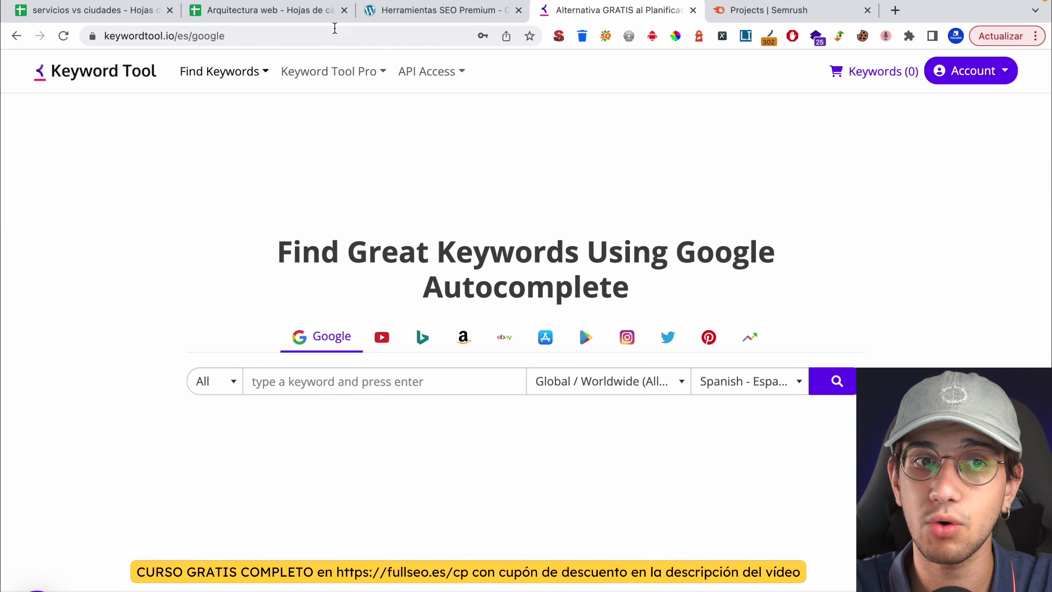
left_click(130, 12)
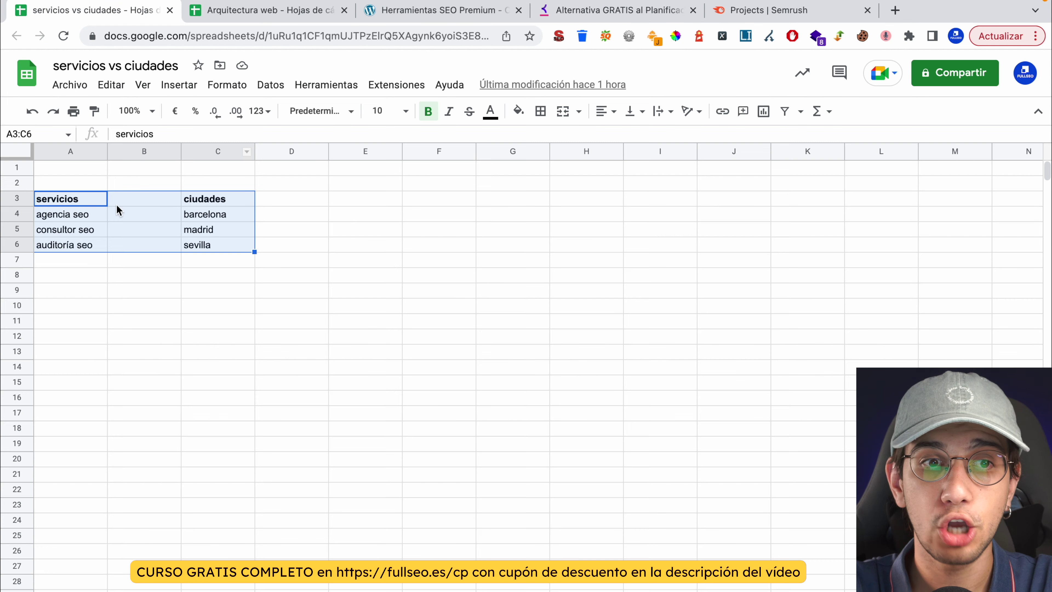
left_click(364, 353)
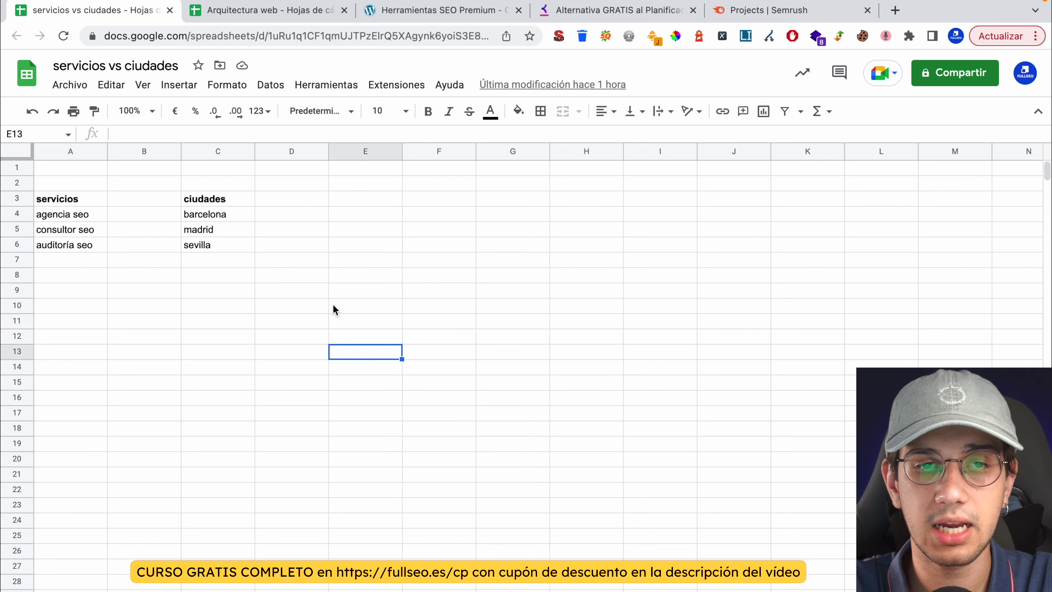
Review how agencia seo, consultor seo and auditoría seo each combine with the listed cities, mainly barcelona.
left_click(323, 295)
left_click(82, 215)
left_click(186, 216)
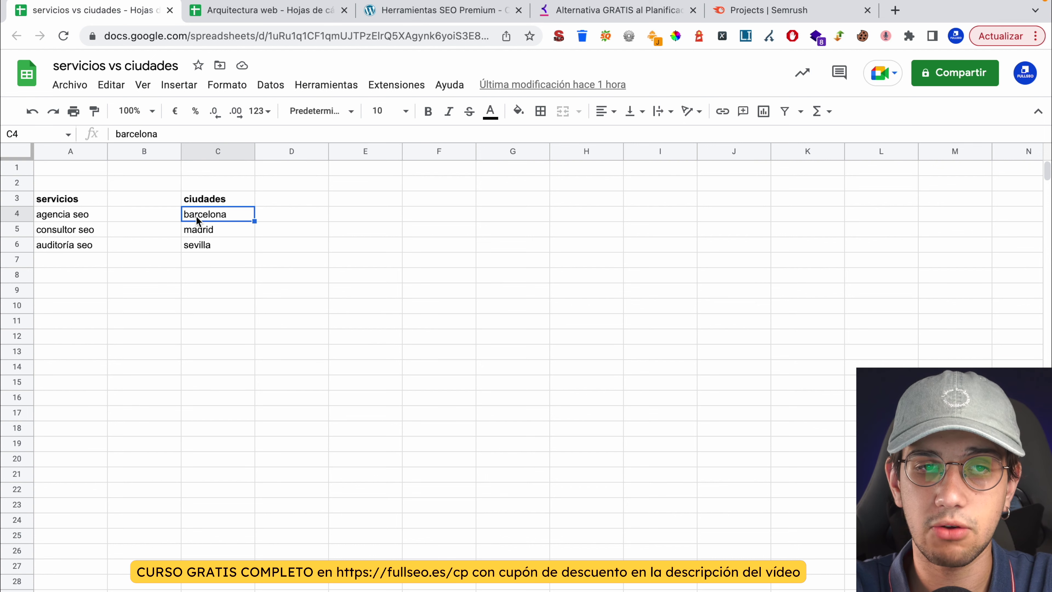
left_click(260, 265)
left_click_drag(46, 218, 49, 248)
left_click(209, 219)
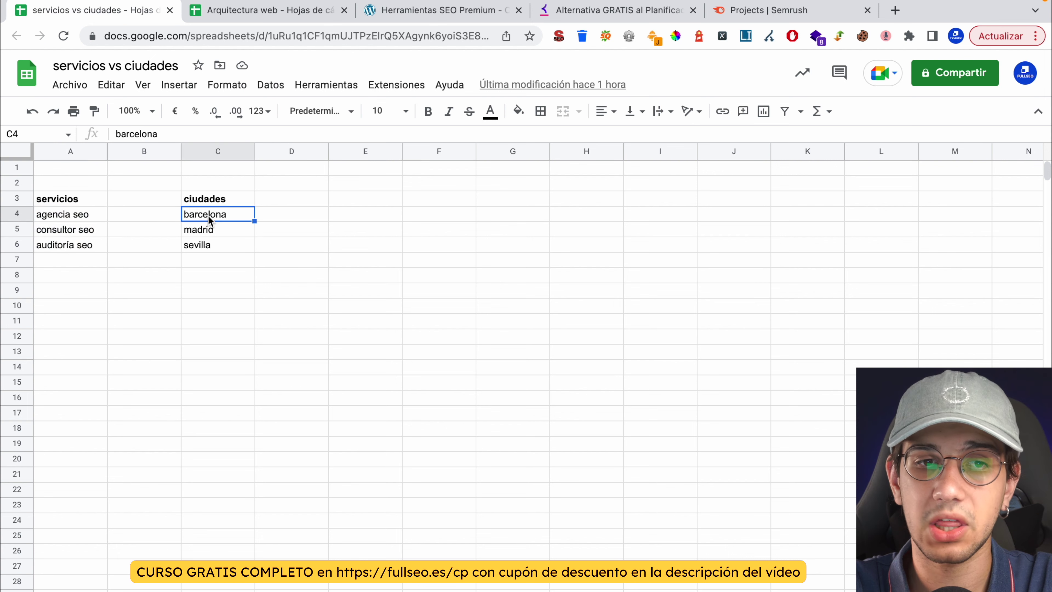
left_click(83, 215)
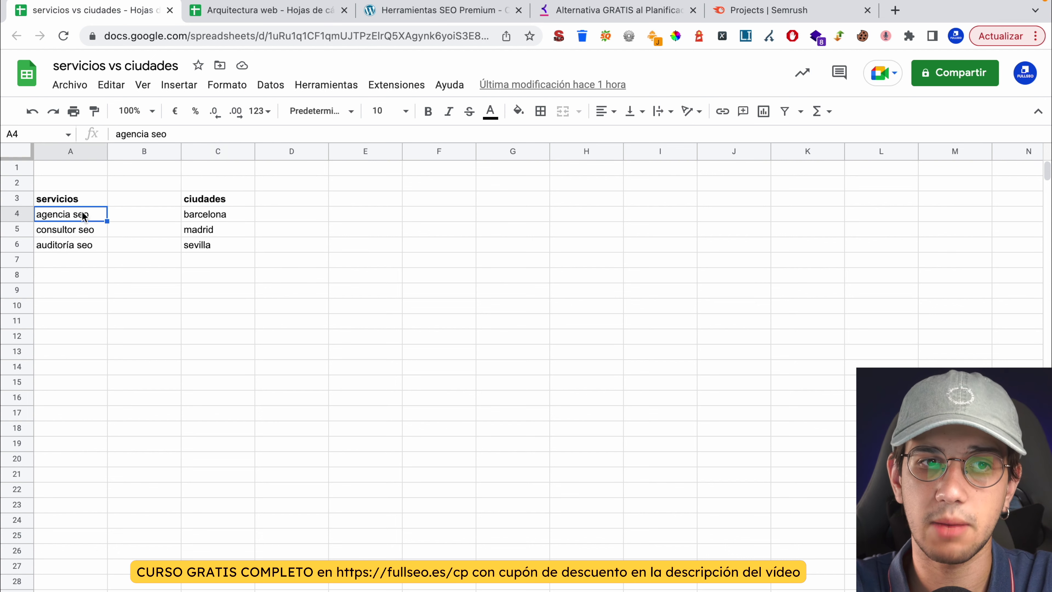
left_click(231, 218)
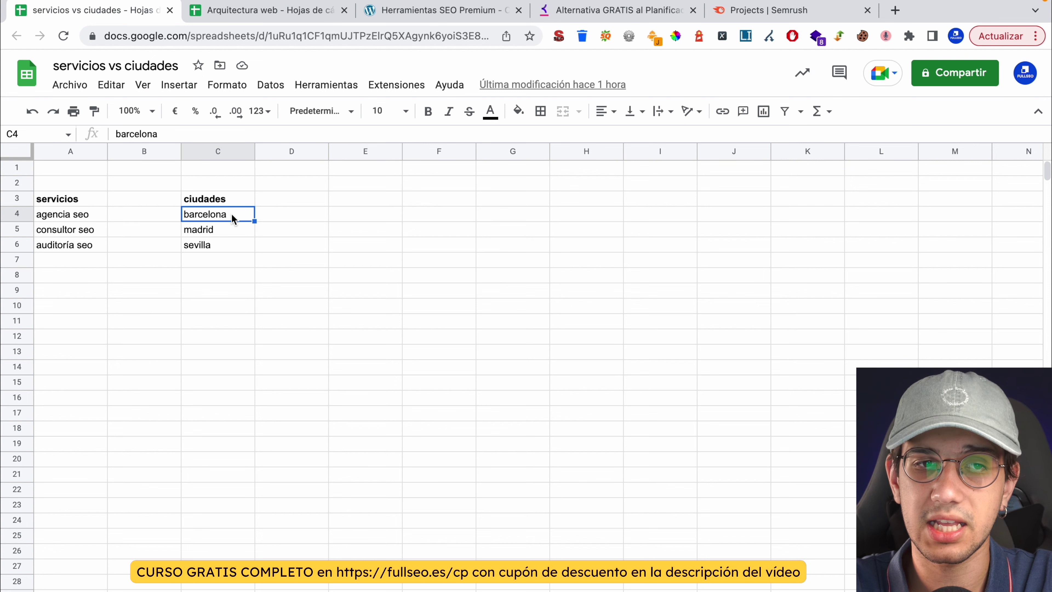
left_click(78, 215)
left_click(215, 213)
left_click(80, 231)
left_click(235, 215)
left_click(56, 245)
left_click(233, 219)
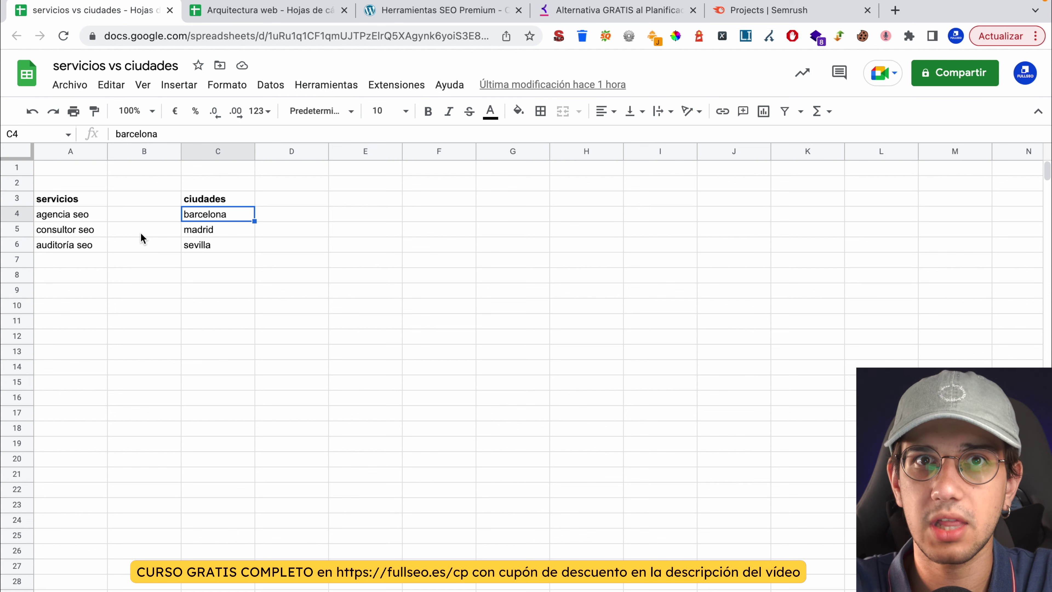
left_click_drag(219, 280, 306, 337)
left_click(281, 291)
left_click(233, 249)
left_click_drag(233, 250, 75, 244)
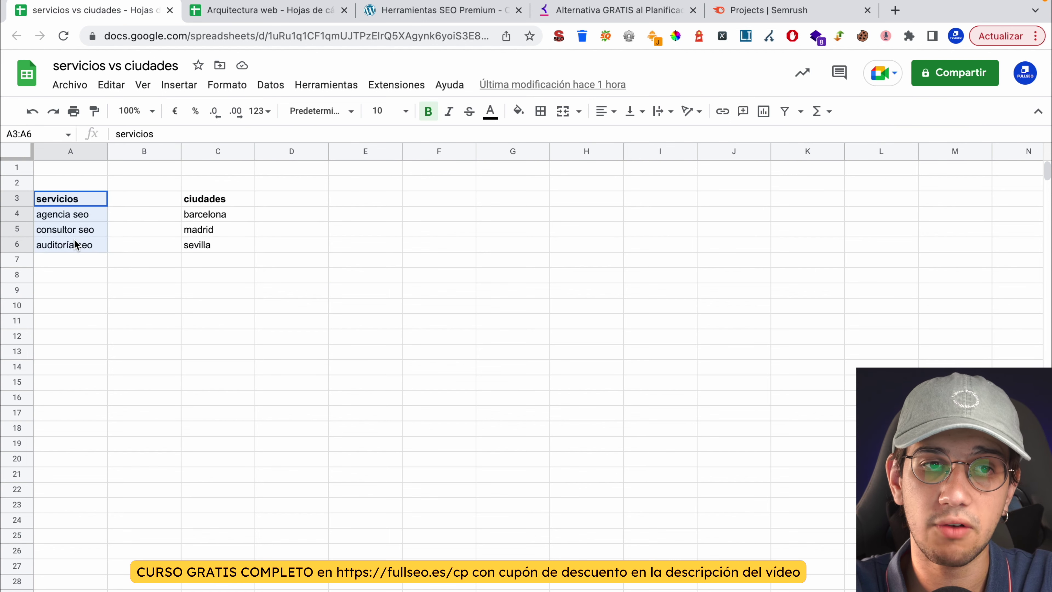
left_click_drag(196, 201, 203, 245)
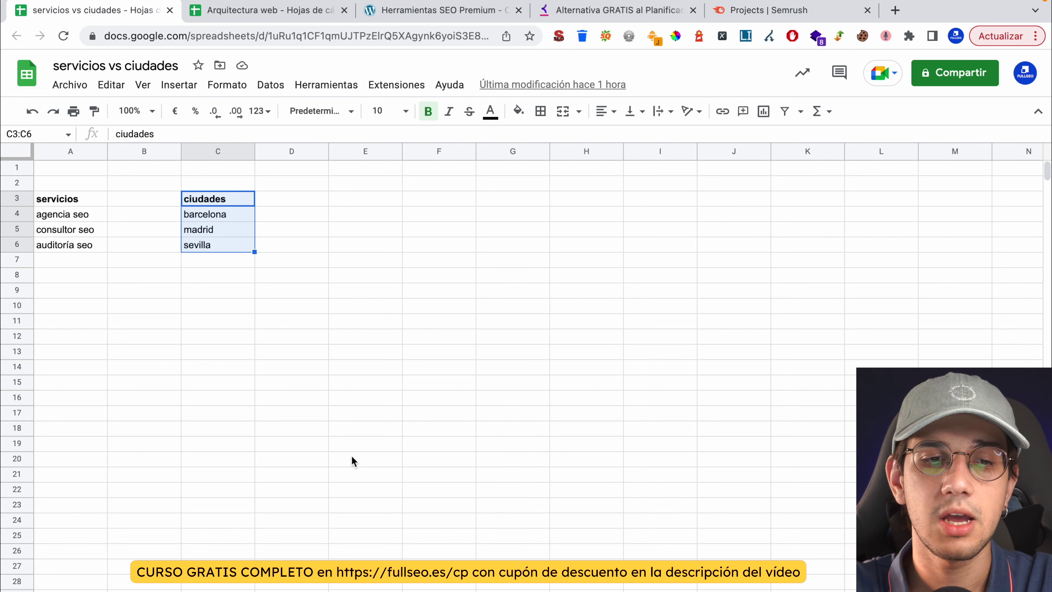
Open the sheet with the categorization options and review the main categories of the table categorized by service.
left_click(240, 588)
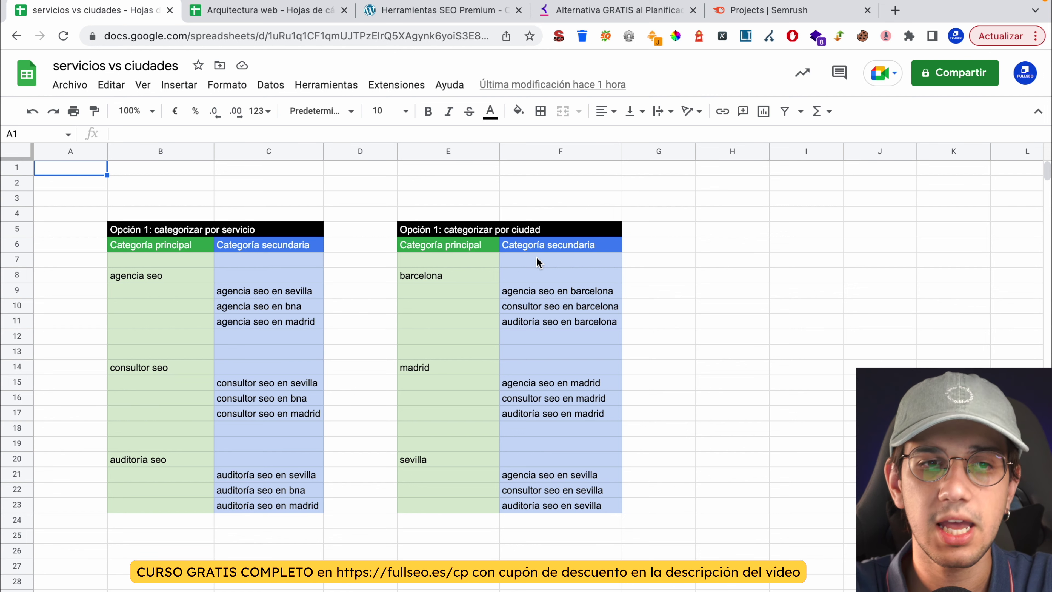
triple_click(188, 230)
left_click_drag(172, 248, 156, 506)
left_click(162, 292)
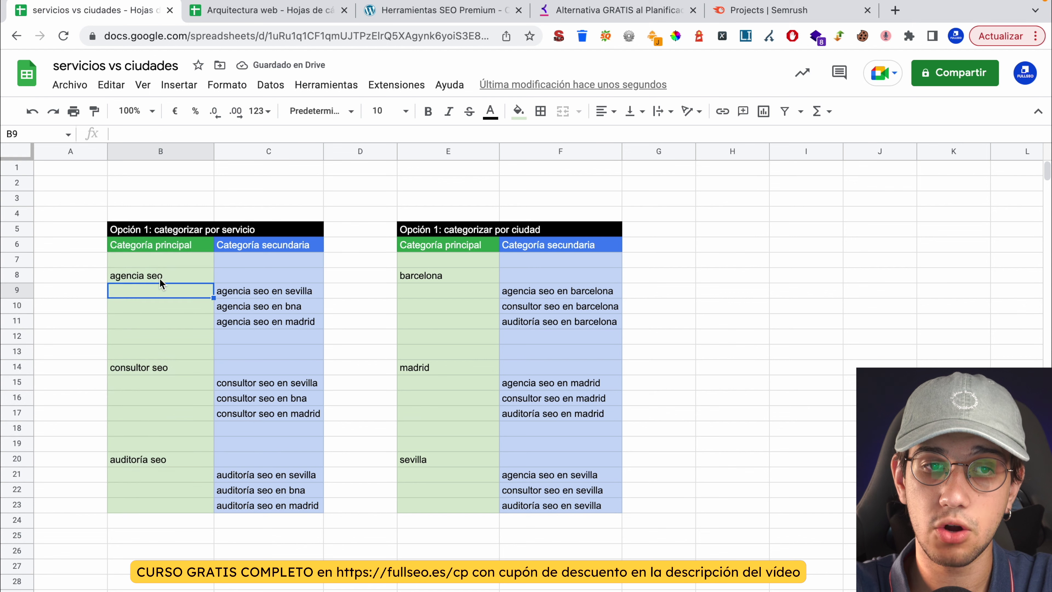
left_click(159, 277)
left_click(156, 368)
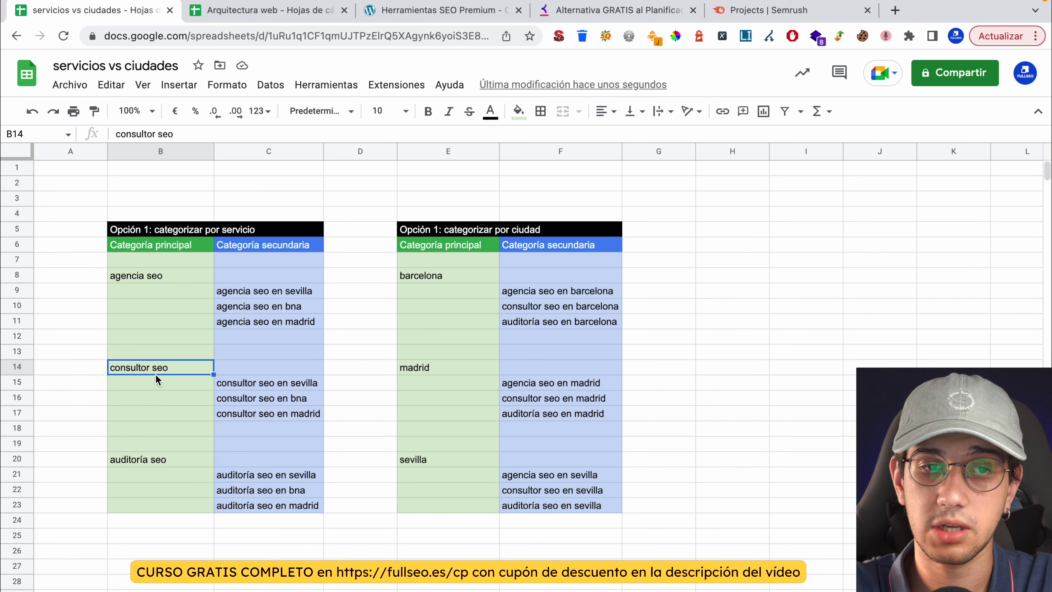
left_click(152, 462)
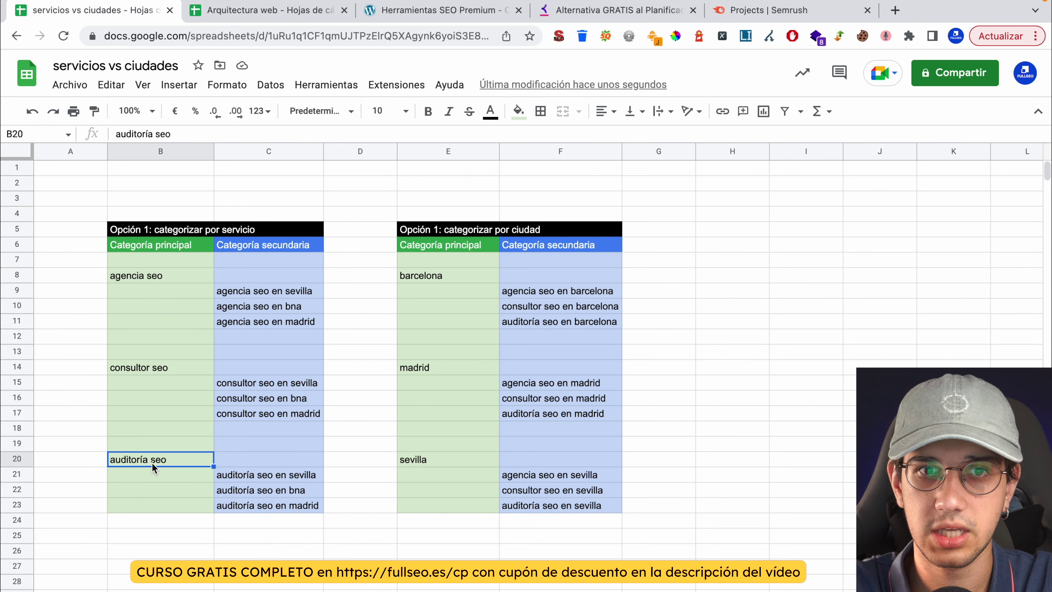
Examine the secondary categories under agencia seo and consultor seo in the table categorized by service.
left_click(158, 274)
left_click(266, 294)
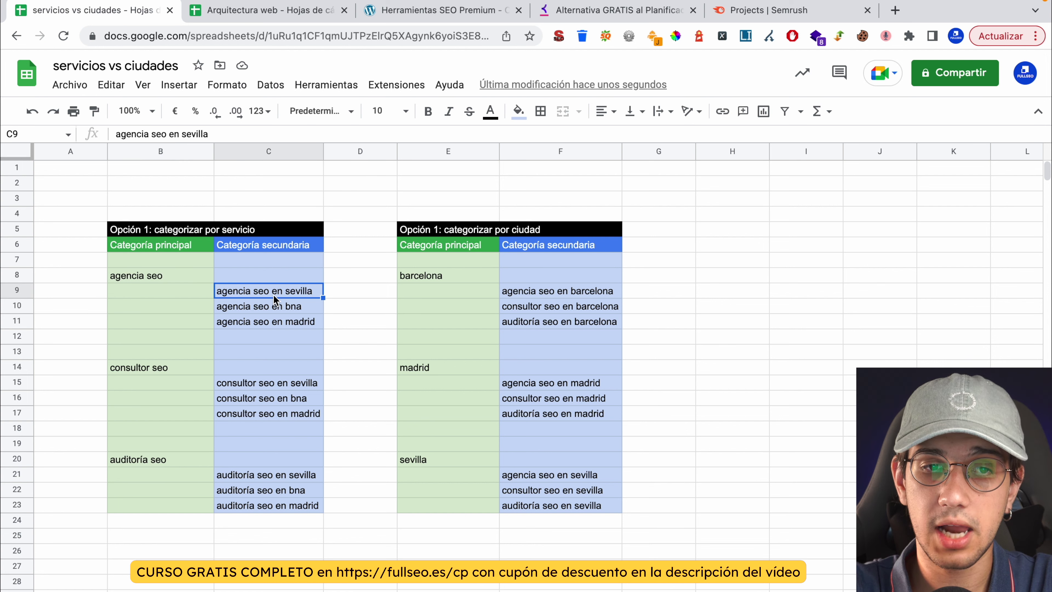
left_click(180, 277)
left_click(236, 309)
left_click(135, 274)
left_click(281, 328)
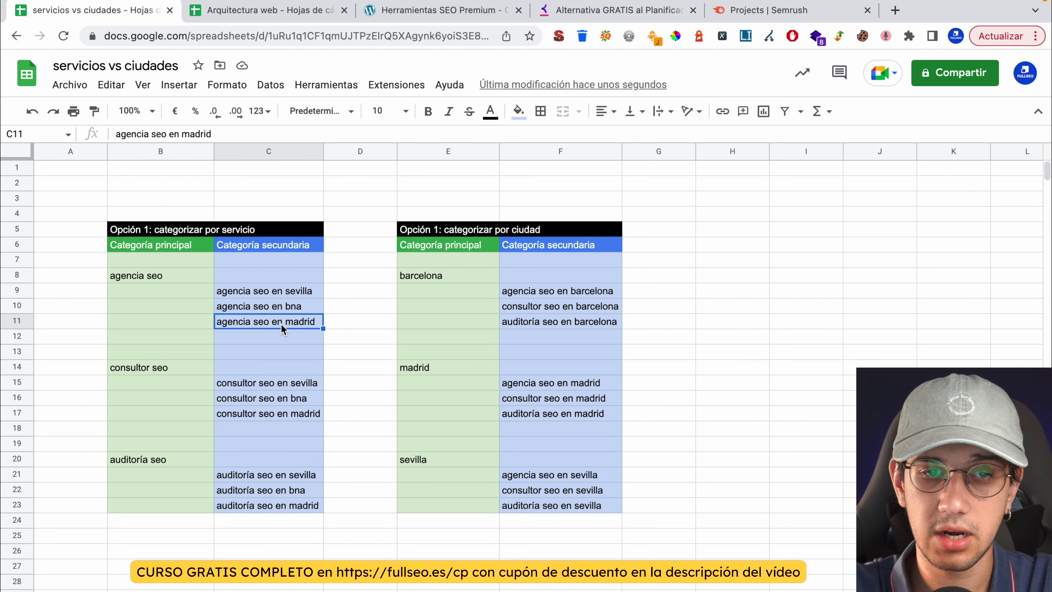
left_click(166, 372)
left_click(237, 385)
left_click(164, 365)
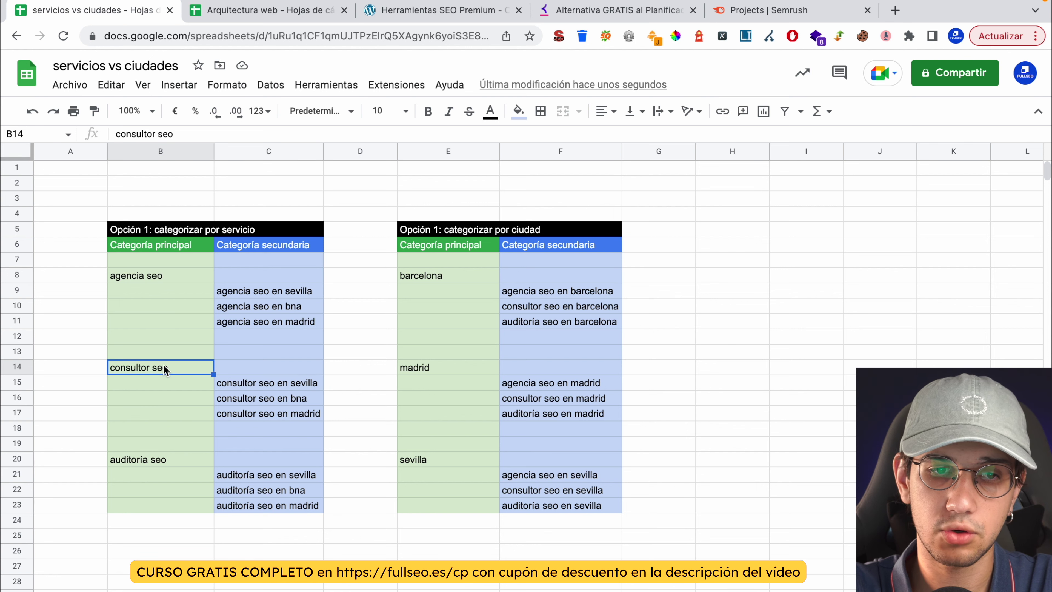
left_click_drag(254, 384, 253, 414)
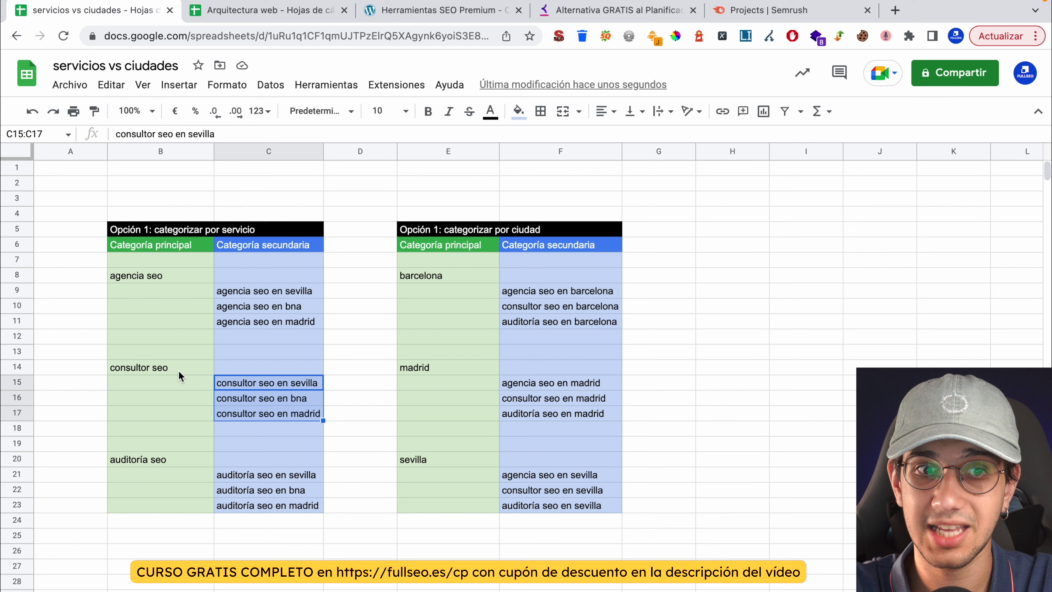
left_click(149, 368)
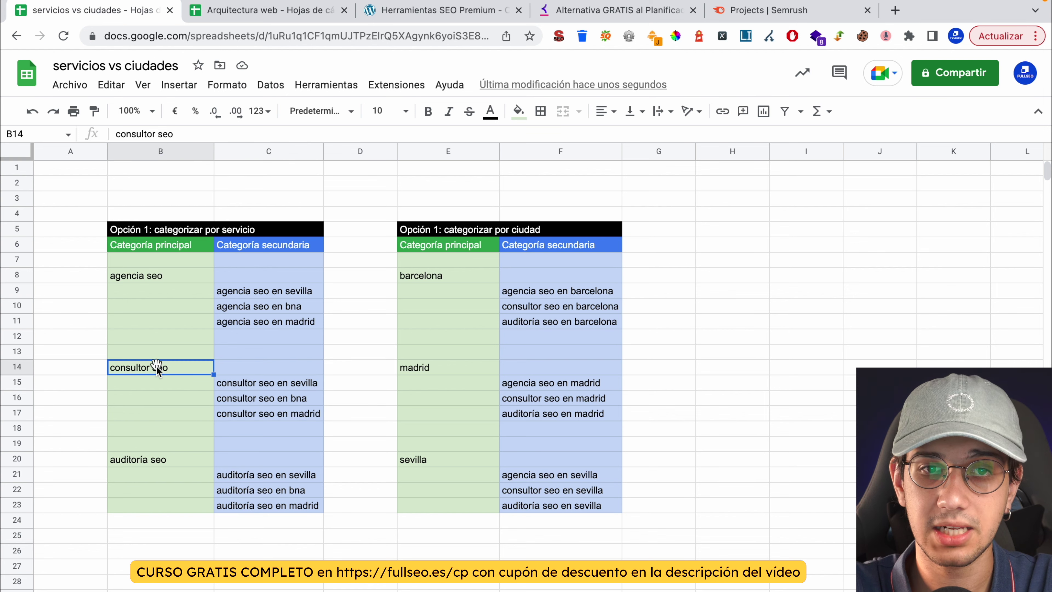
Correct the heading of the city table in E5 to "Opción 2: categorizar por ciudad".
left_click(430, 228)
double_click(435, 228)
key("BackSpace")
type("2")
key("Return")
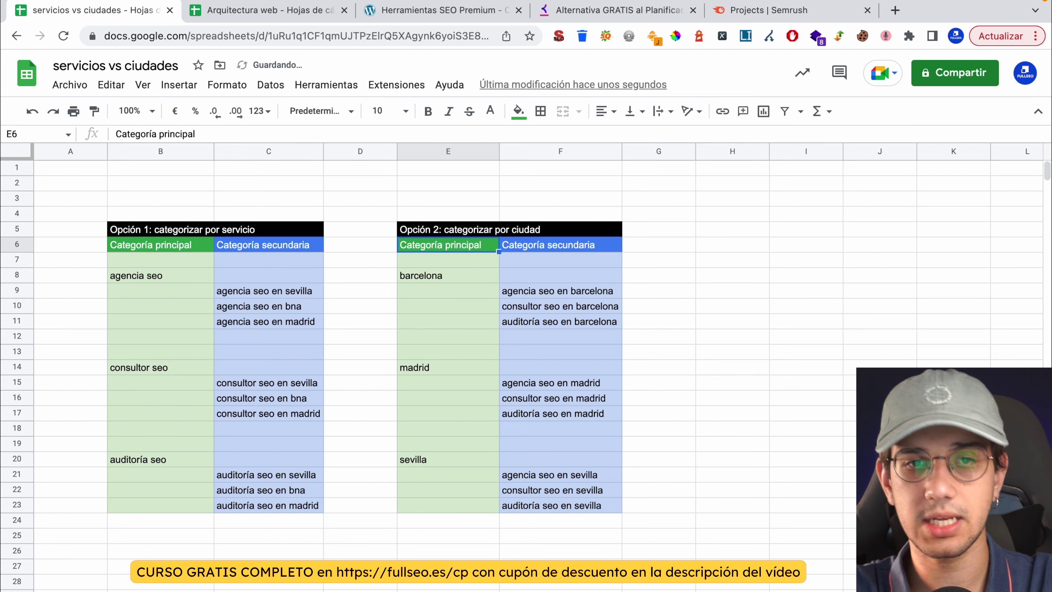
left_click(487, 265)
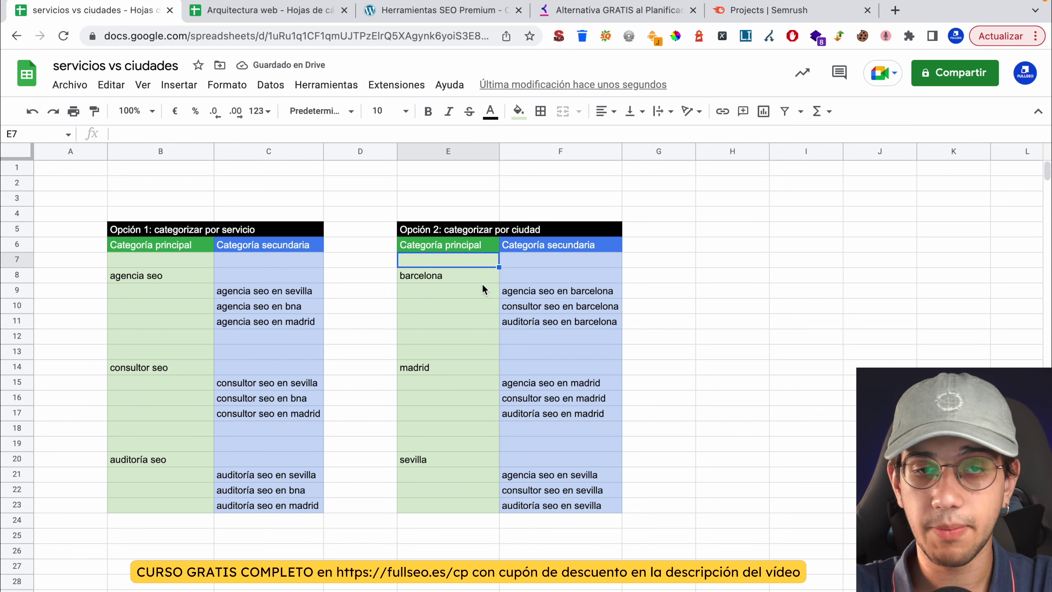
Examine the secondary categories under barcelona in the city table and compare them with those under agencia seo in the service table.
left_click(469, 279)
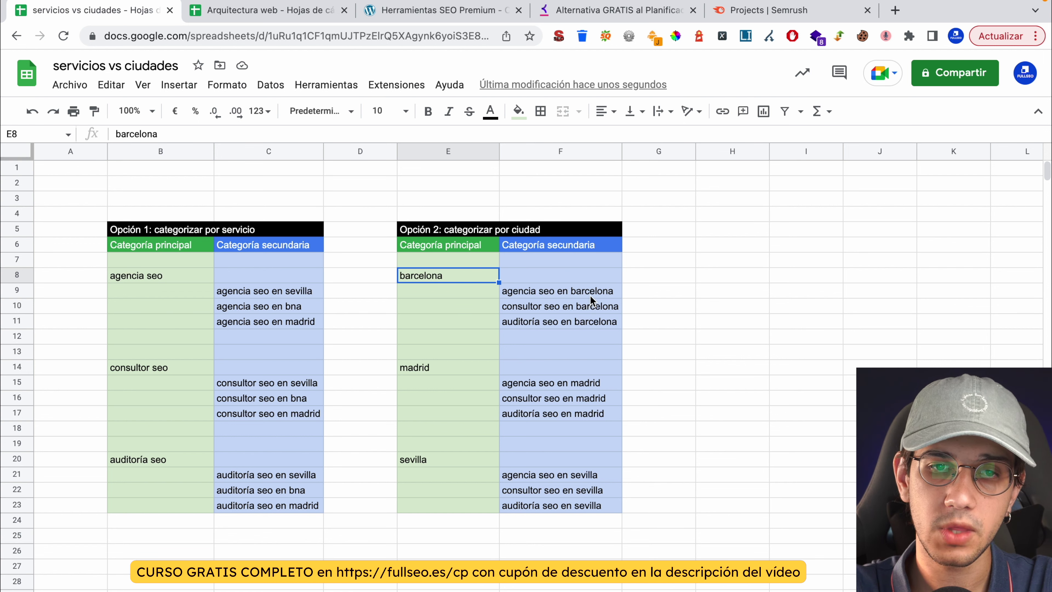
left_click(564, 293)
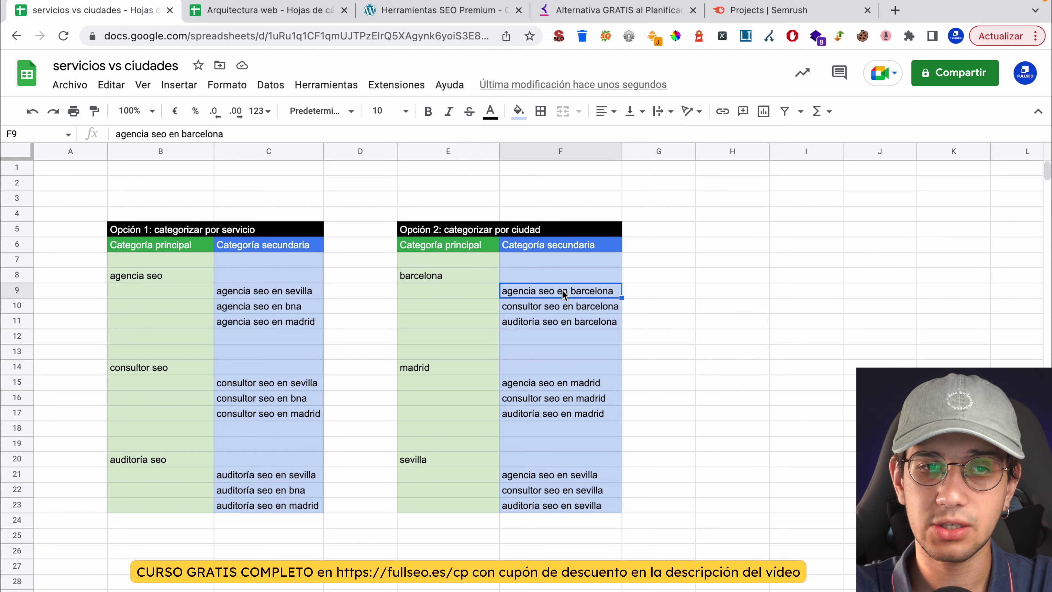
left_click(556, 310)
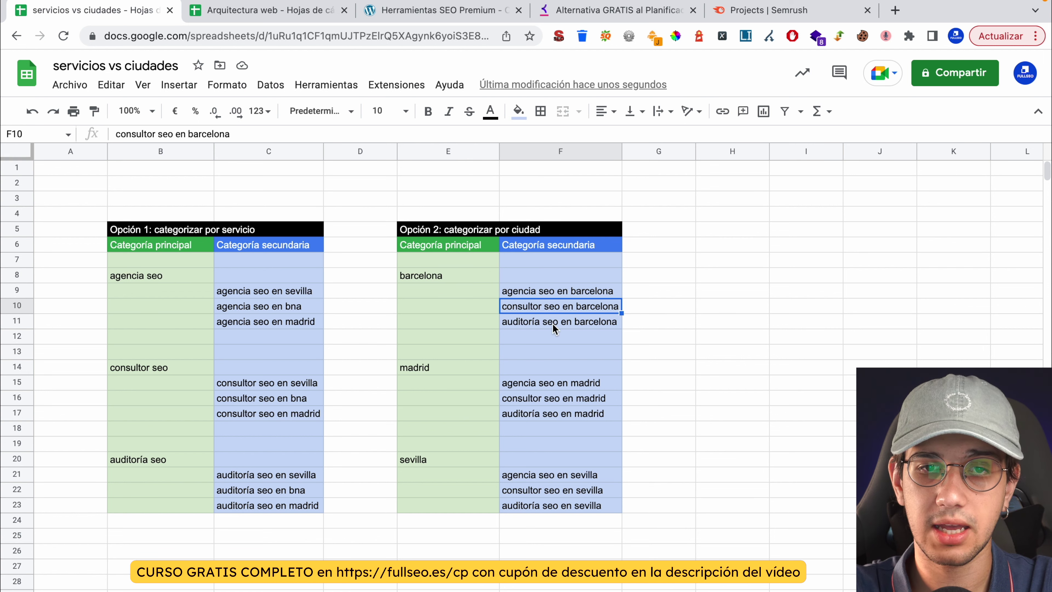
left_click(540, 291)
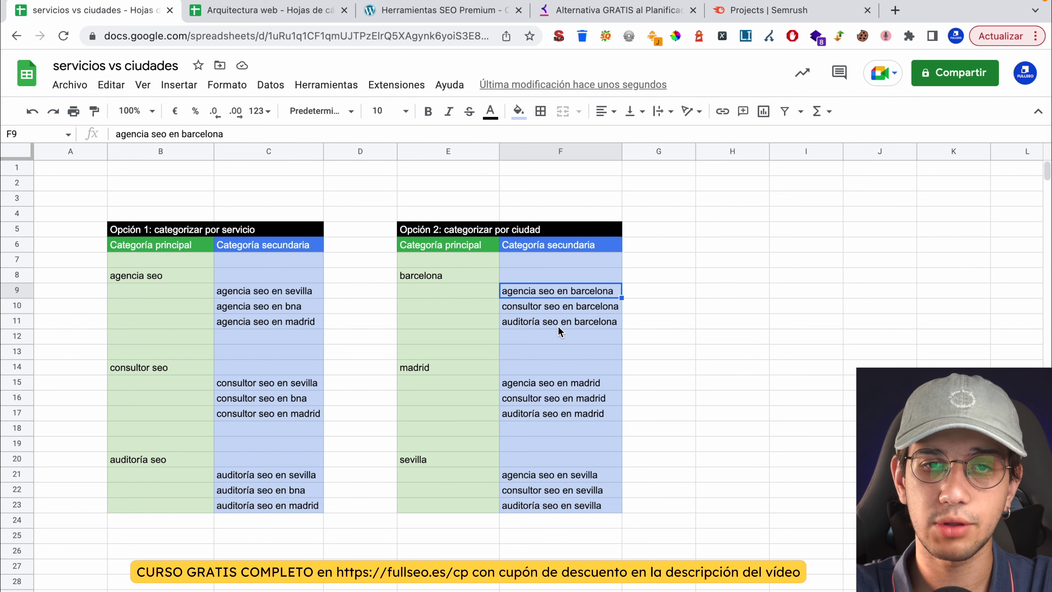
left_click(432, 274)
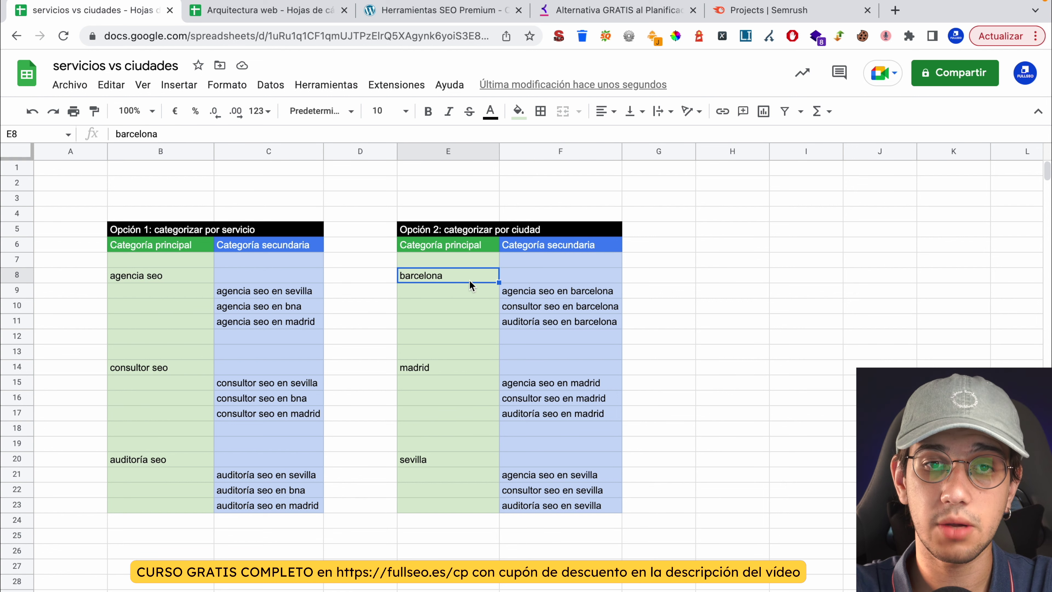
left_click_drag(544, 291, 542, 316)
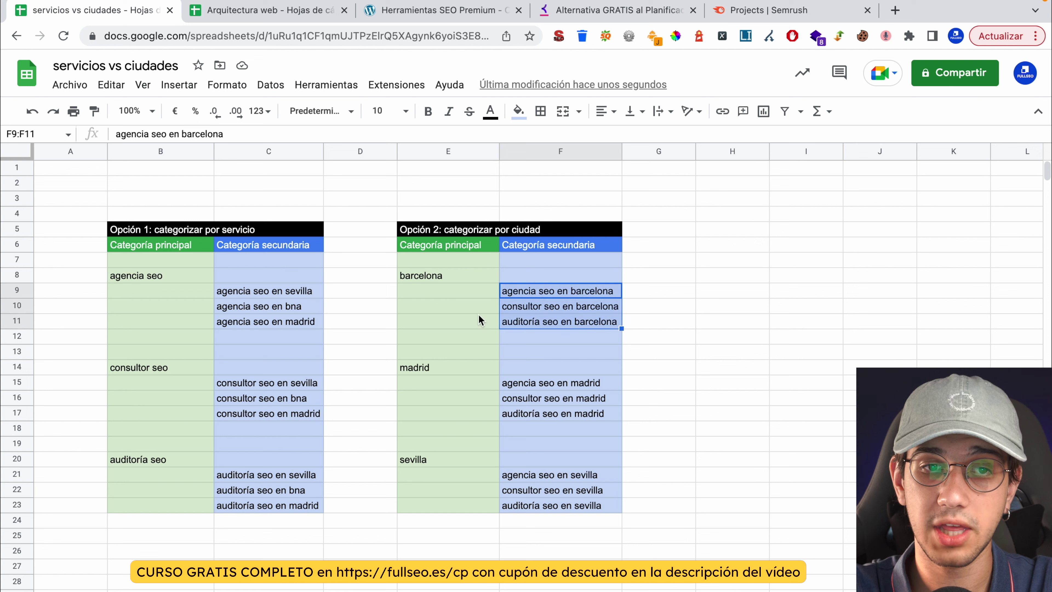
left_click(149, 279)
left_click_drag(254, 291, 246, 311)
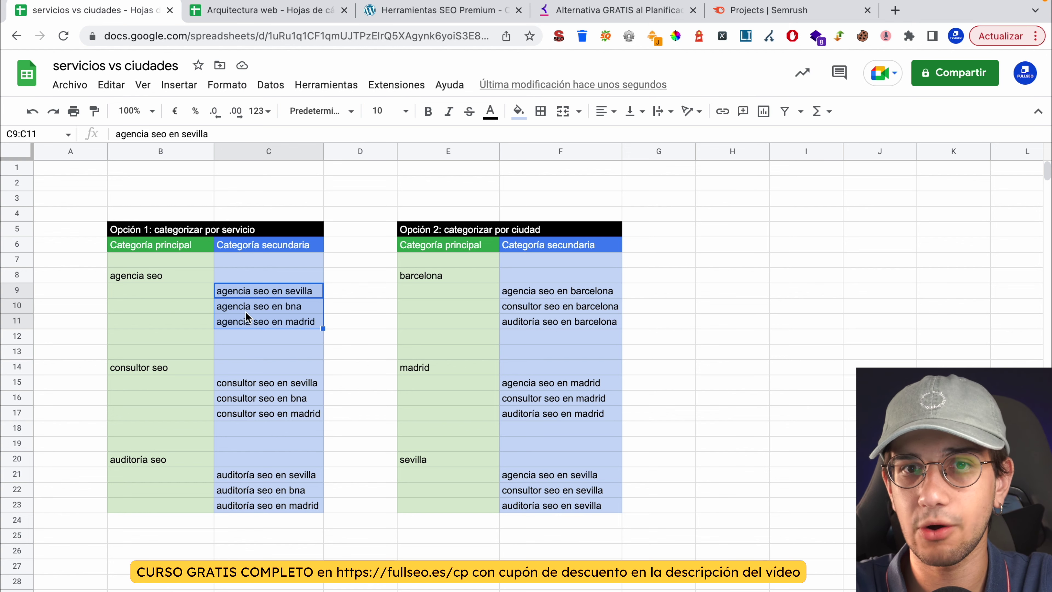
left_click(560, 352)
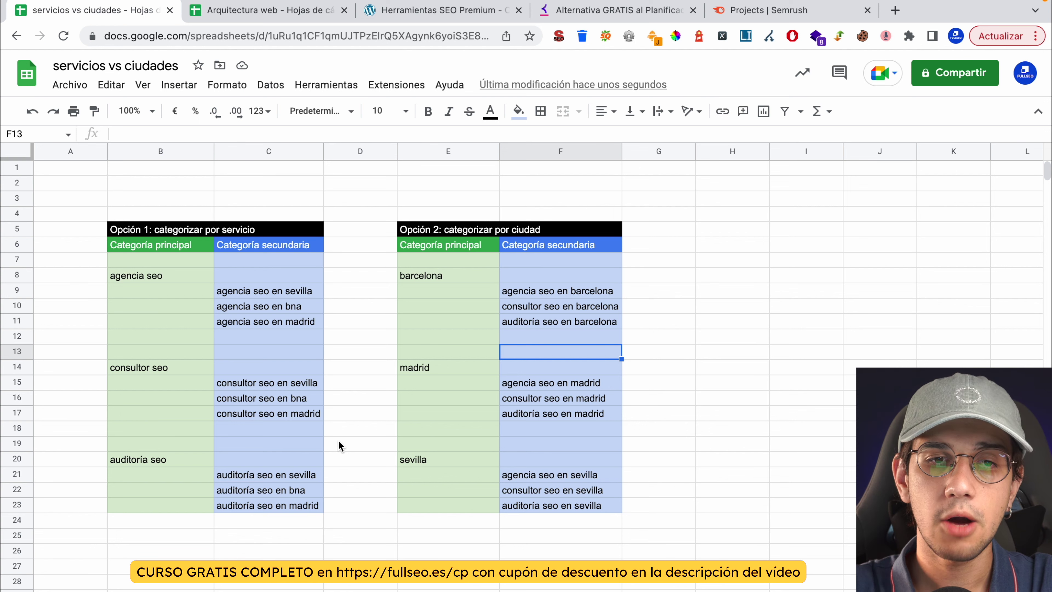
Compare the main categories barcelona and sevilla with agencia seo and its secondary categories in the service table.
left_click(461, 276)
double_click(458, 277)
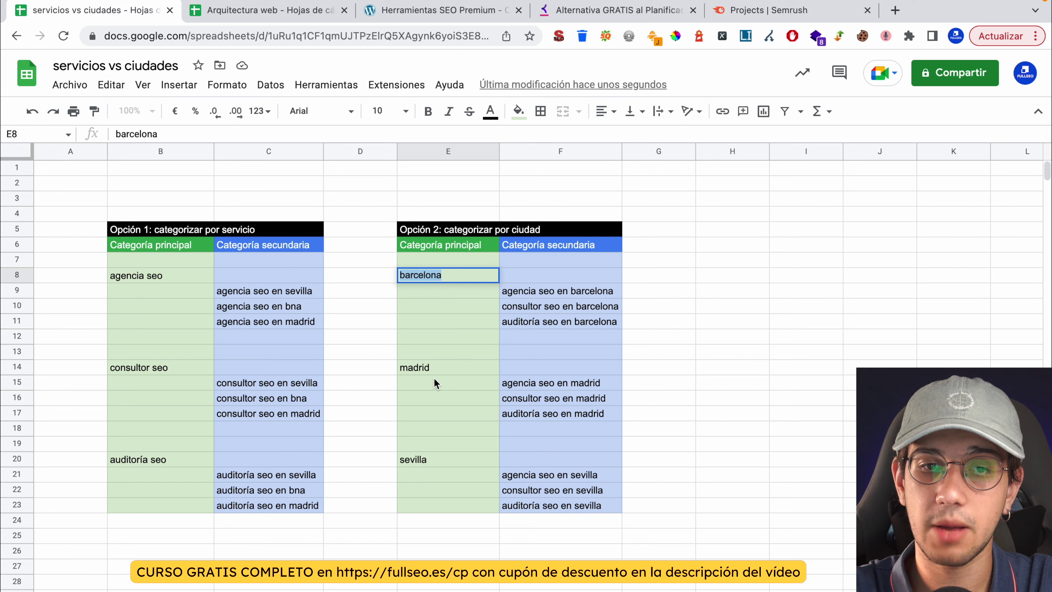
left_click(428, 461)
left_click(223, 293)
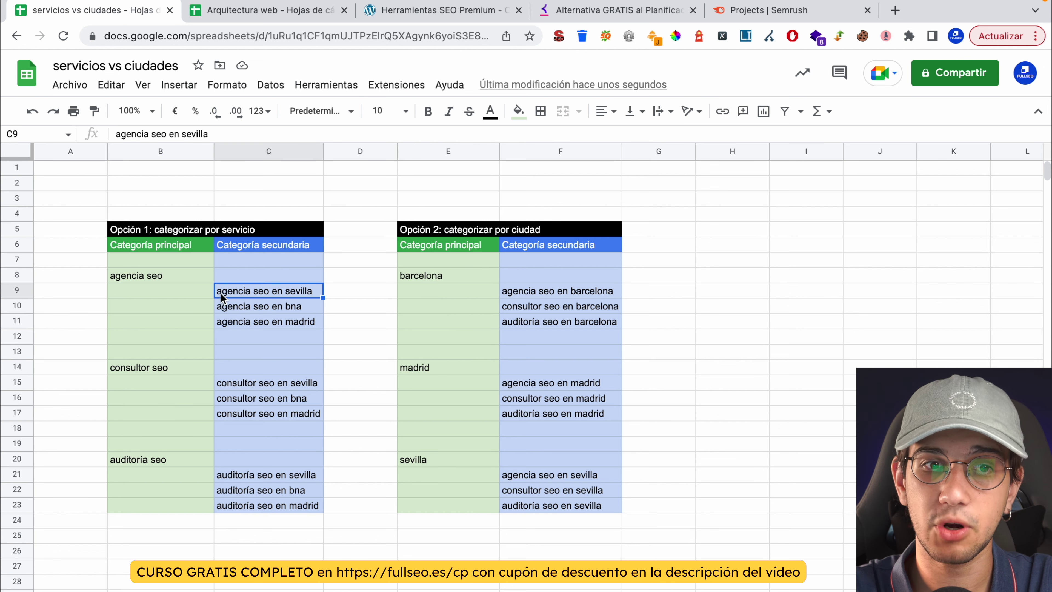
left_click(157, 274)
double_click(157, 274)
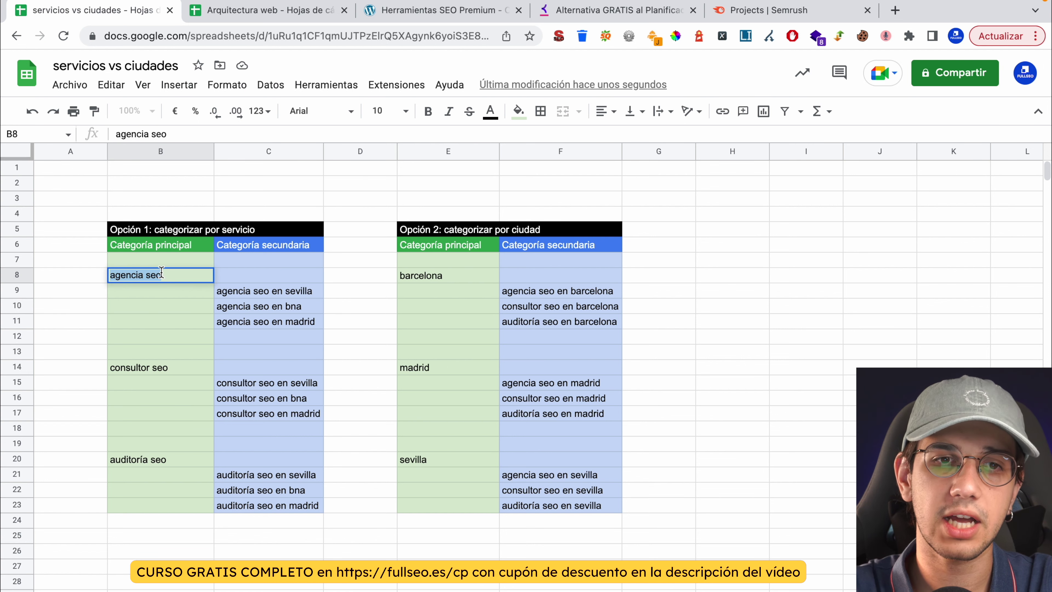
left_click(280, 296)
left_click(282, 310)
left_click(284, 325)
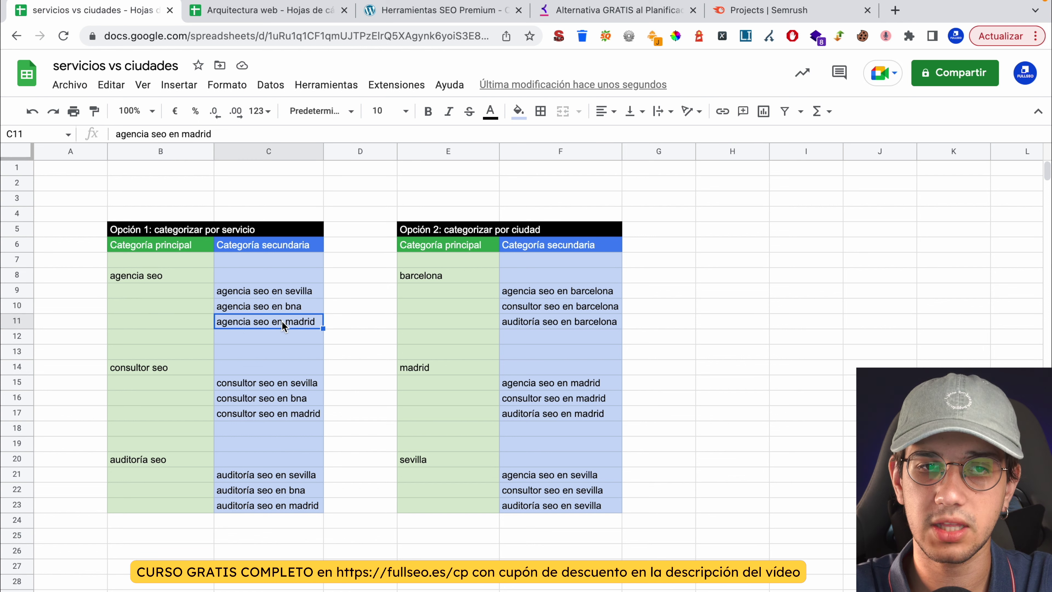
Review the city table's main categories, the services under sevilla, and the agencia seo entry under each city.
left_click(412, 261)
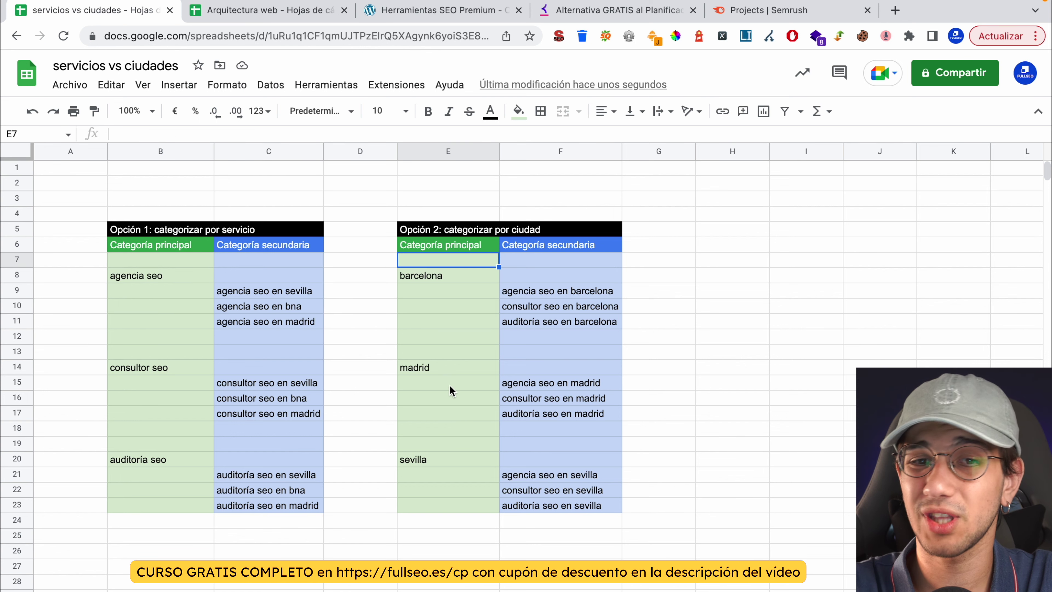
left_click(440, 374)
left_click(438, 463)
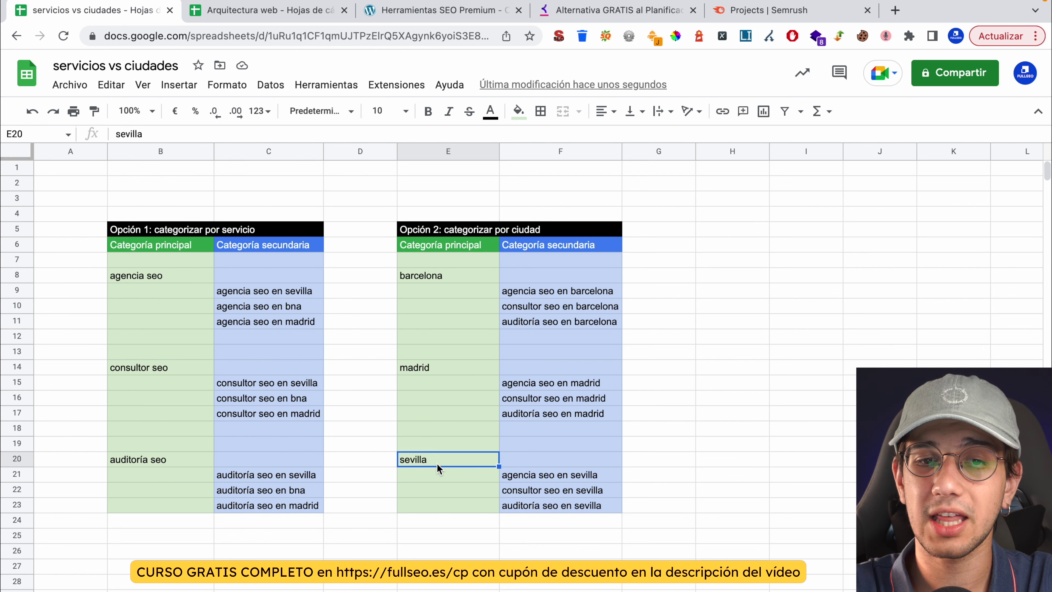
left_click(552, 478)
left_click(550, 493)
left_click(550, 506)
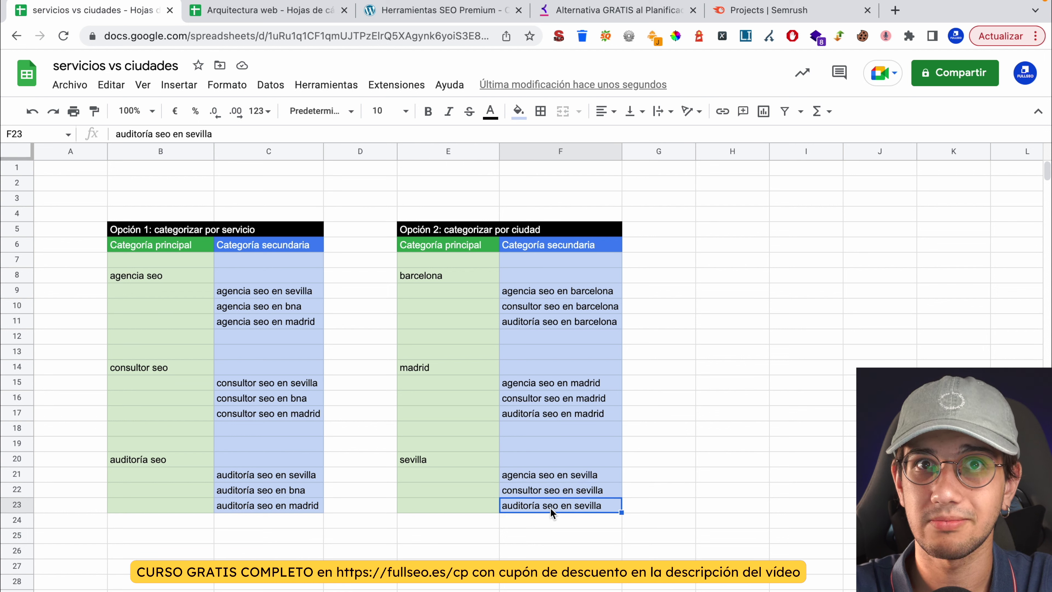
left_click(516, 294)
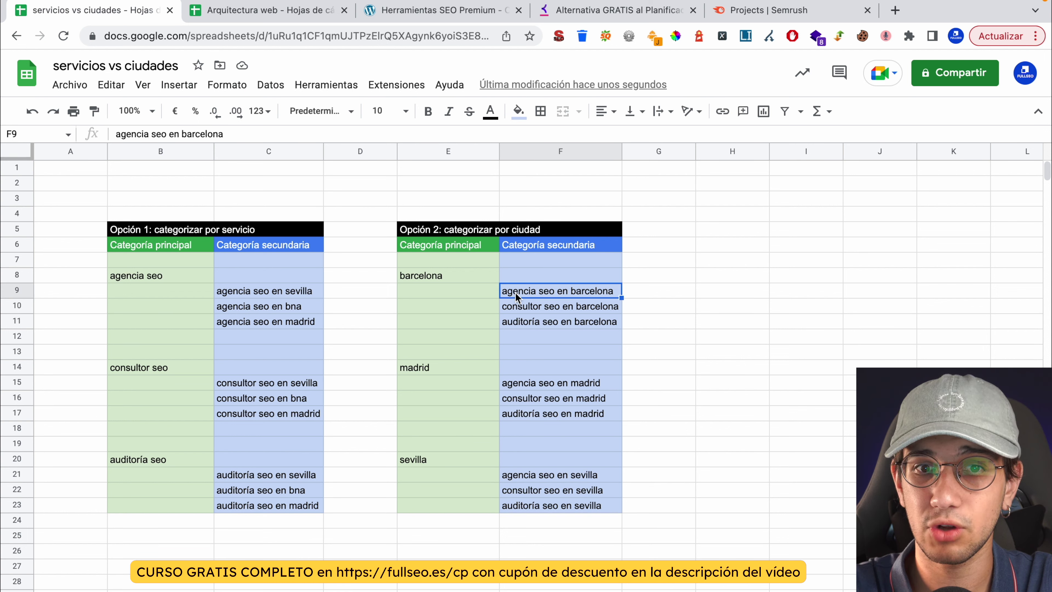
left_click(516, 382)
left_click(518, 474)
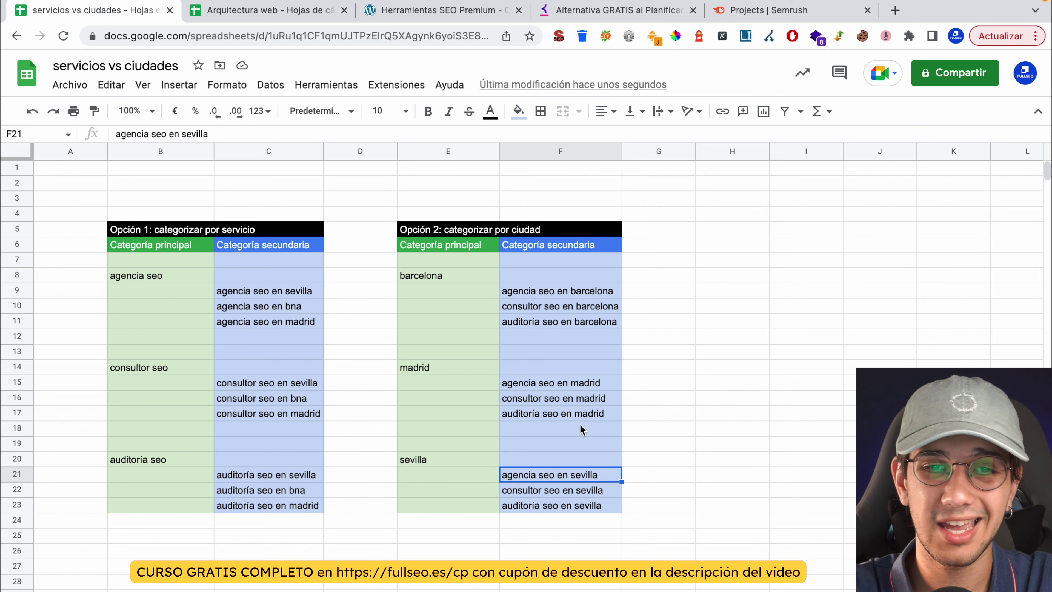
Contrast barcelona as a main category with agencia seo and its Sevilla, bna and Madrid secondary categories.
double_click(429, 277)
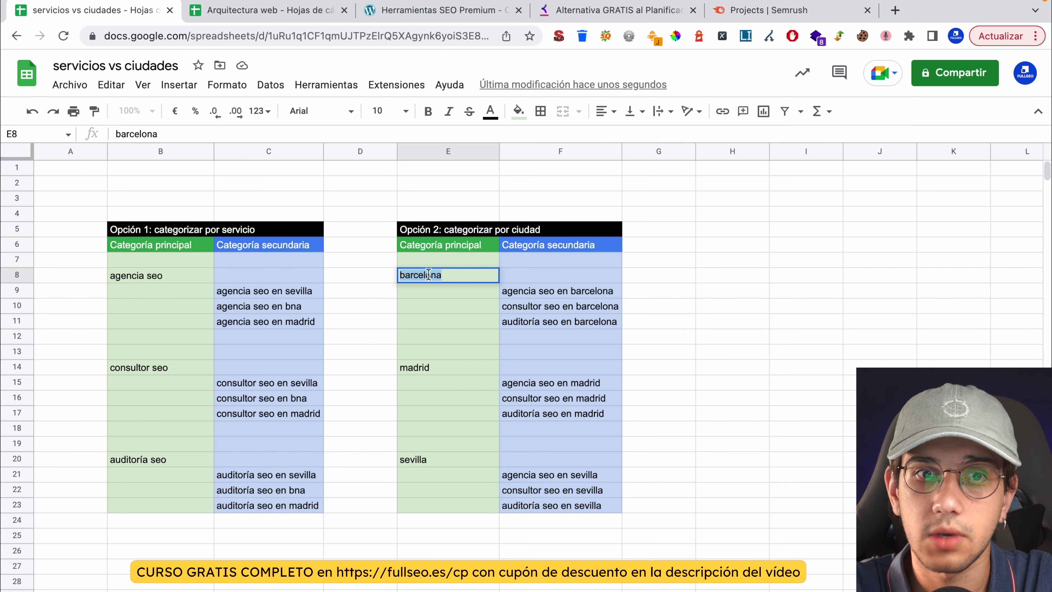
key("Return")
left_click(451, 278)
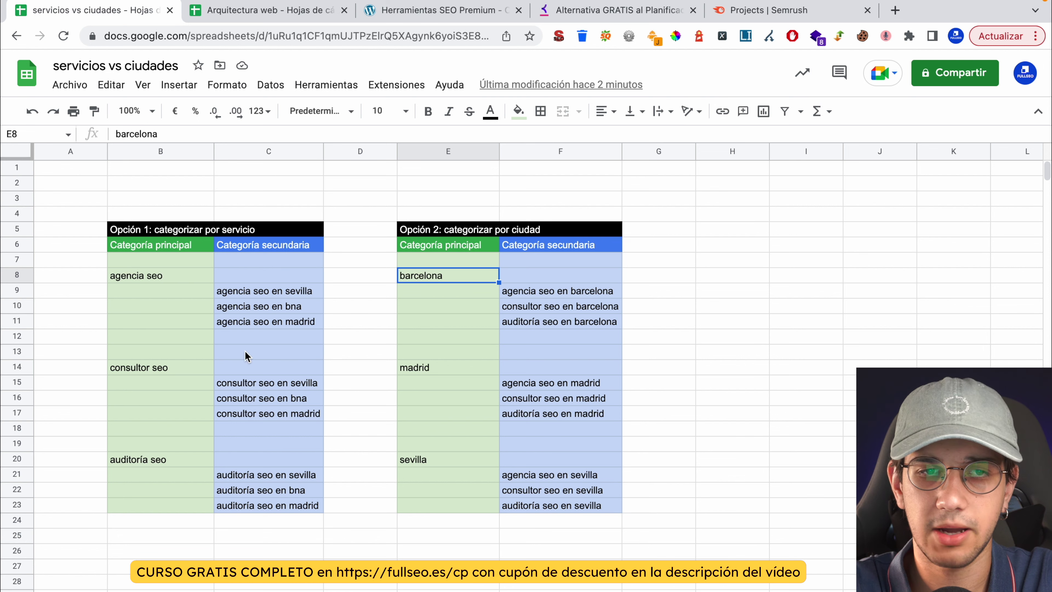
left_click(143, 277)
double_click(144, 276)
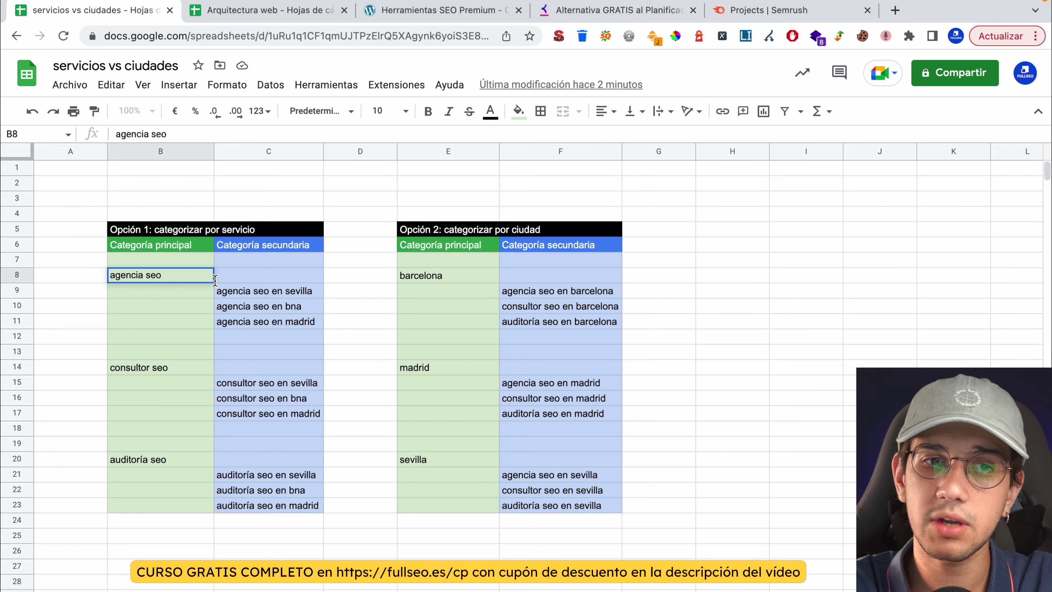
left_click(264, 295)
left_click(266, 309)
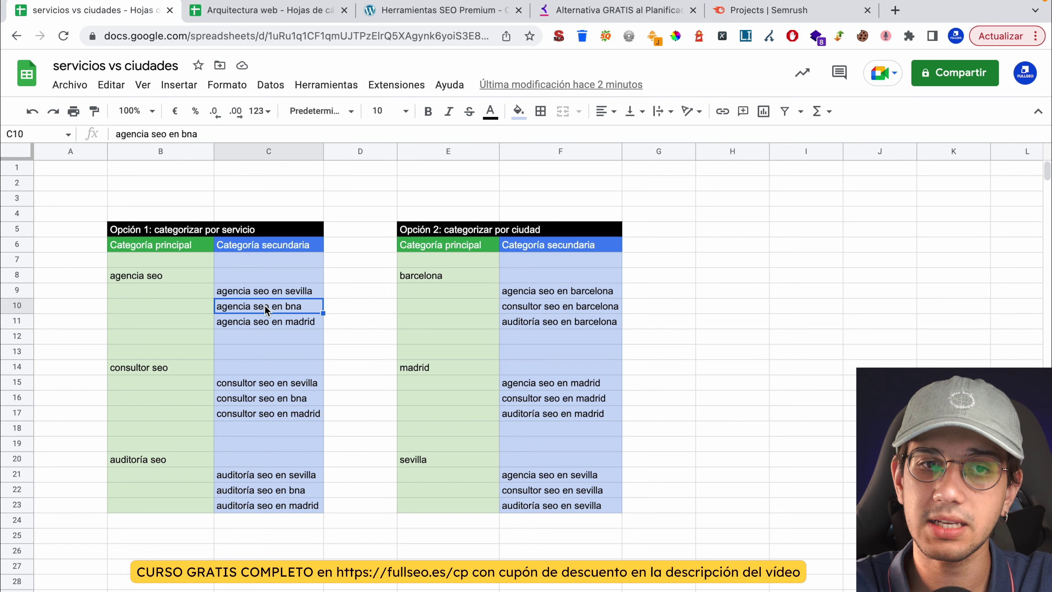
left_click(267, 322)
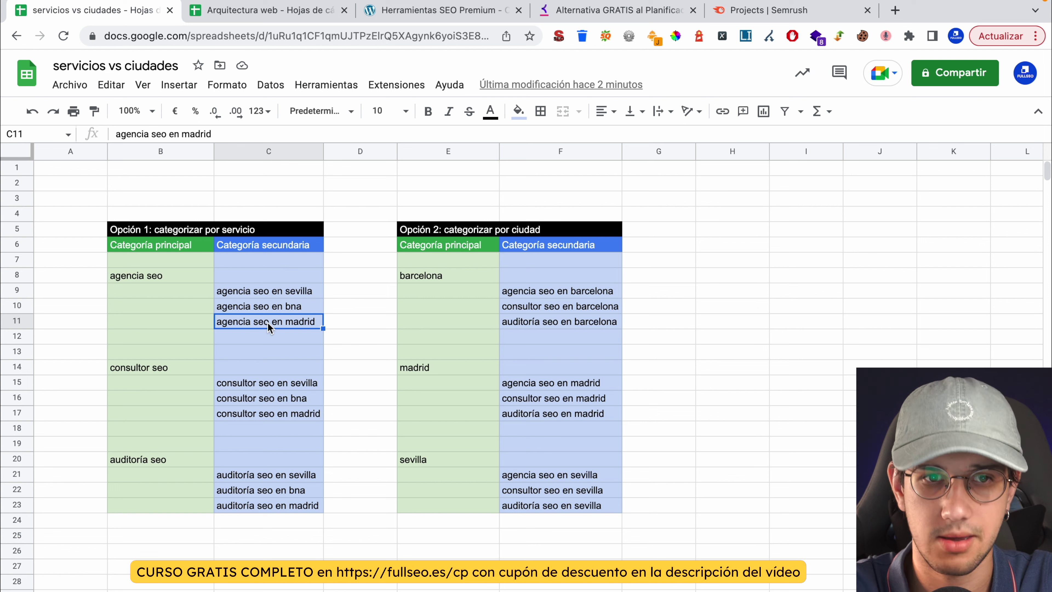
left_click(359, 295)
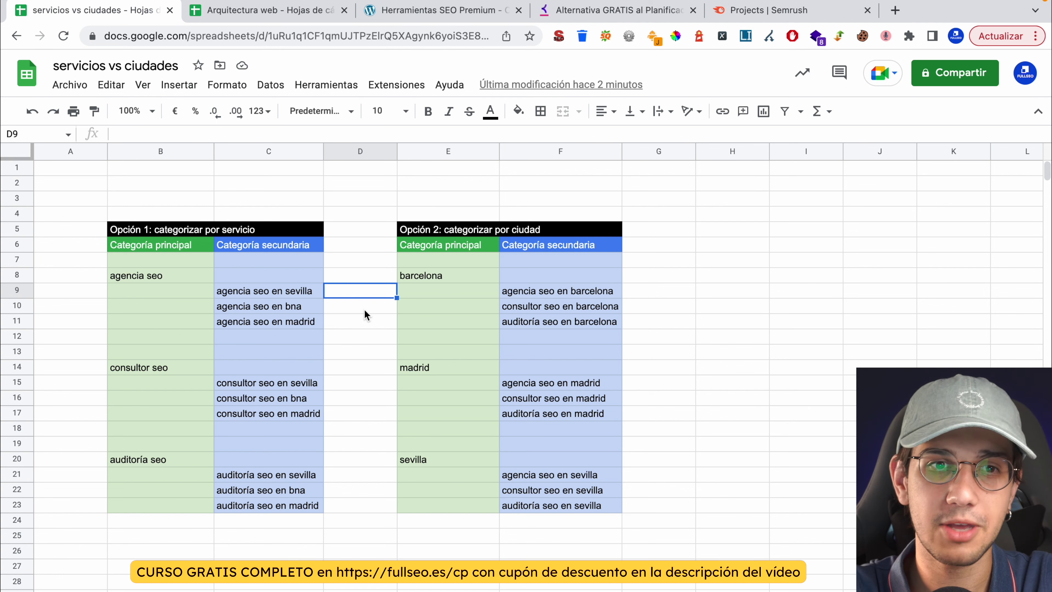
Highlight the service table B5:C23, and highlight the servicios list in A3:A7 on the sheet listing services and cities.
left_click_drag(132, 230, 274, 505)
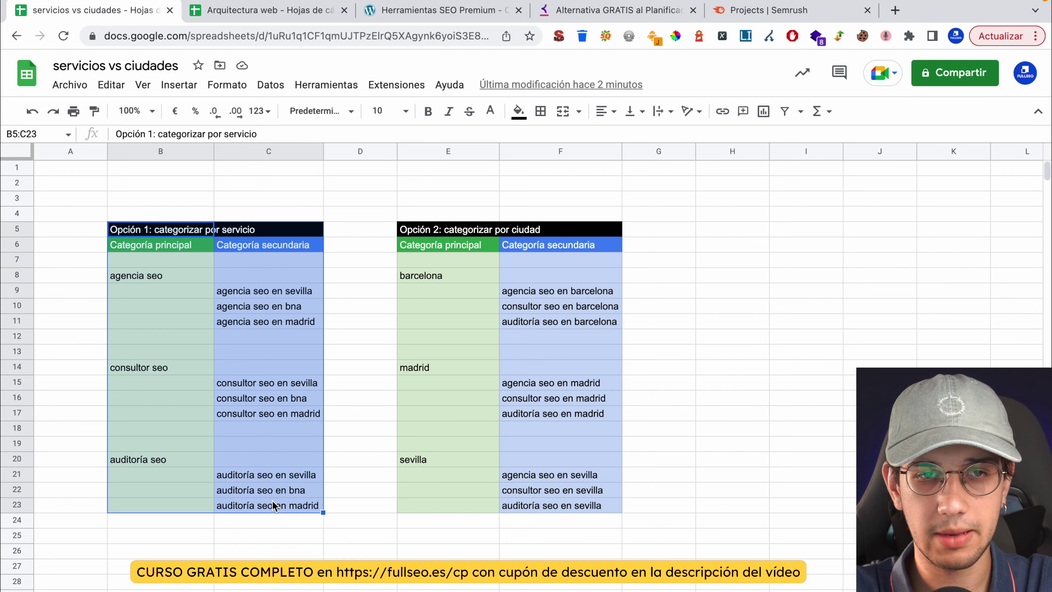
left_click(286, 337)
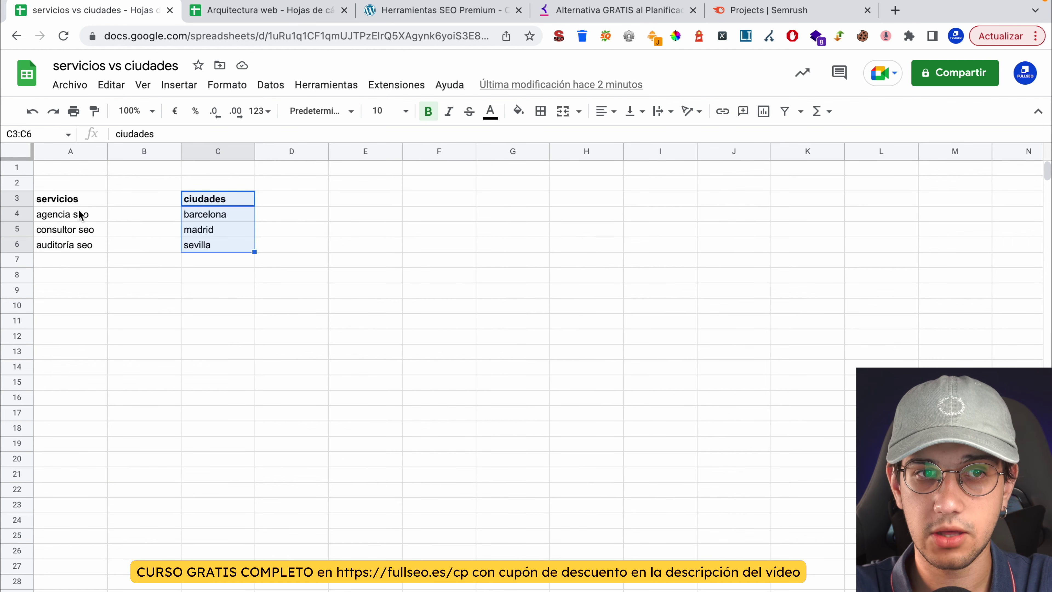
left_click_drag(82, 215, 73, 268)
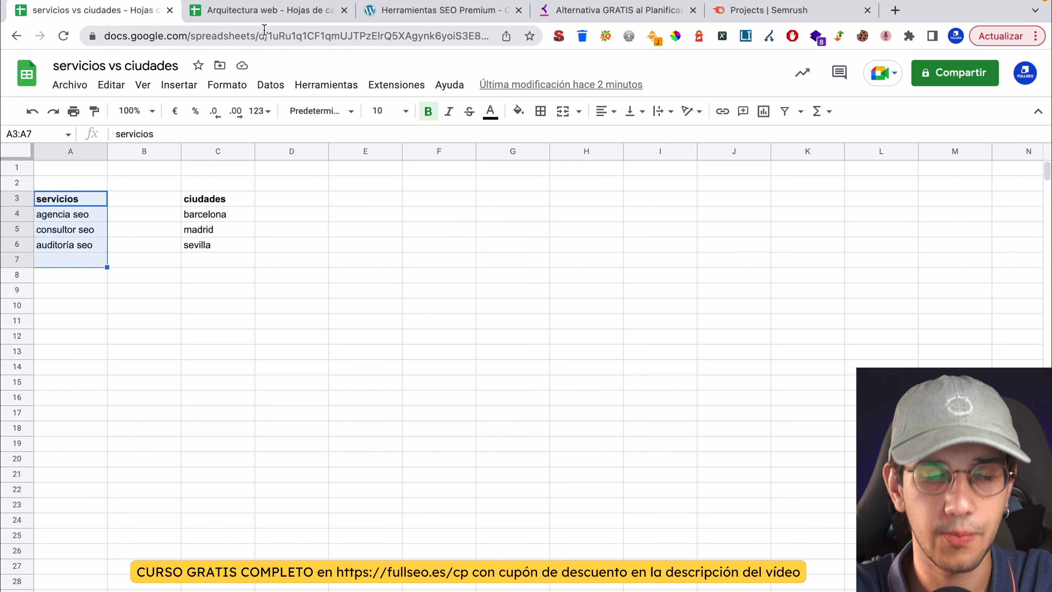
Switch to the Arquitectura web spreadsheet and review its top-level pages: HOME, TRATAMIENTOS ESTÉTICOS, EQUIPO, NOTICIAS and BOUTIQUE.
left_click(265, 10)
left_click(517, 316)
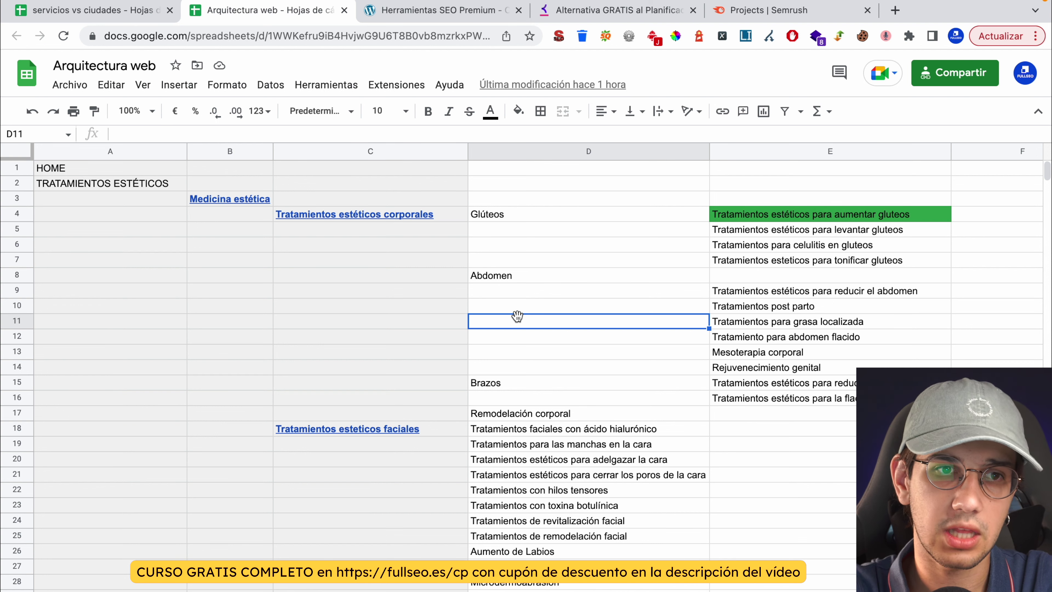
left_click(82, 172)
left_click(82, 186)
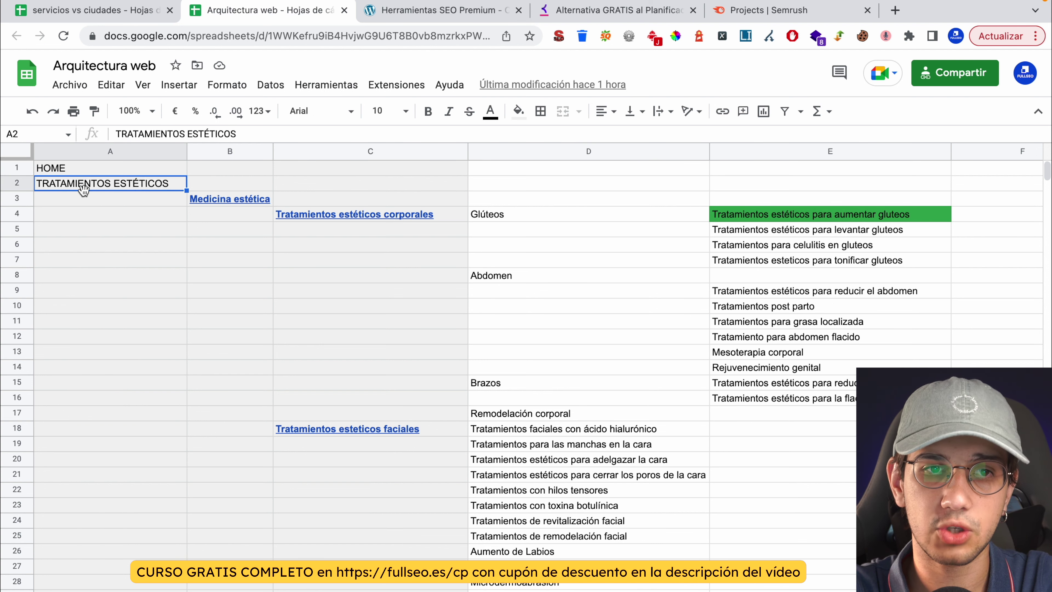
scroll(263, 230, "down", 3)
scroll(265, 232, "down", 20)
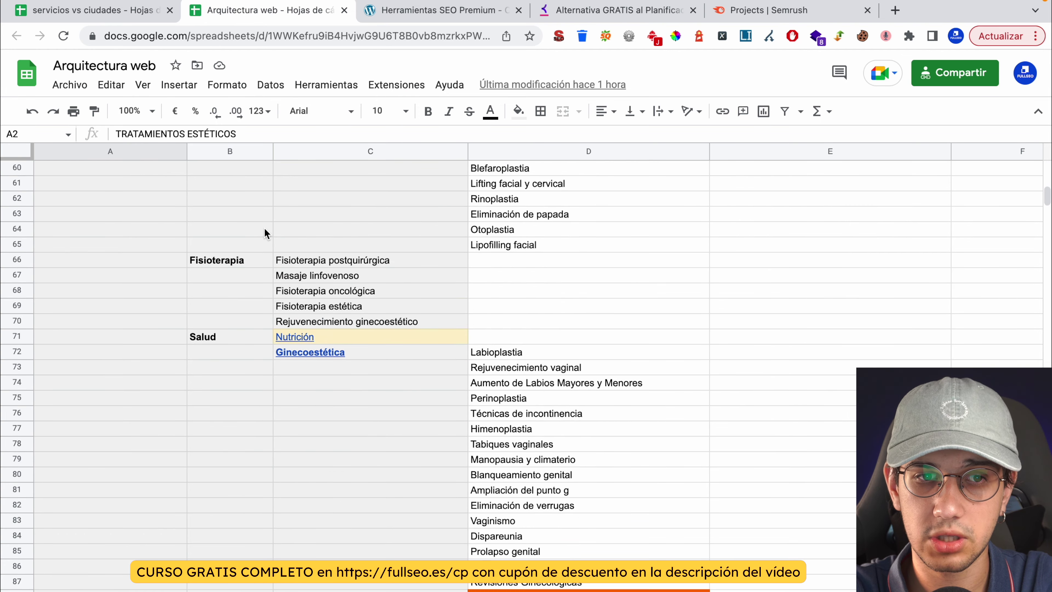
left_click(83, 351)
left_click(81, 366)
left_click(82, 384)
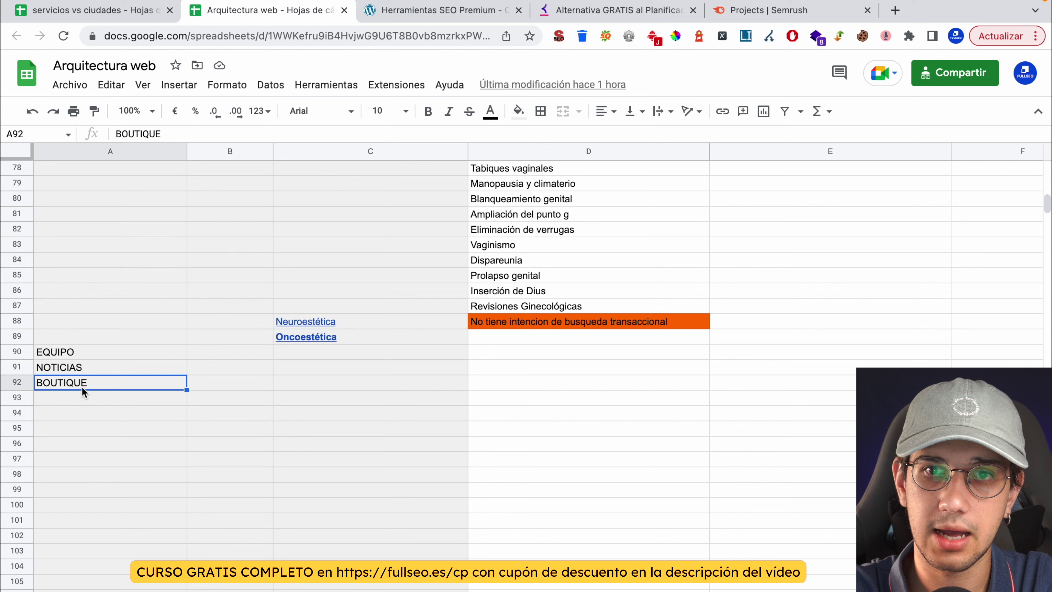
scroll(81, 387, "up", 20)
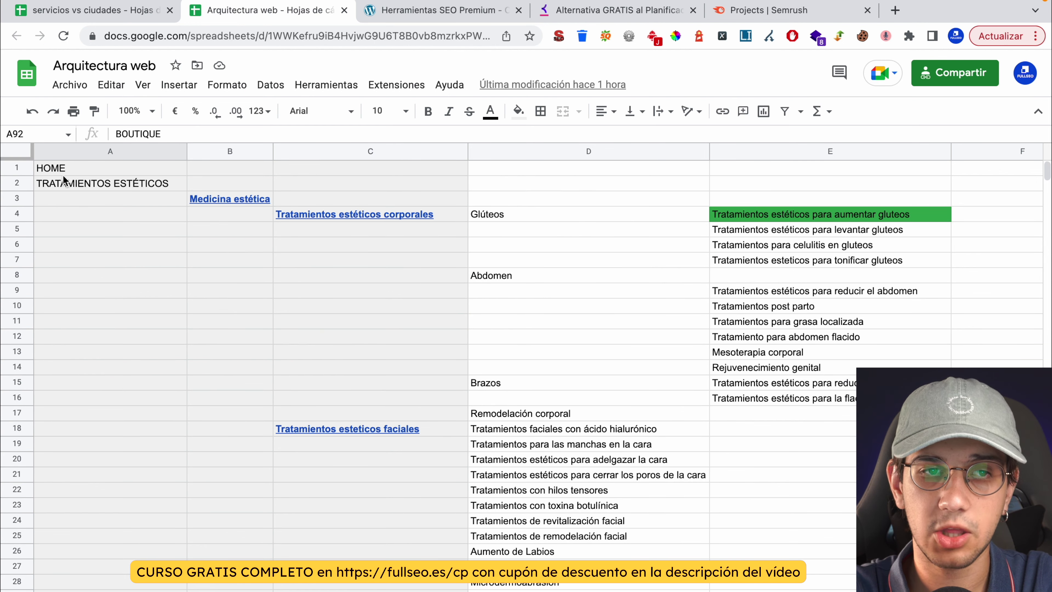
left_click(78, 184)
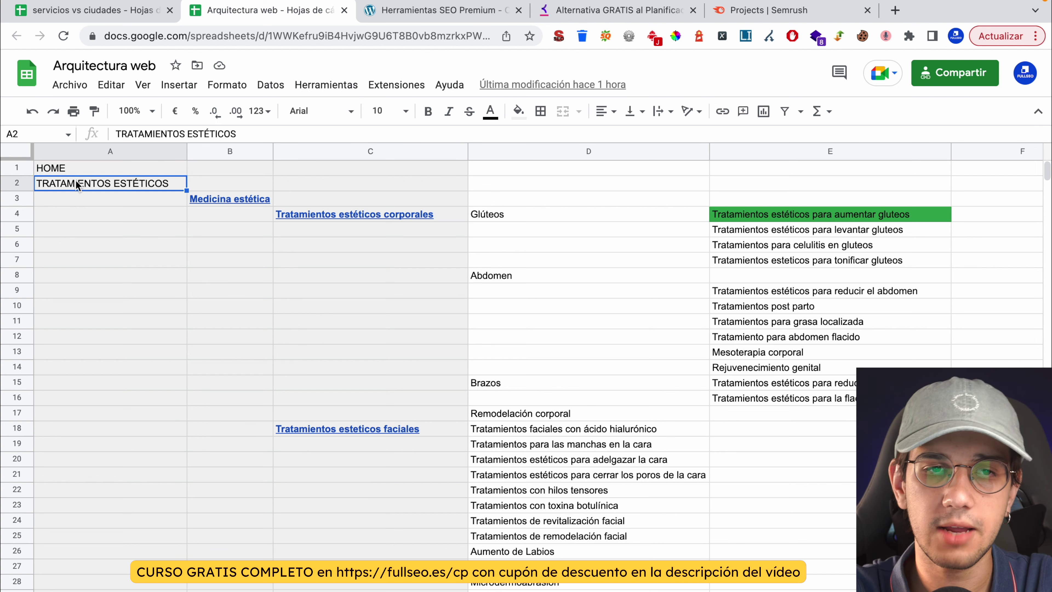
Highlight columns A to C of the web architecture and review the page levels down to the last top-level entries.
left_click_drag(276, 306, 299, 320)
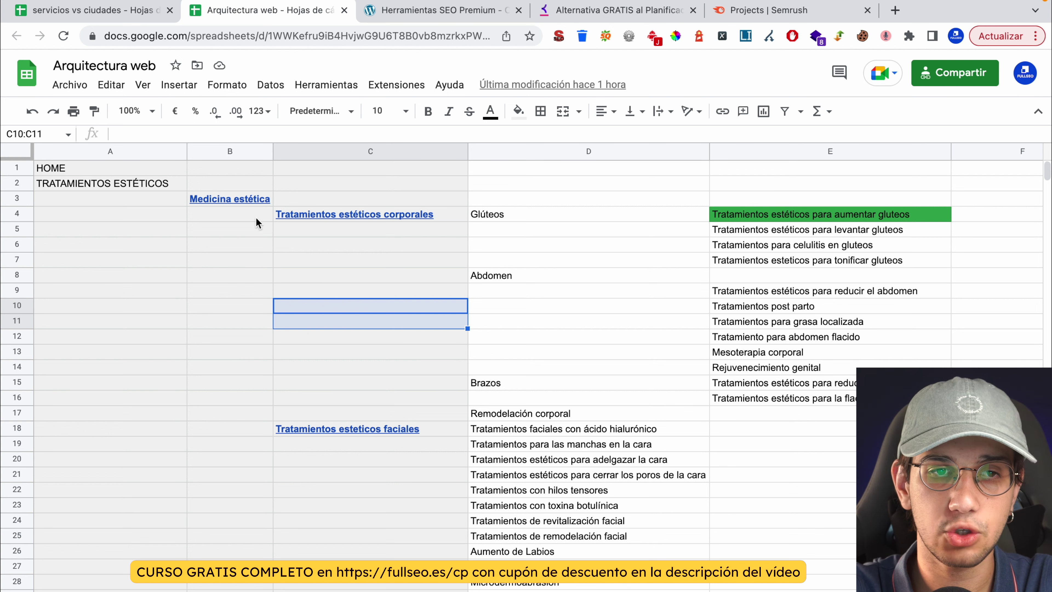
left_click(377, 185)
left_click_drag(439, 151, 170, 150)
left_click(139, 202)
scroll(107, 331, "down", 20)
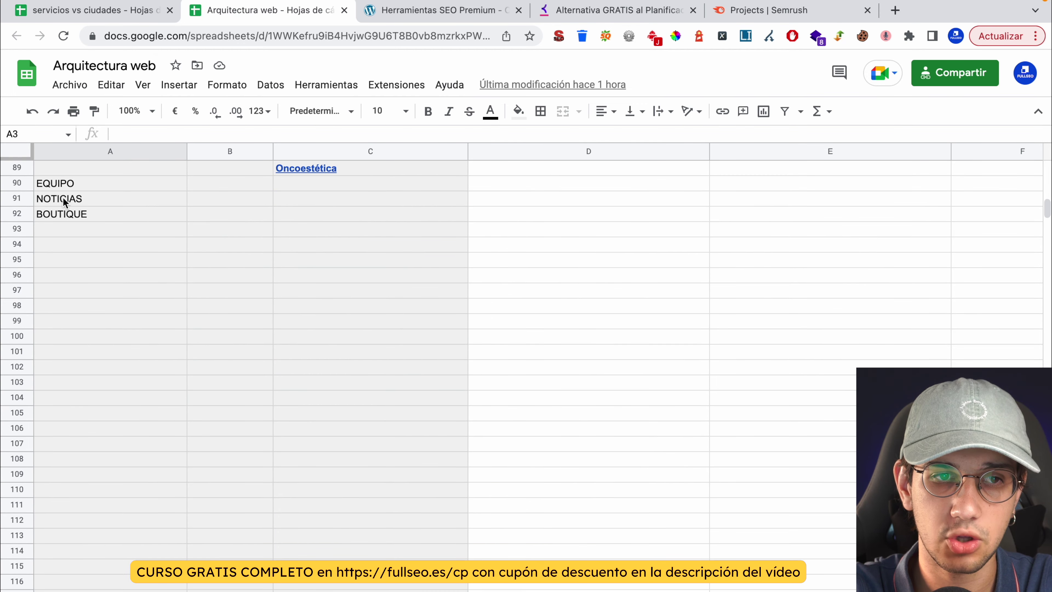
scroll(66, 215, "up", 20)
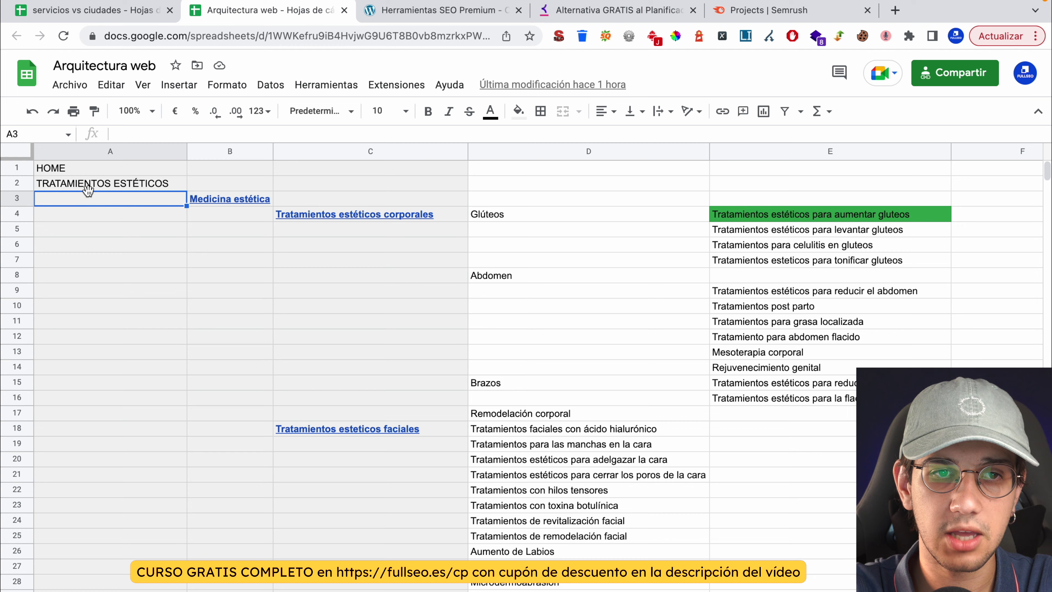
Examine the column B subcategories under TRATAMIENTOS ESTÉTICOS, from Medicina estética and Cirugía Plástica onward.
left_click(86, 186)
scroll(255, 202, "down", 9)
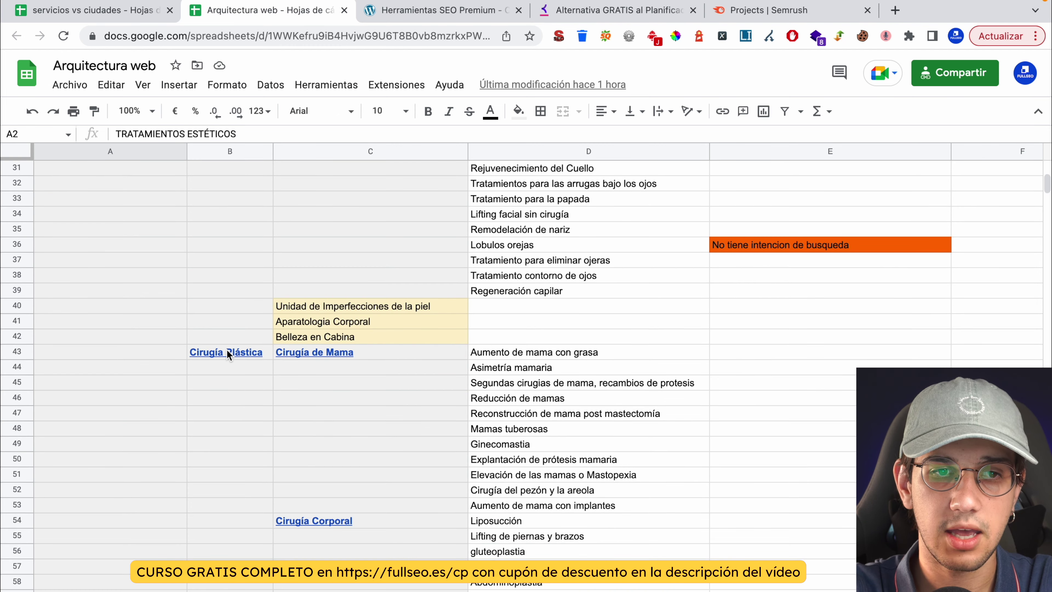
scroll(227, 353, "down", 9)
scroll(222, 406, "up", 12)
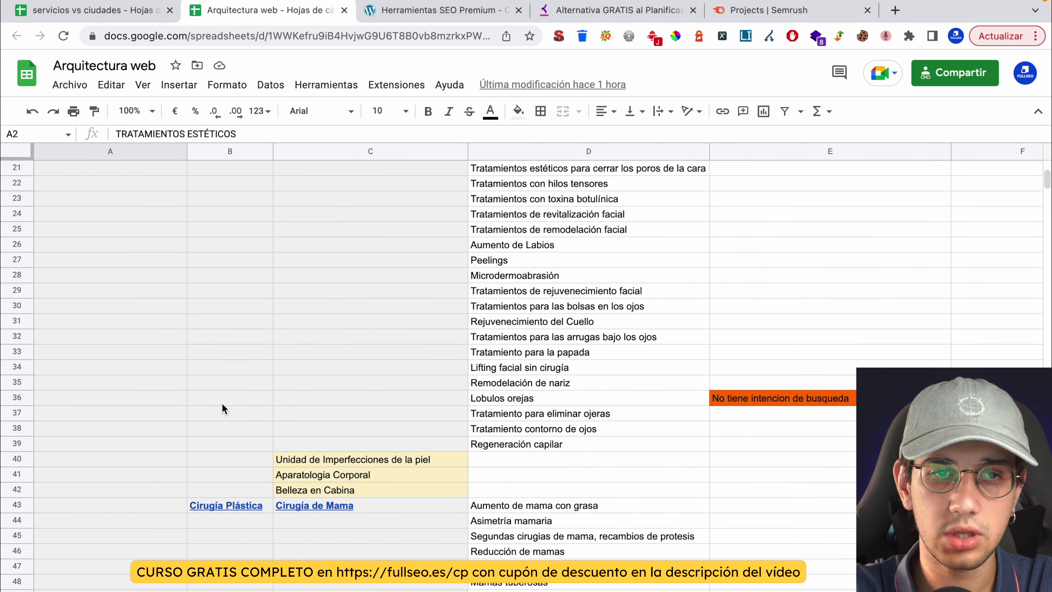
scroll(232, 372, "up", 7)
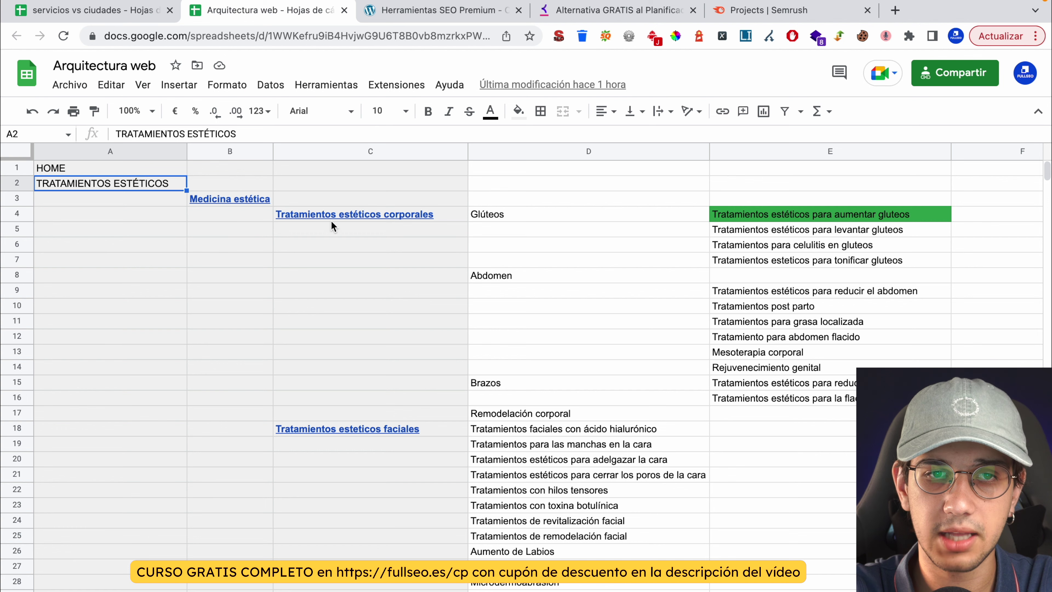
Examine the column C treatments under Medicina estética, highlighting the group in C40:C42.
scroll(389, 500, "down", 8)
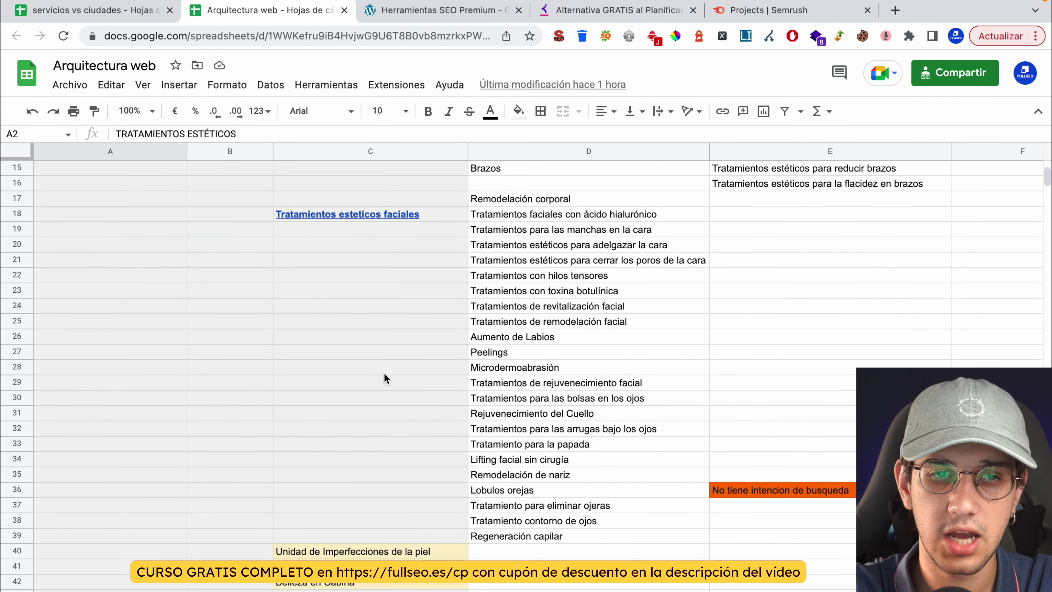
left_click_drag(366, 399, 366, 428)
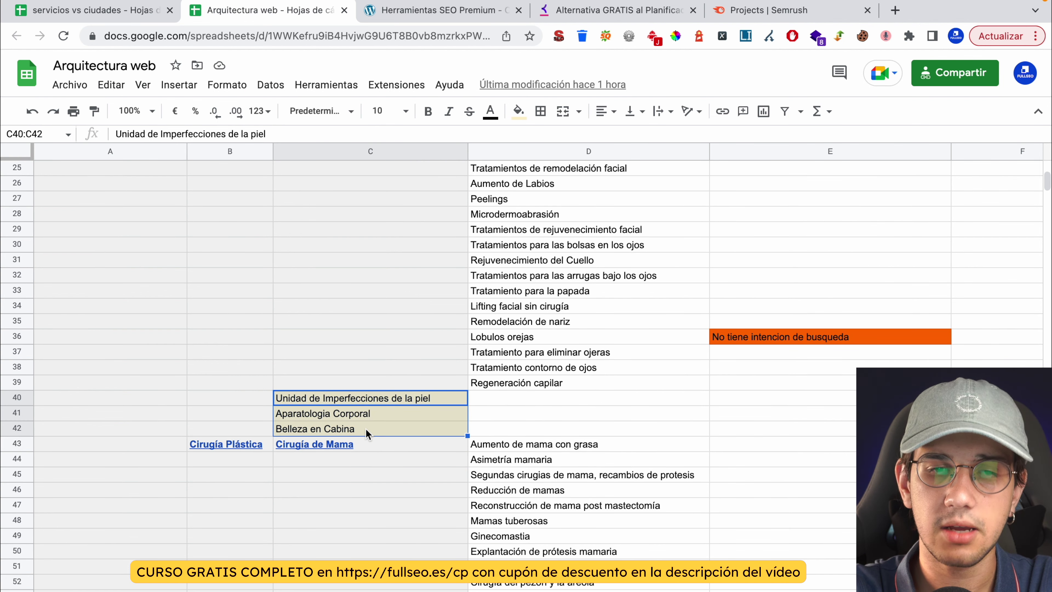
left_click(415, 408)
scroll(414, 409, "up", 8)
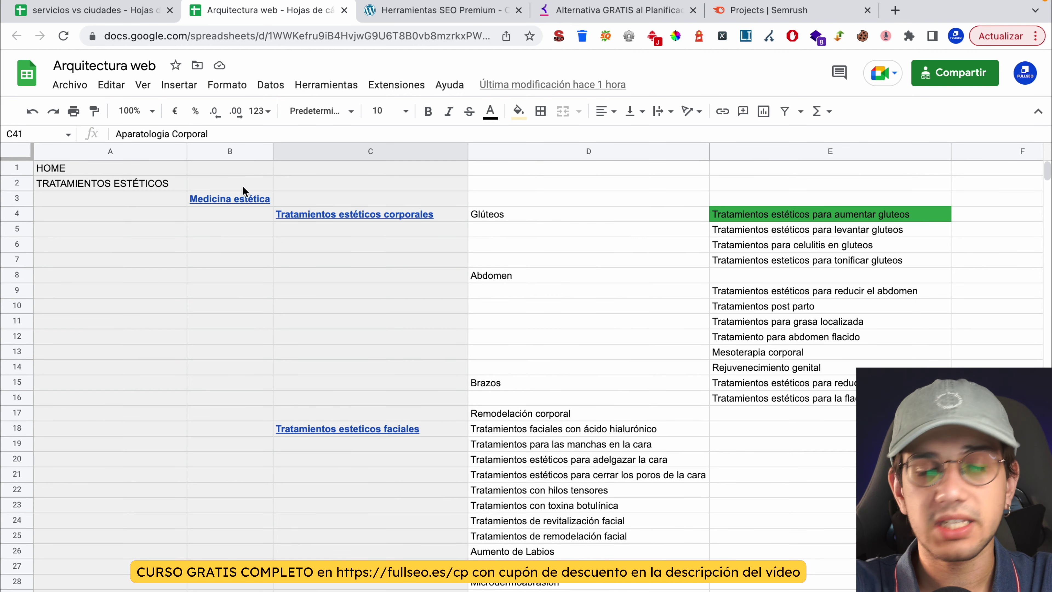
left_click(304, 281)
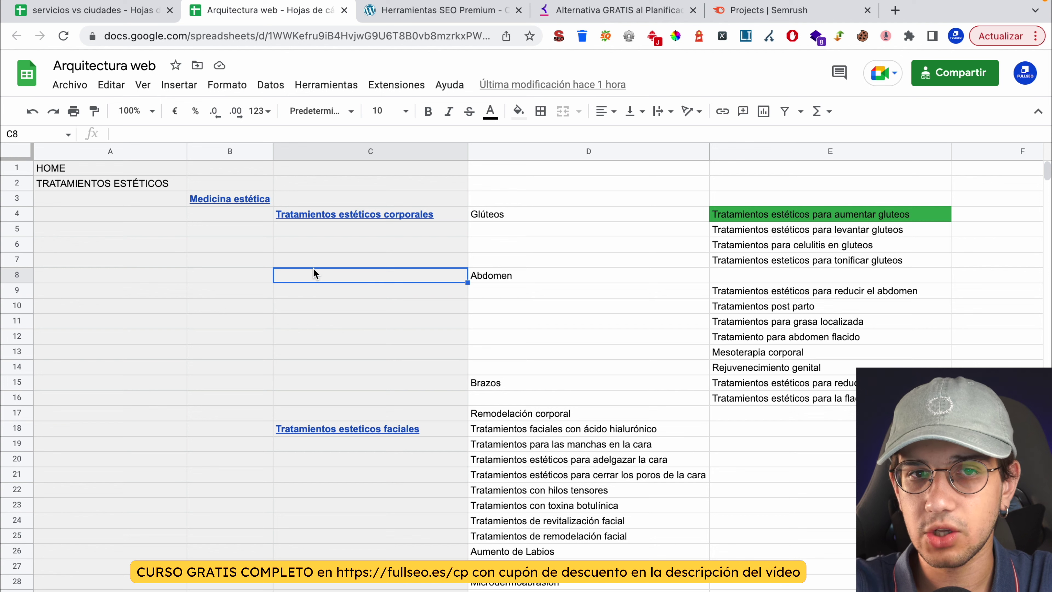
left_click(364, 310)
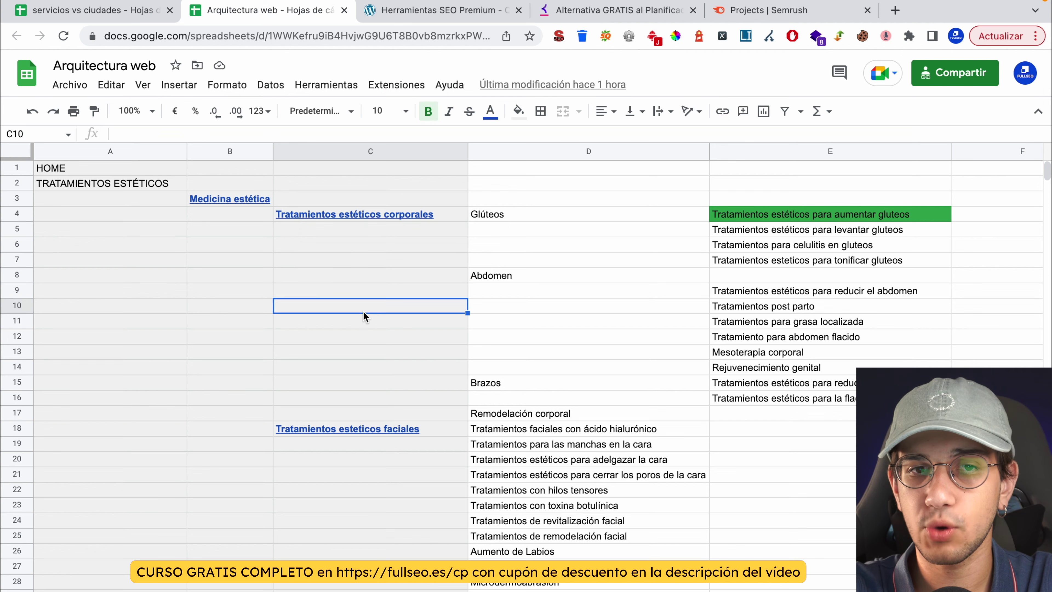
Examine the column C subcategories Tratamientos estéticos corporales and Tratamientos esteticos faciales.
left_click(375, 214)
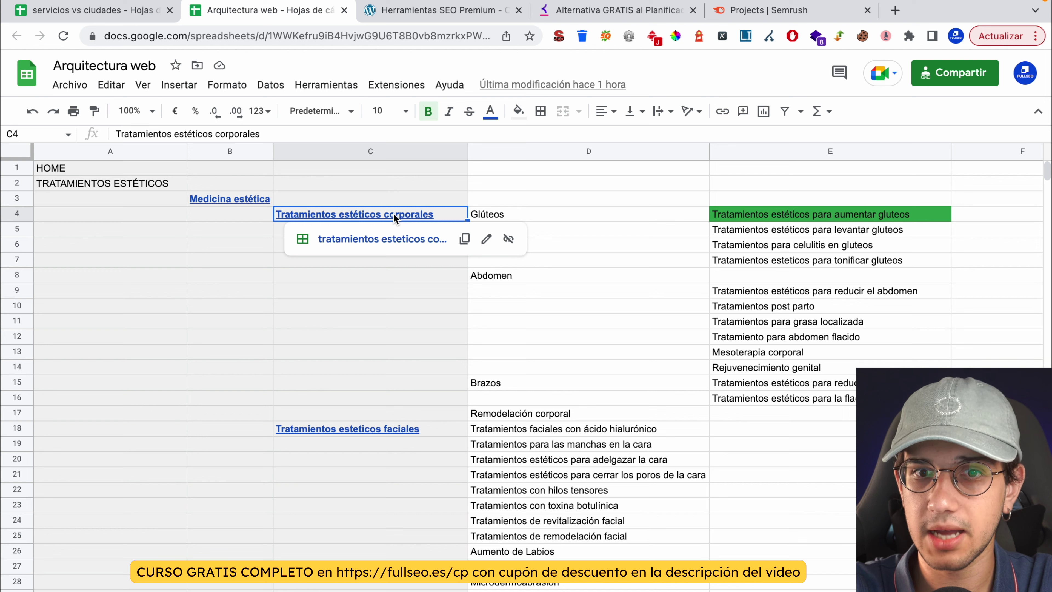
scroll(373, 477, "down", 2)
left_click(357, 372)
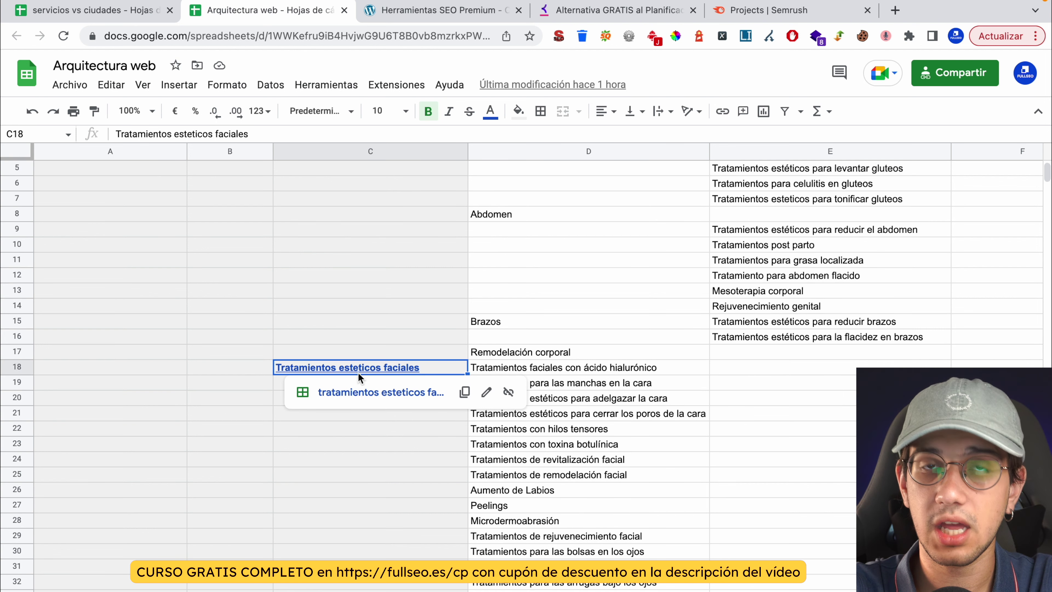
scroll(408, 334, "down", 1)
mouse_move(383, 336)
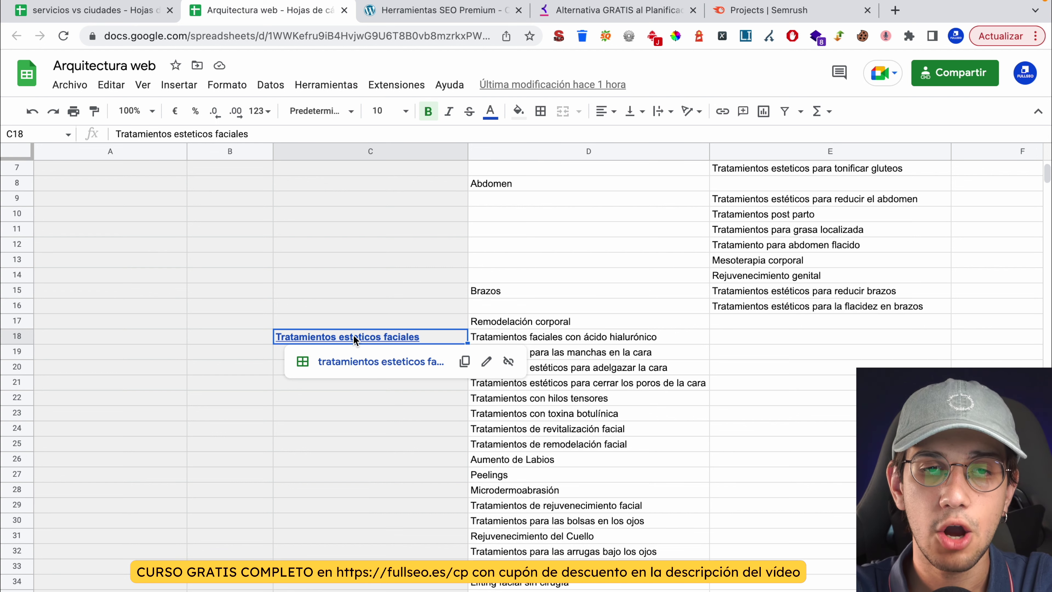
left_click(400, 431)
left_click(402, 338)
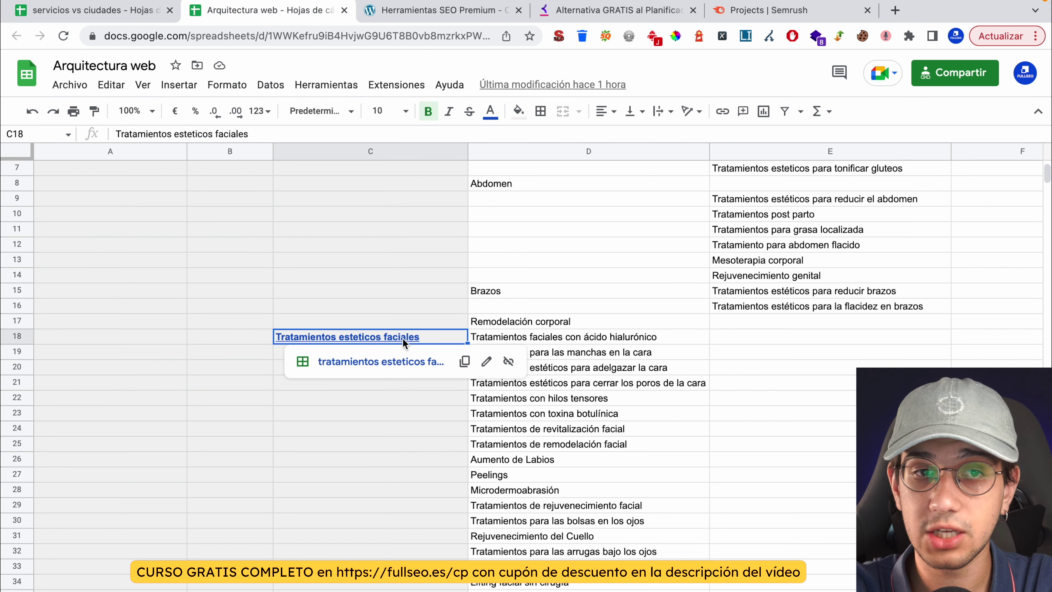
Trace the hierarchy from Medicina estética in B3 to its corporales and faciales subcategories in C4 and C18.
scroll(402, 338, "up", 3)
left_click(216, 199)
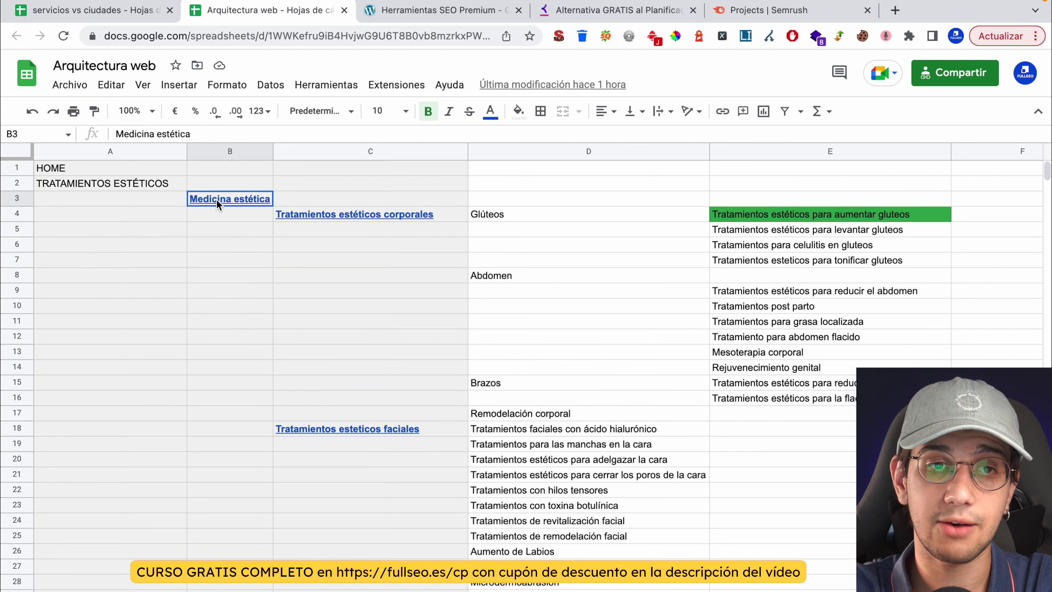
left_click(321, 211)
left_click(362, 429)
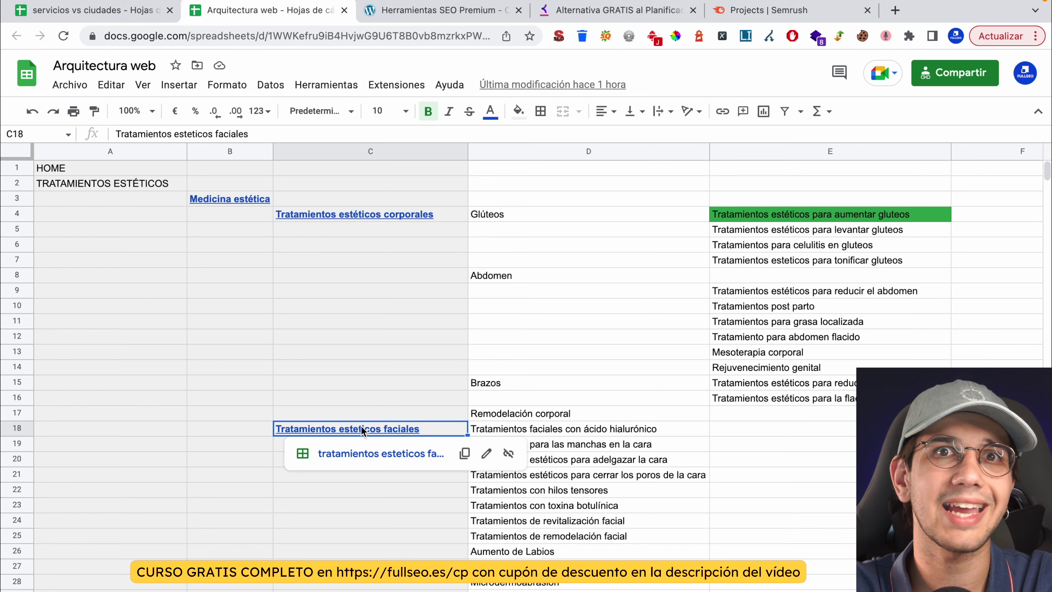
Highlight the facial treatments in D18:D36 and trace their parent levels back through C18 and Medicina estética to TRATAMIENTOS ESTÉTICOS.
scroll(361, 425, "down", 10)
scroll(361, 426, "up", 6)
left_click_drag(517, 229, 499, 505)
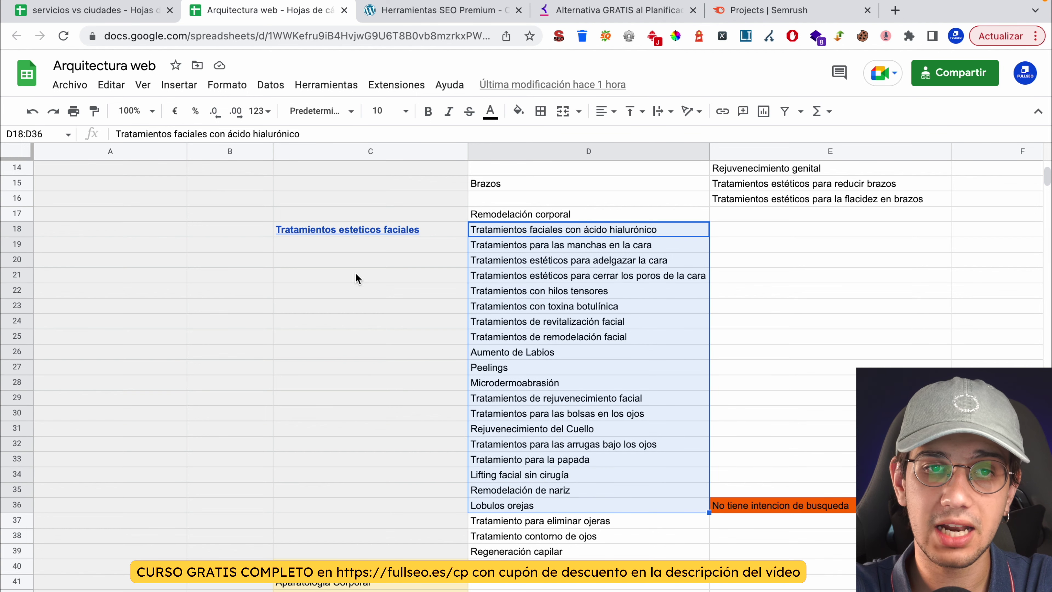
left_click(348, 228)
scroll(348, 229, "up", 5)
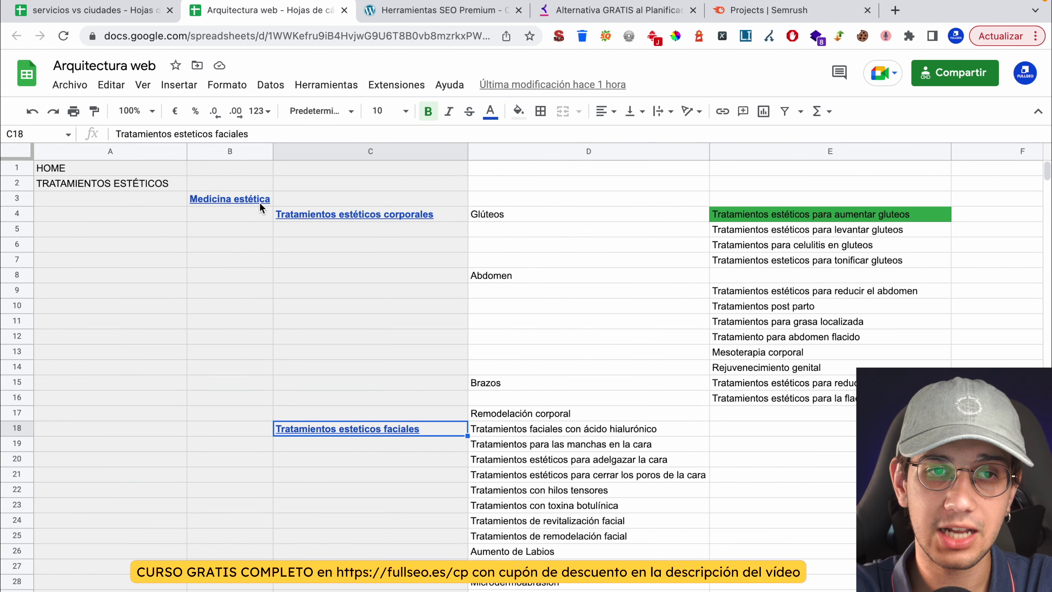
left_click(260, 203)
left_click(120, 184)
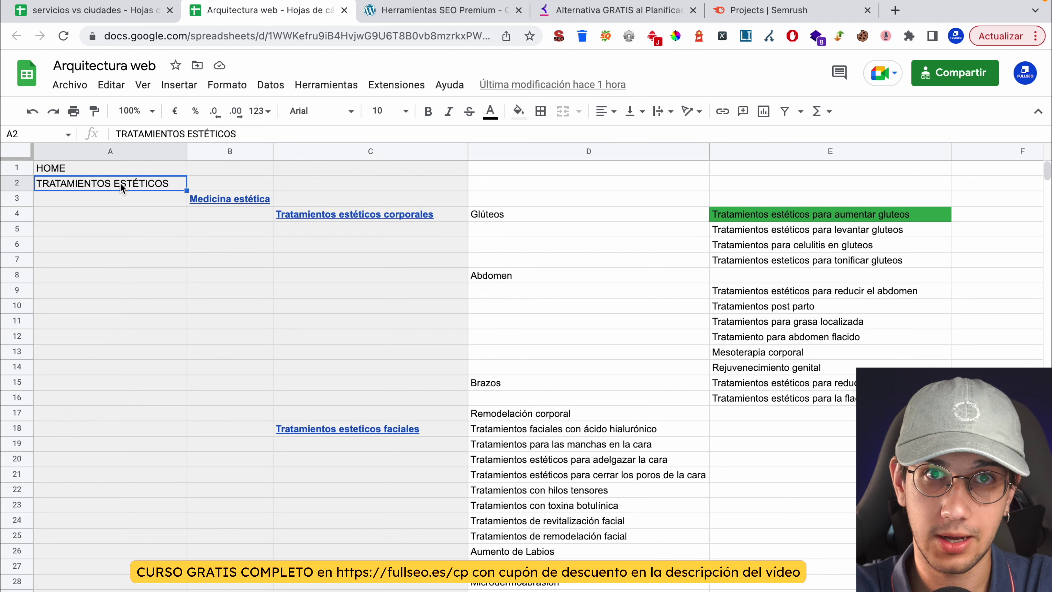
Check the Aumento de Labios treatment in D26 and the adjacent cells in columns E and F.
scroll(549, 471, "down", 3)
left_click(622, 459)
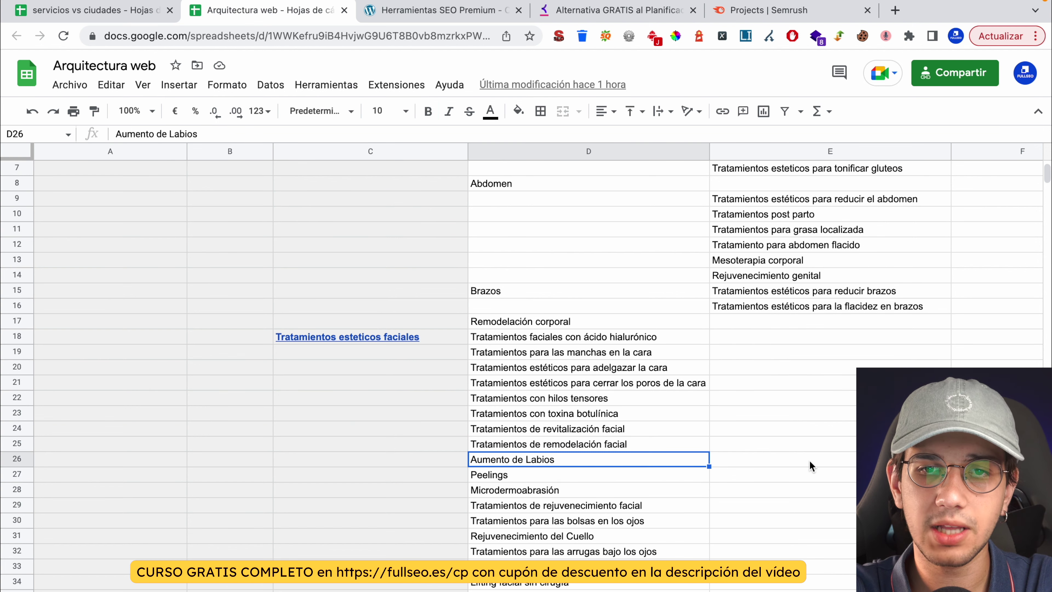
key("Right")
key("Right")
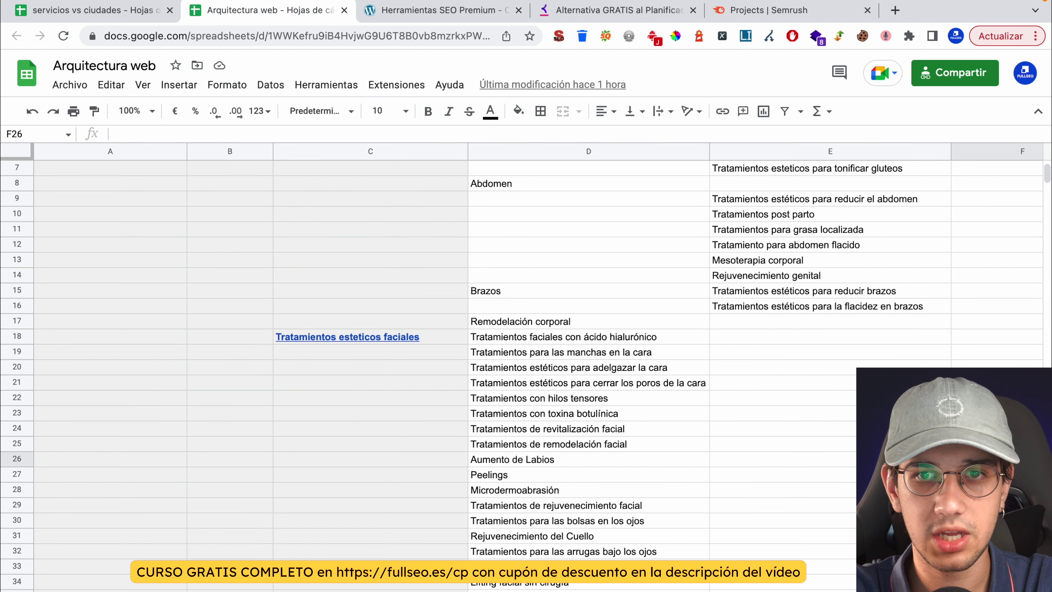
scroll(538, 365, "down", 1)
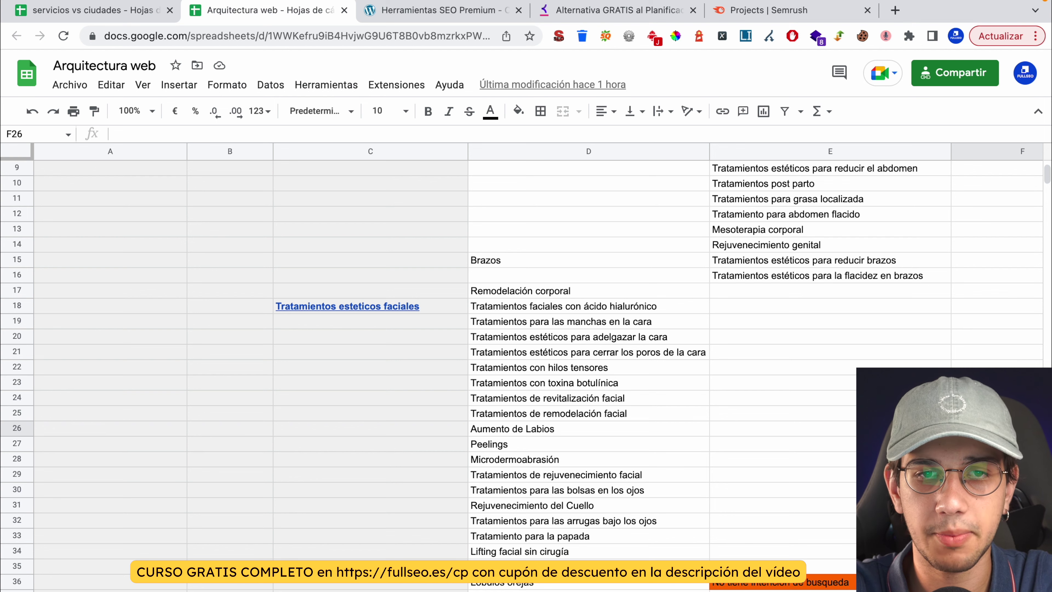
Highlight the facial treatments in D18:D34 and open the sheet linked from Tratamientos esteticos faciales.
scroll(546, 275, "down", 1)
left_click_drag(545, 275, 510, 522)
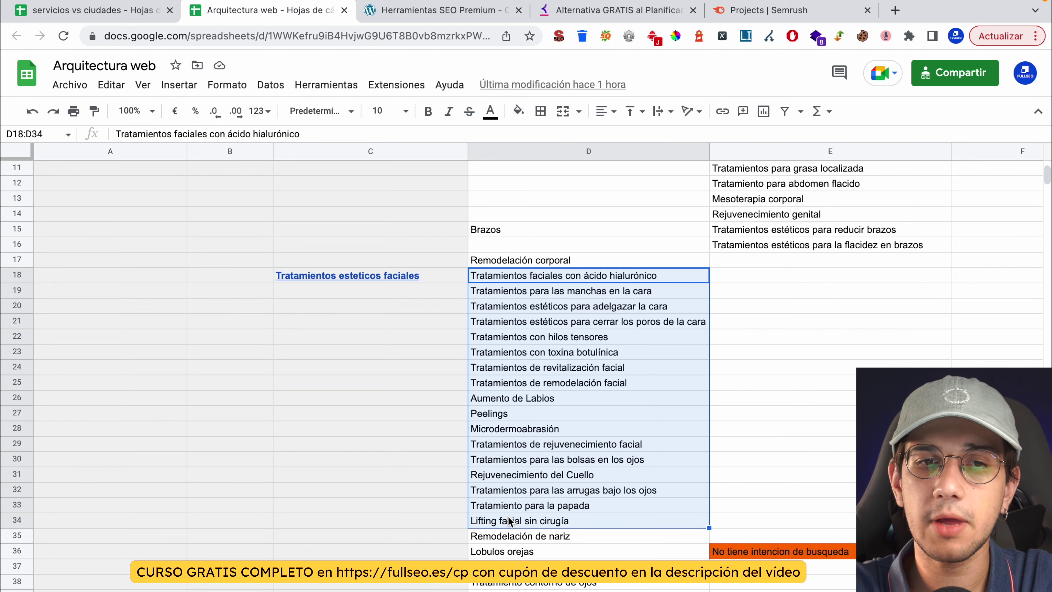
left_click(343, 277)
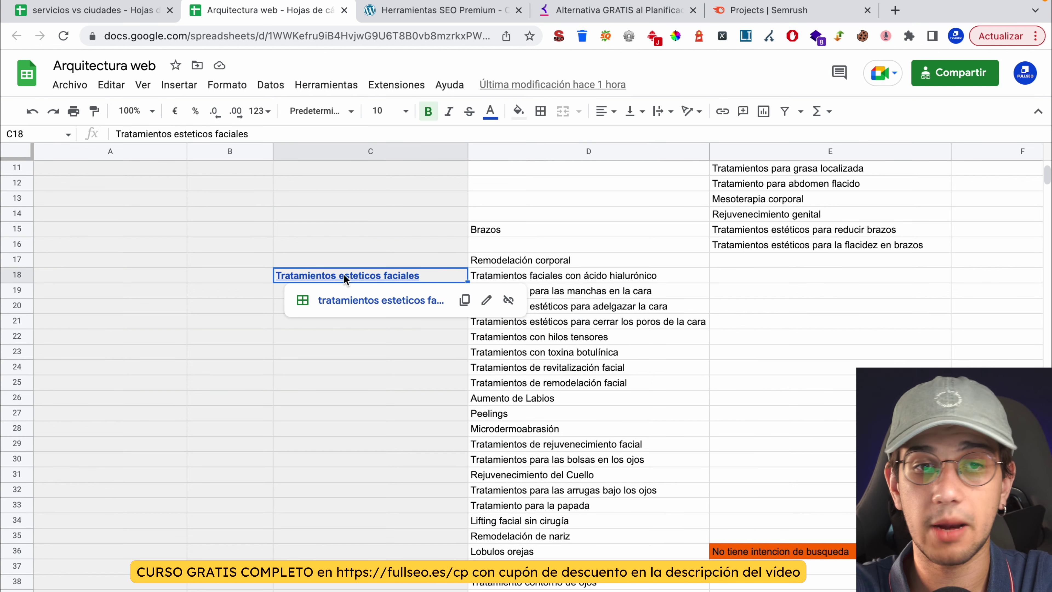
left_click(359, 300)
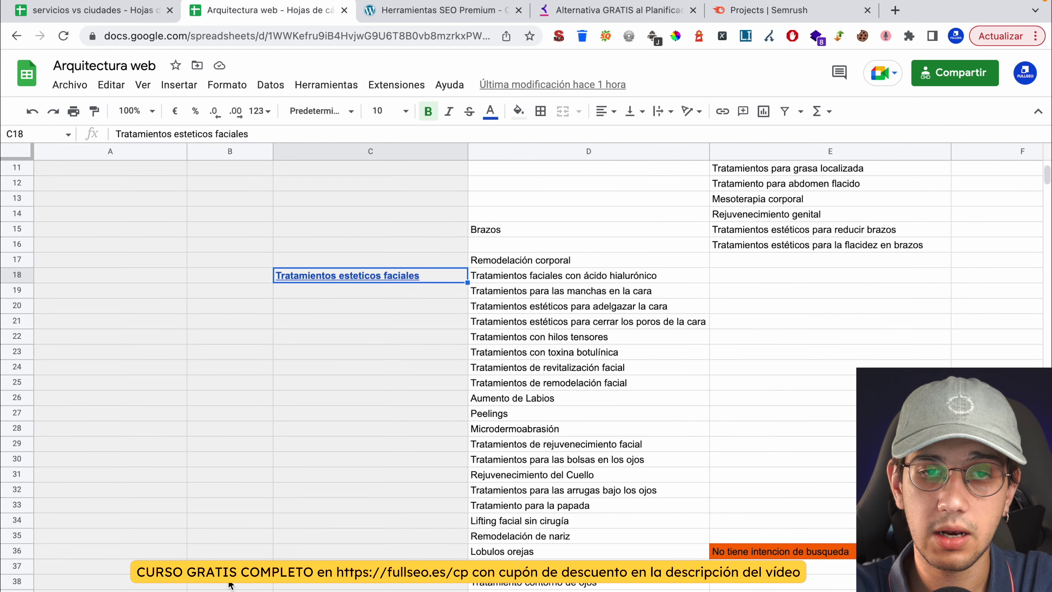
Compare the Tratamientos esteticos faciales category with its column D treatments, highlighting D18:D35 and D17:D33.
left_click_drag(515, 277, 493, 535)
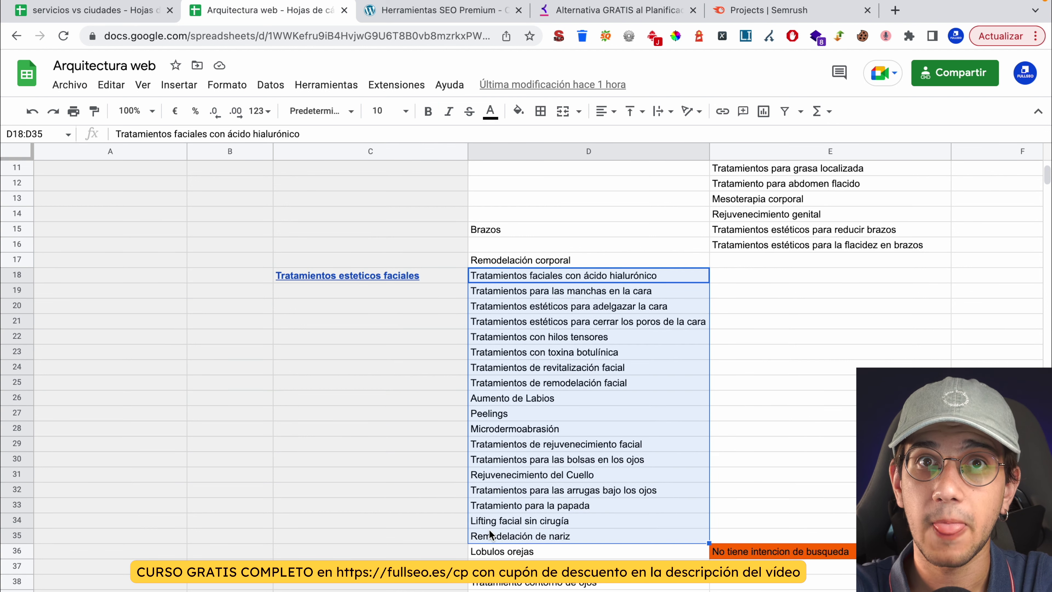
left_click(422, 387)
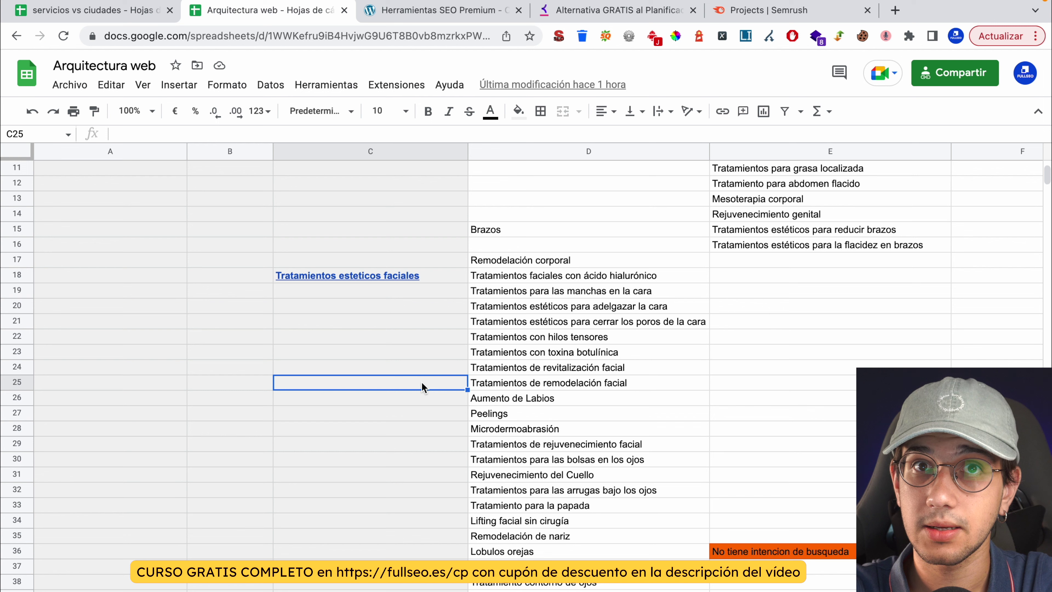
mouse_move(411, 277)
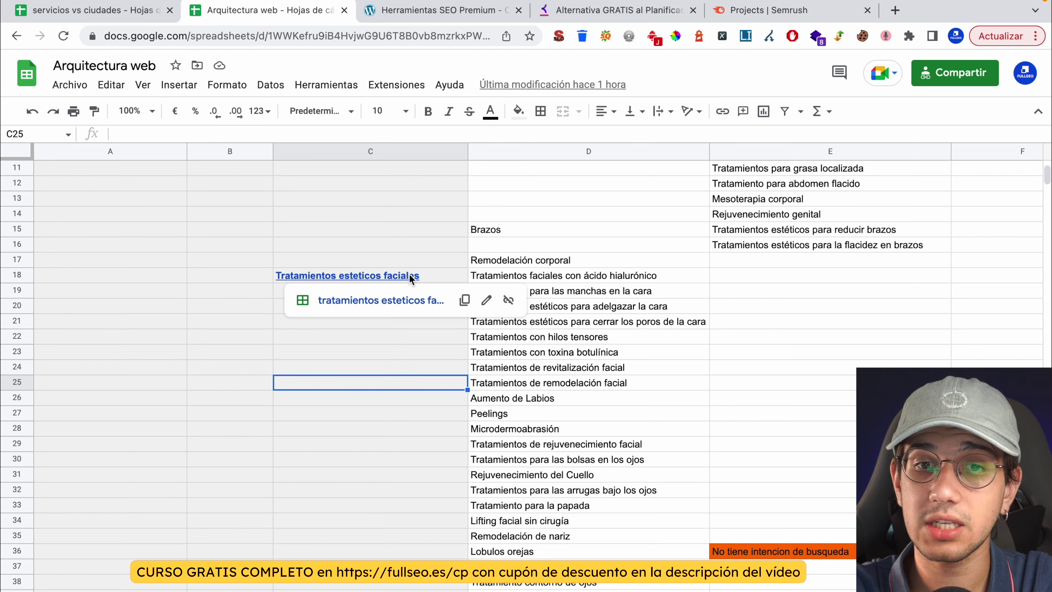
left_click(553, 337)
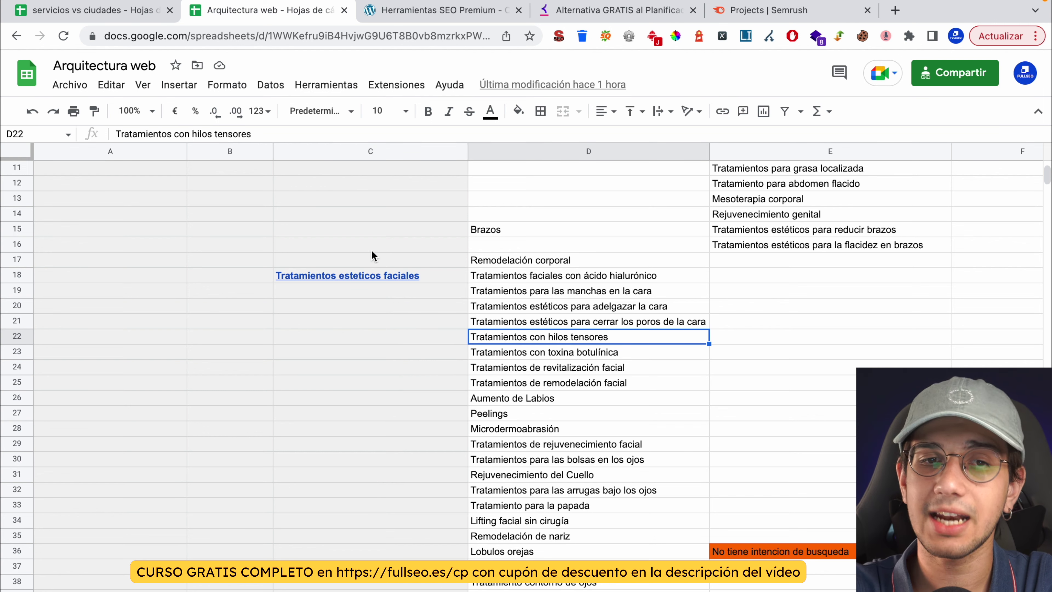
left_click(363, 277)
scroll(410, 276, "up", 1)
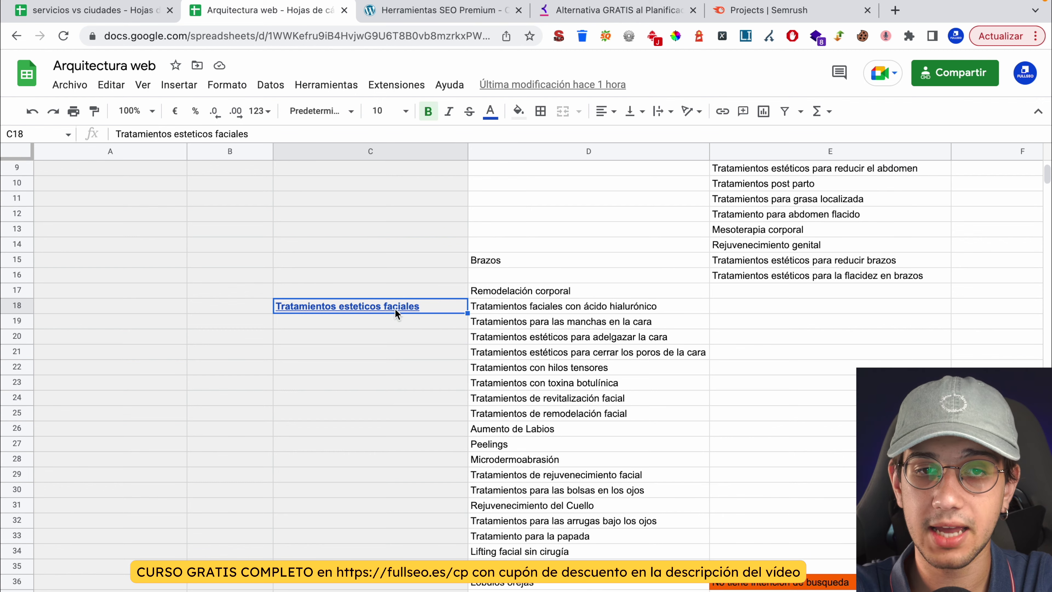
left_click_drag(555, 291, 535, 526)
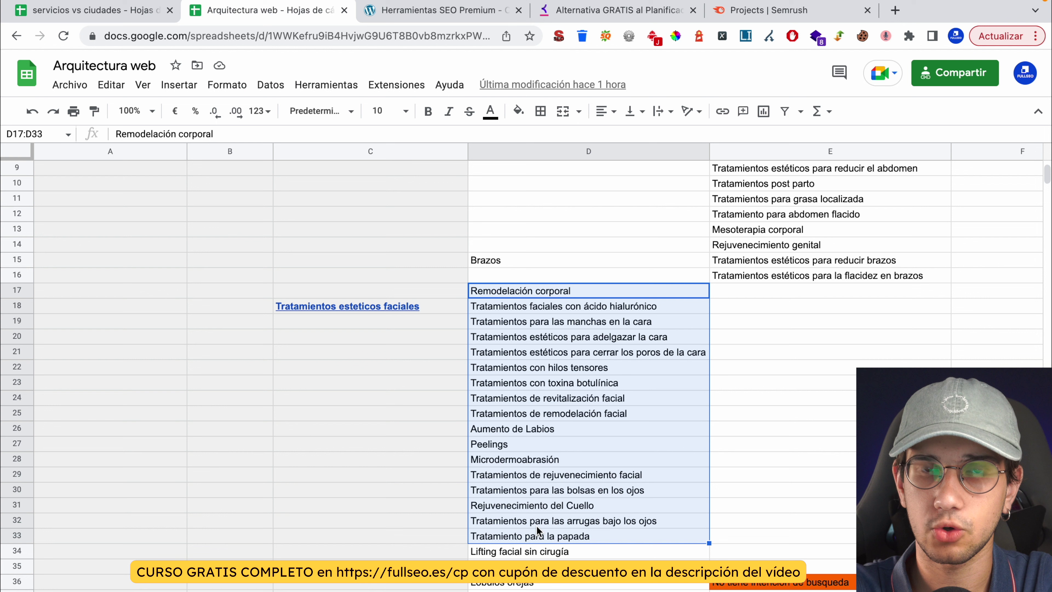
left_click(432, 324)
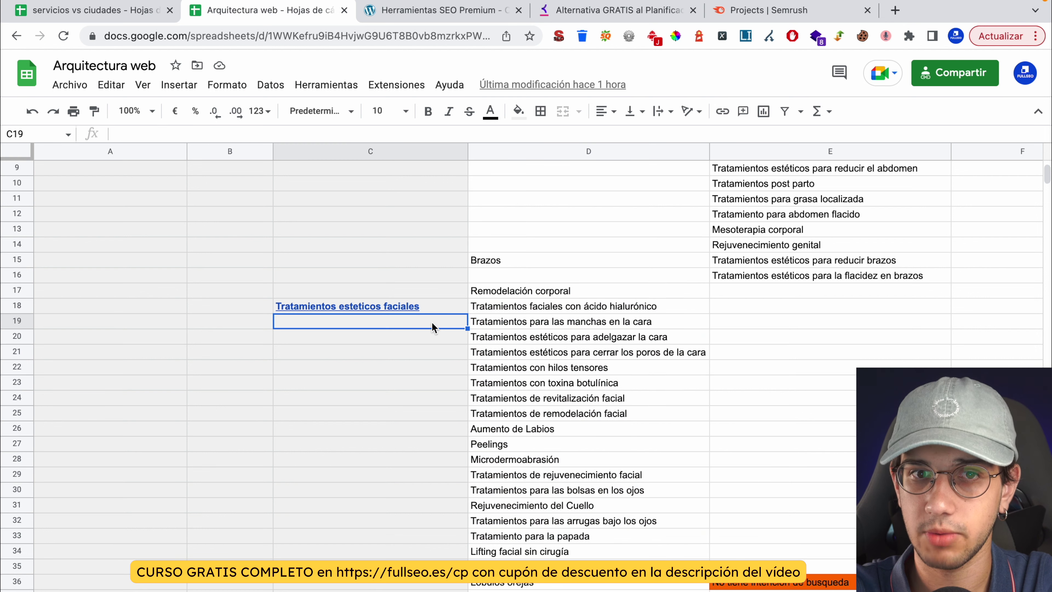
Try removing the Tratamientos esteticos faciales category from C18 and undo the deletion.
left_click(425, 310)
key("Delete")
key("ctrl+z")
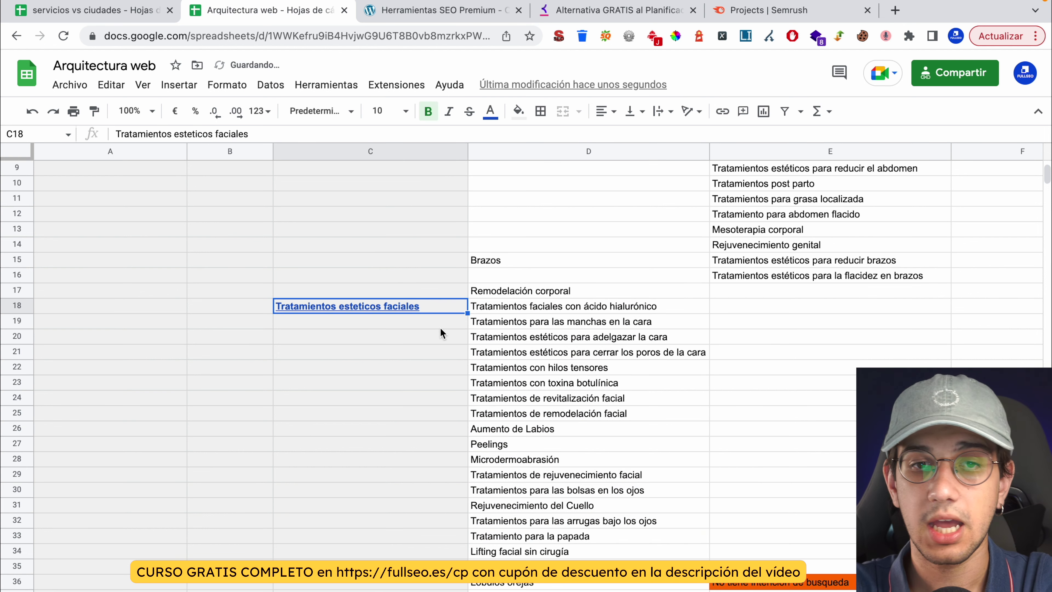
Inspect the hyaluronic acid and facial spot treatments in D18 and D19.
left_click(459, 382)
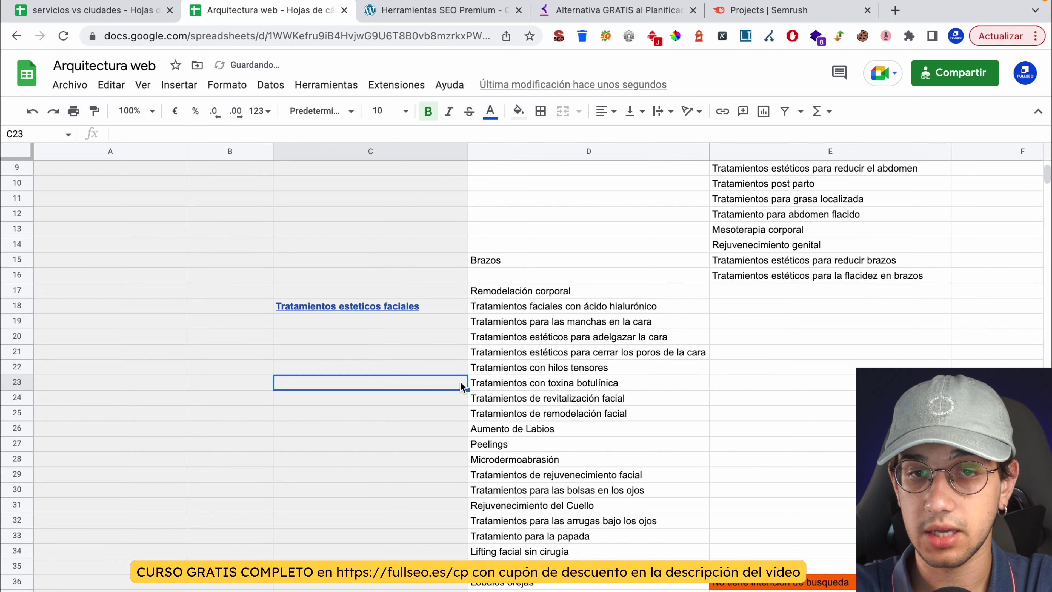
left_click(568, 308)
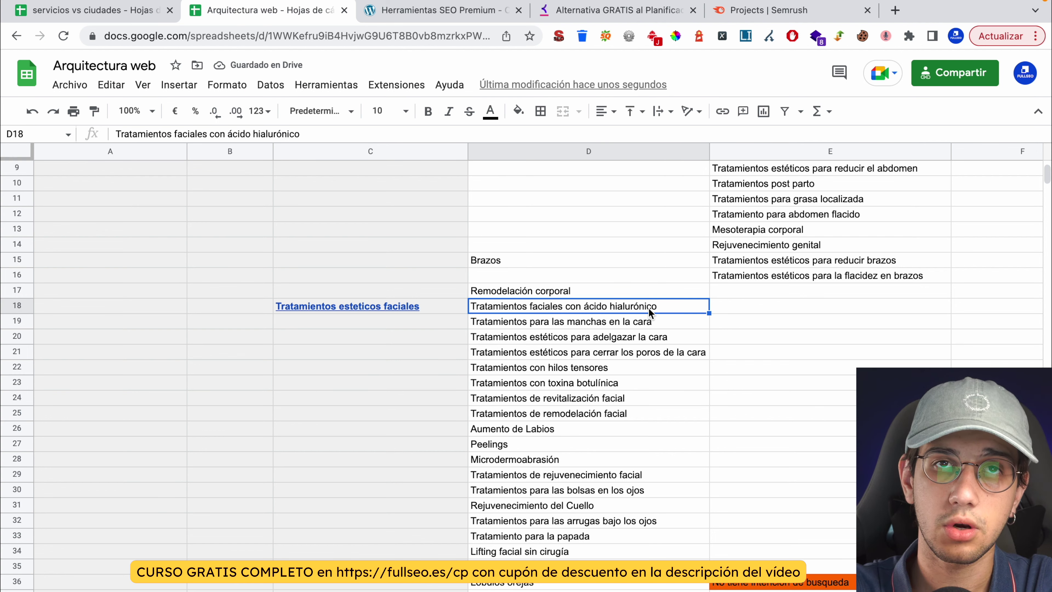
left_click(649, 322)
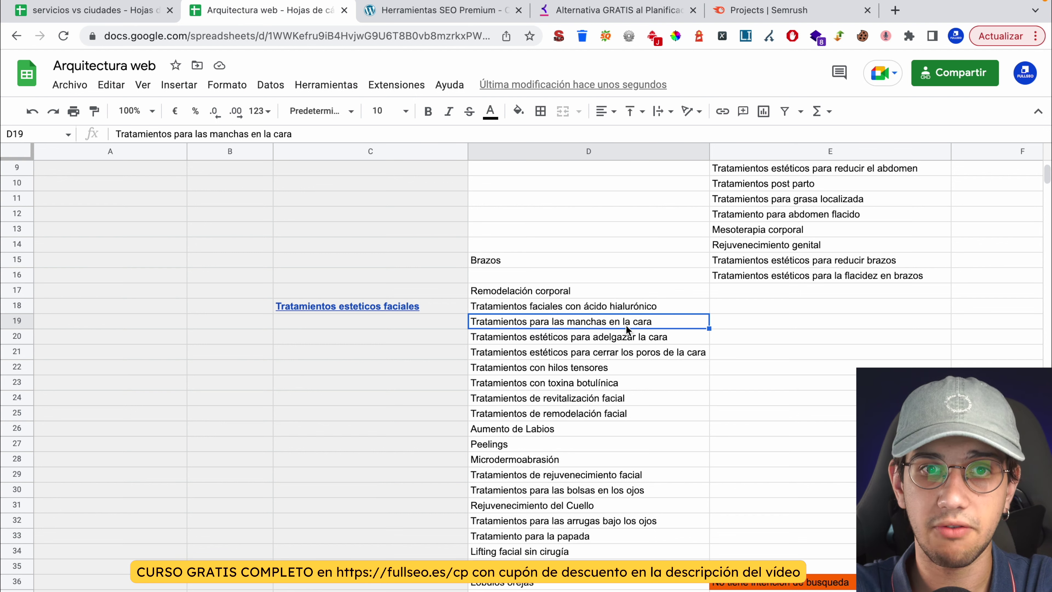
Open the keyword sheet linked from Tratamientos esteticos faciales, review its keyword tables, and return to the architecture.
left_click(442, 309)
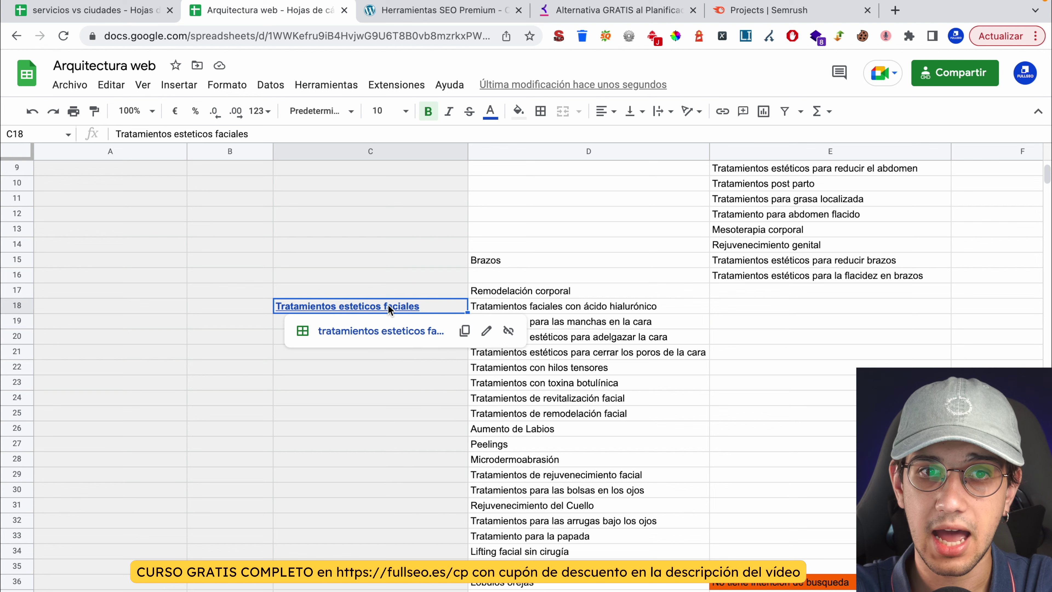
left_click(392, 335)
scroll(189, 239, "down", 5)
scroll(188, 240, "up", 5)
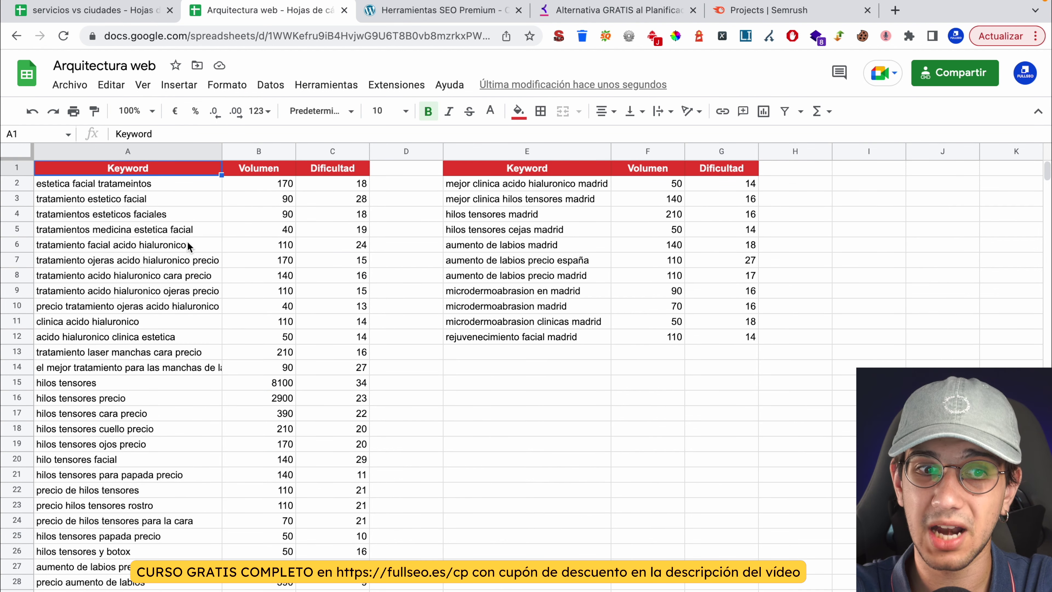
key("alt+Left")
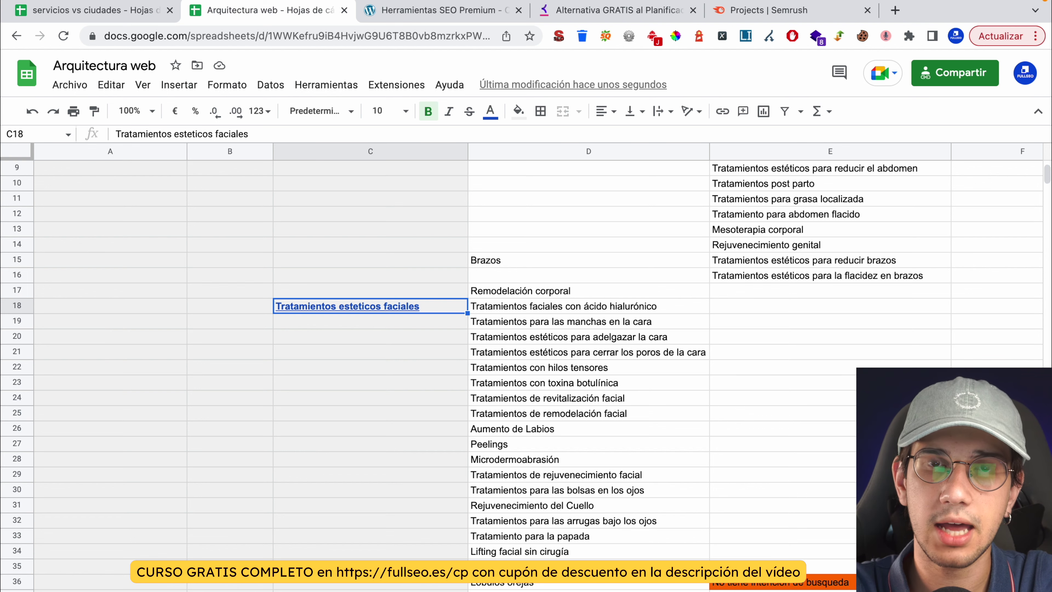
Examine individual facial treatments in column D against their C18 category, highlighting D18:D34.
left_click(576, 384)
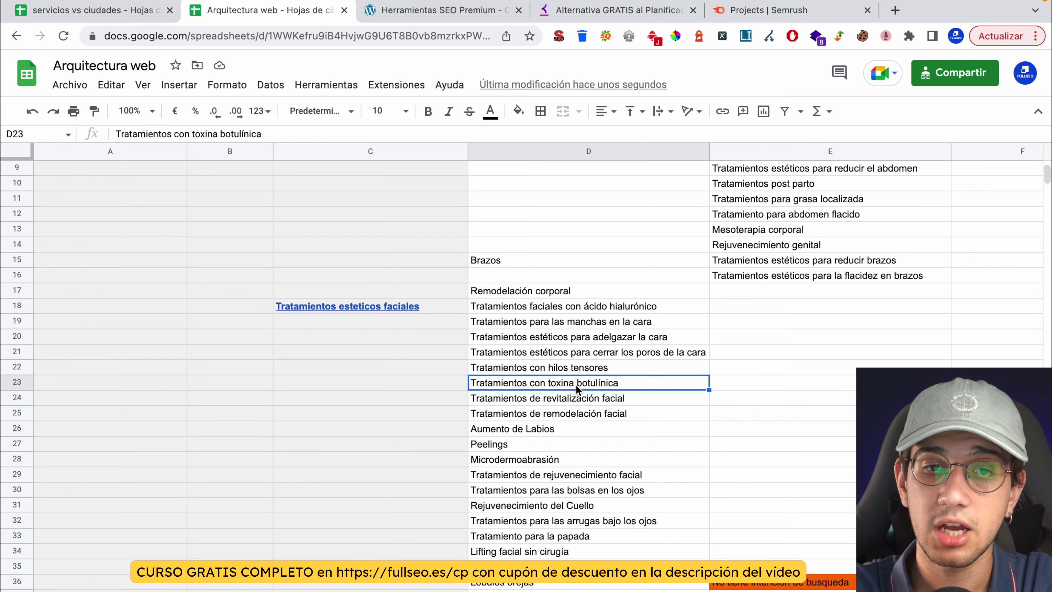
left_click(347, 308)
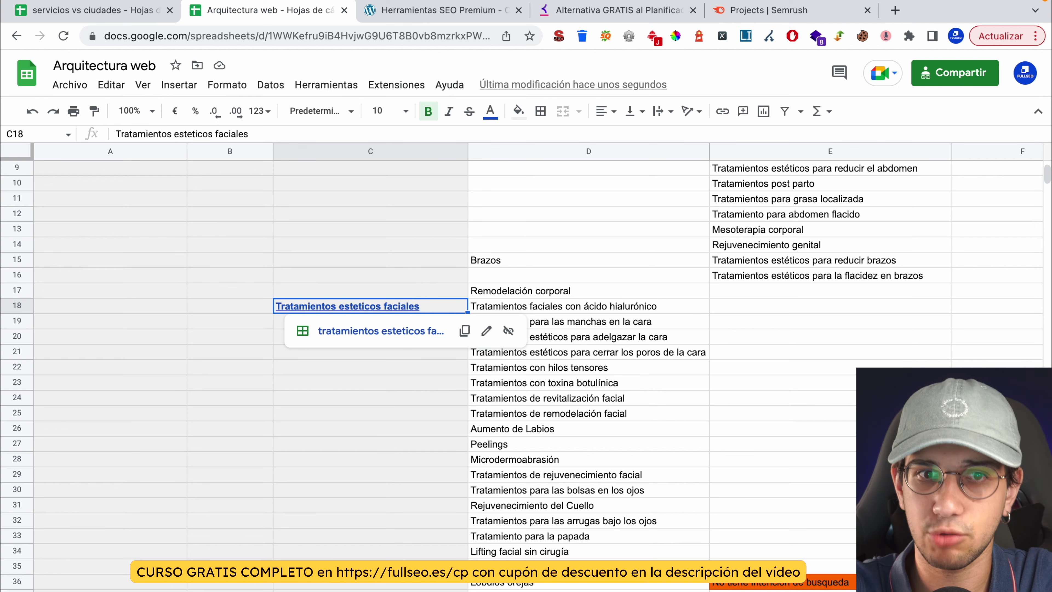
left_click(545, 341)
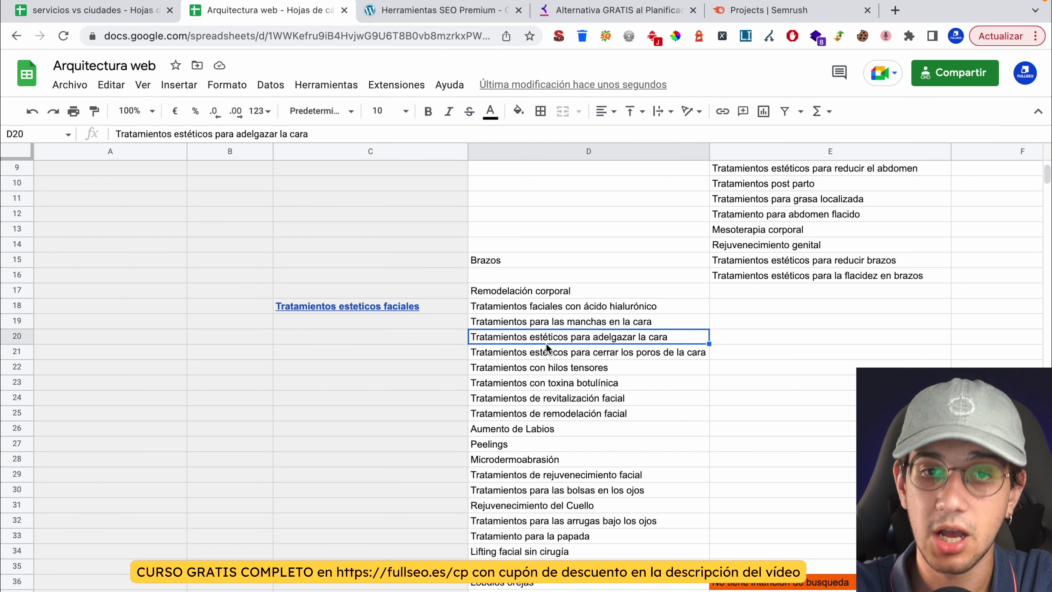
left_click(516, 292)
left_click(512, 307)
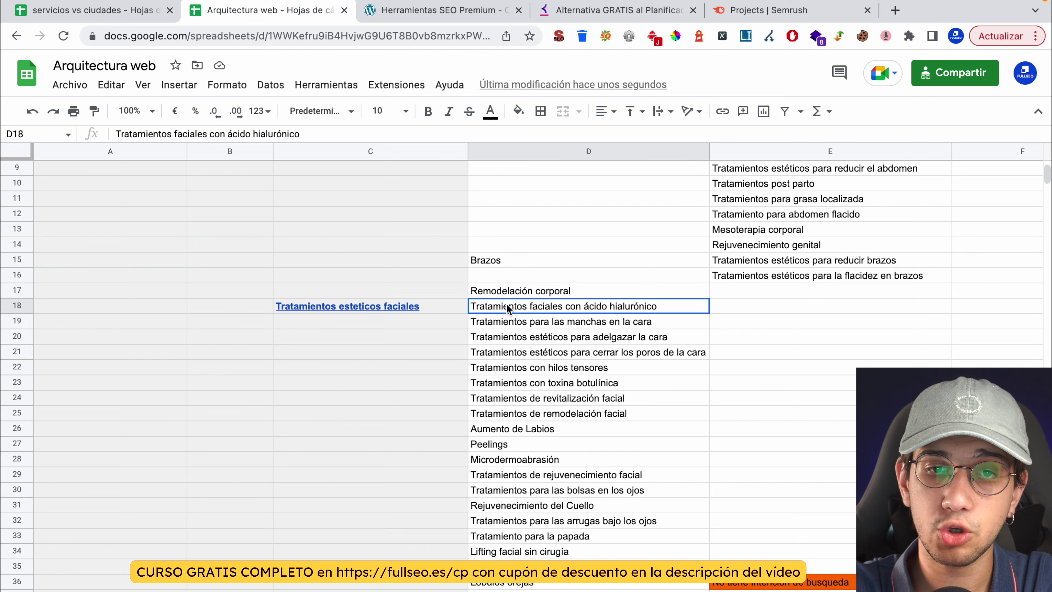
left_click_drag(505, 306, 509, 549)
left_click(407, 311)
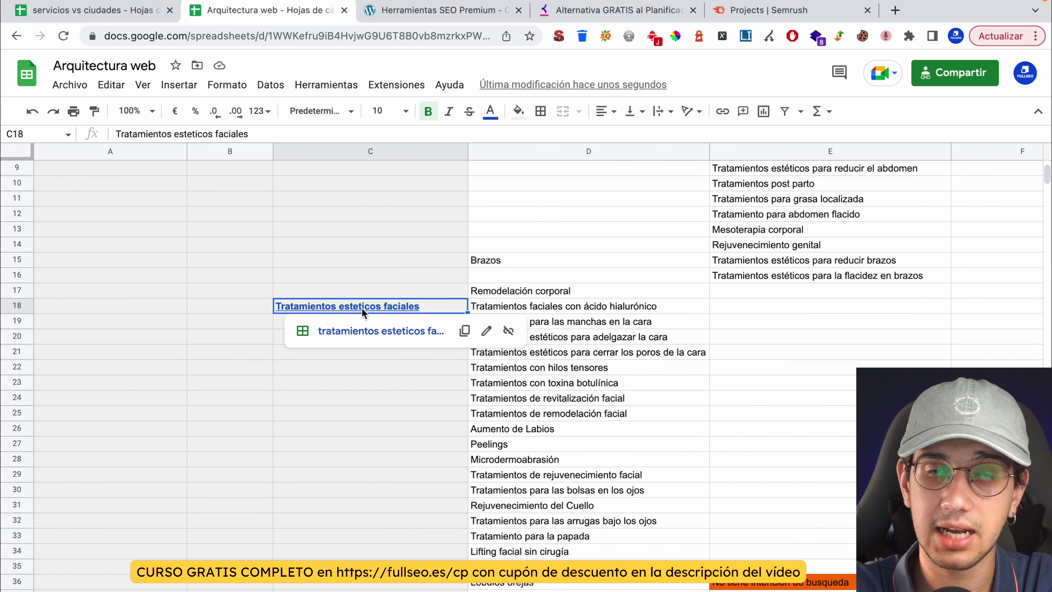
left_click(598, 383)
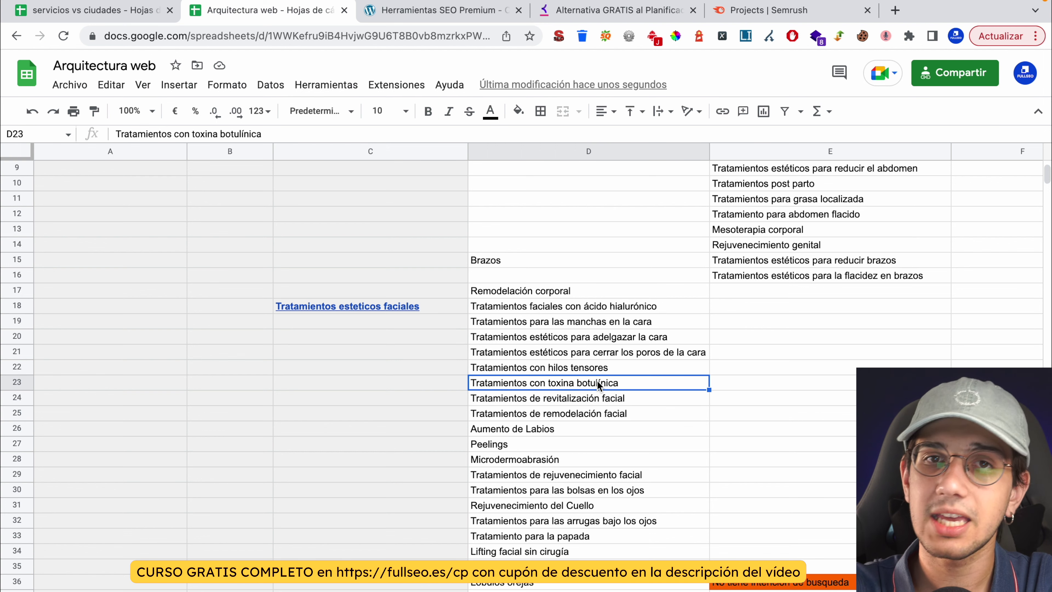
Examine the facial treatments in D21 and D18, comparing the hyaluronic acid entry with its next-level cell E18.
left_click(569, 352)
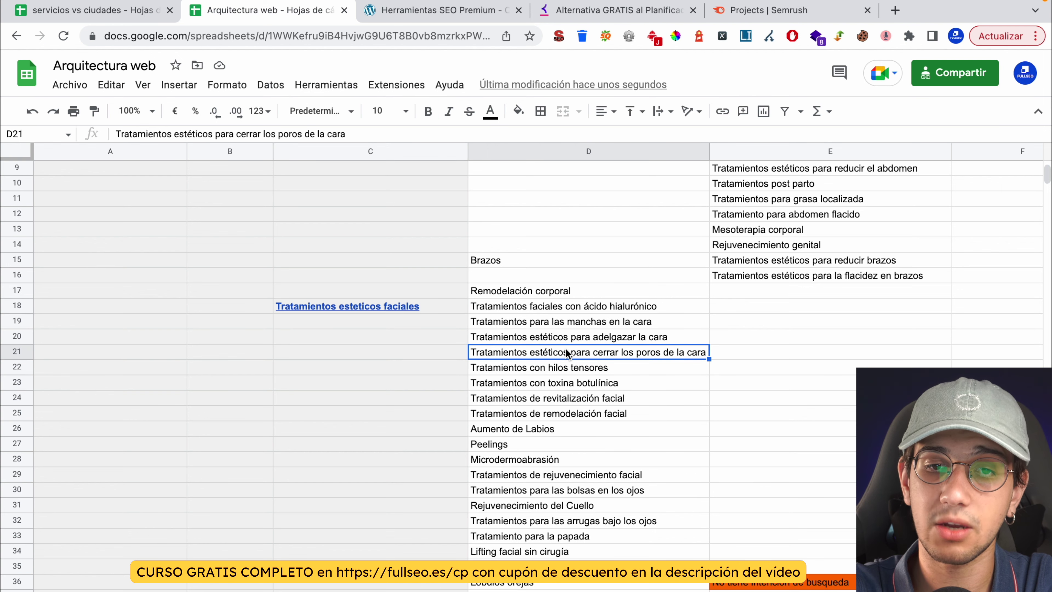
left_click(526, 308)
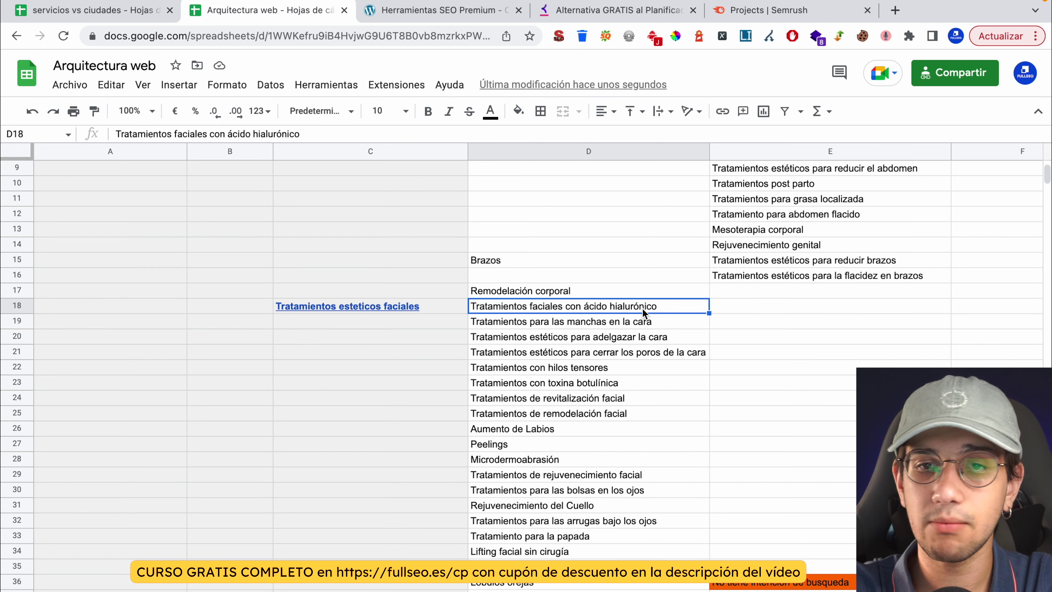
left_click(735, 312)
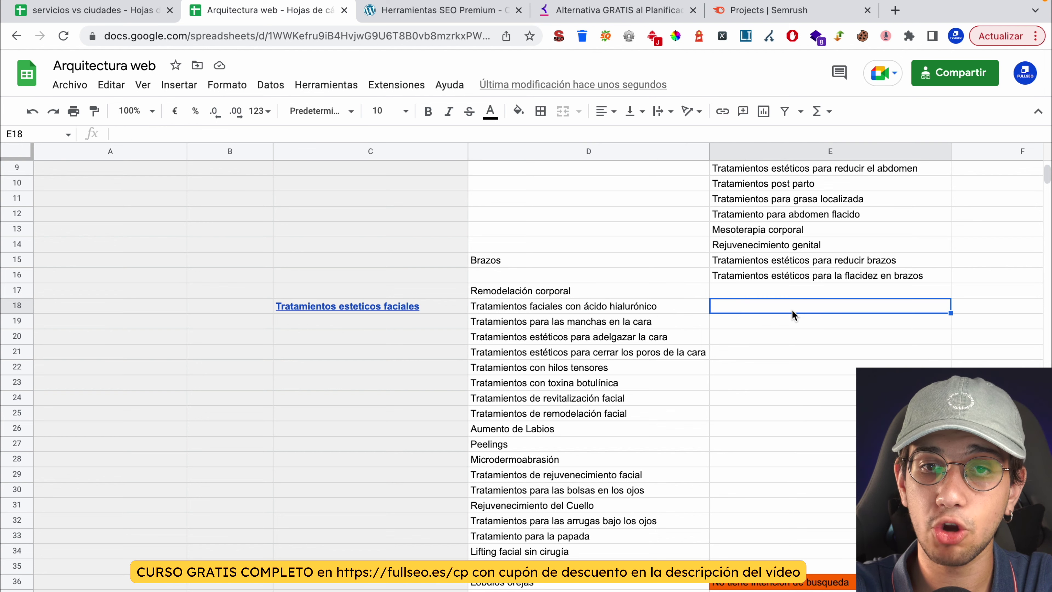
left_click(632, 308)
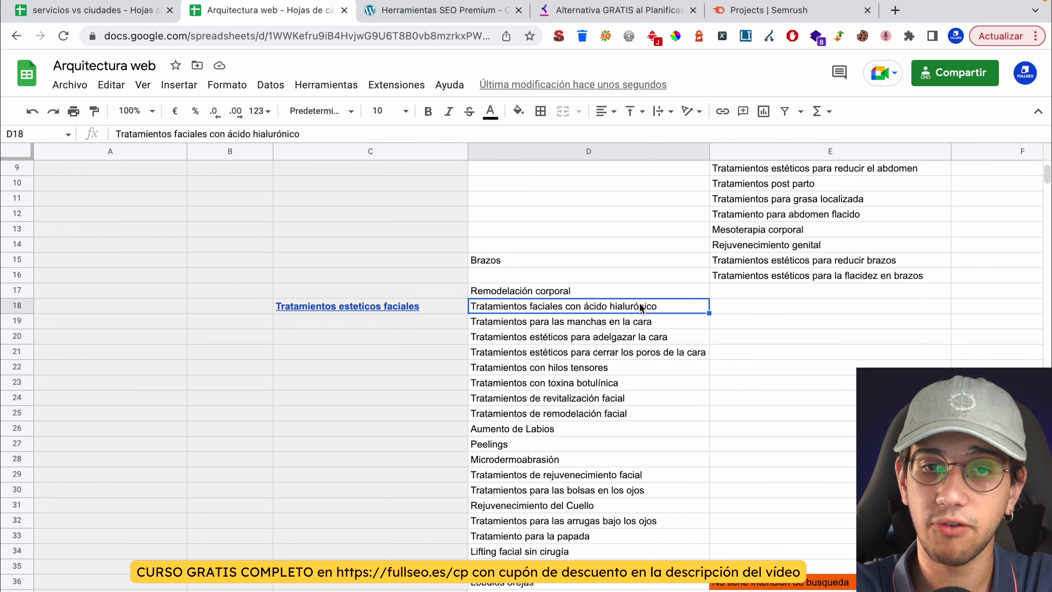
left_click(733, 309)
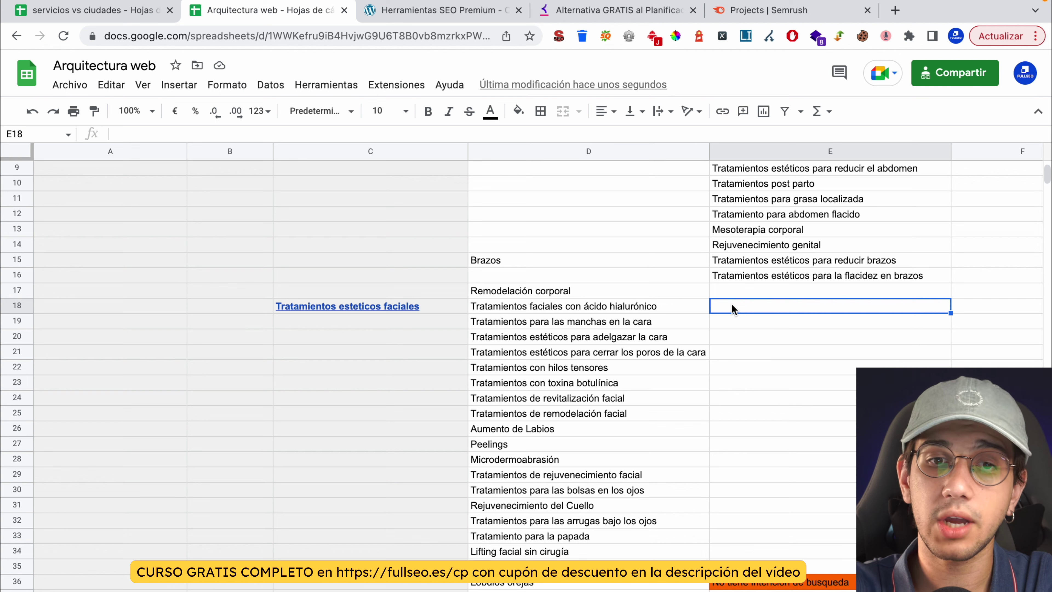
left_click(682, 307)
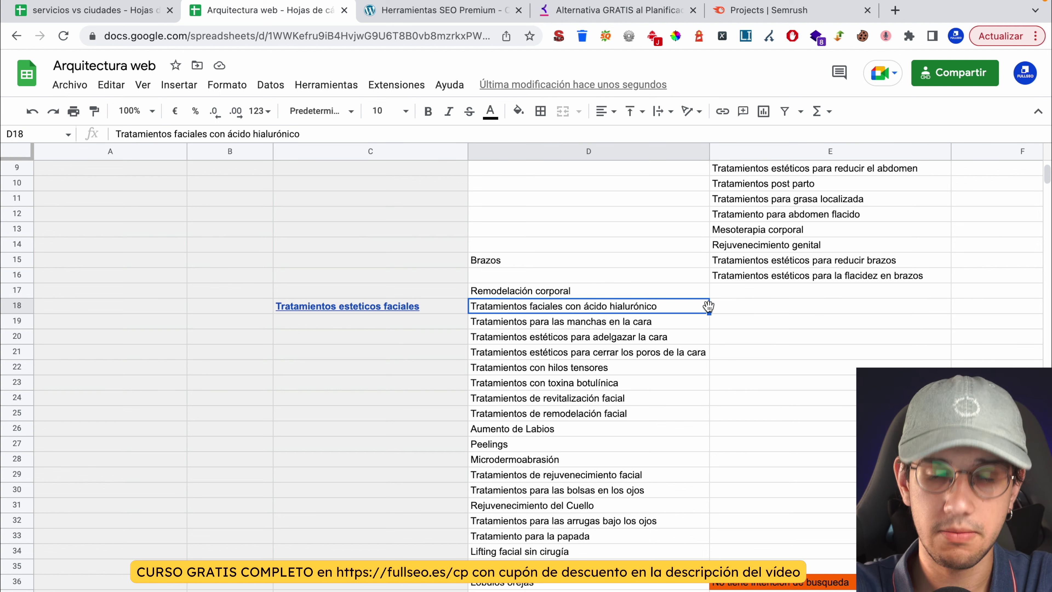
left_click(736, 308)
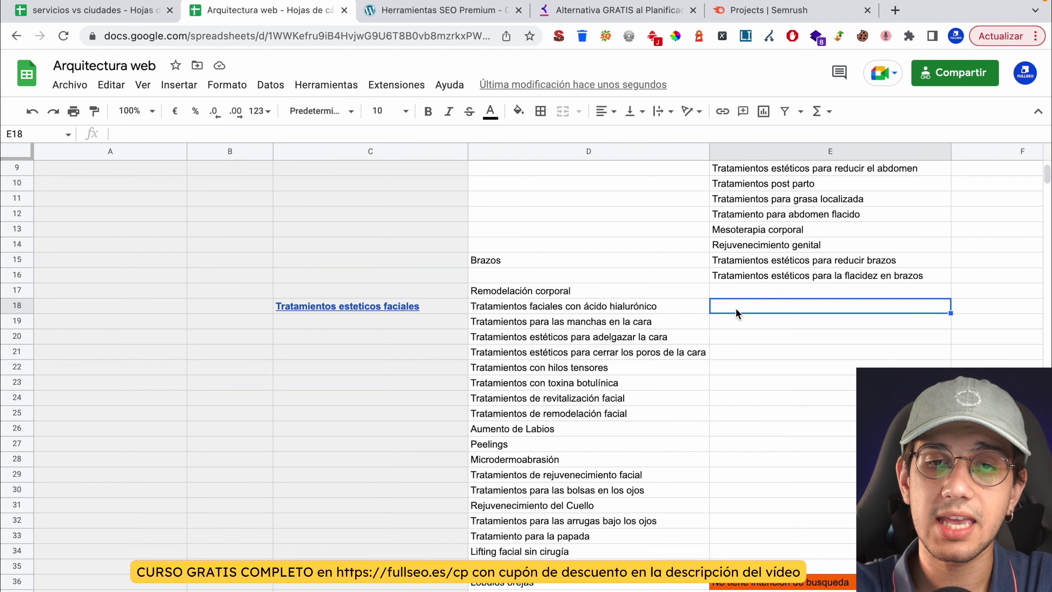
left_click(659, 308)
left_click(741, 307)
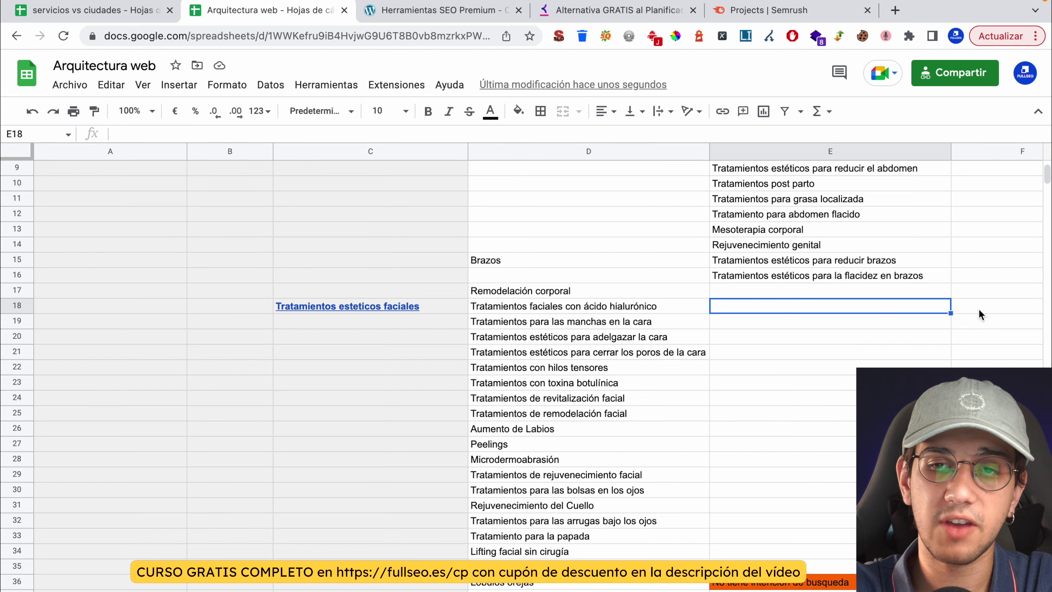
key("Tab")
left_click(697, 305)
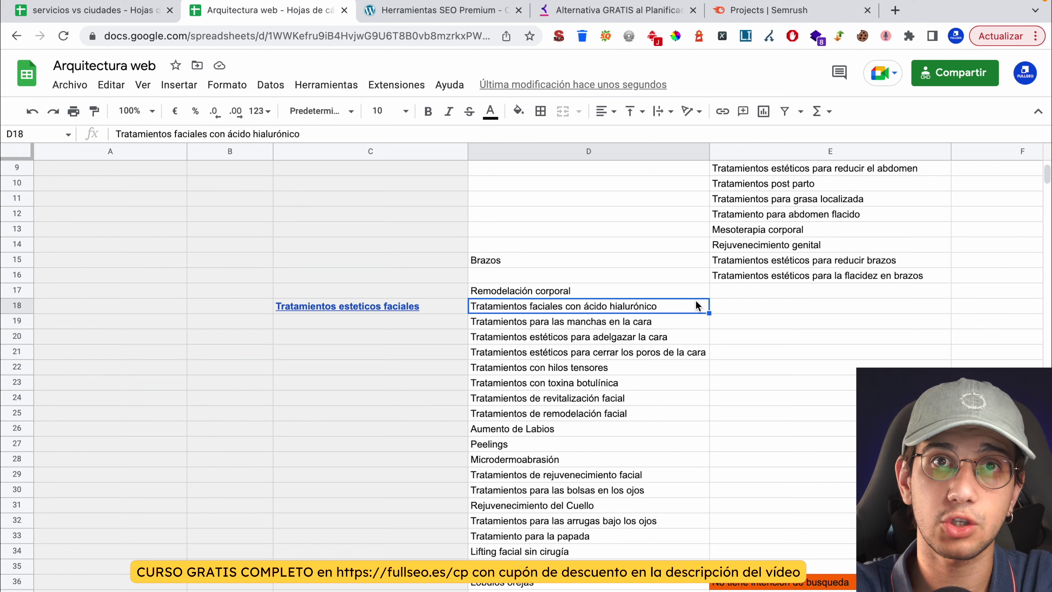
Review the treatment lists surrounding row 18 and inspect the hyaluronic acid entry in D18 alongside the deeper levels E18 and F18.
scroll(735, 307, "down", 6)
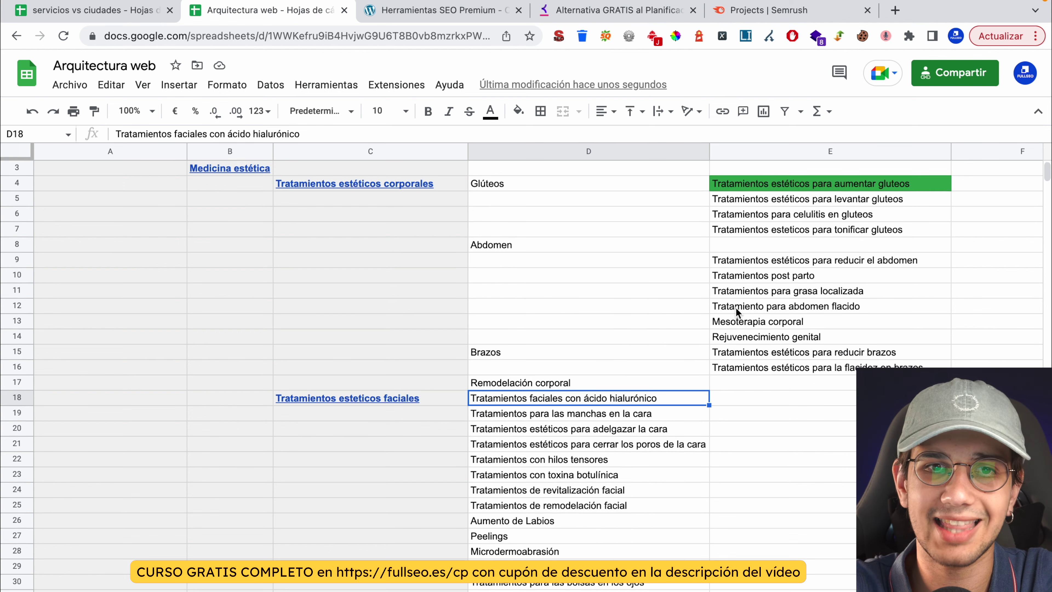
scroll(737, 313, "up", 5)
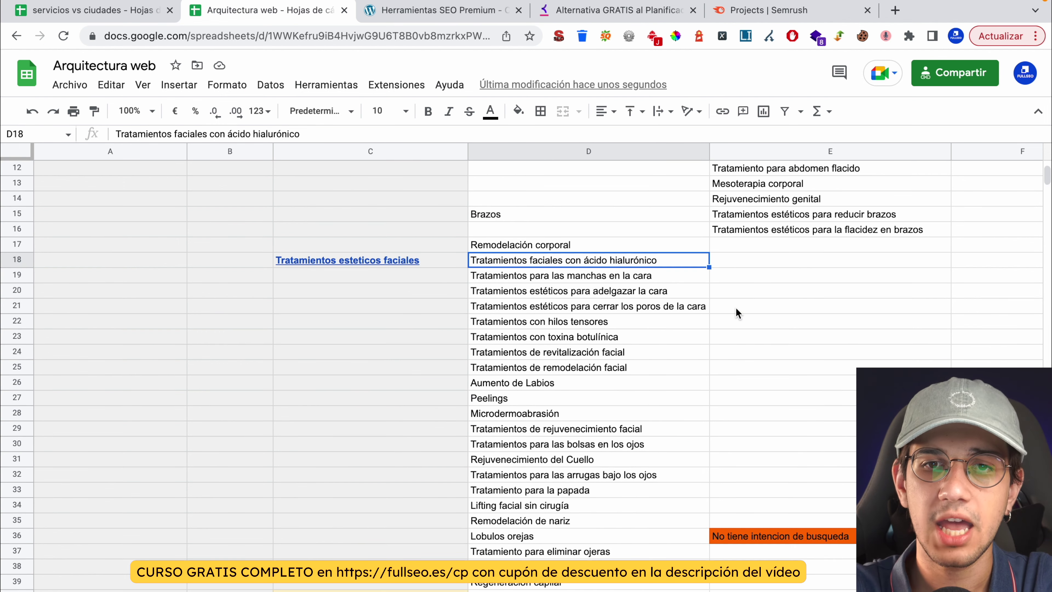
scroll(719, 331, "up", 2)
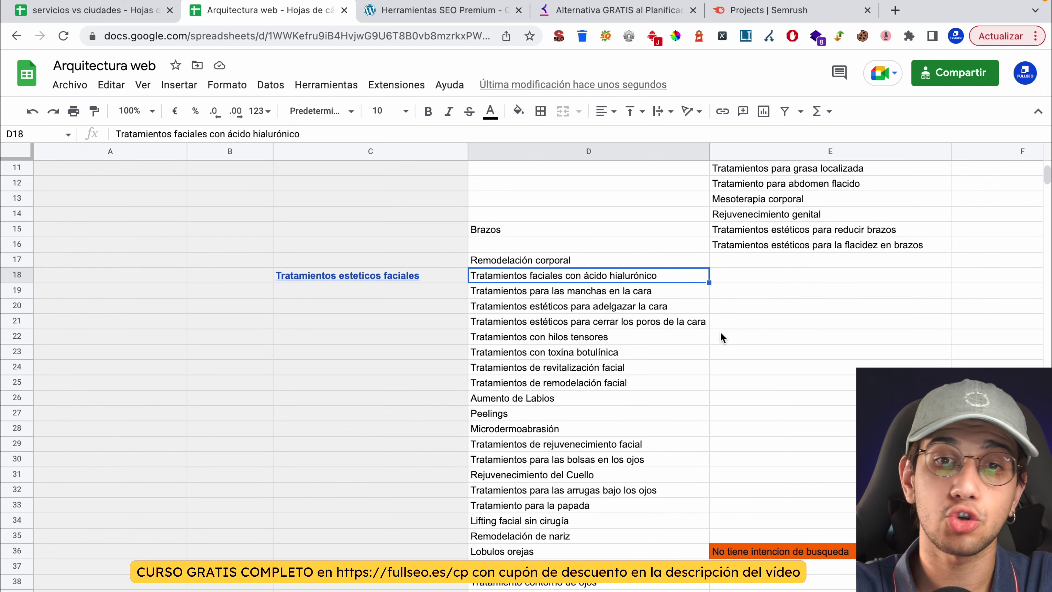
left_click(742, 289)
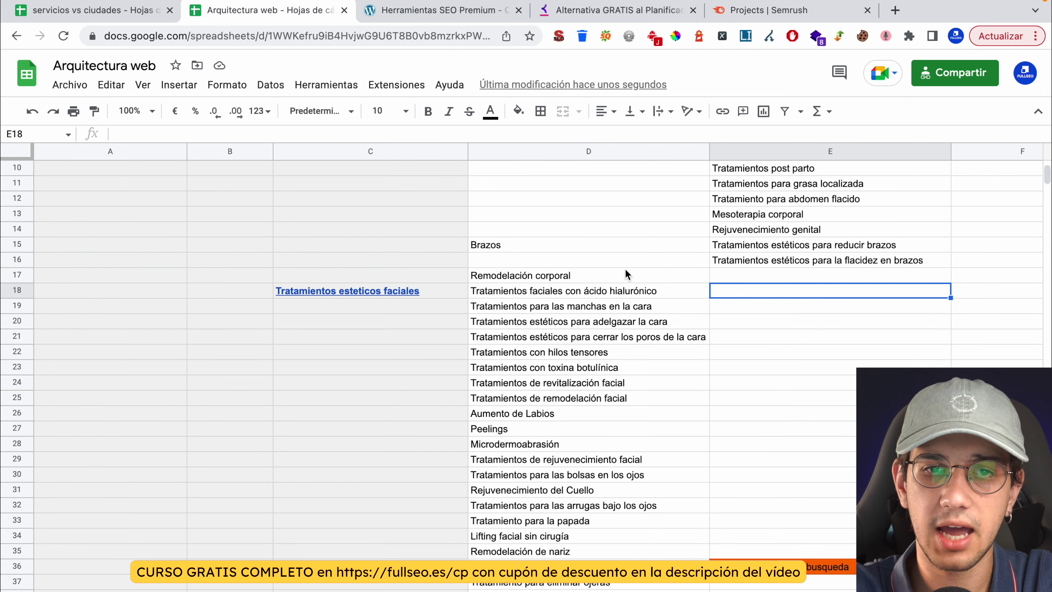
left_click(585, 290)
double_click(585, 290)
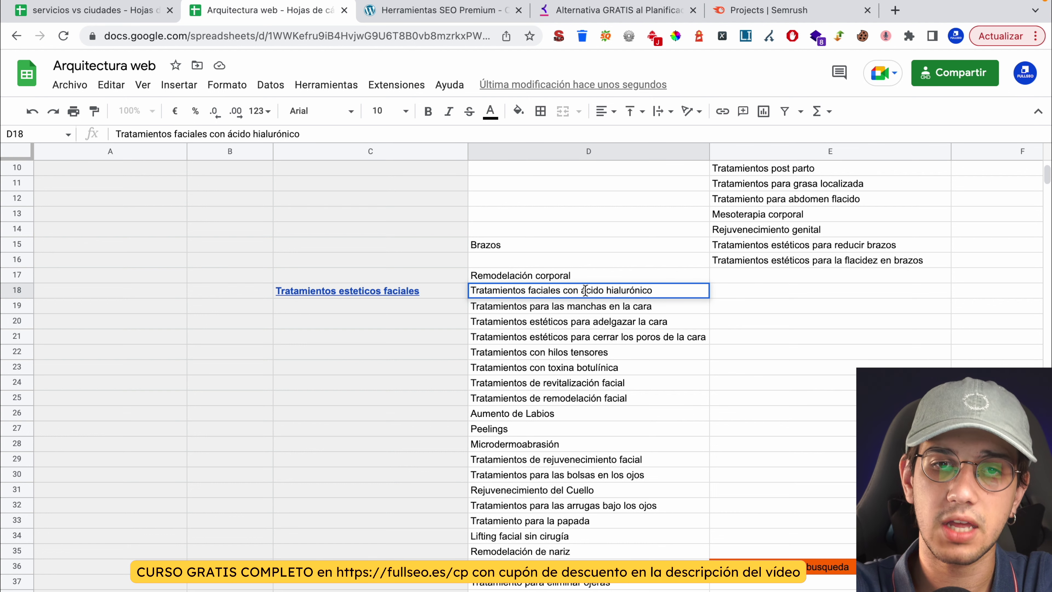
left_click(782, 295)
left_click(960, 290)
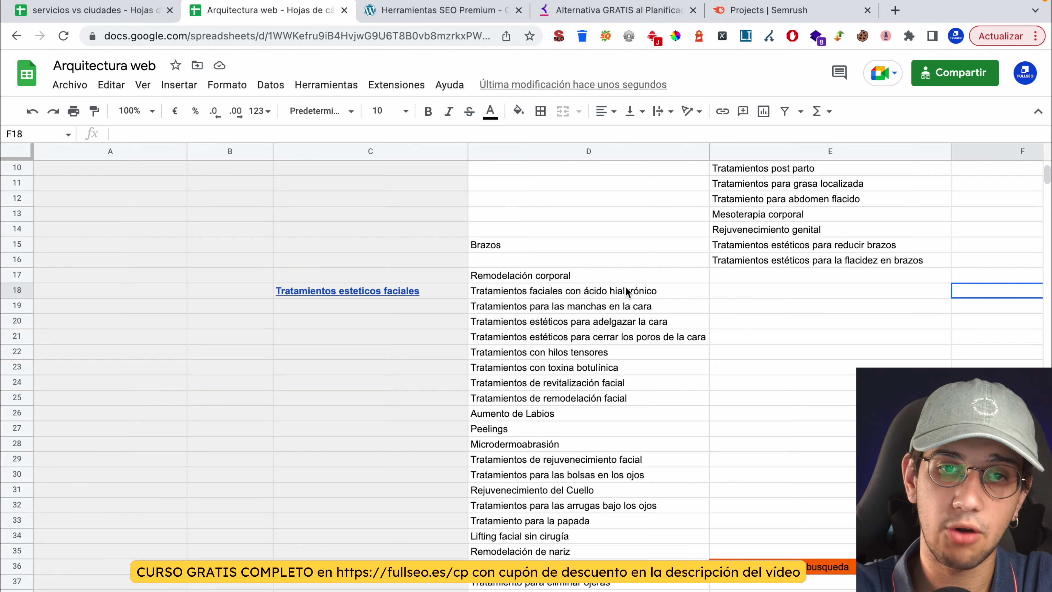
left_click(599, 292)
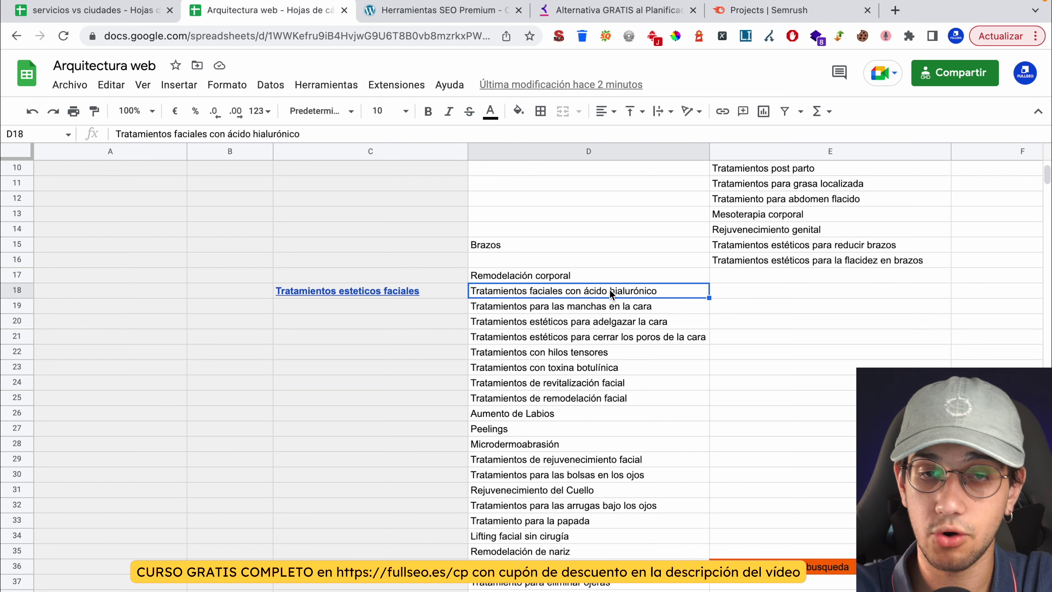
left_click(771, 294)
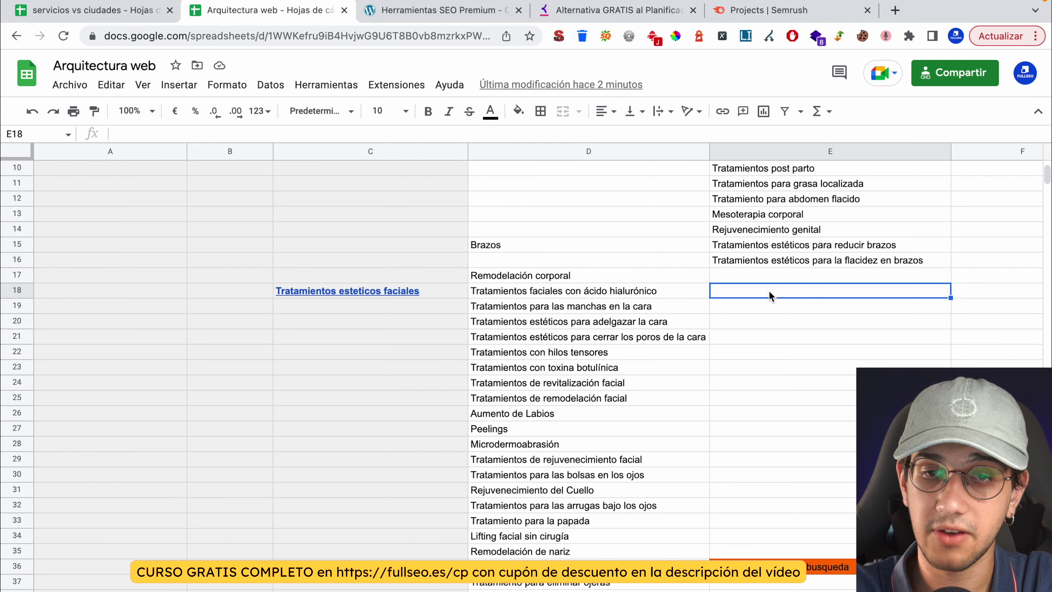
left_click(987, 287)
left_click(867, 291)
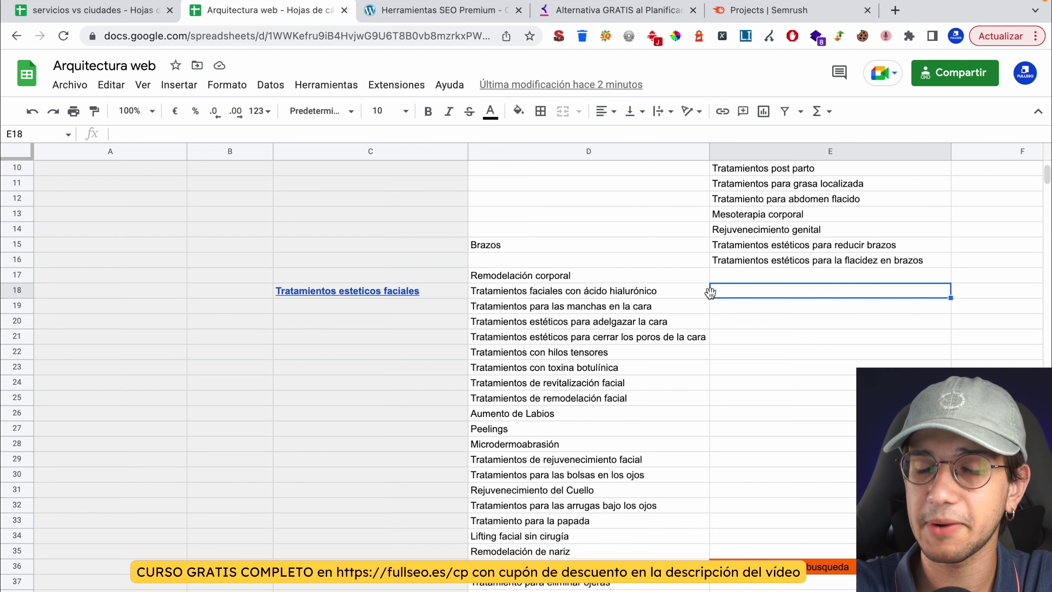
left_click(656, 292)
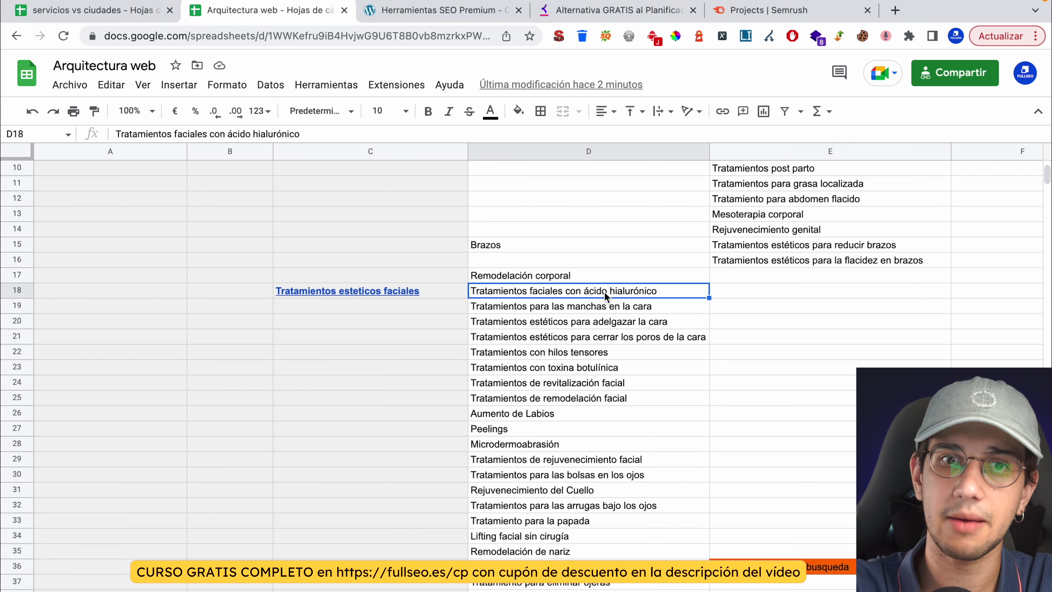
Highlight the treatments in D17:D31 and compare the Tratamientos esteticos faciales category in C18 with the full text of D18.
left_click_drag(507, 277, 495, 490)
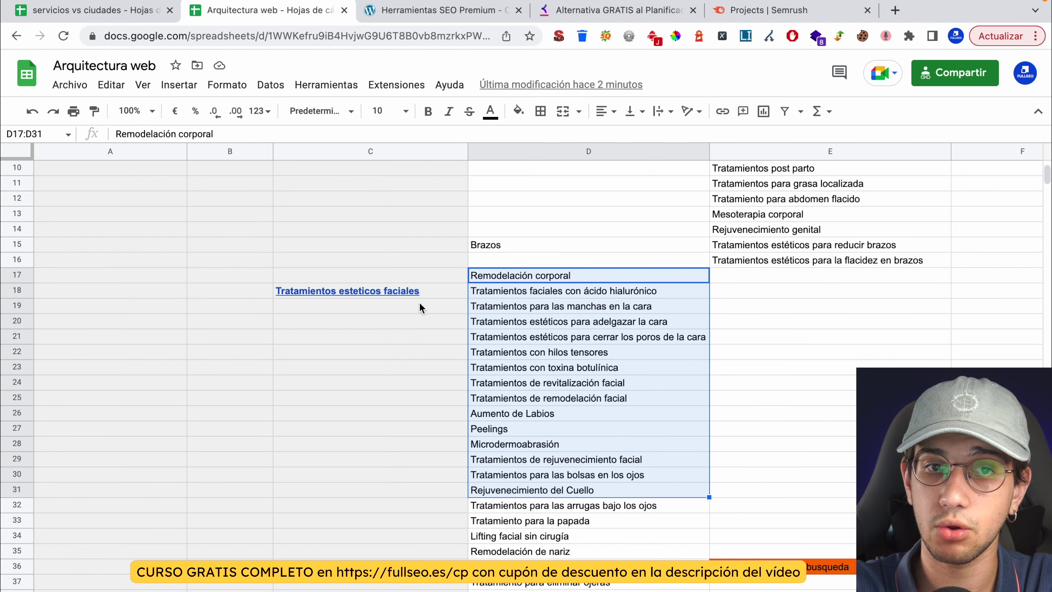
left_click(406, 293)
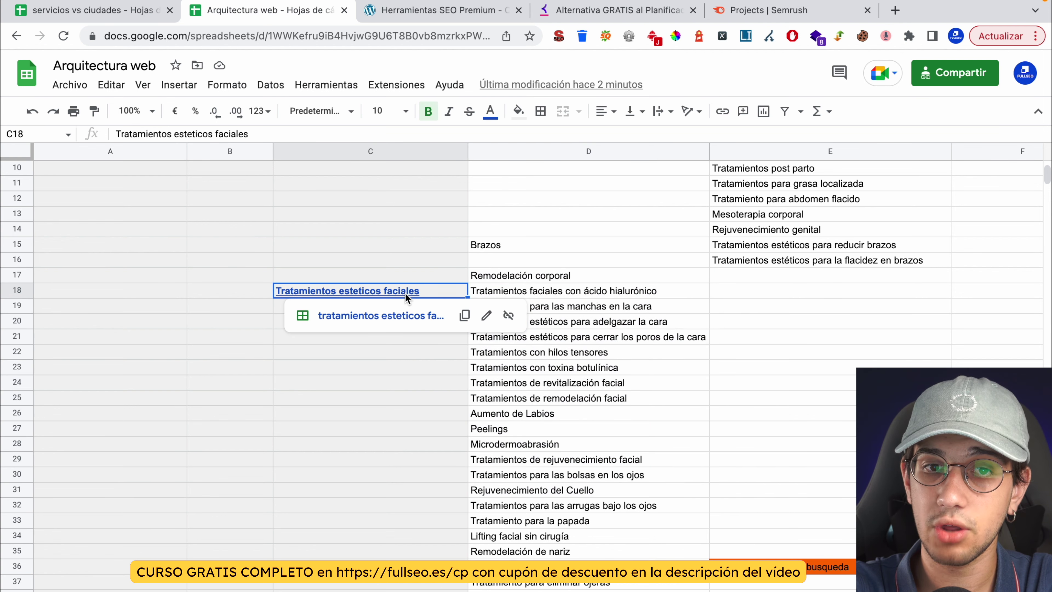
left_click(569, 295)
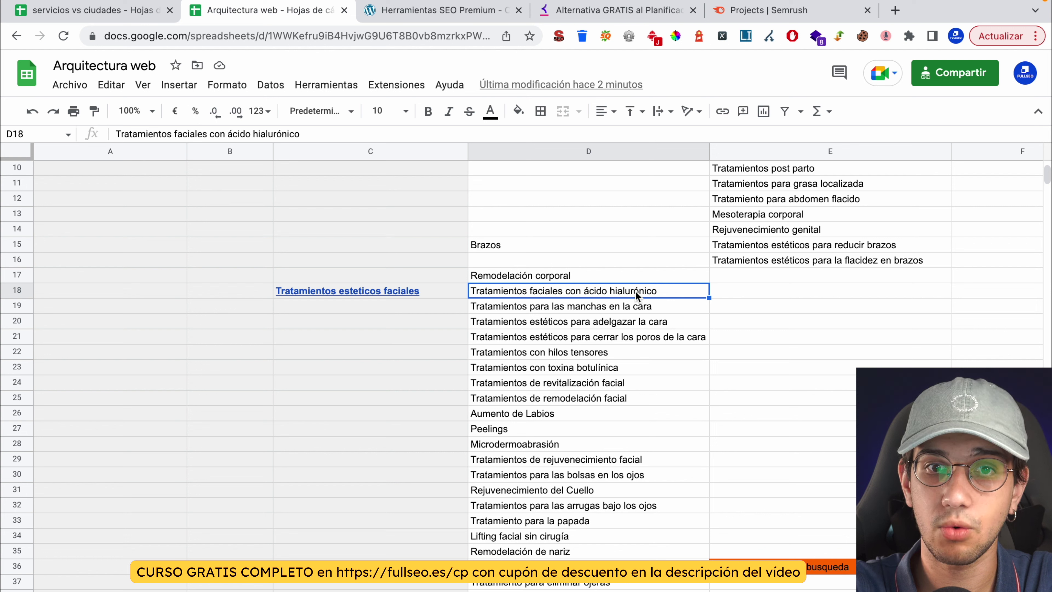
triple_click(546, 290)
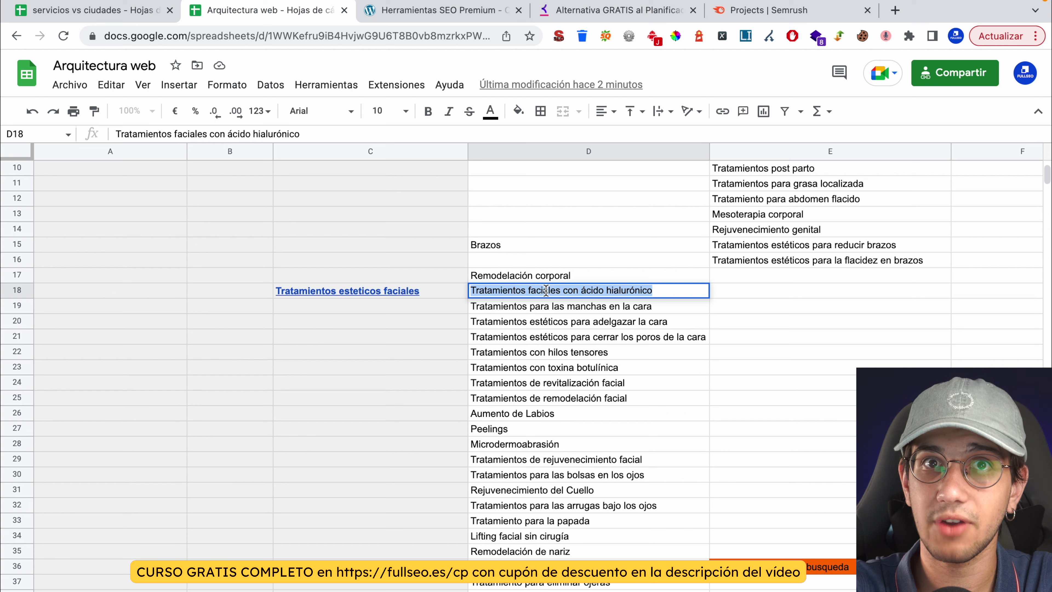
left_click(649, 322)
Examine the wording of the D18 treatment, highlighting "hialurónico" and the full cell text without changing it.
left_click(626, 293)
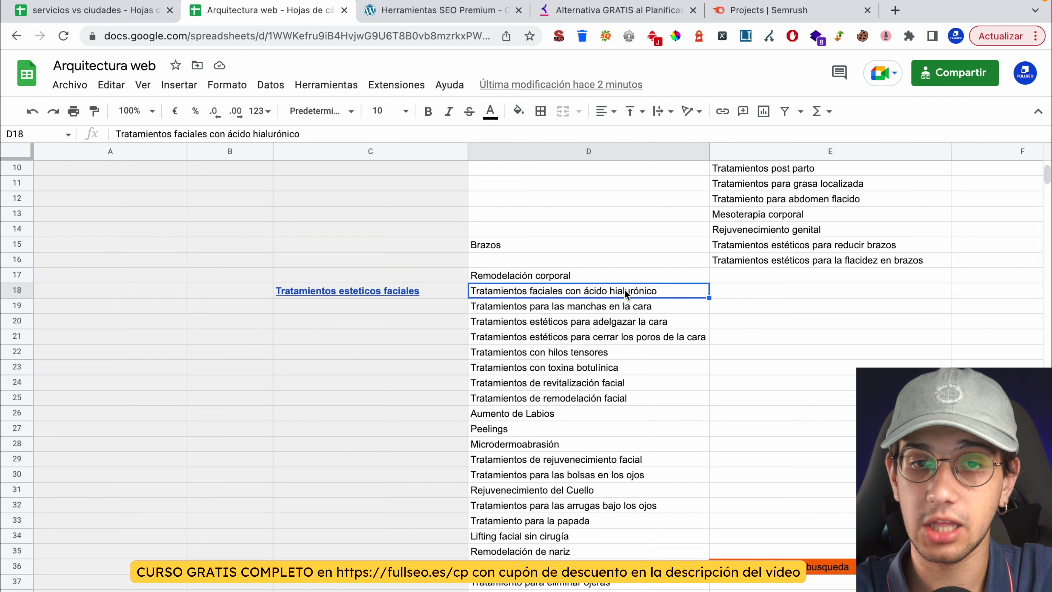
double_click(625, 292)
left_click(609, 292)
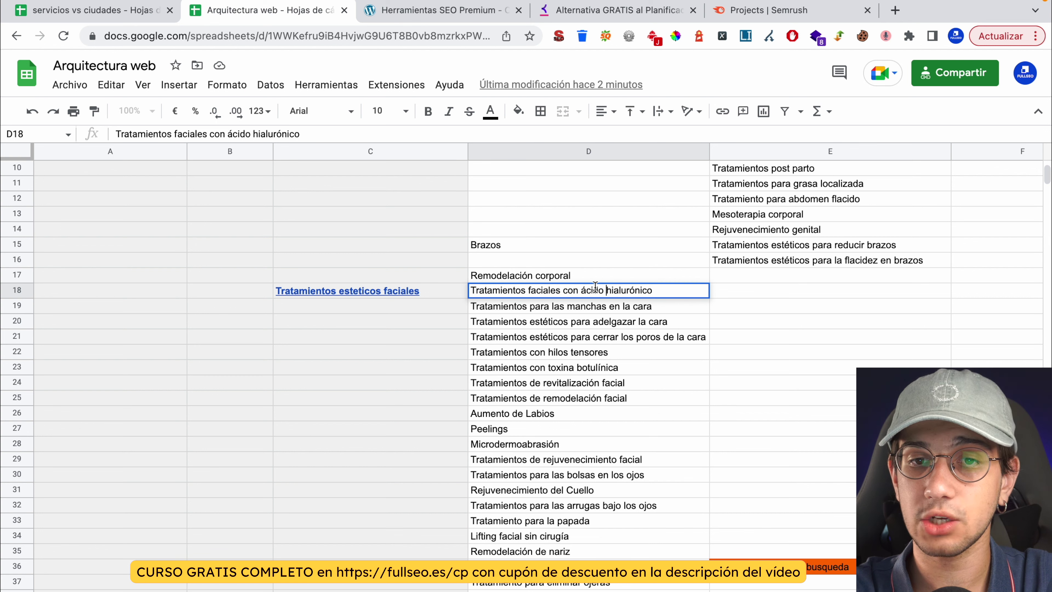
left_click_drag(603, 290, 702, 306)
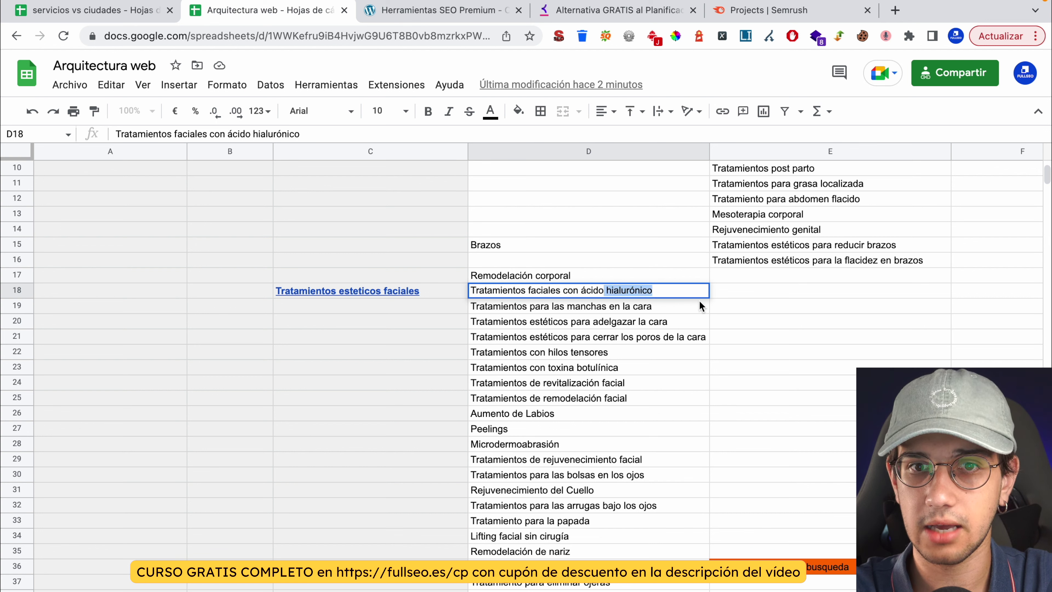
triple_click(674, 290)
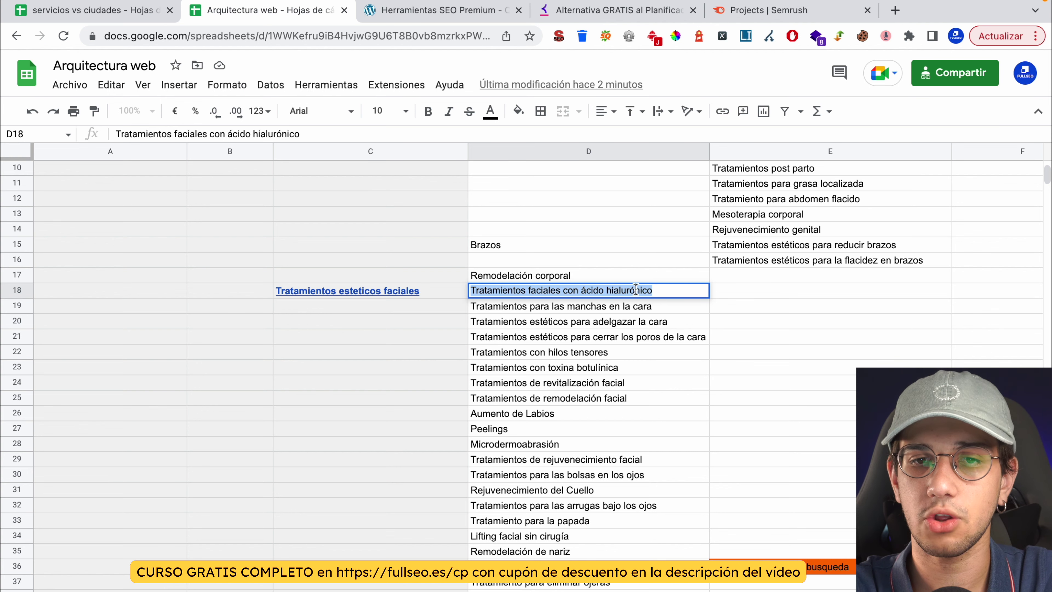
left_click(776, 323)
left_click(648, 287)
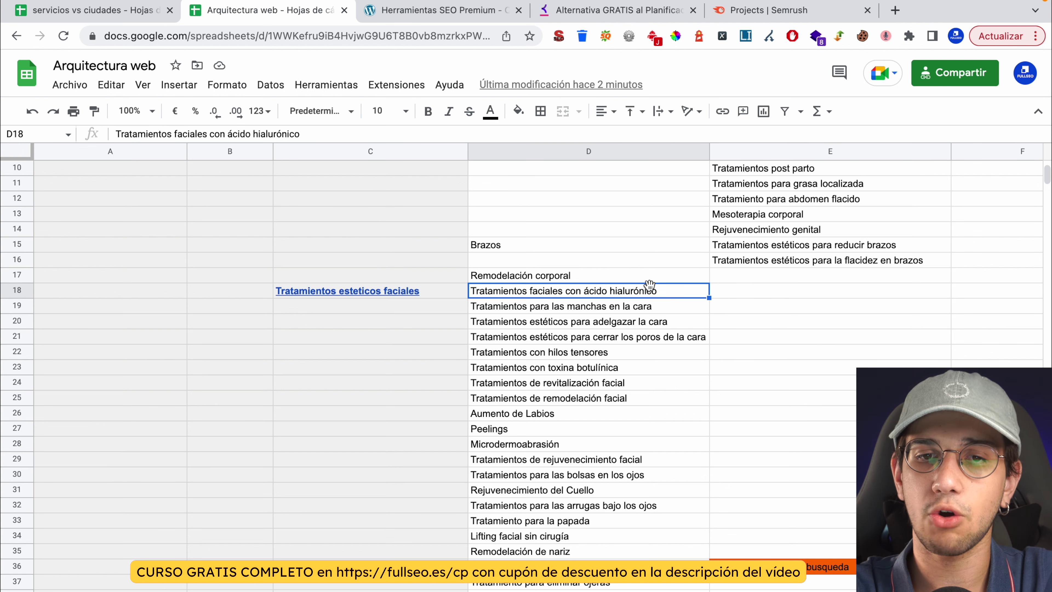
Compare the facial and body treatment categories in C18 and C4 with the hyaluronic acid treatment, highlighting the text of D18.
scroll(650, 283, "up", 5)
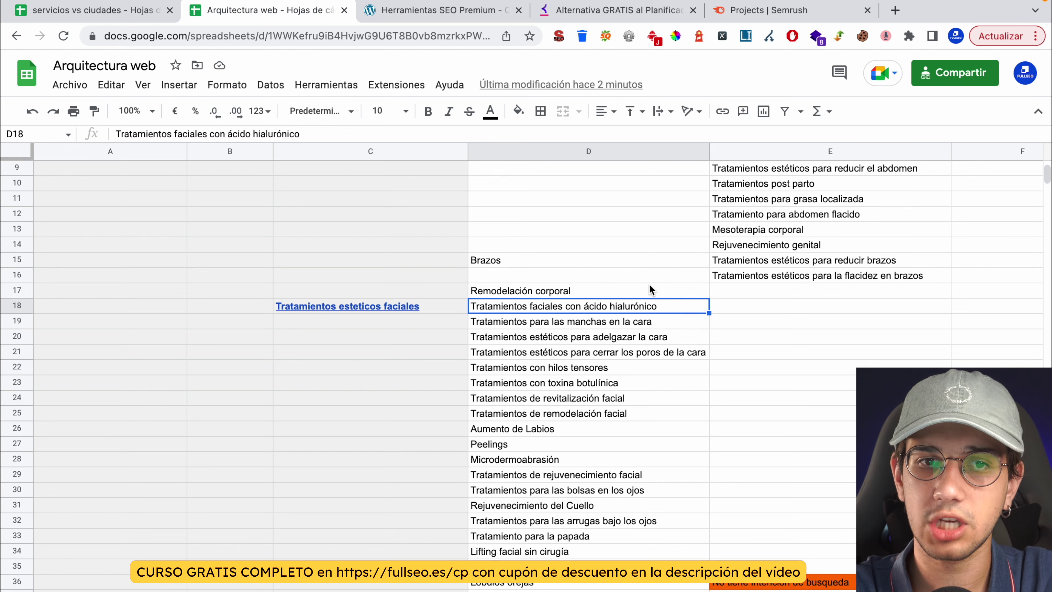
mouse_move(437, 373)
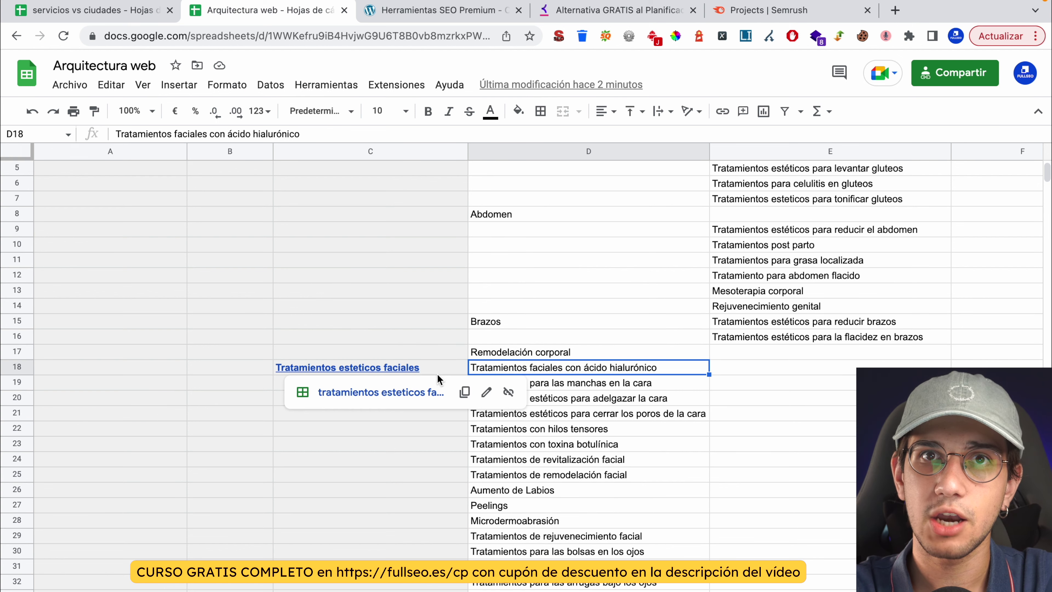
left_click(365, 366)
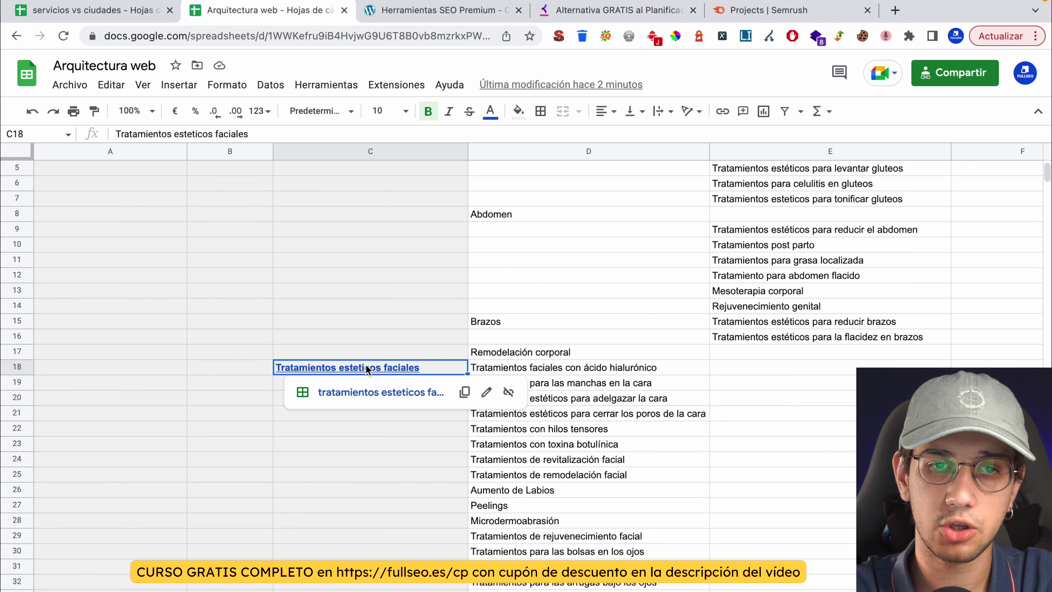
scroll(366, 365, "up", 3)
left_click(363, 212)
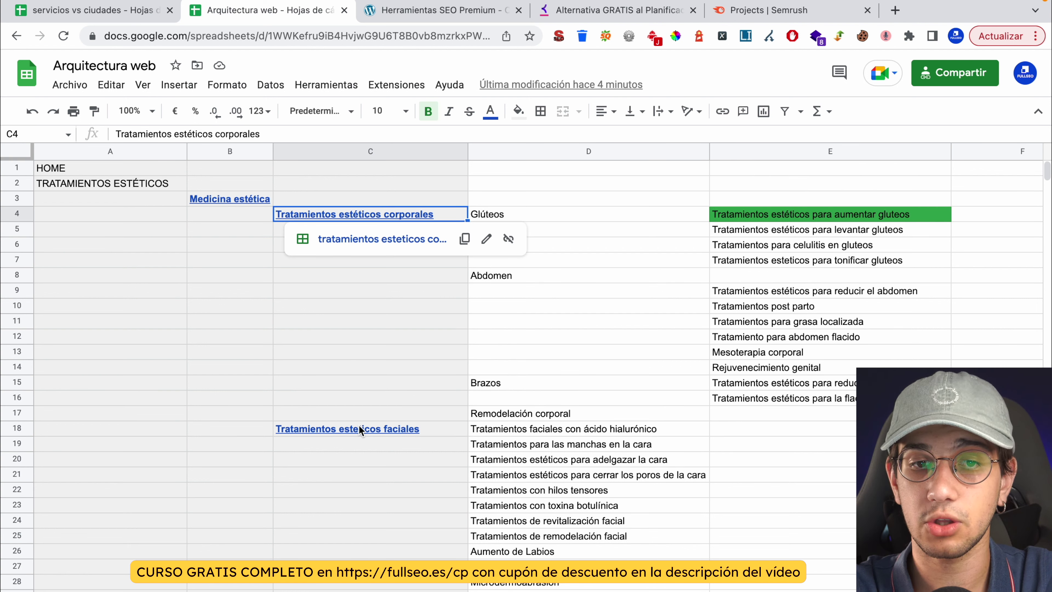
mouse_move(359, 428)
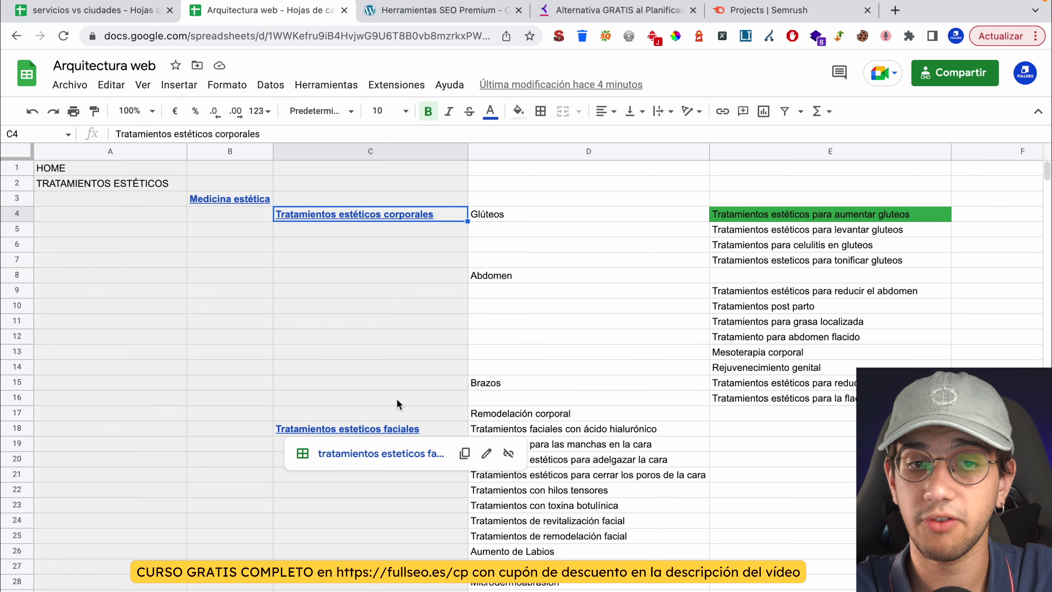
left_click(588, 430)
scroll(588, 430, "down", 1)
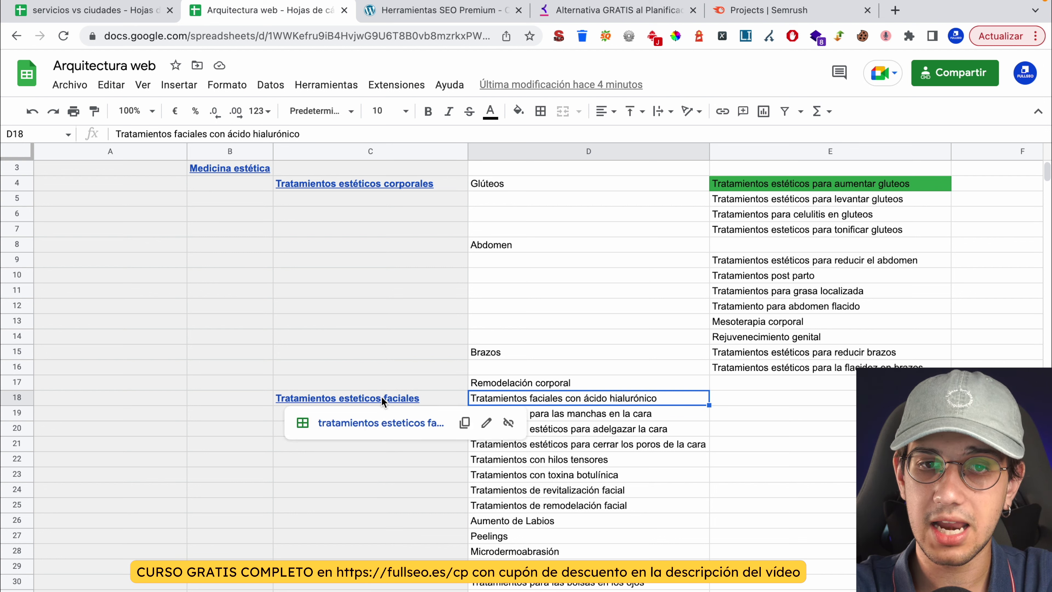
triple_click(637, 398)
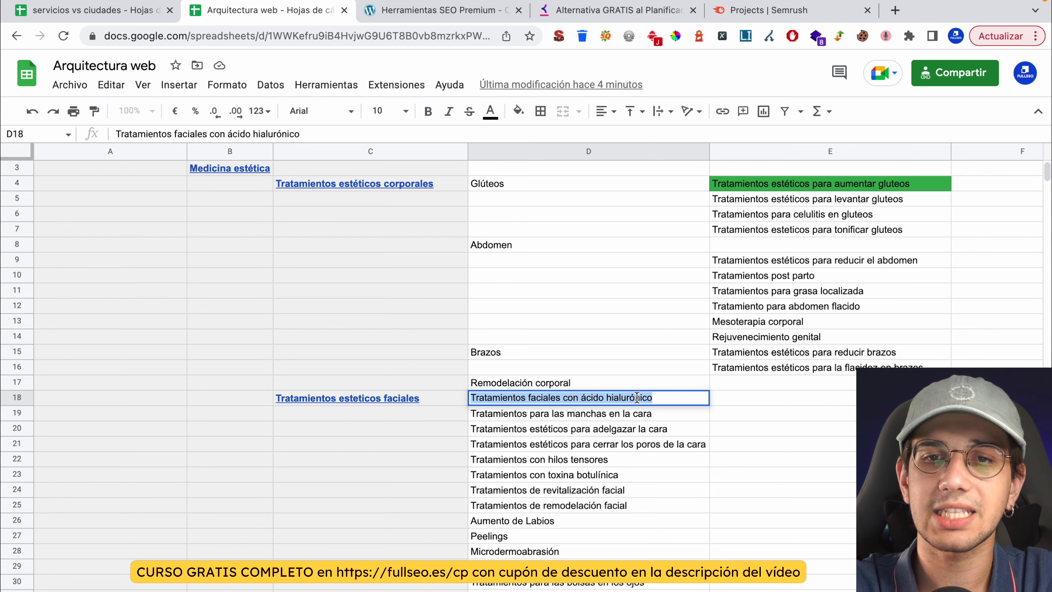
Compare the hyaluronic acid treatment in D18 with the empty deeper levels in E18 and F18.
left_click(730, 401)
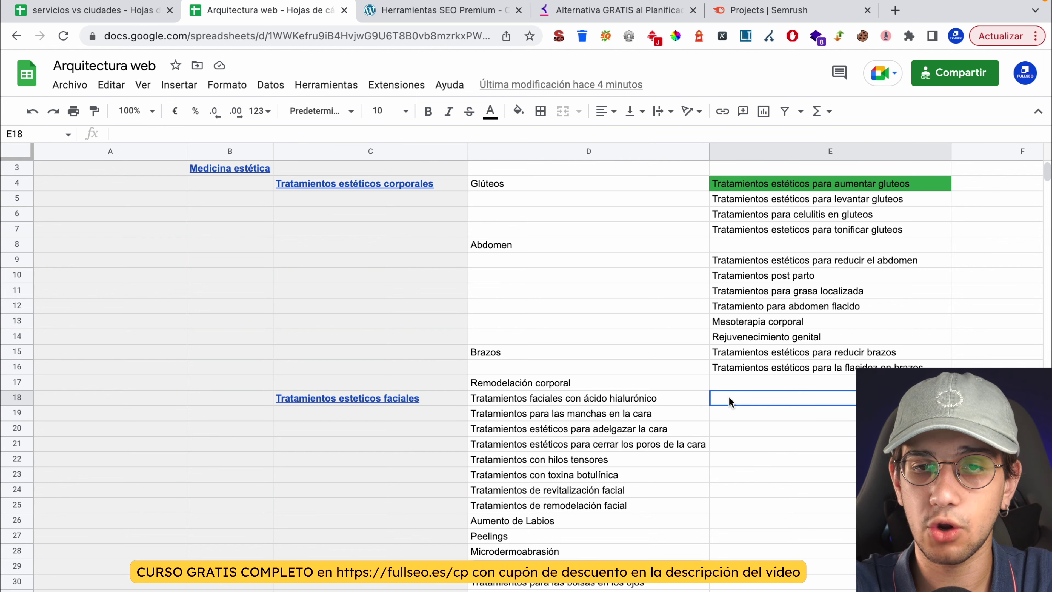
left_click(996, 398)
left_click(654, 399)
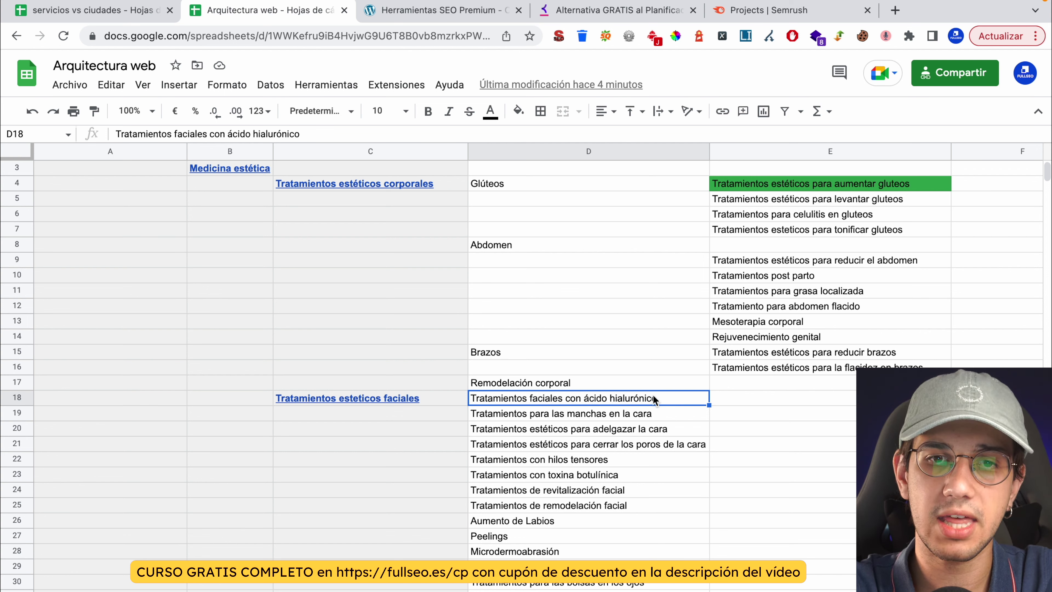
left_click(737, 398)
left_click(996, 398)
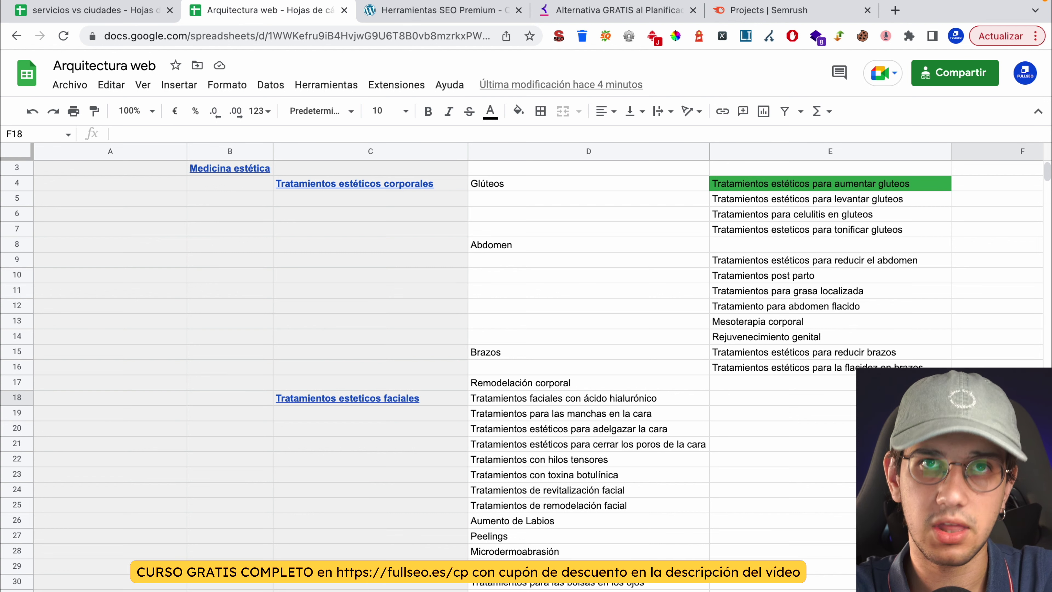
scroll(844, 436, "up", 1)
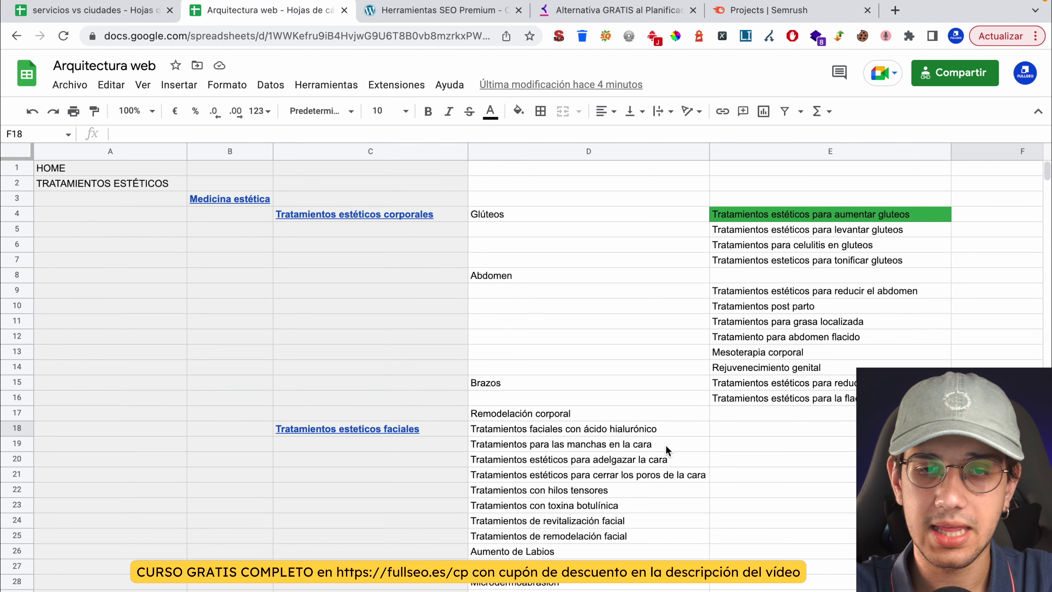
Examine the facial treatments by highlighting D19:D30 and D18:D27, checking their category in C18 and the individual entries D19 and D22.
scroll(663, 446, "down", 1)
left_click_drag(613, 398, 555, 566)
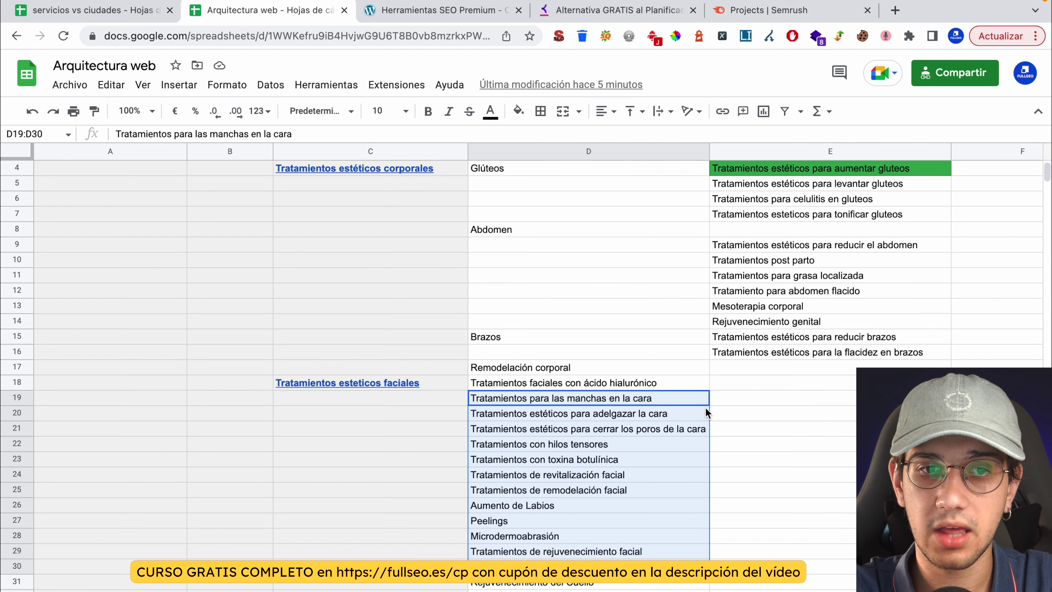
left_click(402, 383)
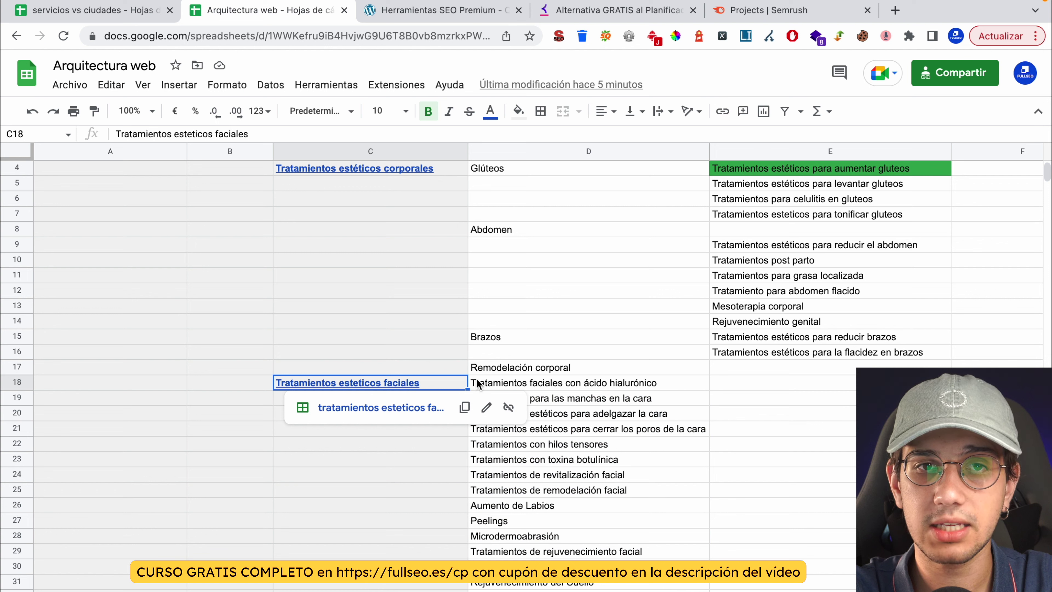
left_click_drag(580, 383, 569, 524)
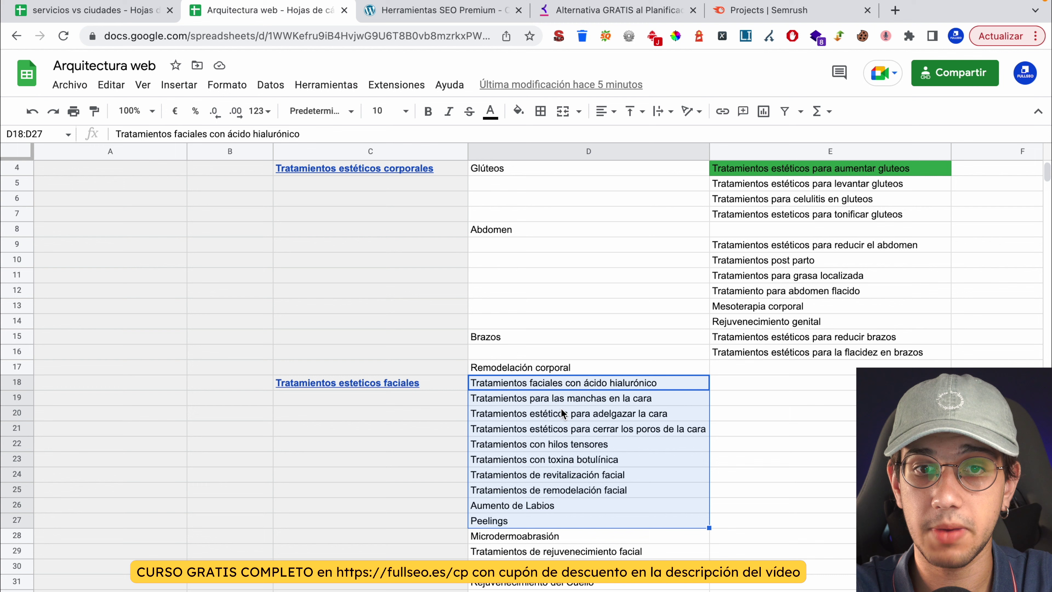
left_click(563, 398)
left_click(562, 444)
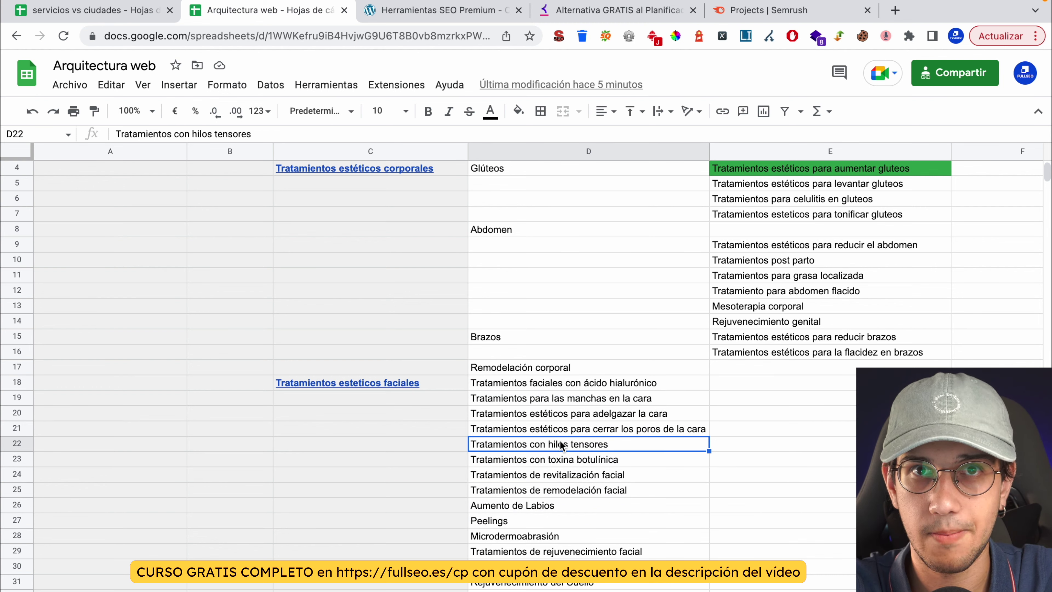
Review the architecture from Medicina estética down to Oncoestética and compare it with the options in the servicios vs ciudades spreadsheet.
scroll(560, 440, "up", 2)
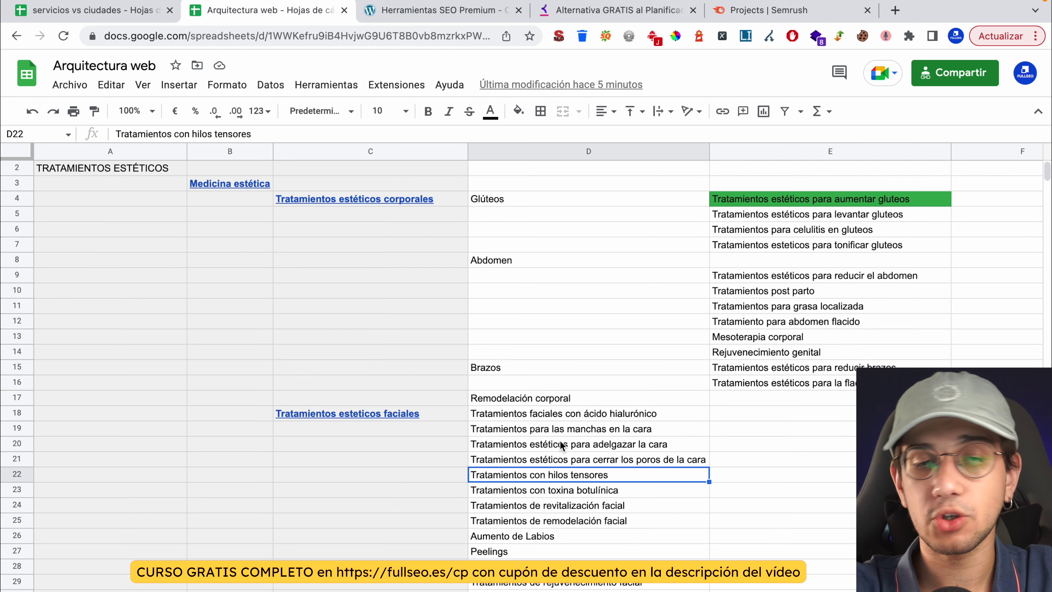
scroll(452, 307, "down", 20)
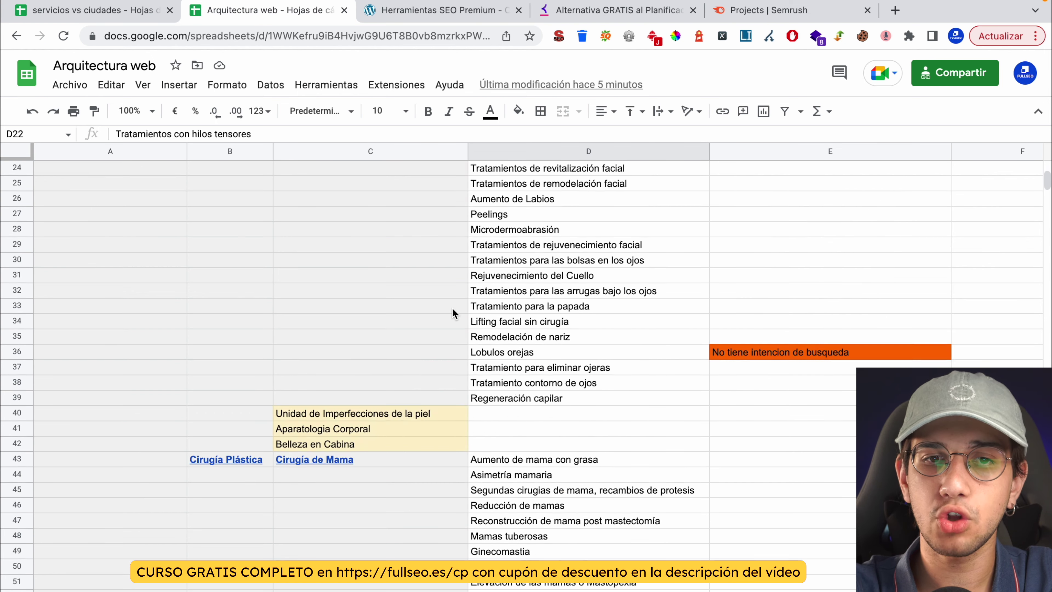
scroll(452, 307, "down", 3)
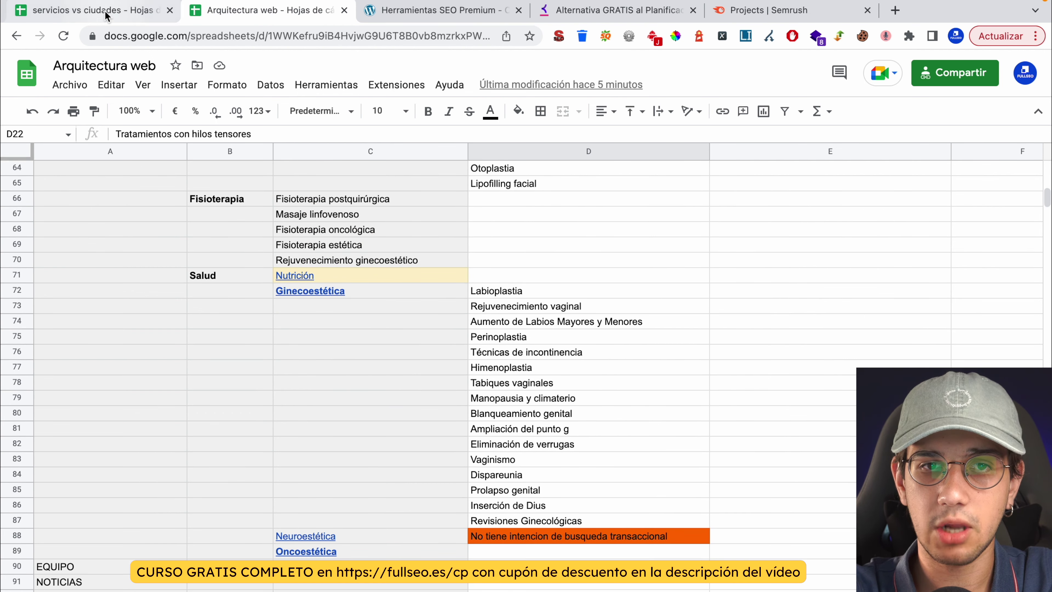
left_click(110, 11)
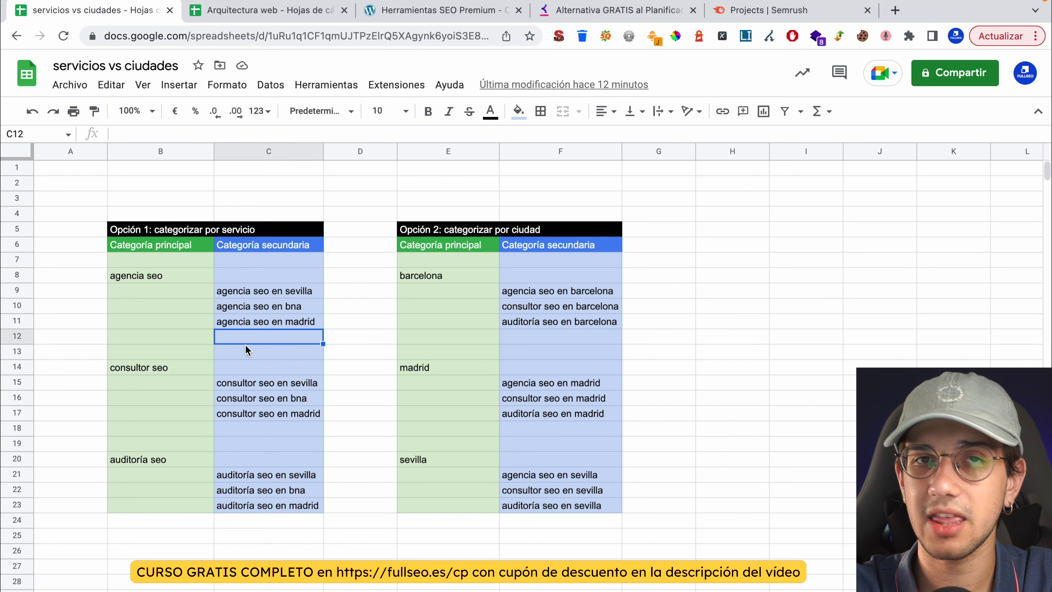
left_click(243, 19)
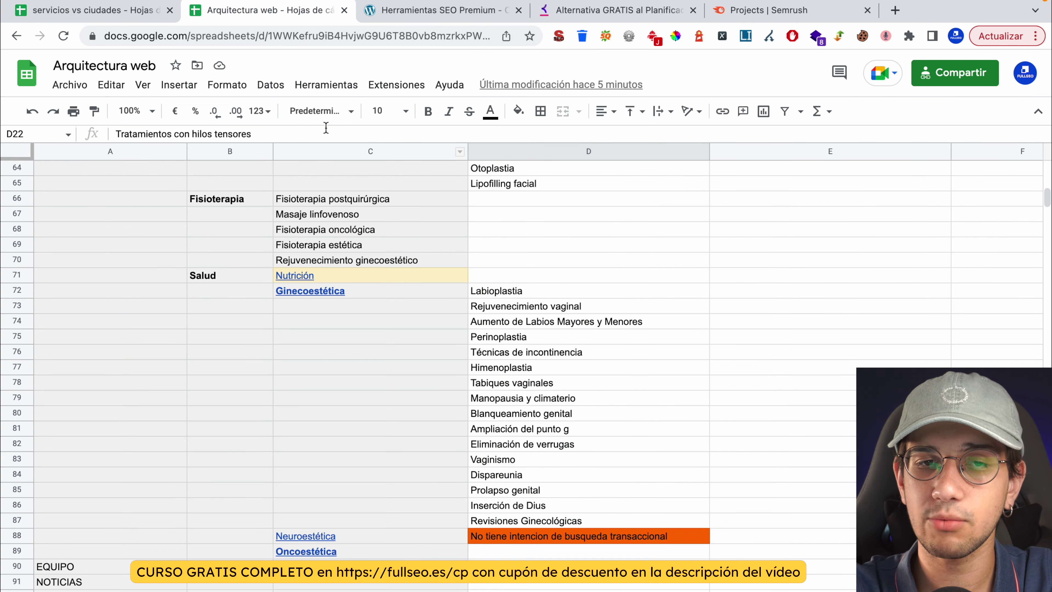
Recheck the facial treatments and Cirugía Plástica rows against the servicios vs ciudades spreadsheet, returning to the top of Arquitectura web.
scroll(474, 455, "up", 20)
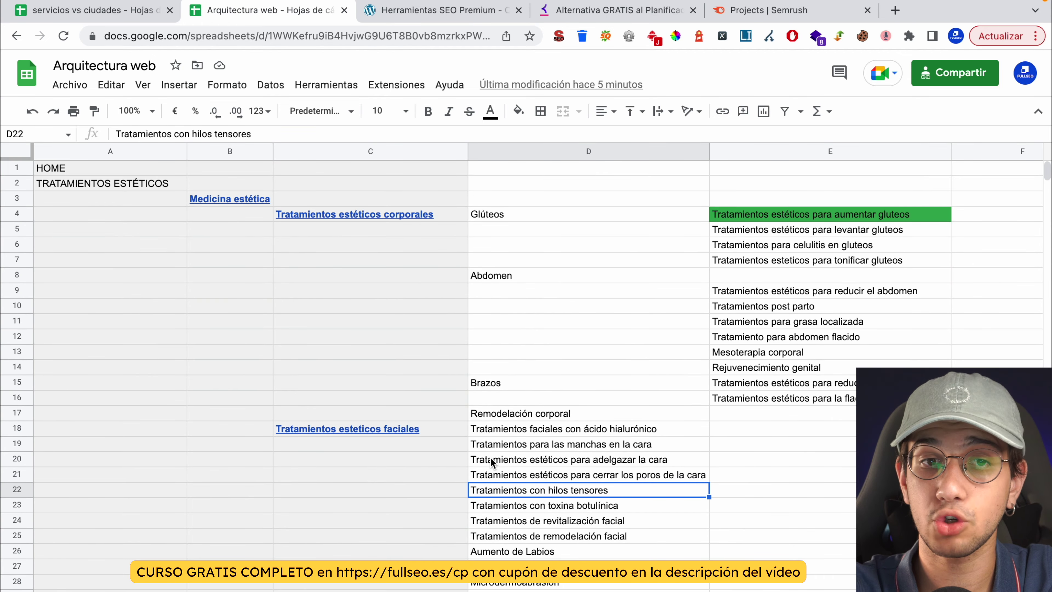
scroll(492, 462, "down", 2)
scroll(547, 350, "down", 8)
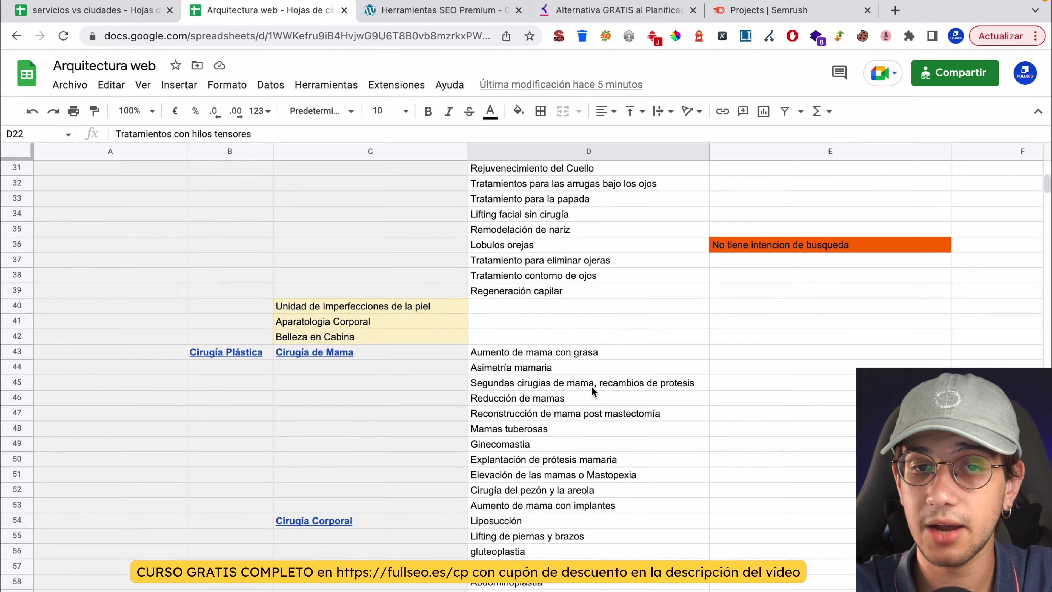
left_click(122, 14)
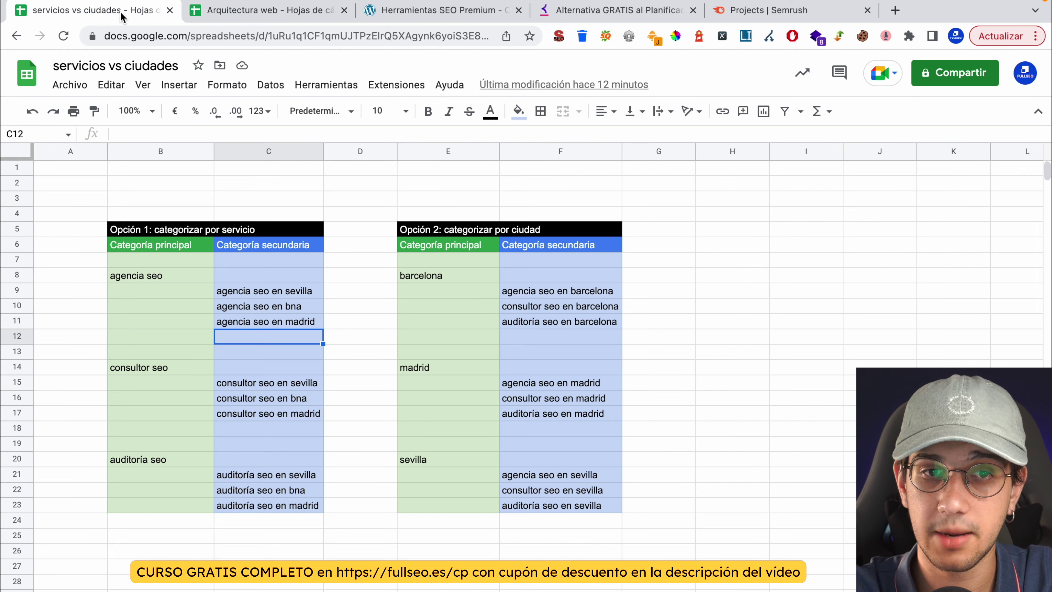
left_click(277, 10)
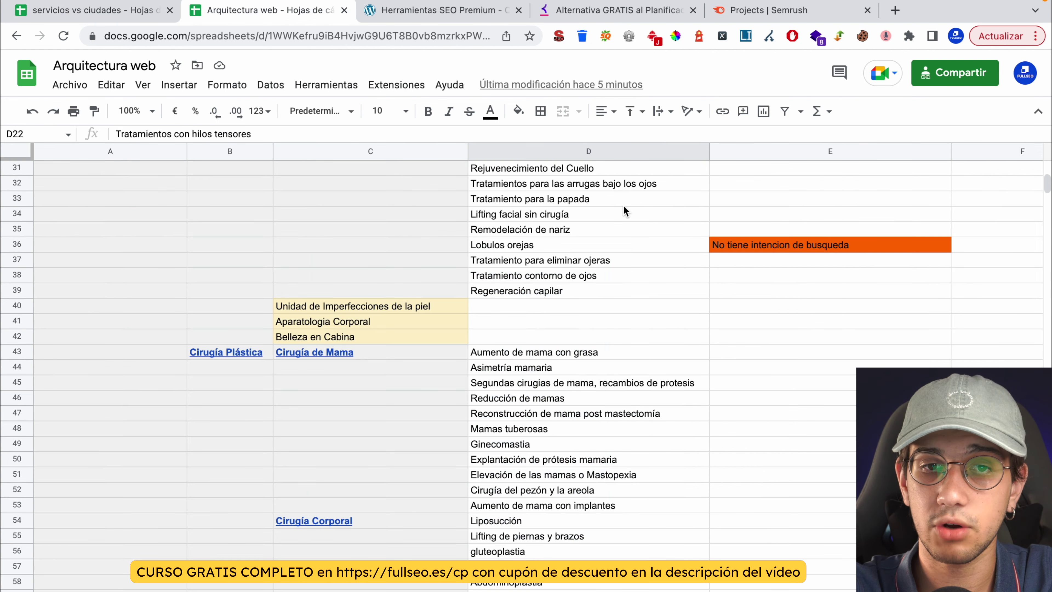
scroll(623, 205, "up", 10)
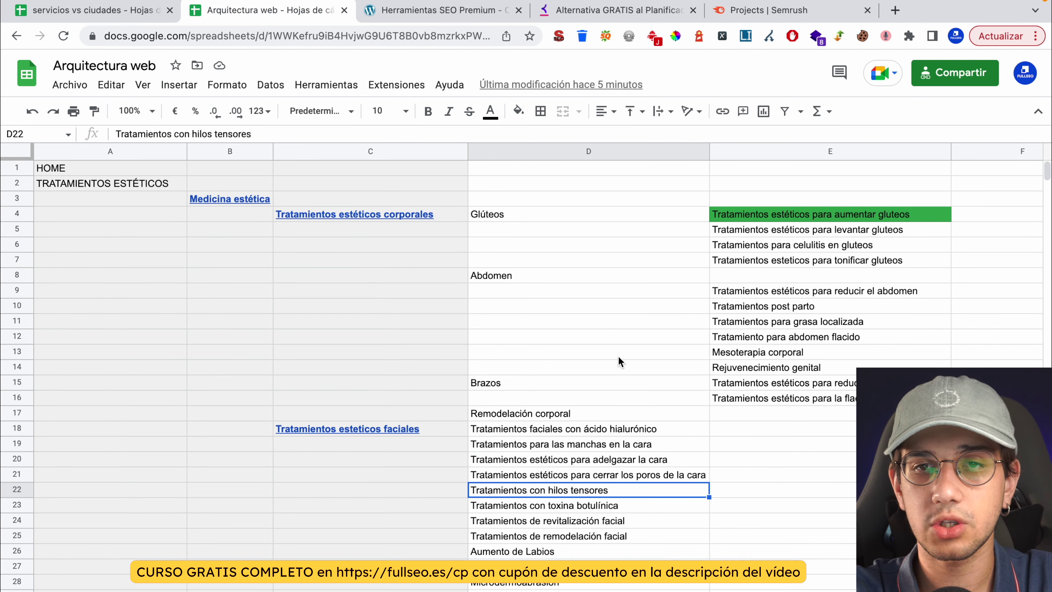
Inspect the main category Medicina estética in B3 and its body and facial subcategories in C4 and C18.
left_click(396, 213)
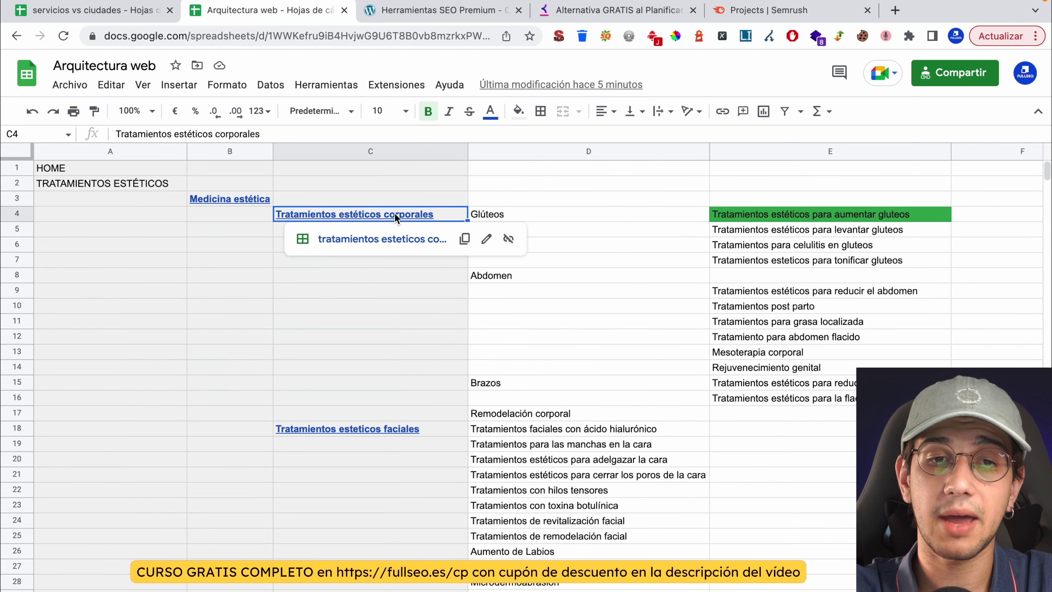
left_click(213, 198)
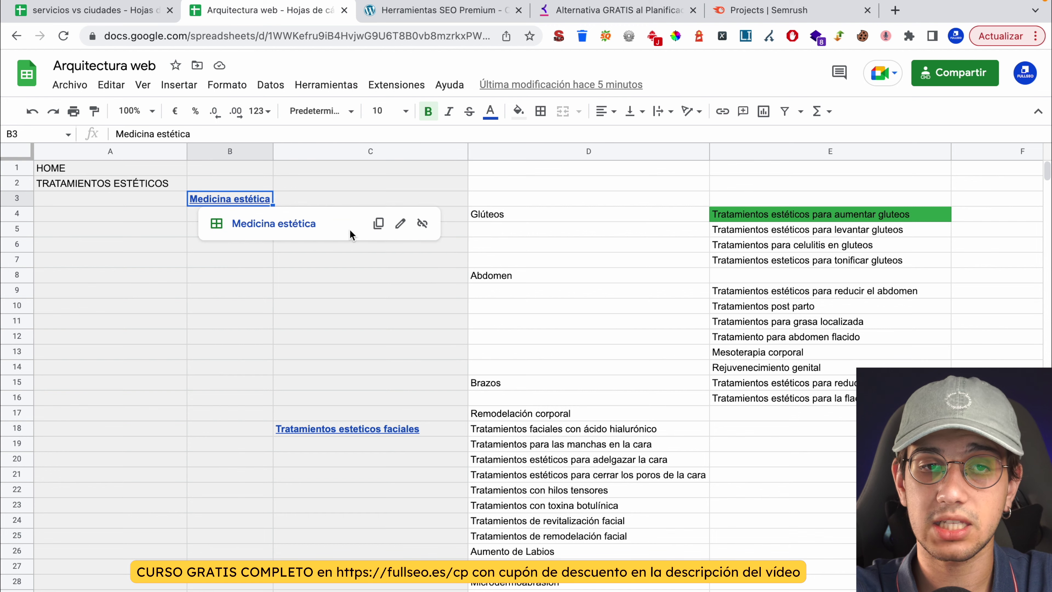
left_click(305, 224)
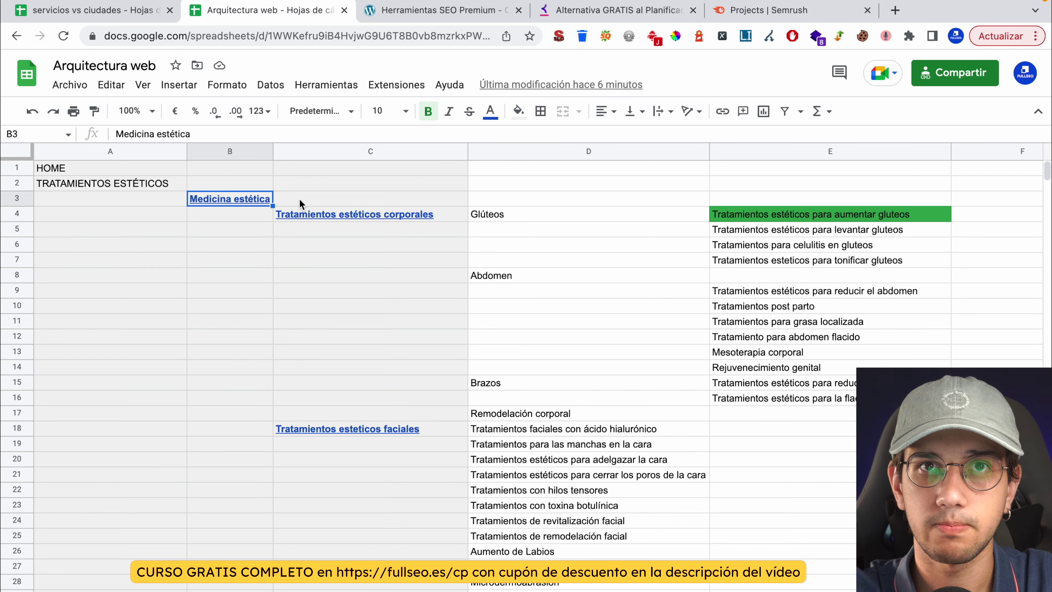
left_click(369, 215)
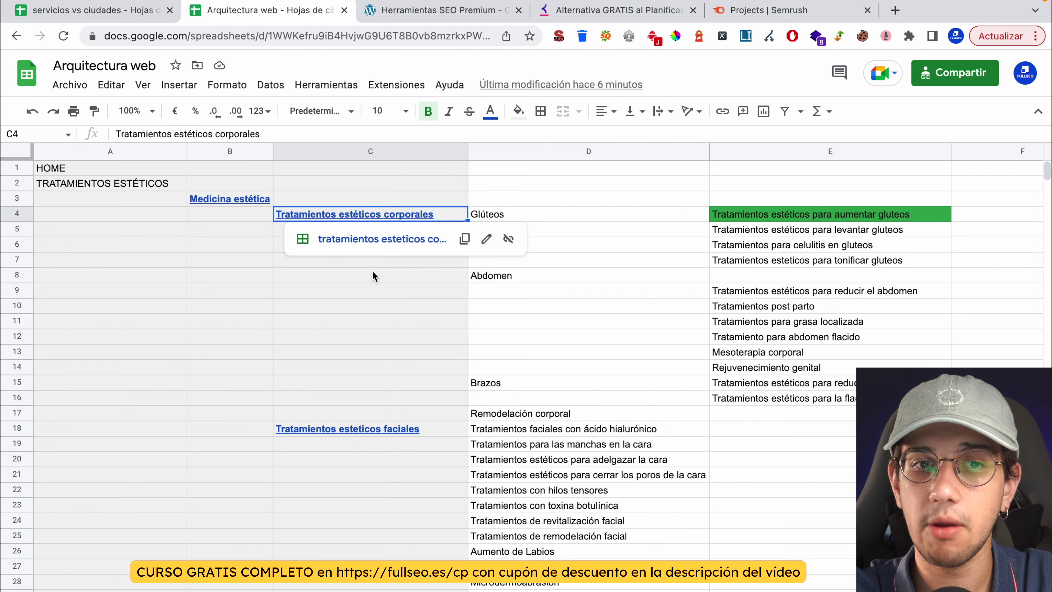
left_click(373, 429)
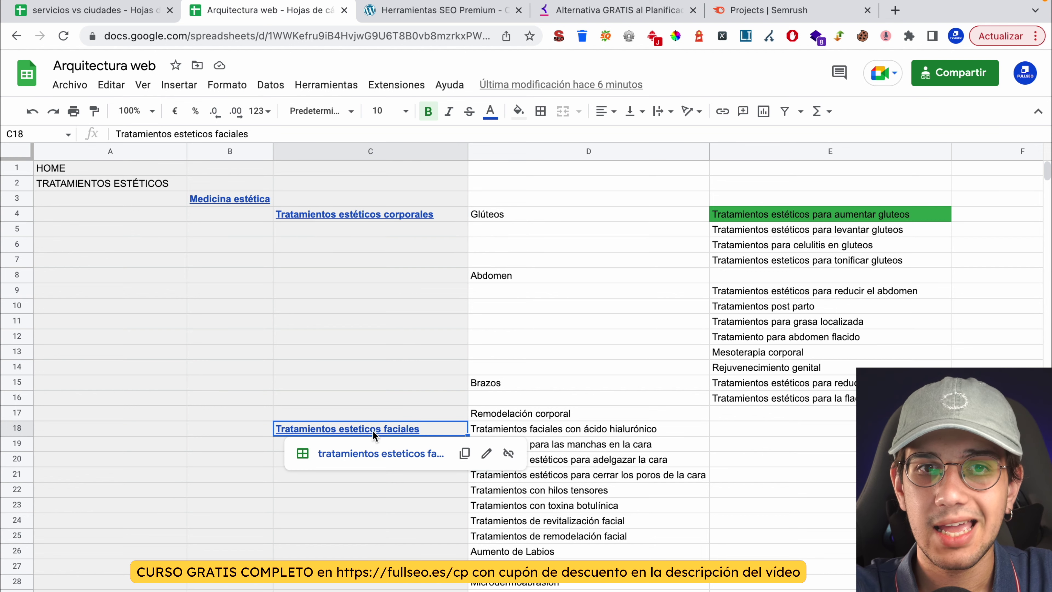
Trace the hierarchy from Medicina estética in B3 through subcategories C4 and C18 to the hyaluronic acid treatment in D18.
left_click(232, 198)
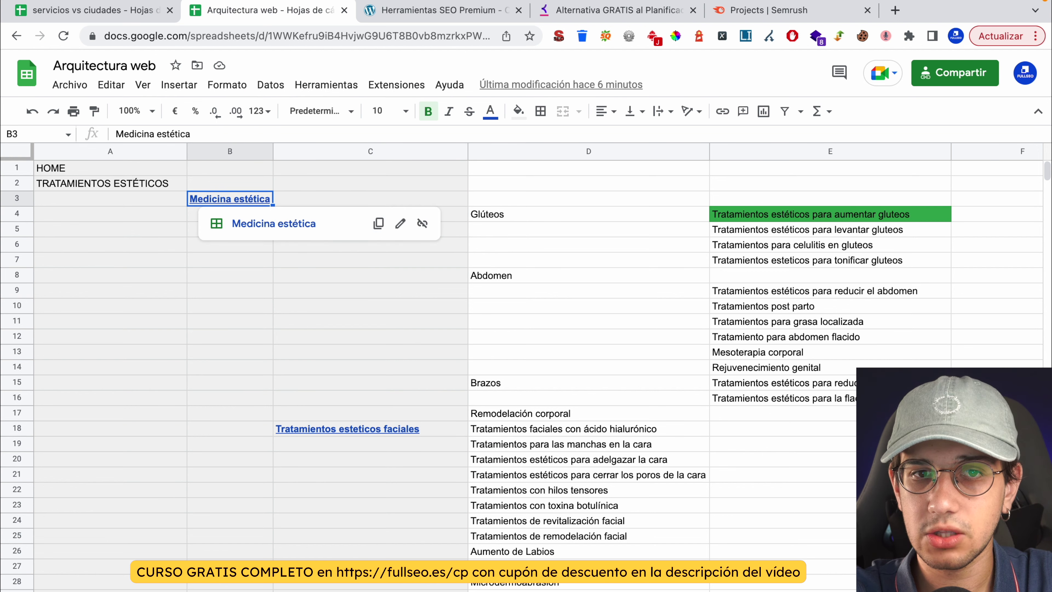
left_click(458, 216)
left_click(372, 430)
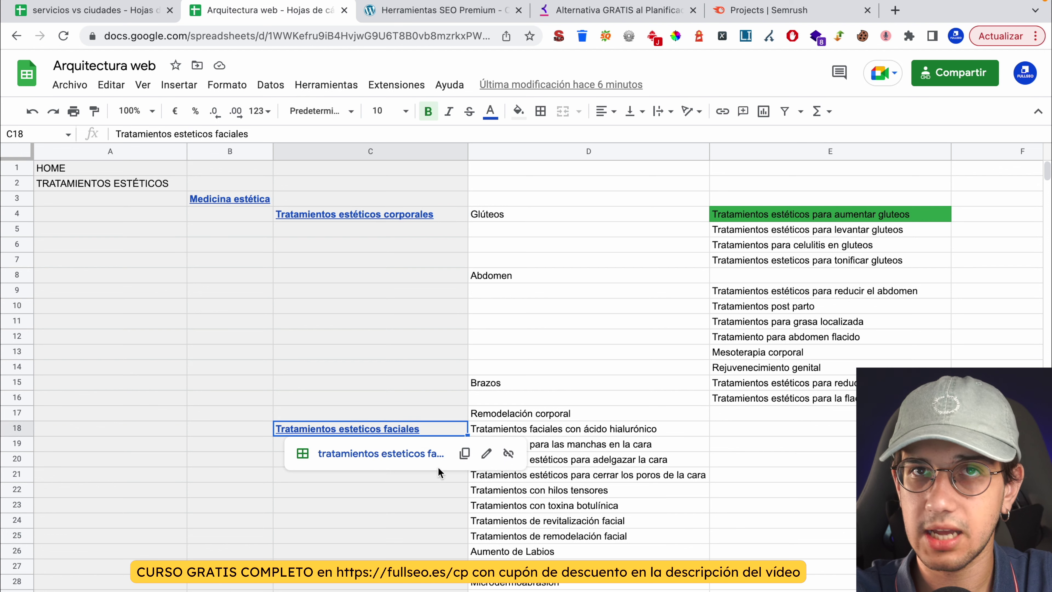
left_click(561, 429)
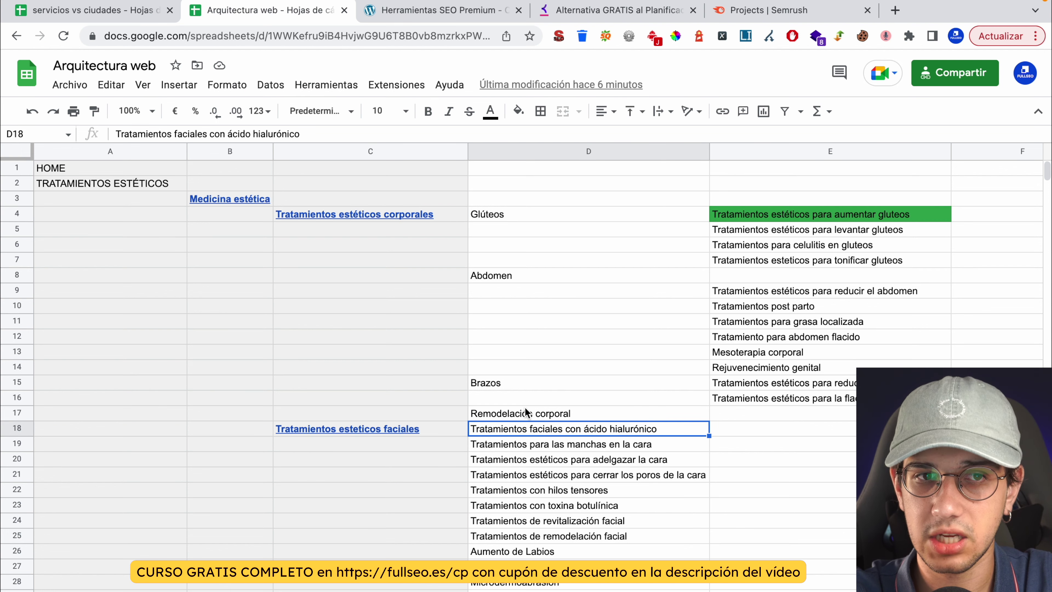
scroll(524, 406, "down", 5)
scroll(524, 406, "up", 5)
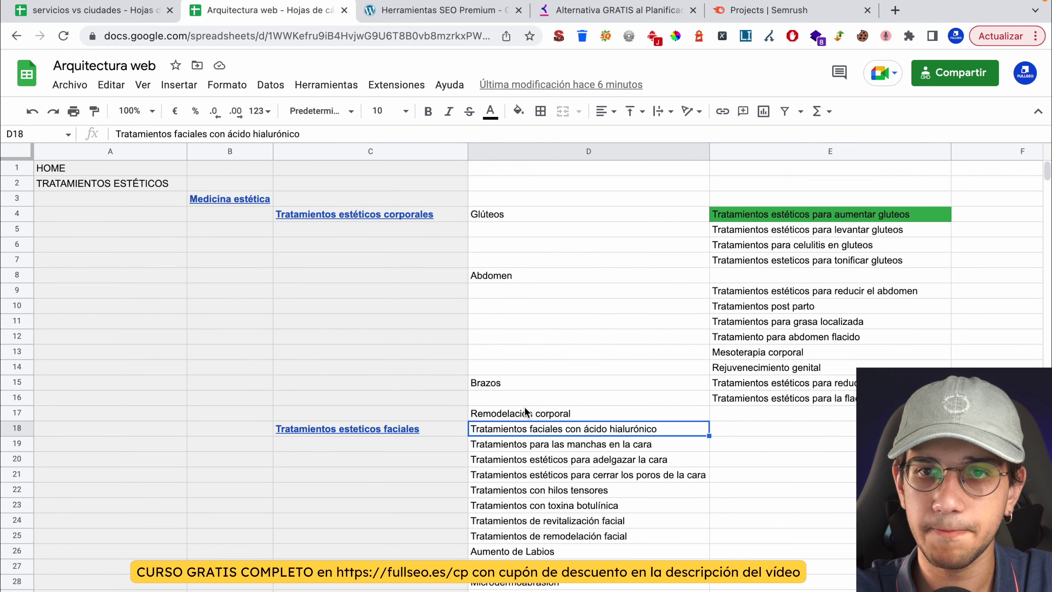
scroll(492, 302, "right", 5)
scroll(492, 306, "left", 5)
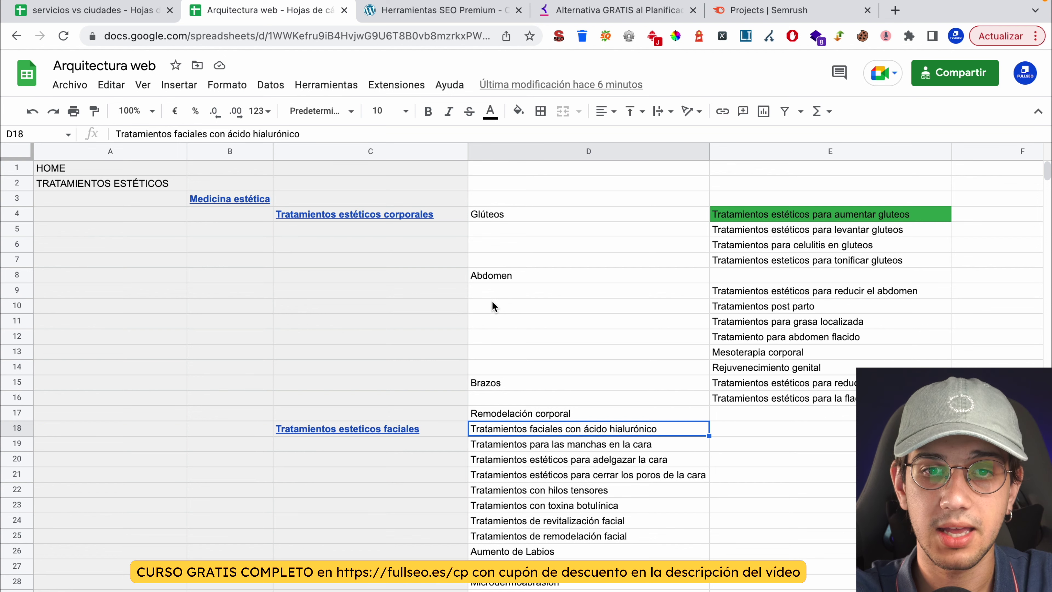
scroll(493, 302, "down", 5)
scroll(493, 301, "up", 5)
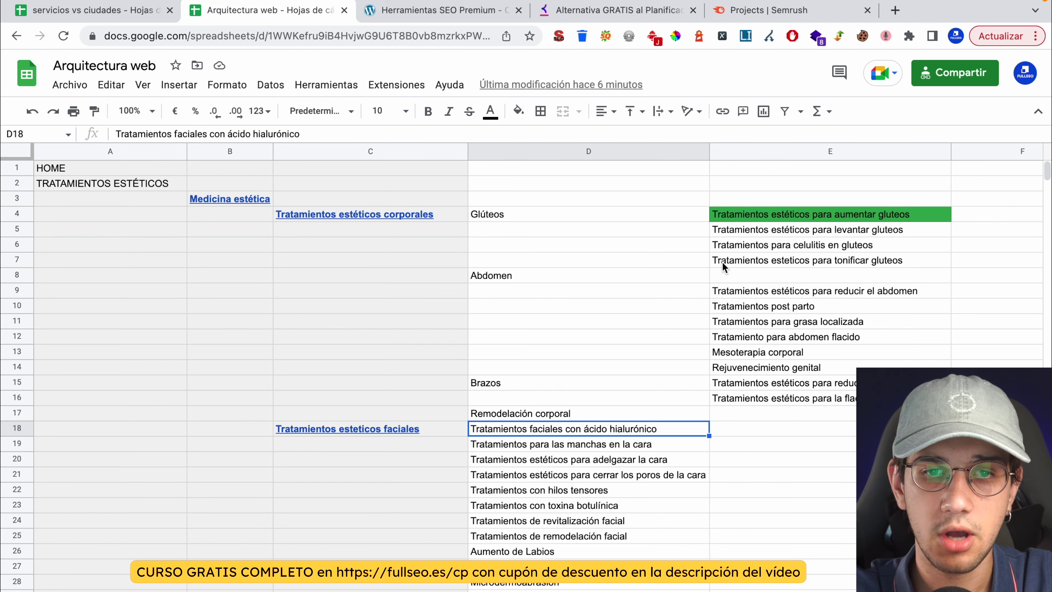
Follow the category levels from TRATAMIENTOS ESTÉTICOS in A2 through B3, C4 and Glúteos in D4 to the glute treatments in column E.
left_click(78, 183)
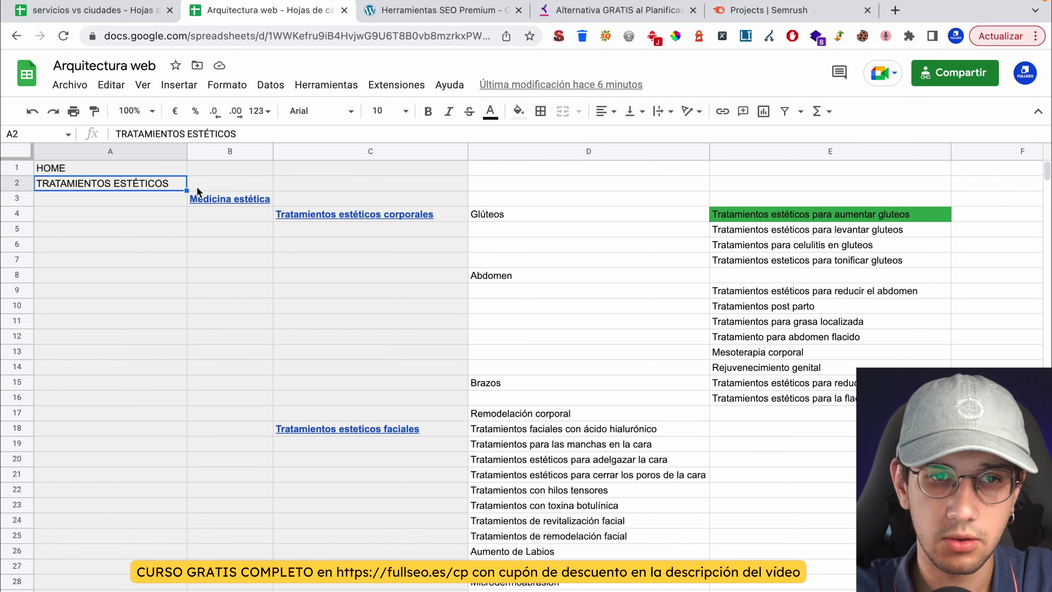
left_click(223, 199)
left_click(458, 214)
left_click(583, 213)
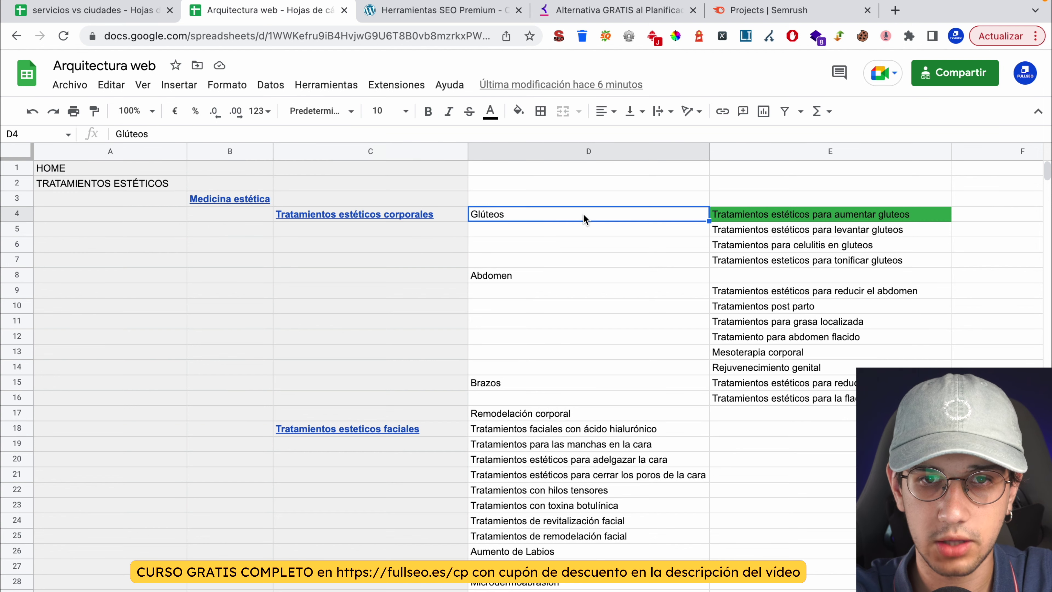
left_click(793, 211)
left_click(797, 244)
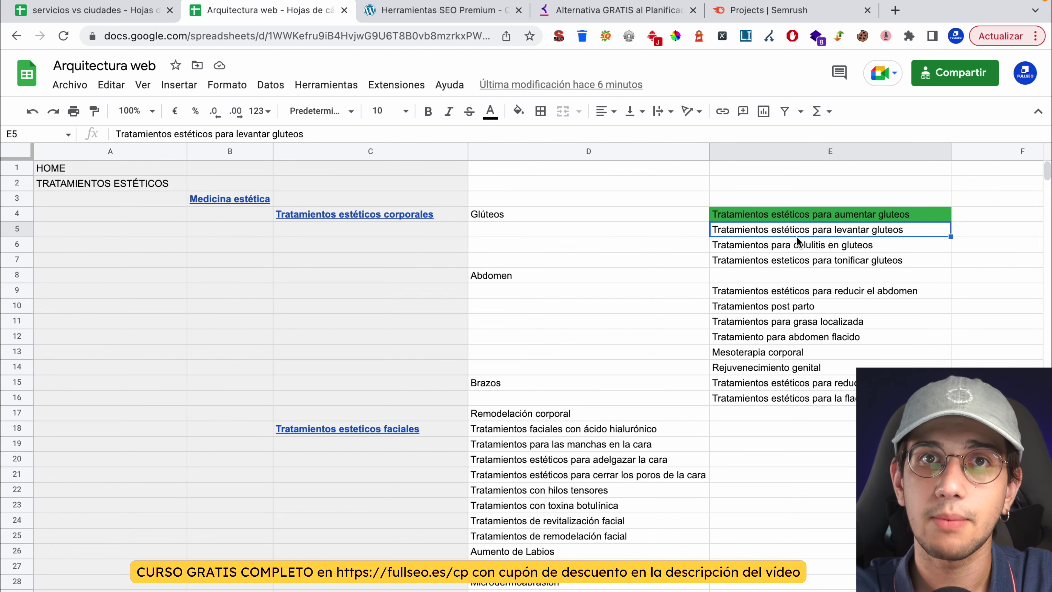
Look over the surgery, Fisioterapia and Salud categories further down, and return to the glute augmentation treatment in E4.
scroll(833, 284, "down", 20)
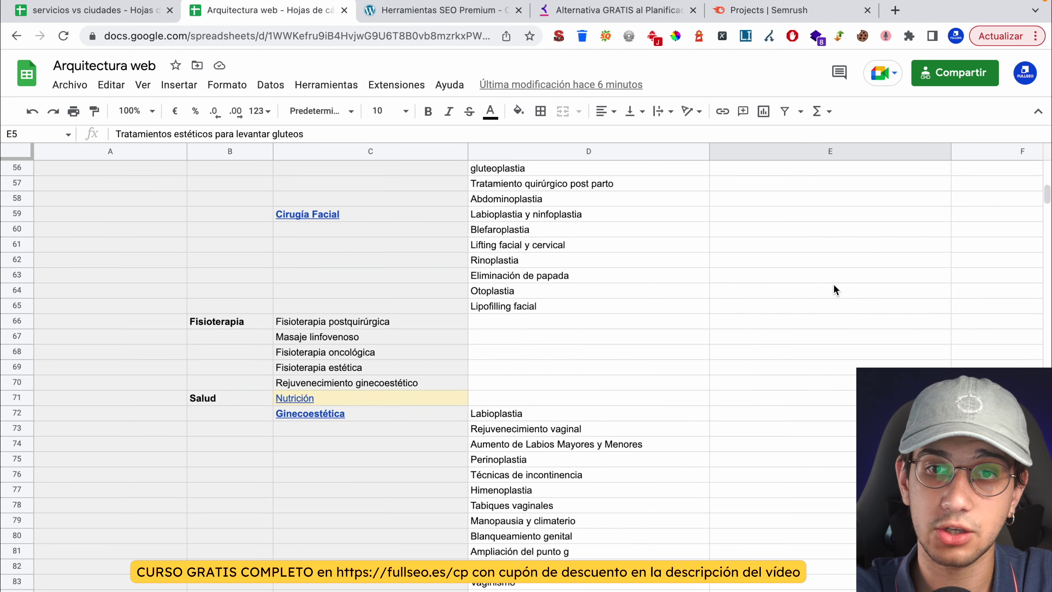
scroll(833, 284, "up", 20)
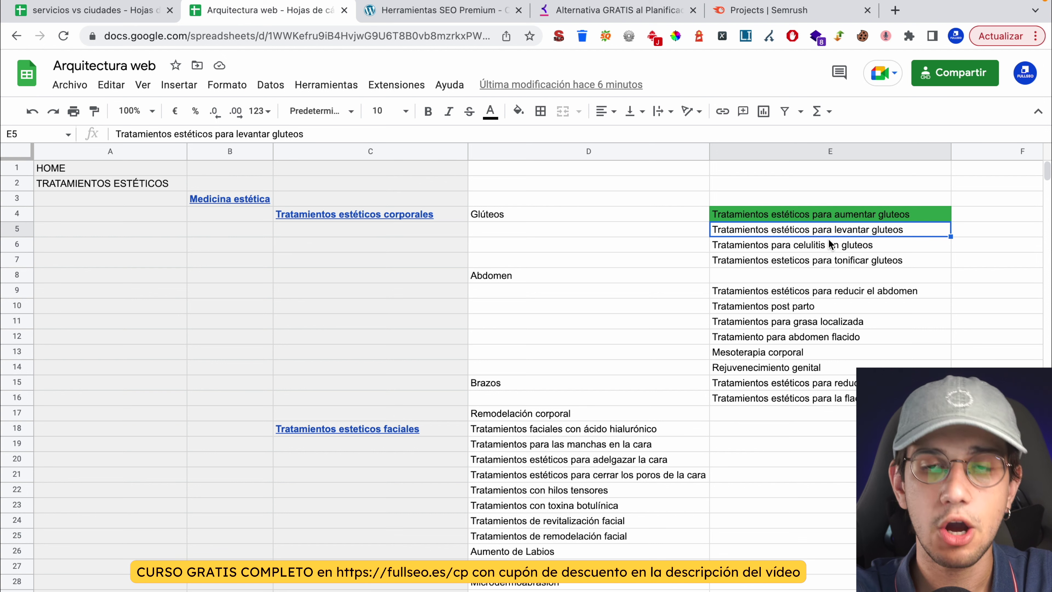
left_click(829, 218)
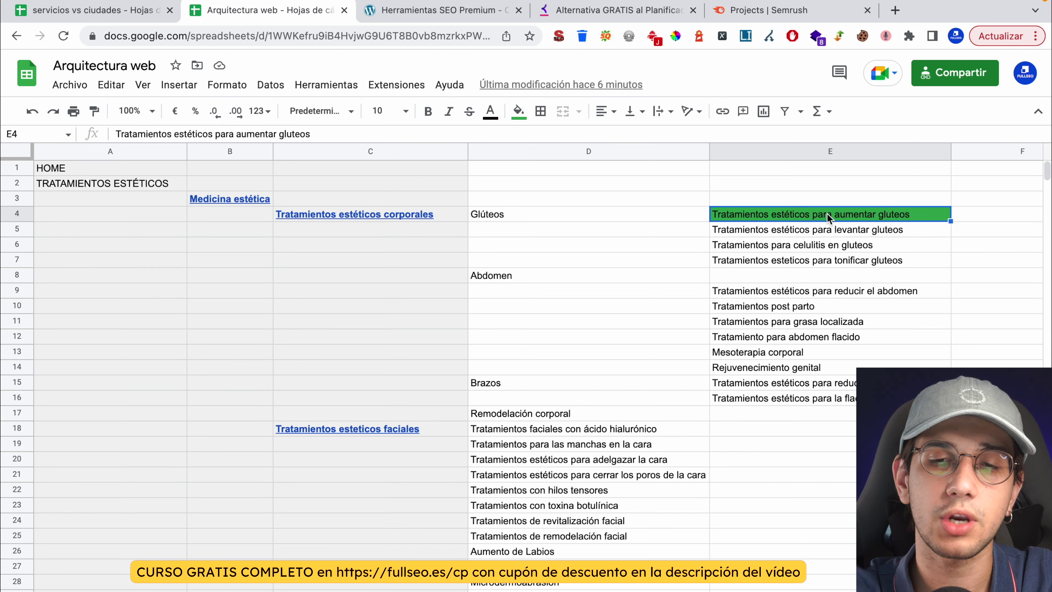
Go through the individual glute and abdomen treatments in column E, from E5 down to Tratamientos post parto in E10.
left_click(831, 233)
left_click(831, 246)
left_click(833, 262)
left_click(832, 292)
left_click(832, 308)
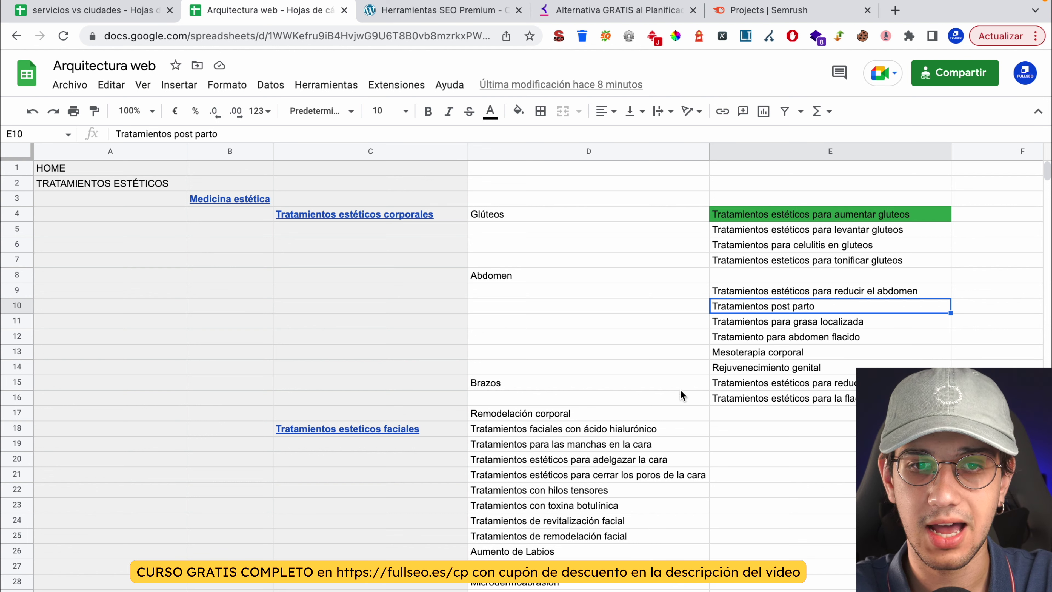
Trace the body areas and treatments in D4:E17 back to their parent category Tratamientos estéticos corporales in C4.
left_click(519, 278)
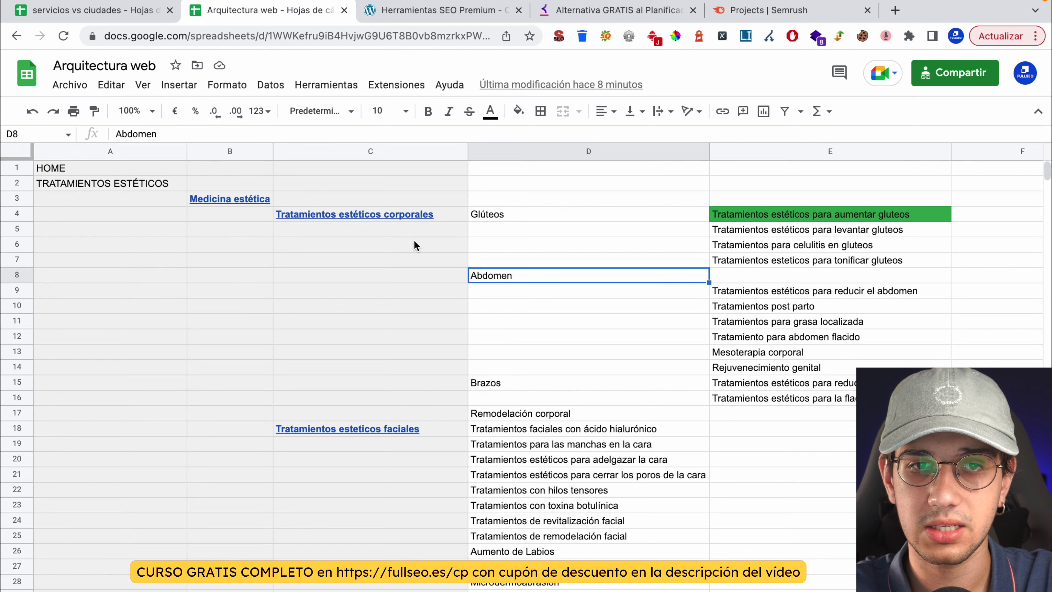
left_click(363, 215)
left_click_drag(590, 223, 592, 275)
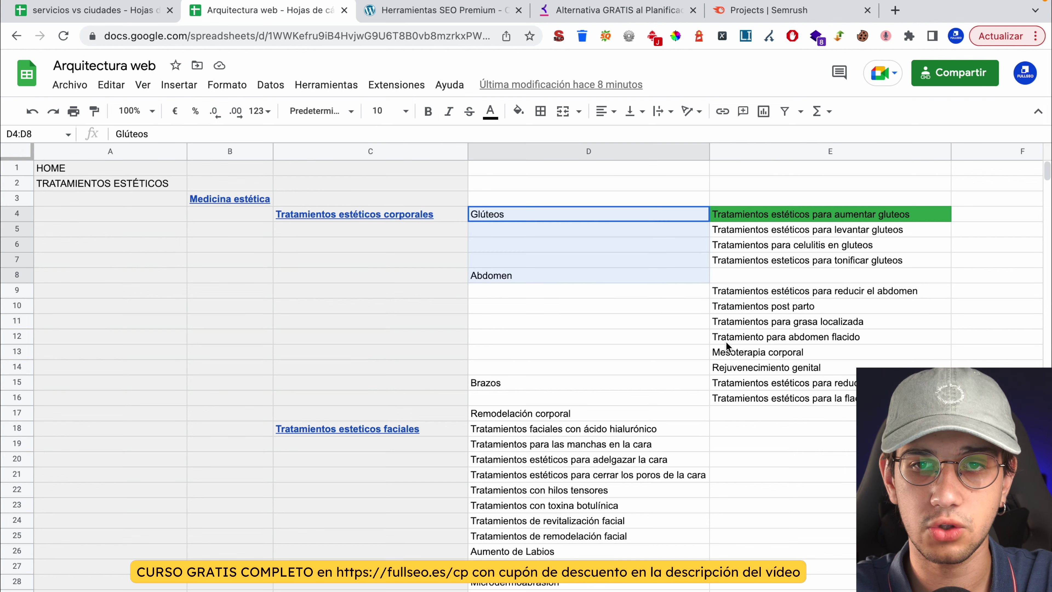
left_click(741, 412, "shift")
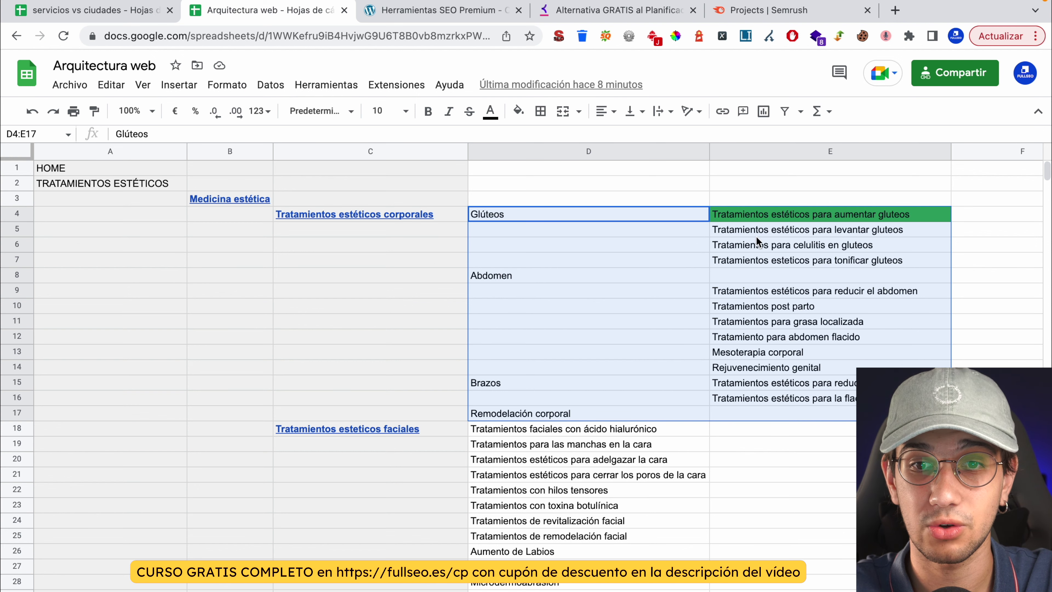
left_click(380, 221)
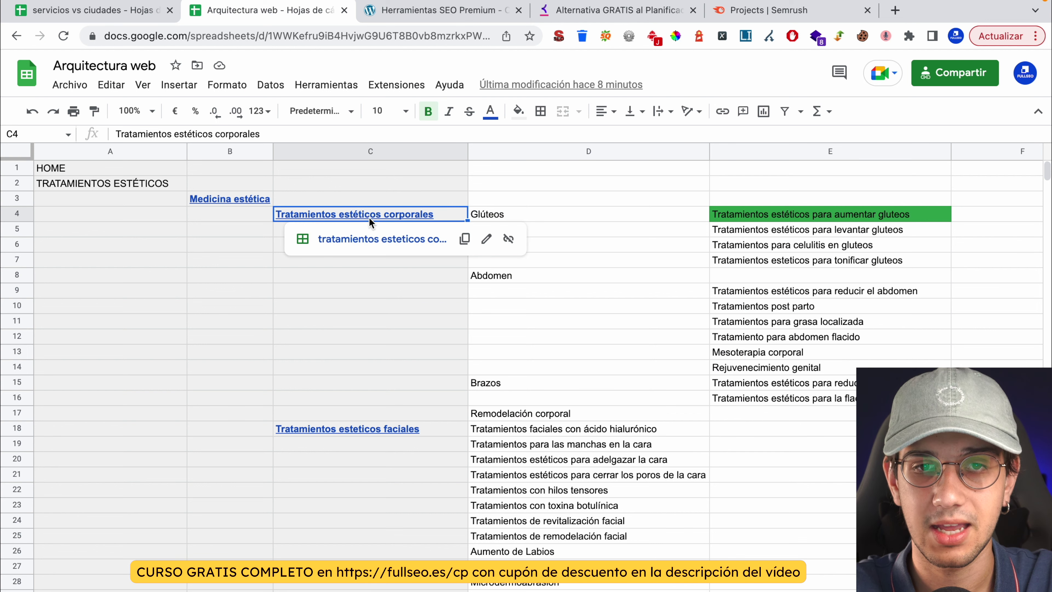
left_click_drag(783, 398, 399, 215)
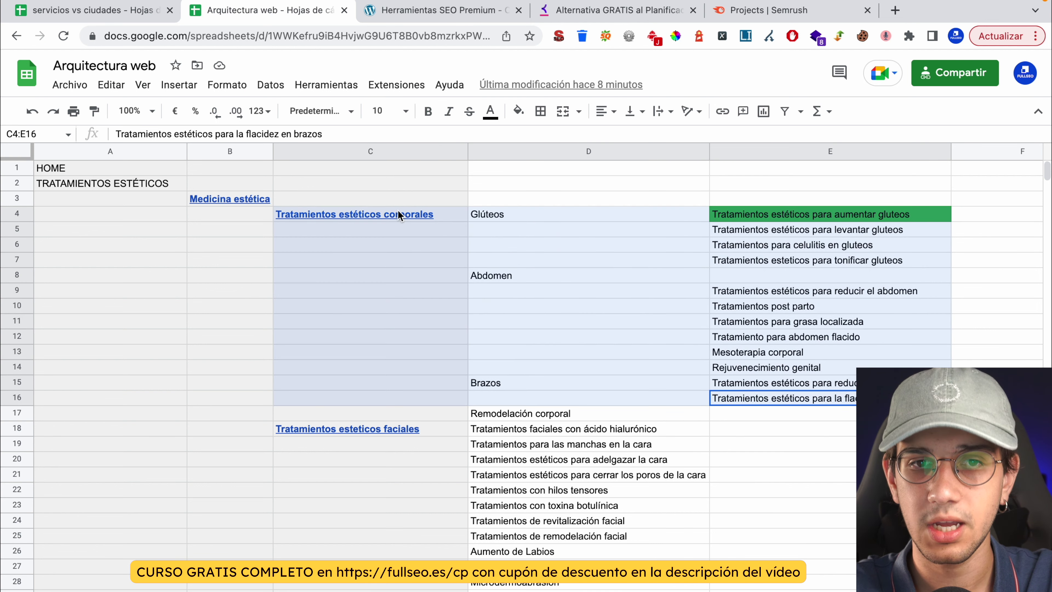
Compare the arm and abdomen reduction treatments in E15 and E9 with their parent category in C4.
left_click(820, 386)
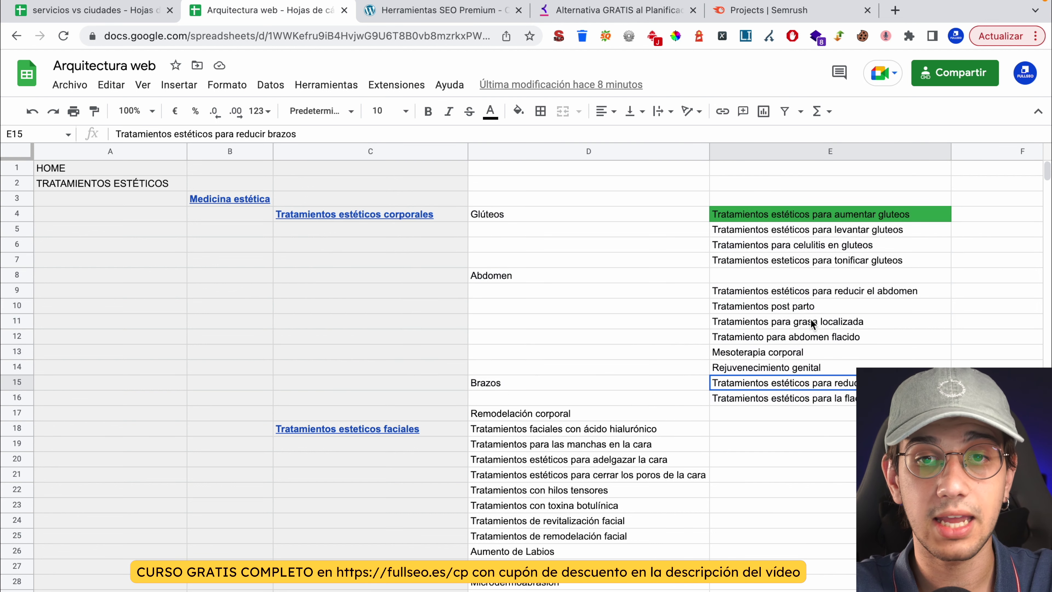
left_click(789, 289)
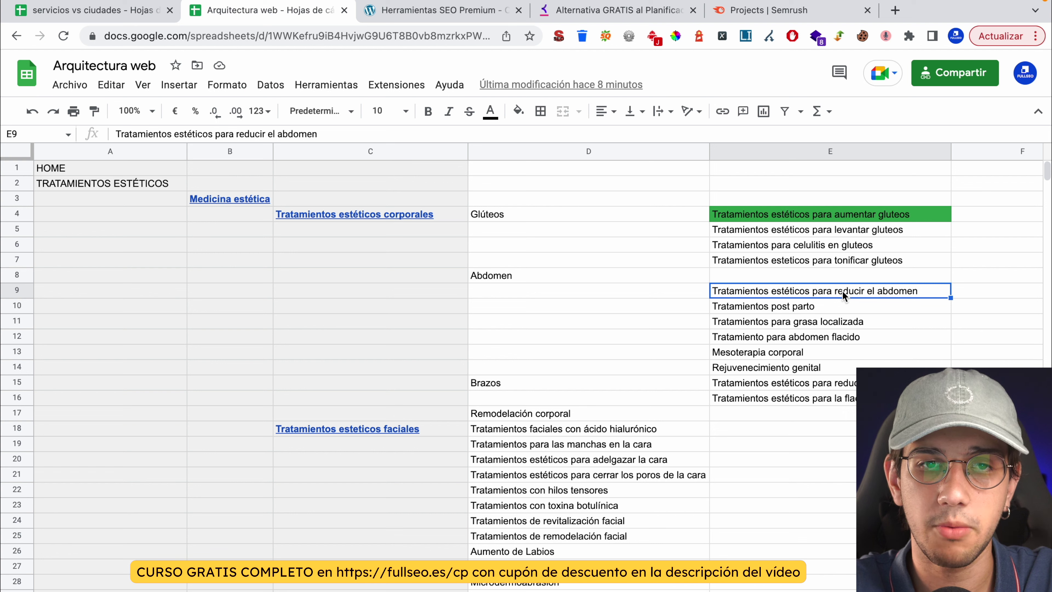
left_click(389, 214)
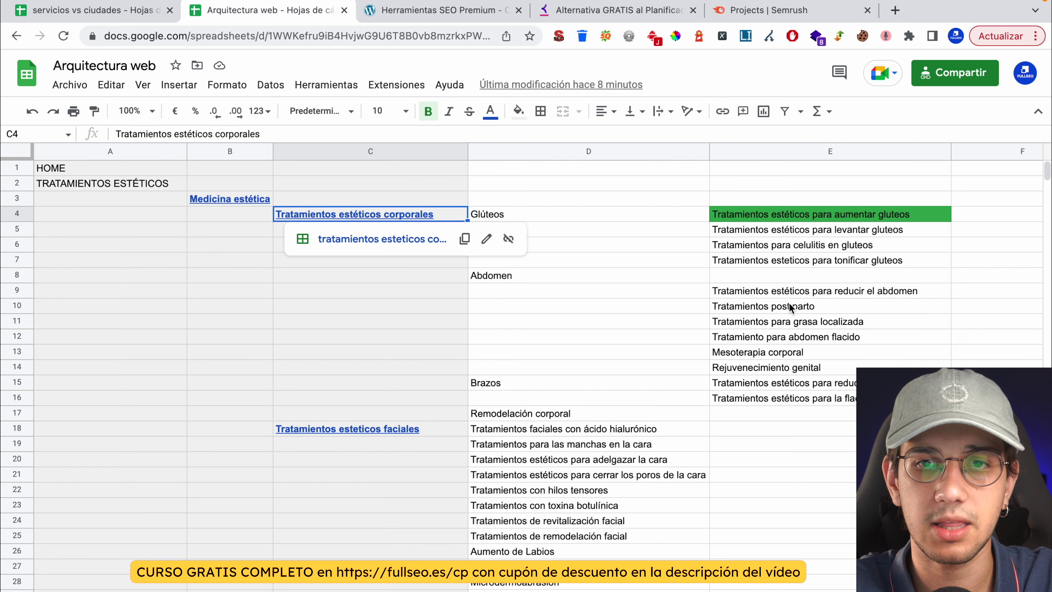
left_click(818, 290)
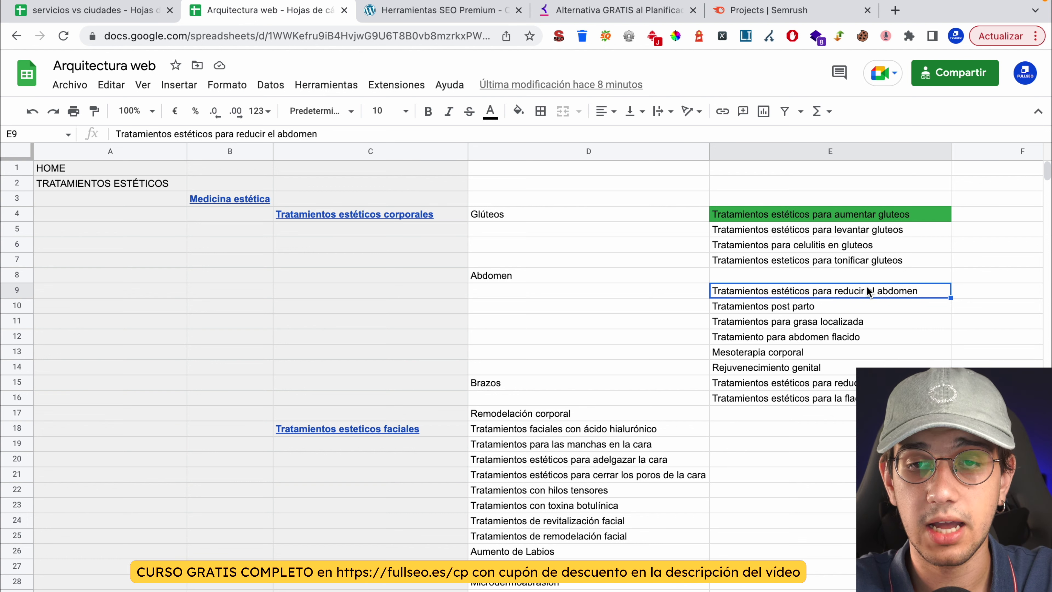
left_click(399, 209)
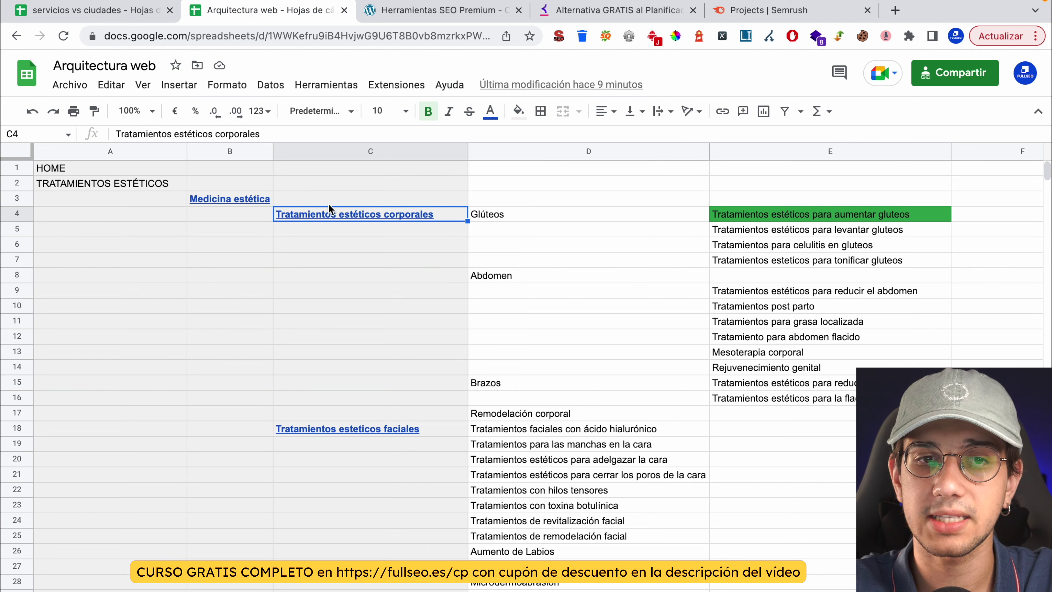
Select the body-area and treatment block D4:E16, and return to its parent category in C4.
mouse_move(357, 212)
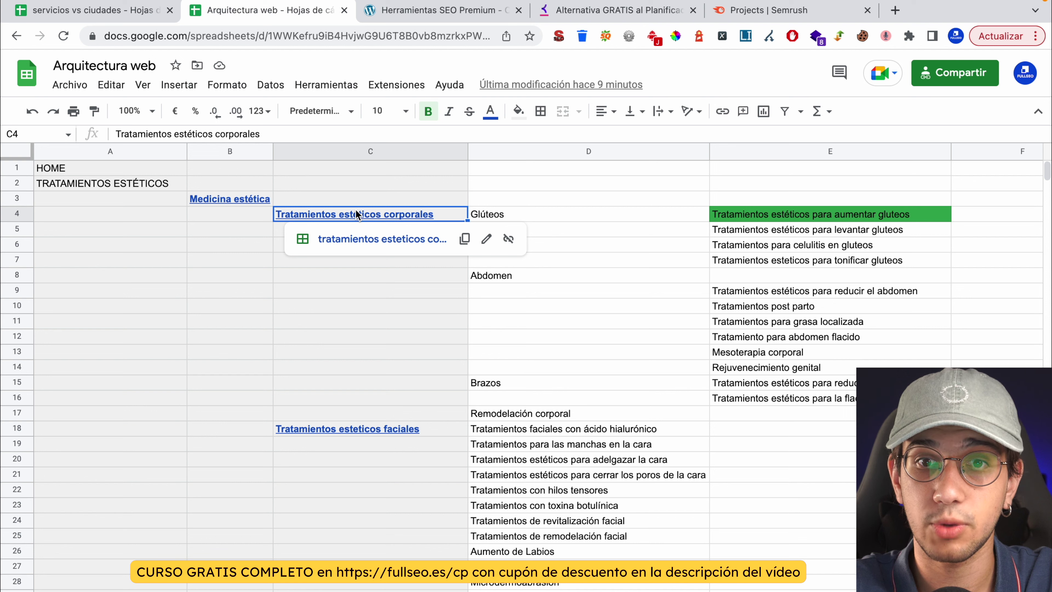
left_click_drag(538, 224, 807, 398)
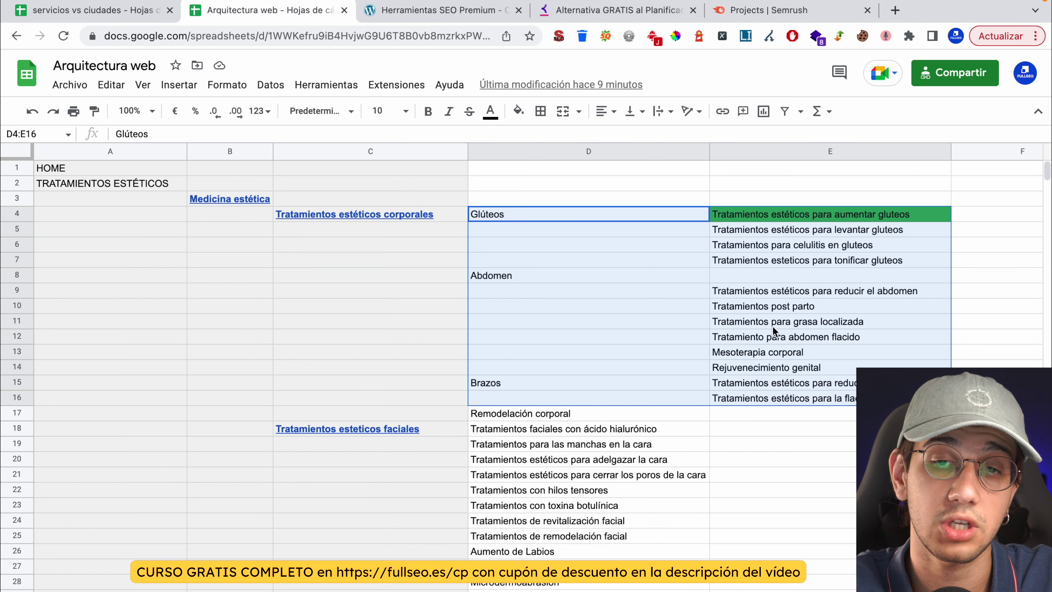
left_click(407, 215)
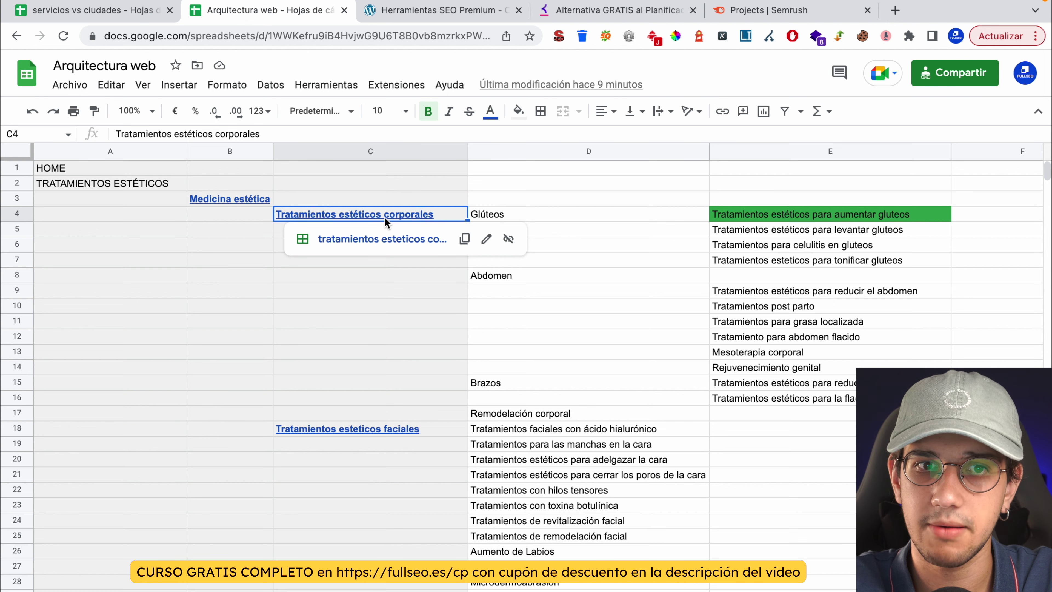
Review the individual arm and abdomen treatments in column E between E16 and E10, ending on Mesoterapia corporal in E13.
left_click(772, 404)
left_click(773, 384)
left_click(779, 367)
left_click(779, 356)
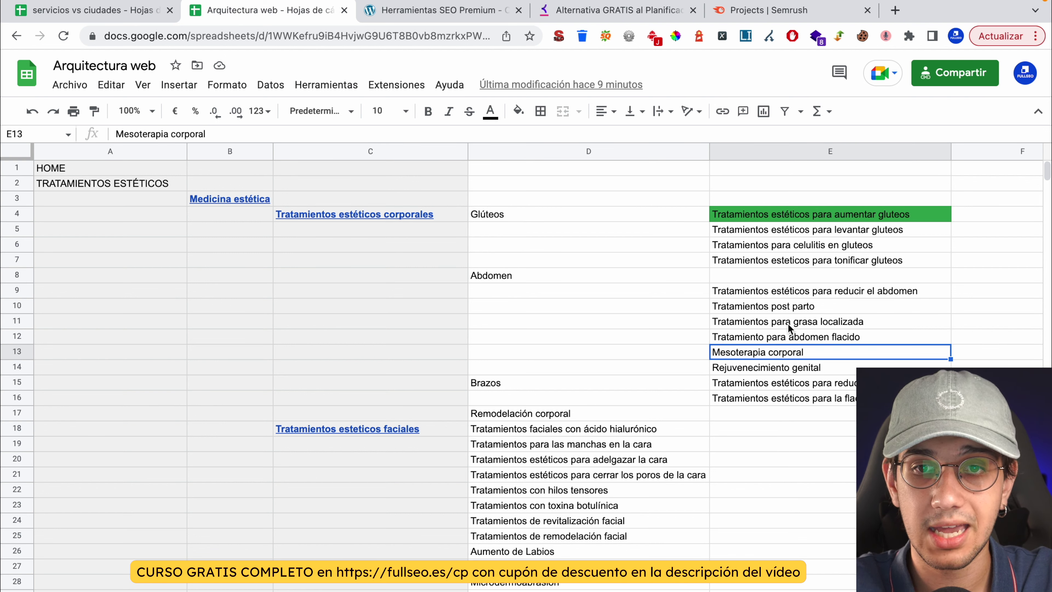
left_click(791, 306)
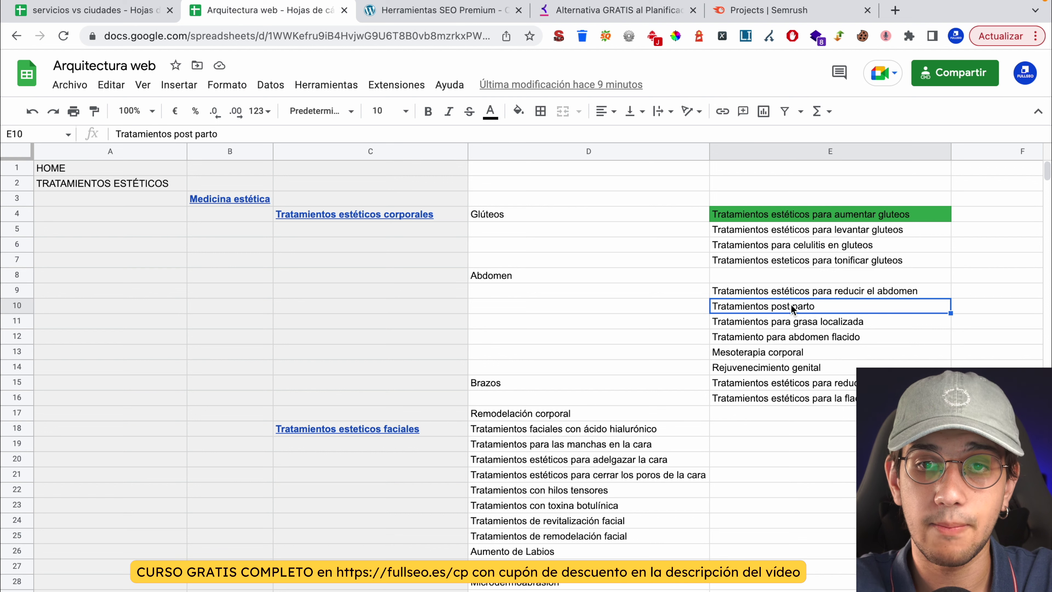
left_click(791, 397)
left_click(785, 381)
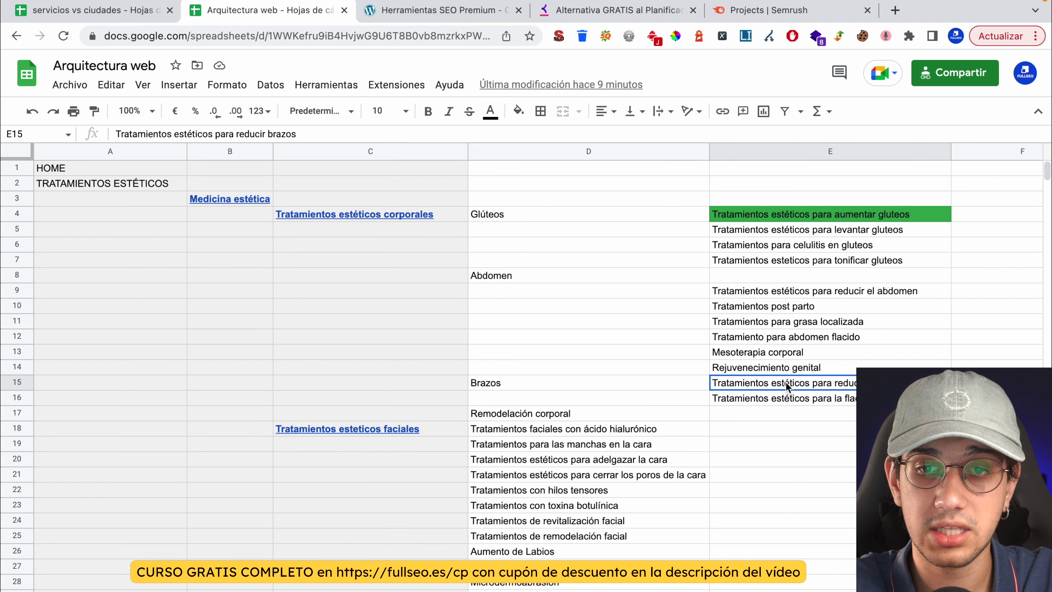
left_click(786, 366)
left_click(786, 352)
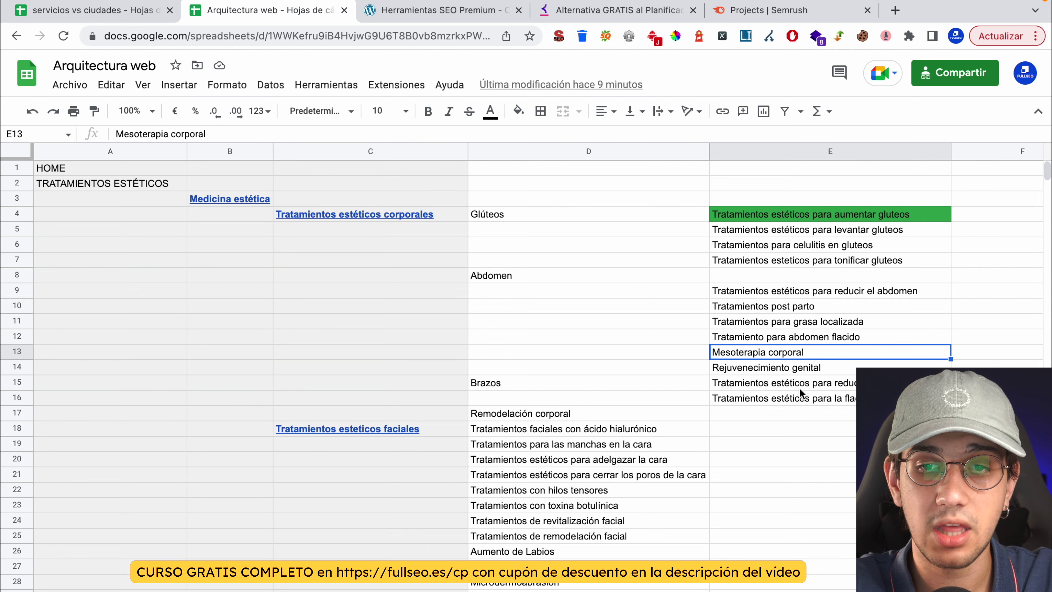
Examine the full wording of the arm treatments in E16 and E15 without changing their text.
left_click(815, 397)
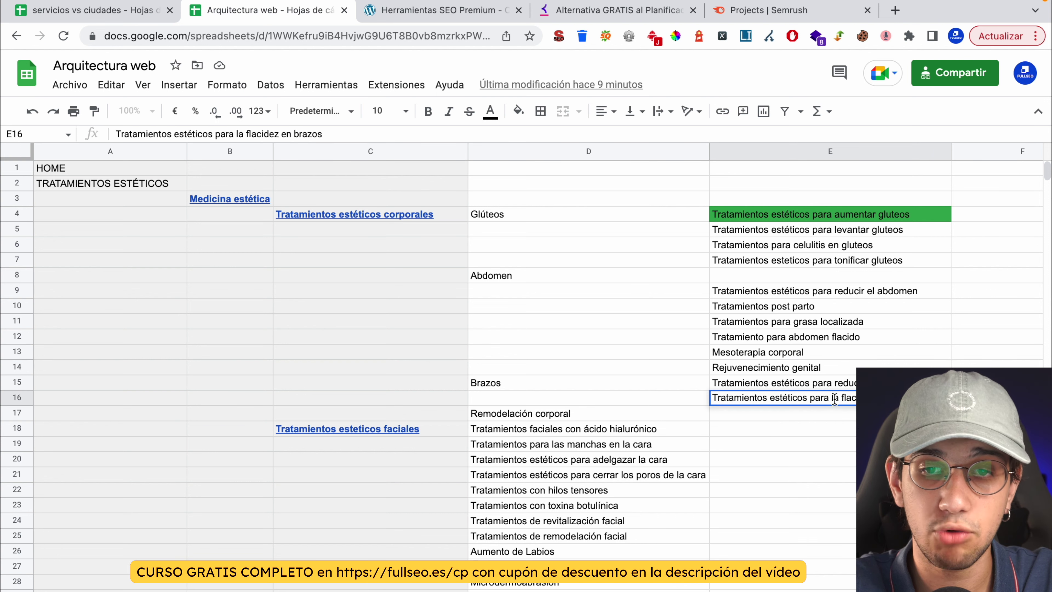
triple_click(815, 397)
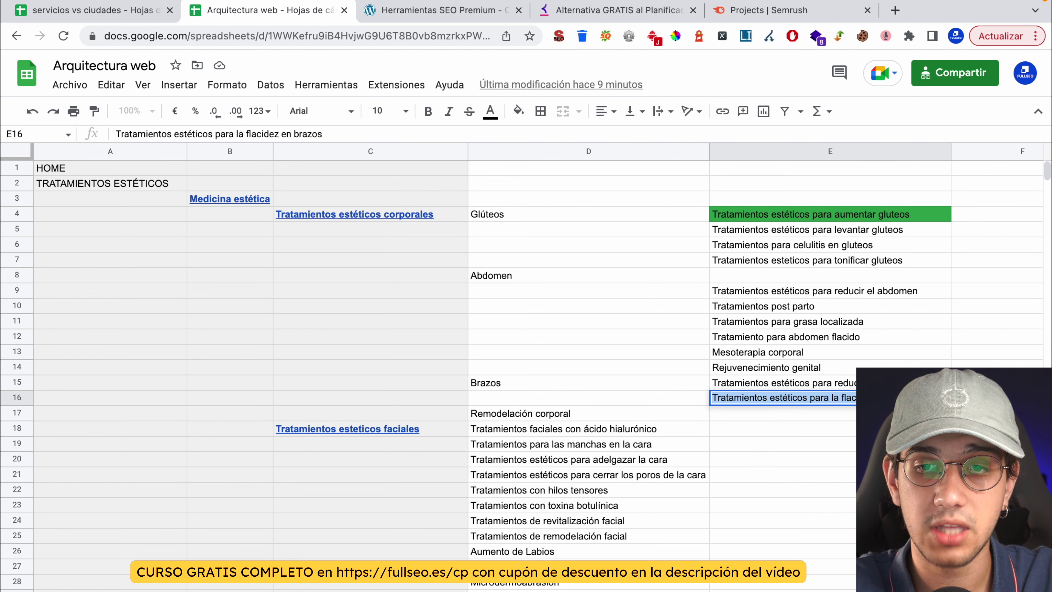
key("Escape")
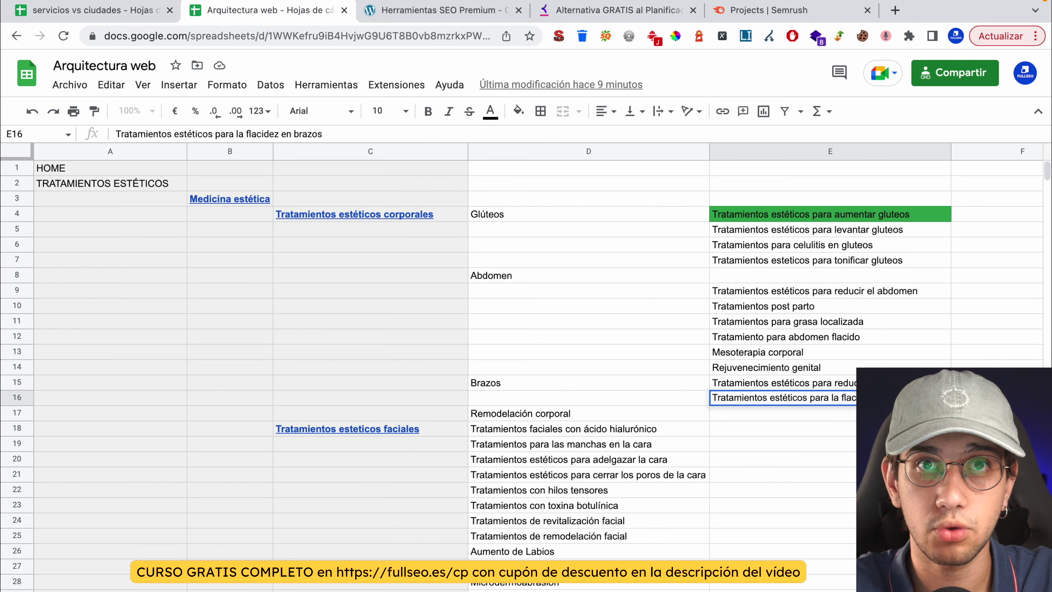
left_click(835, 382)
double_click(835, 382)
left_click(845, 397)
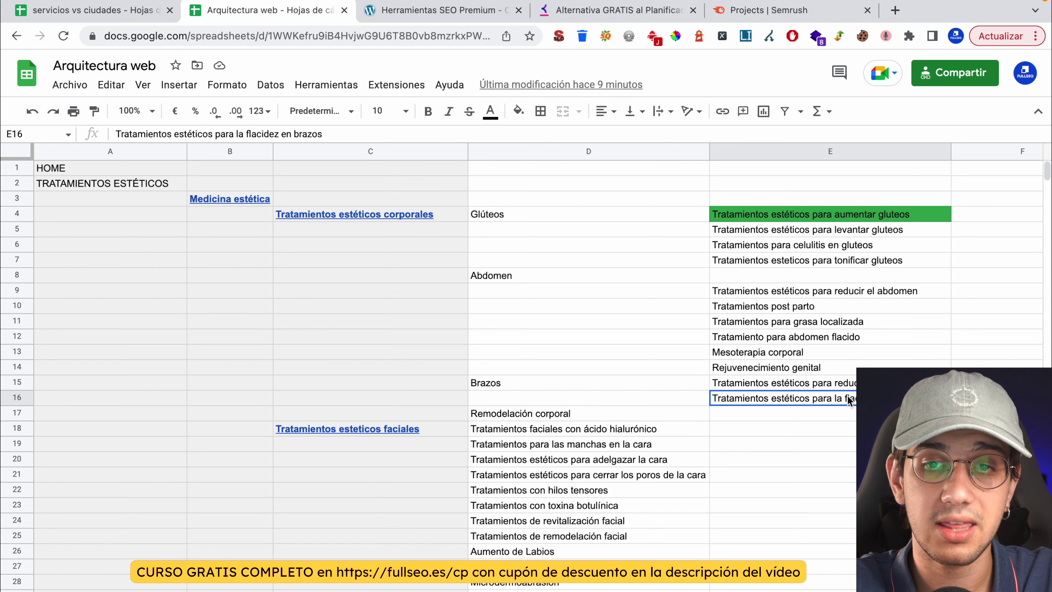
key("Down")
key("Down")
key("Down")
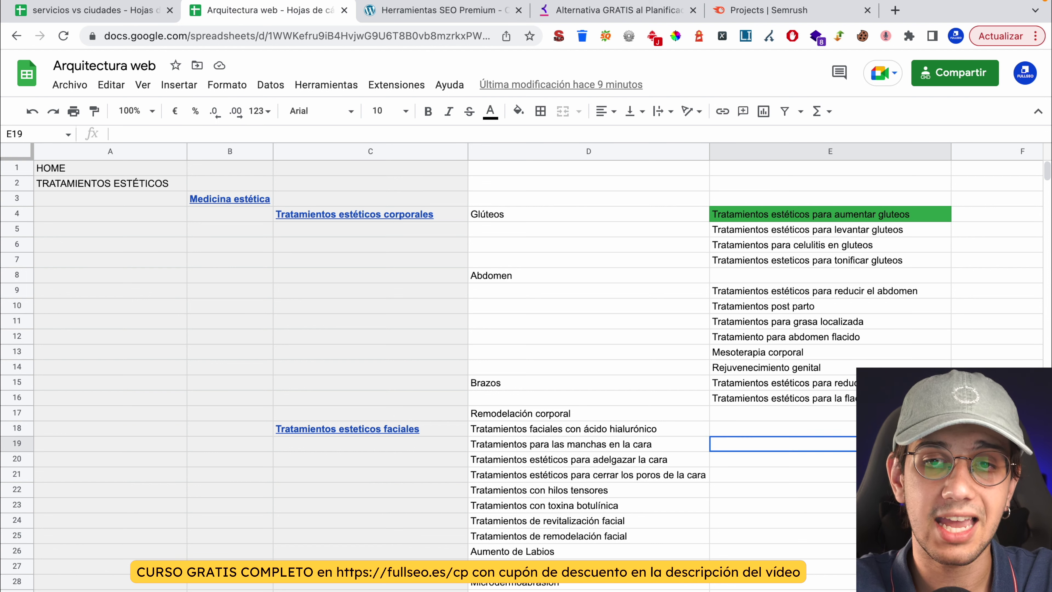
left_click(782, 398)
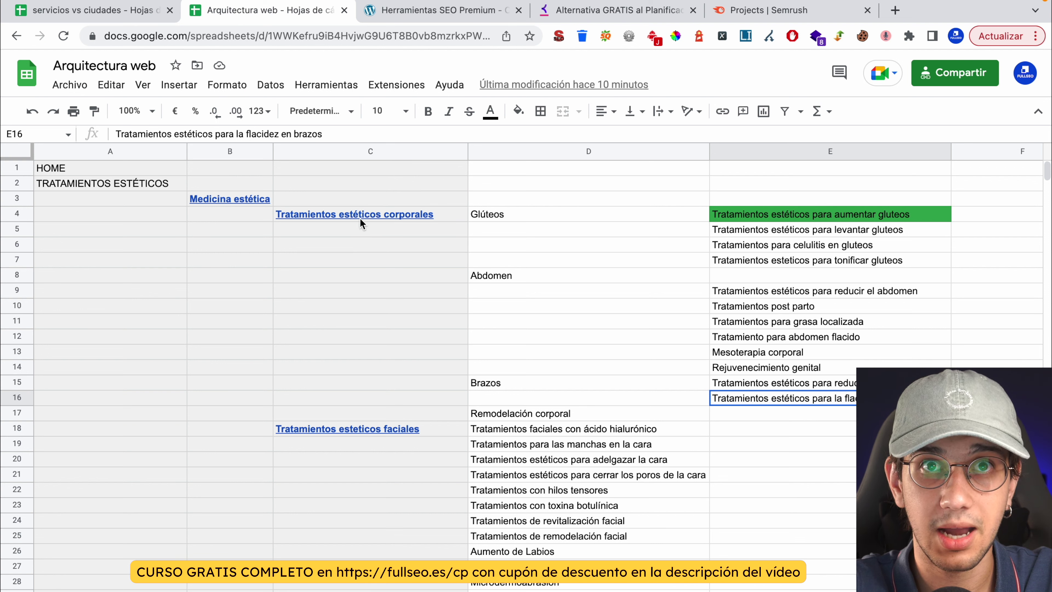
Check the linked category in C4 and reread the arm flaccidity treatment in E16, leaving its text as it is.
mouse_move(360, 218)
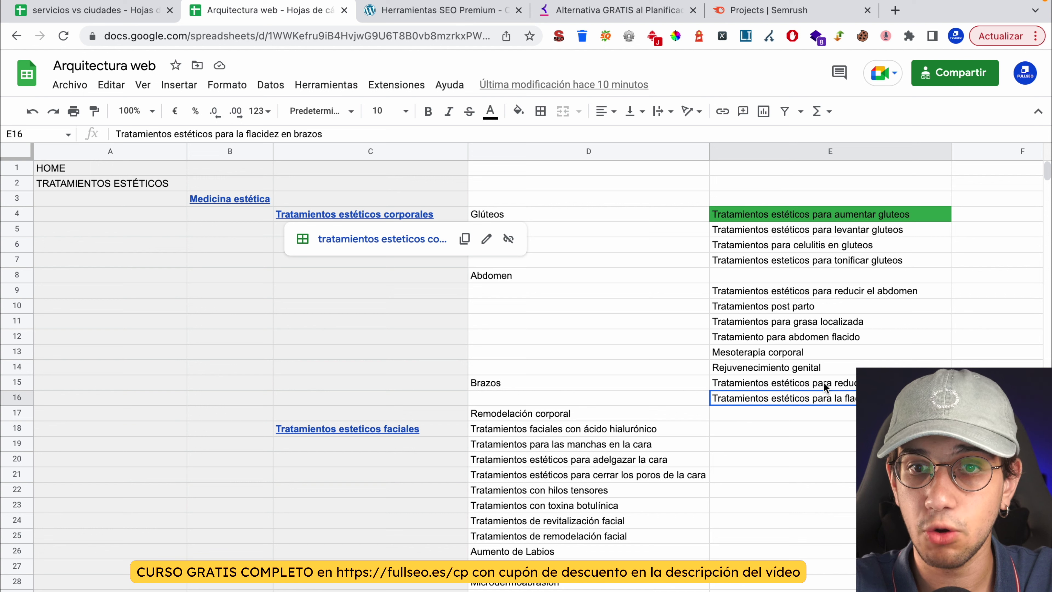
left_click(801, 401)
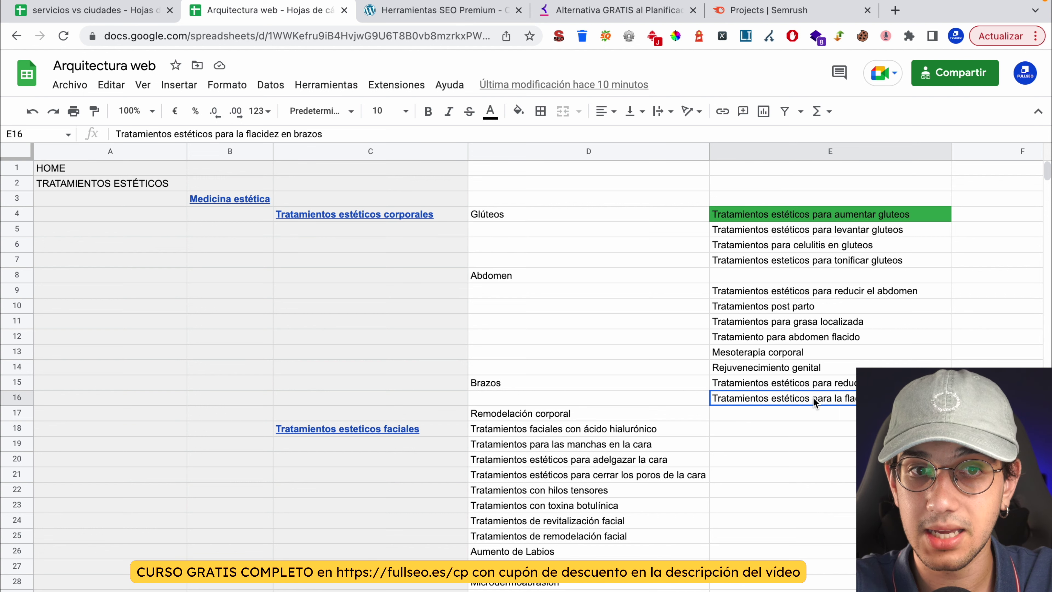
double_click(832, 399)
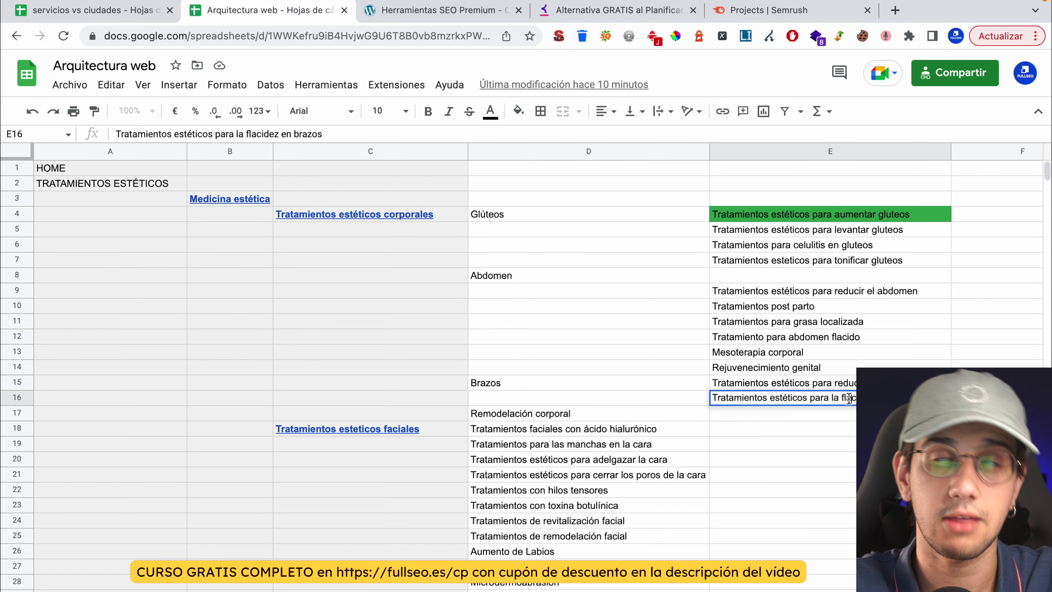
key("Return")
key("Up")
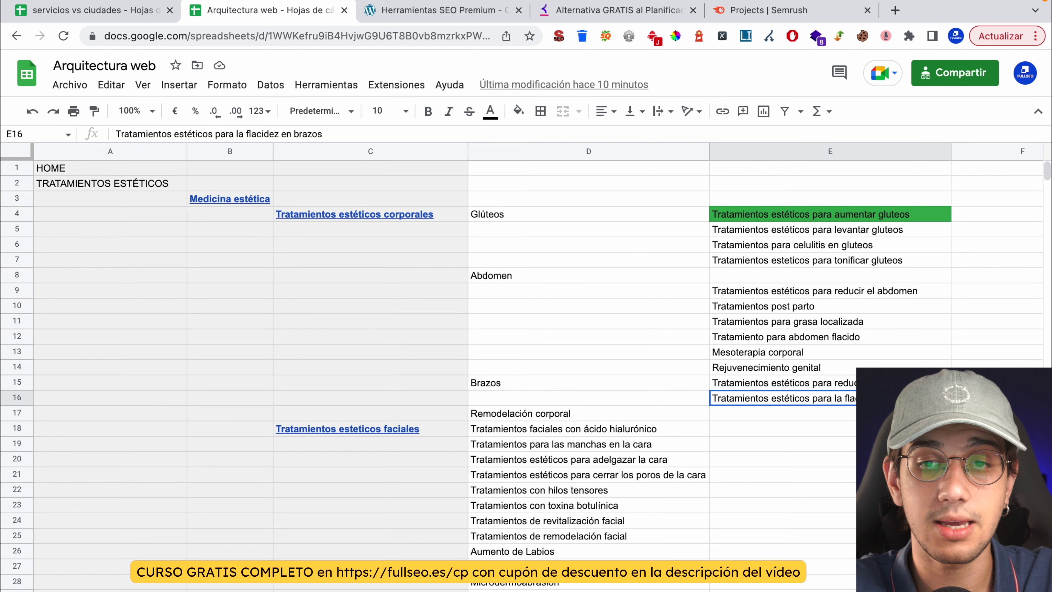
Compare the category level Tratamientos estéticos corporales in C4 with the specific arm flaccidity treatment in E16.
left_click(376, 214)
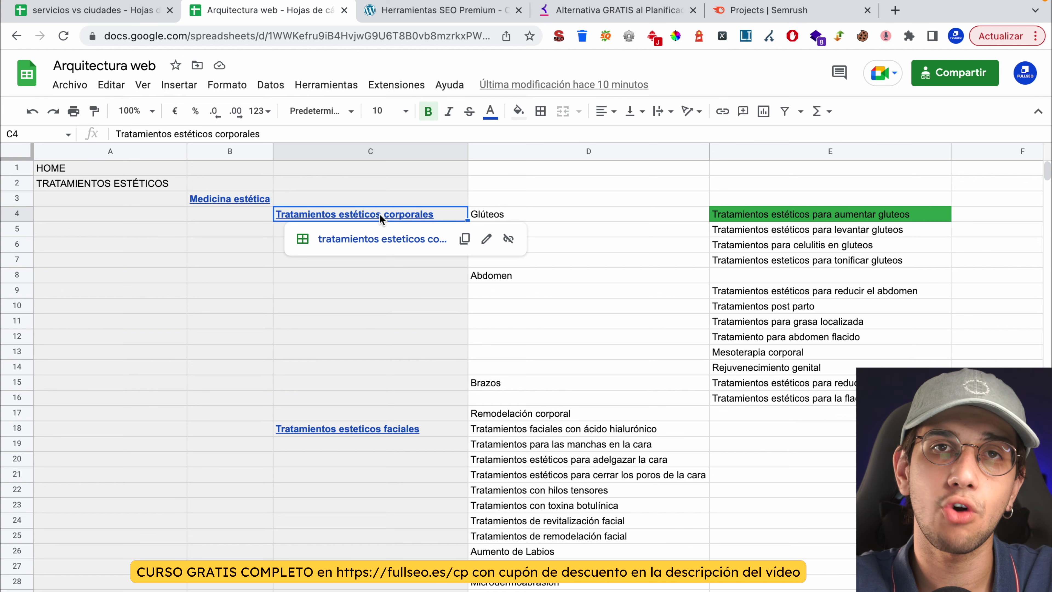
left_click(772, 397)
left_click(415, 217)
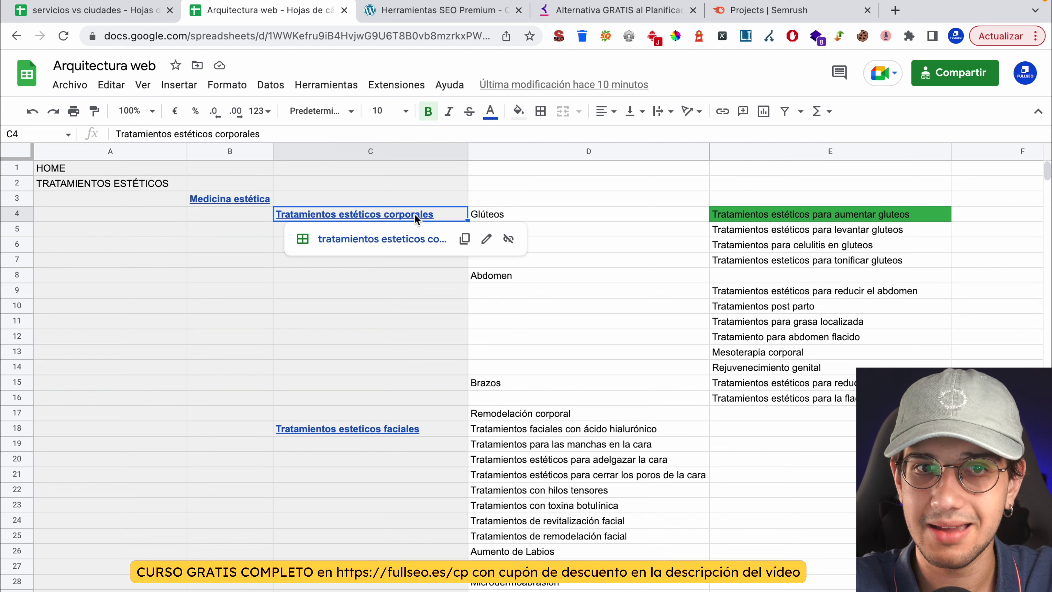
left_click(826, 398)
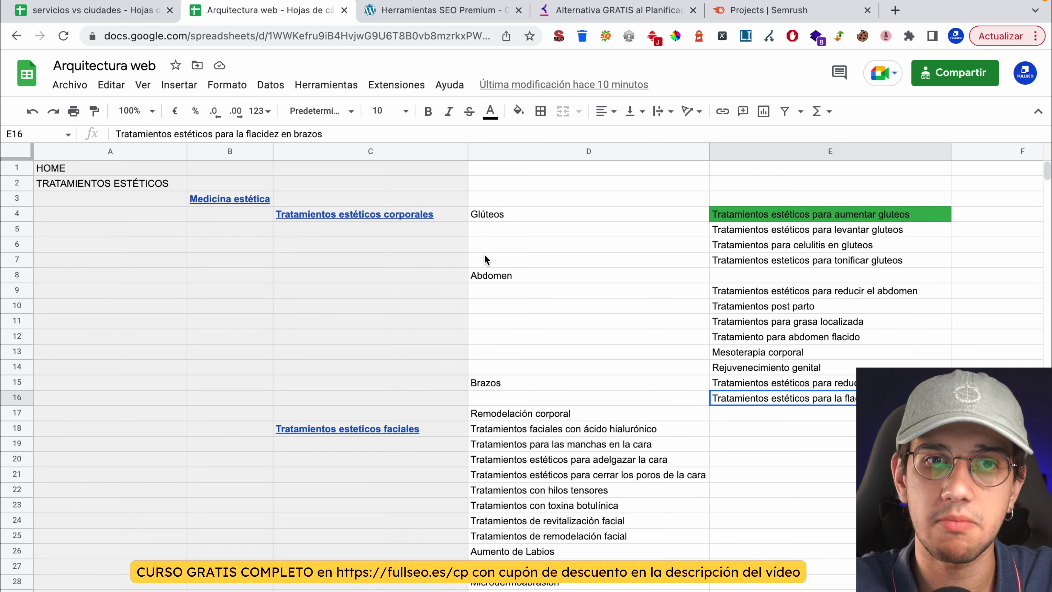
left_click(387, 214)
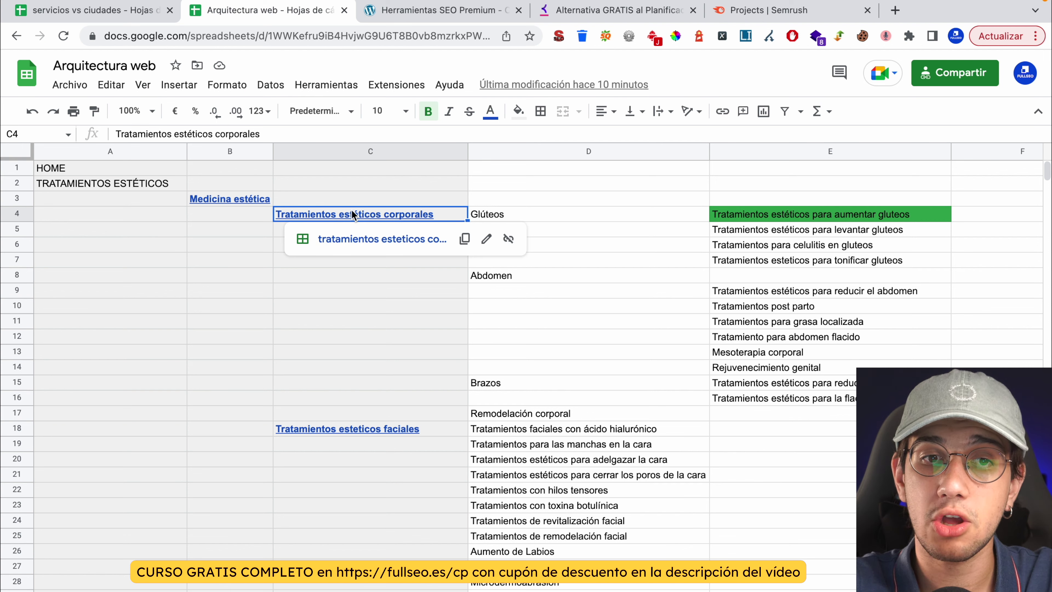
left_click(812, 397)
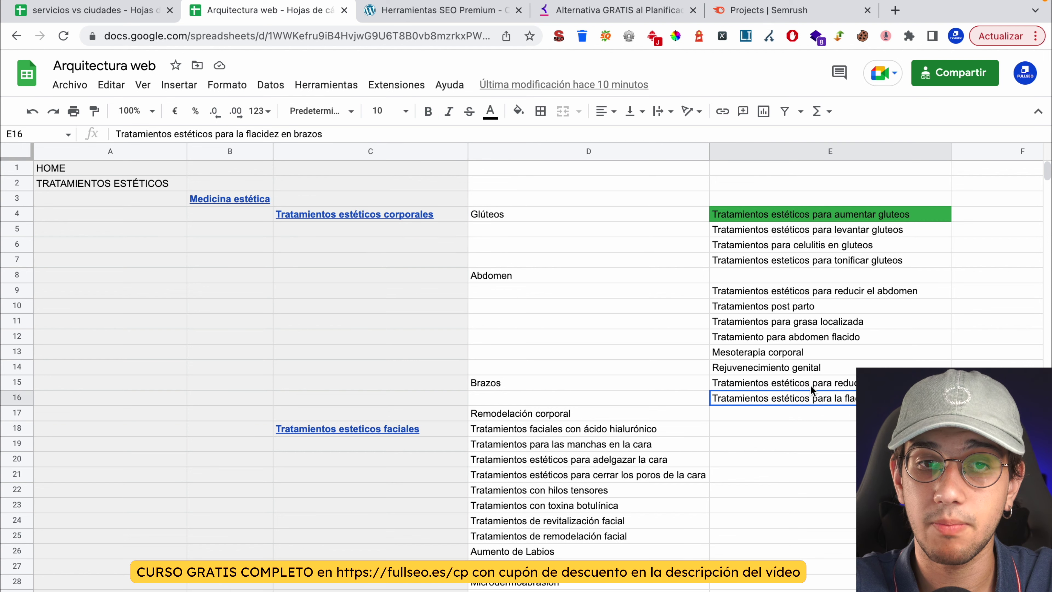
left_click(377, 216)
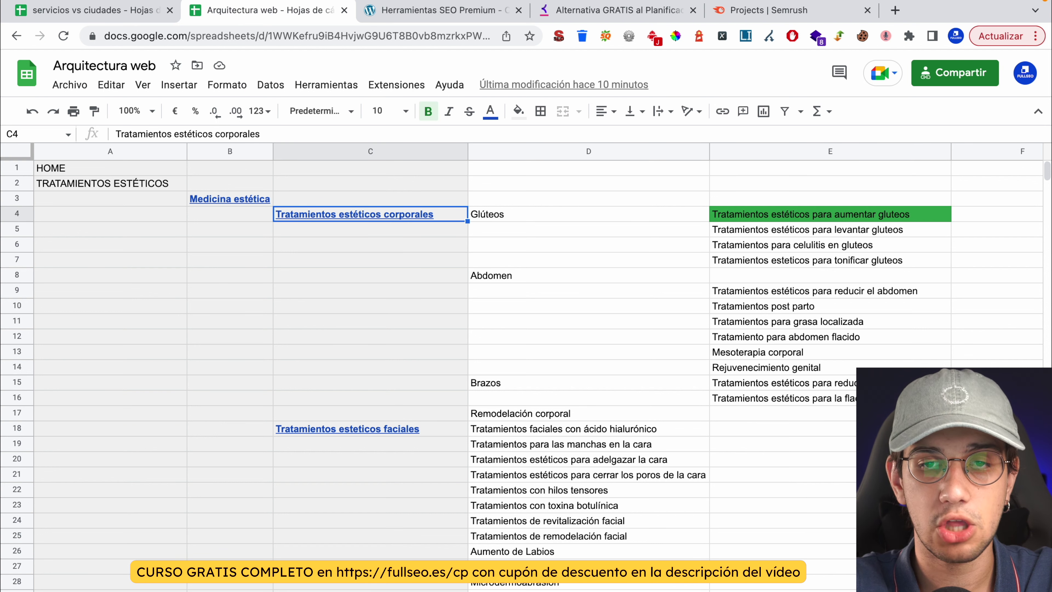
left_click(795, 400)
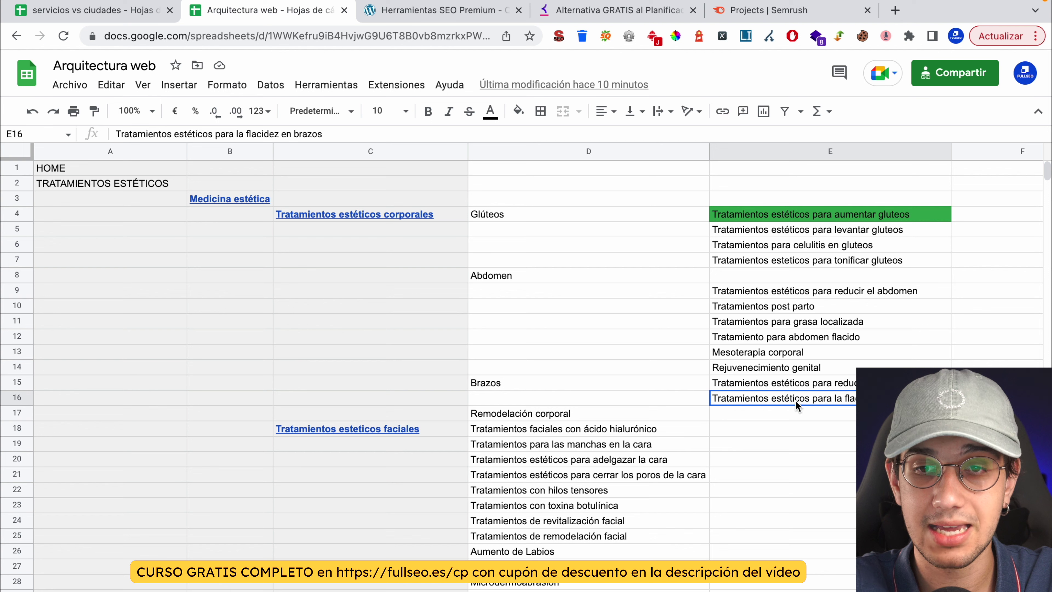
Open the keyword sheet linked in C4 and examine the body treatment keywords in A2 through A5, including the full row A4:C4.
left_click(391, 215)
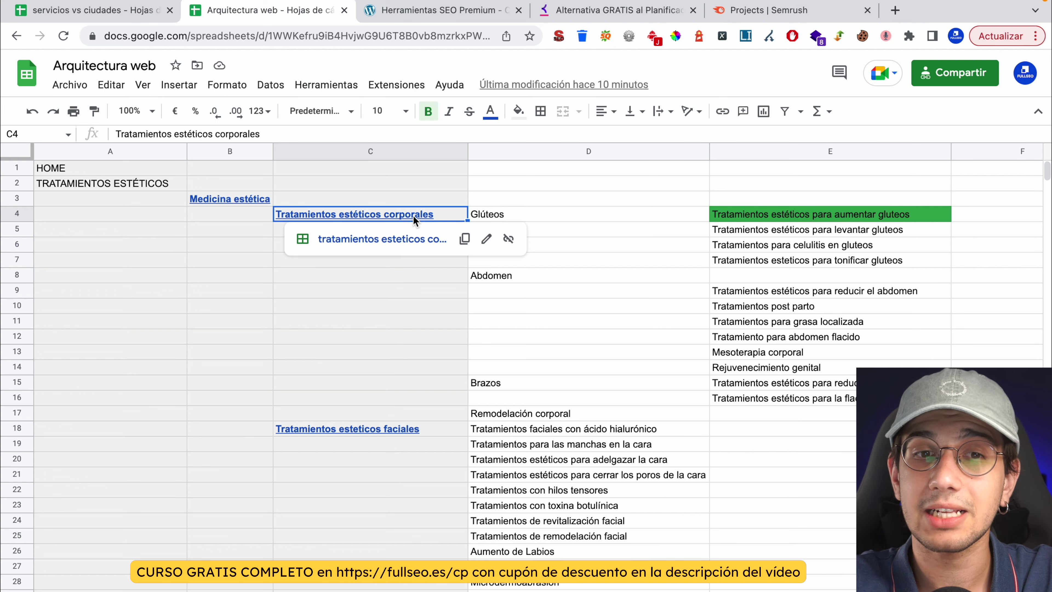
left_click(405, 239)
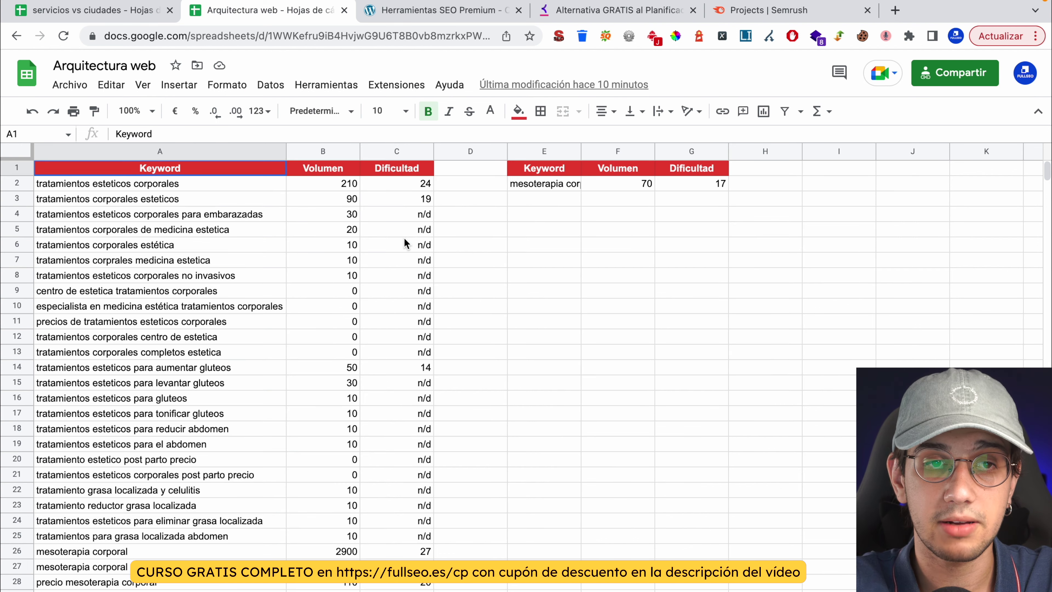
left_click(134, 188)
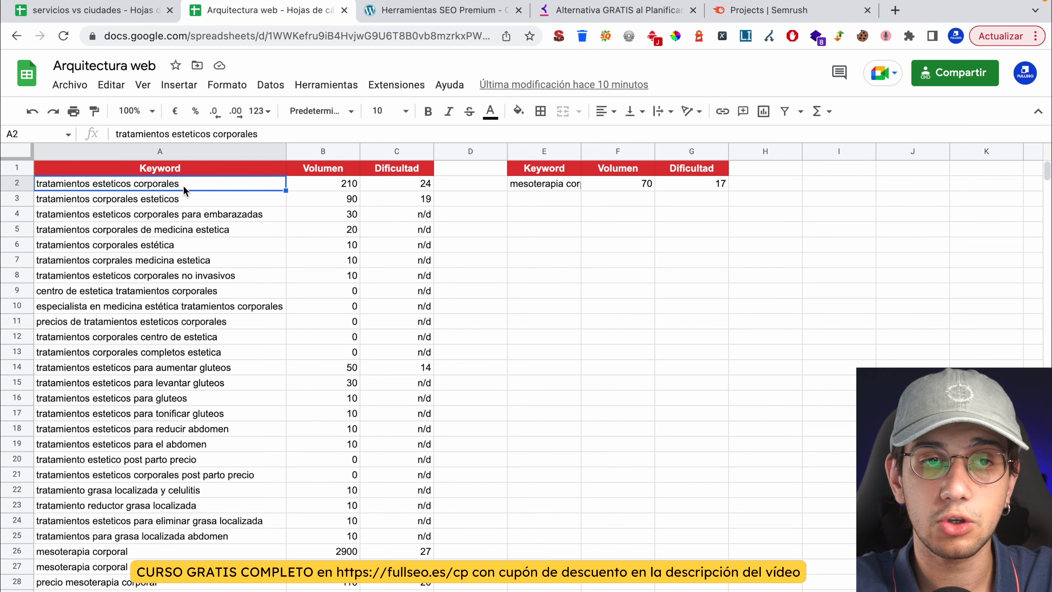
left_click(171, 198)
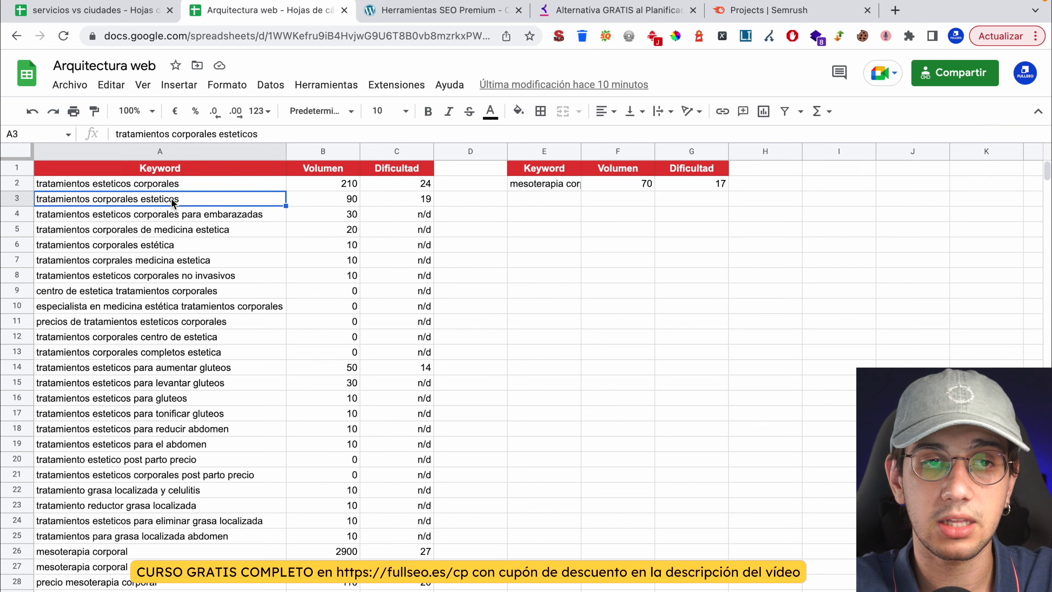
left_click(206, 216)
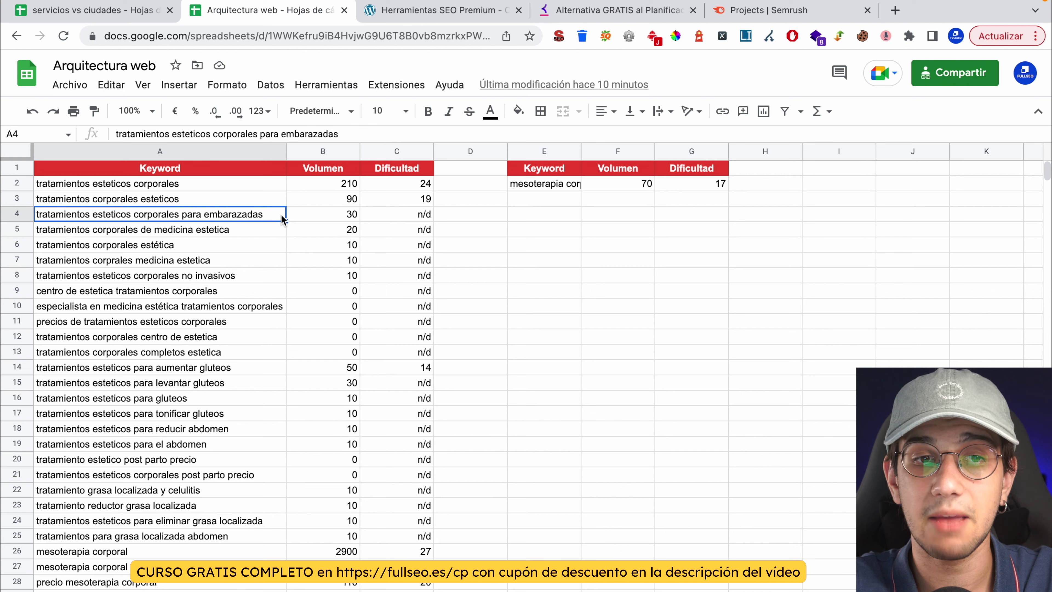
left_click_drag(267, 217, 420, 218)
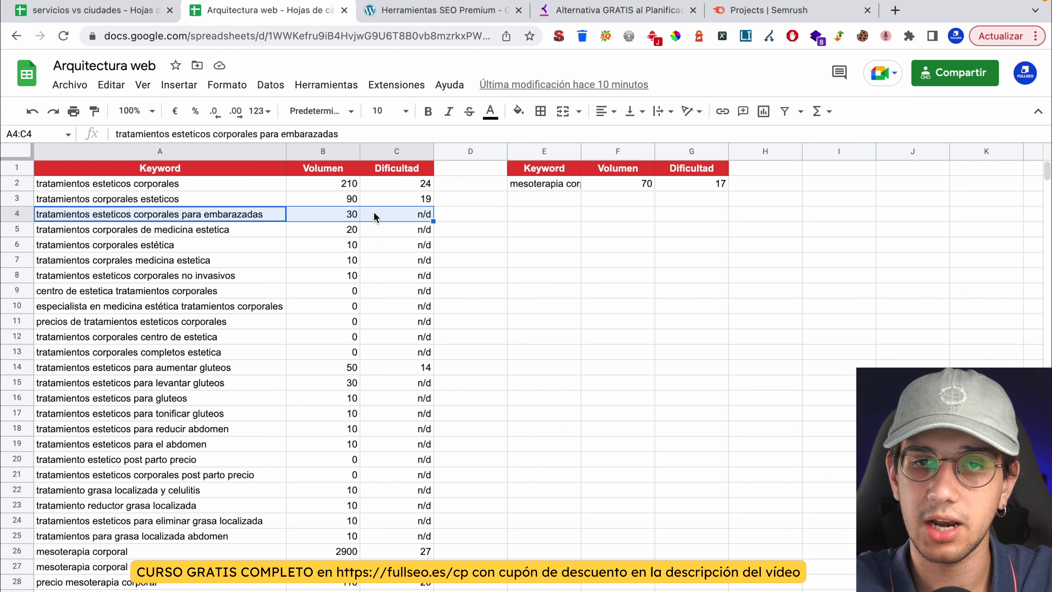
left_click(253, 231)
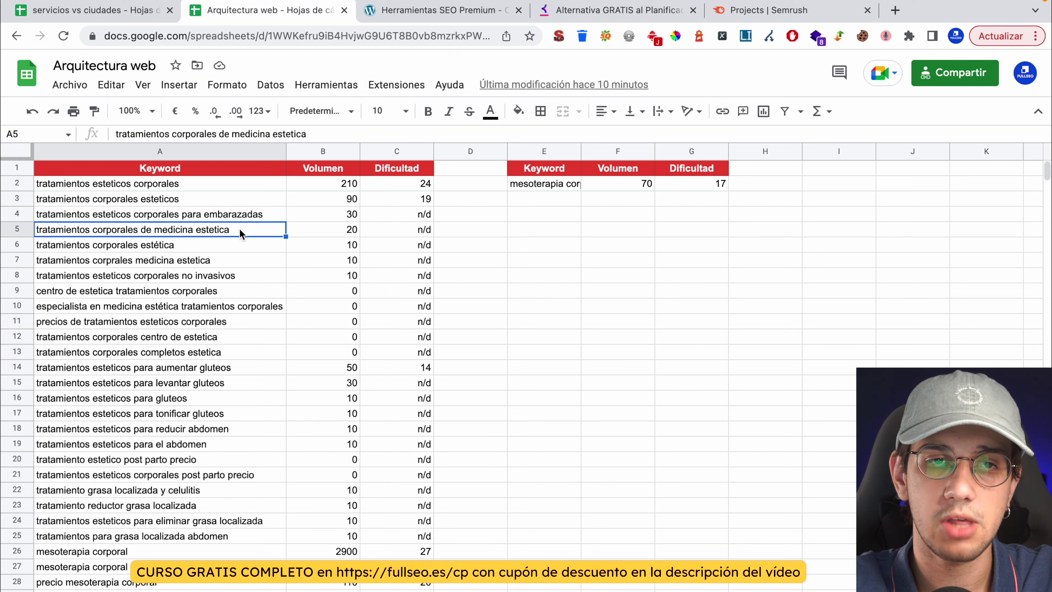
Go through the general body treatment keywords in column A down to A13 and back up to A4.
left_click(193, 251)
left_click(192, 265)
left_click(192, 295)
left_click(192, 326)
left_click(194, 352)
left_click(195, 308)
left_click(196, 281)
left_click(194, 244)
left_click(195, 215)
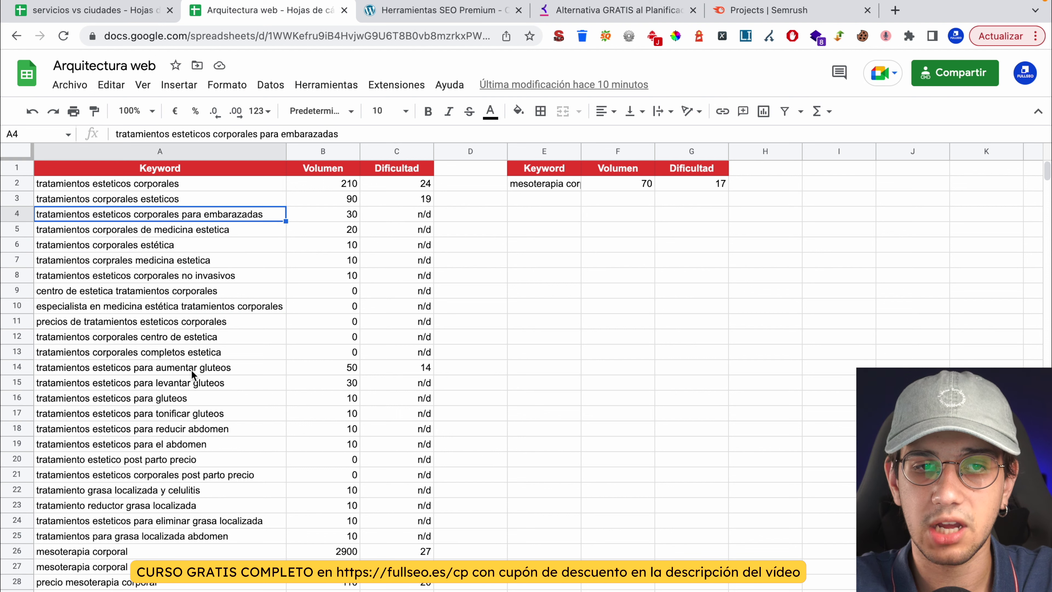
Compare the keyword tratamientos esteticos para levantar gluteos in A15 with its matching treatment in E5 of the architecture sheet.
left_click(191, 383)
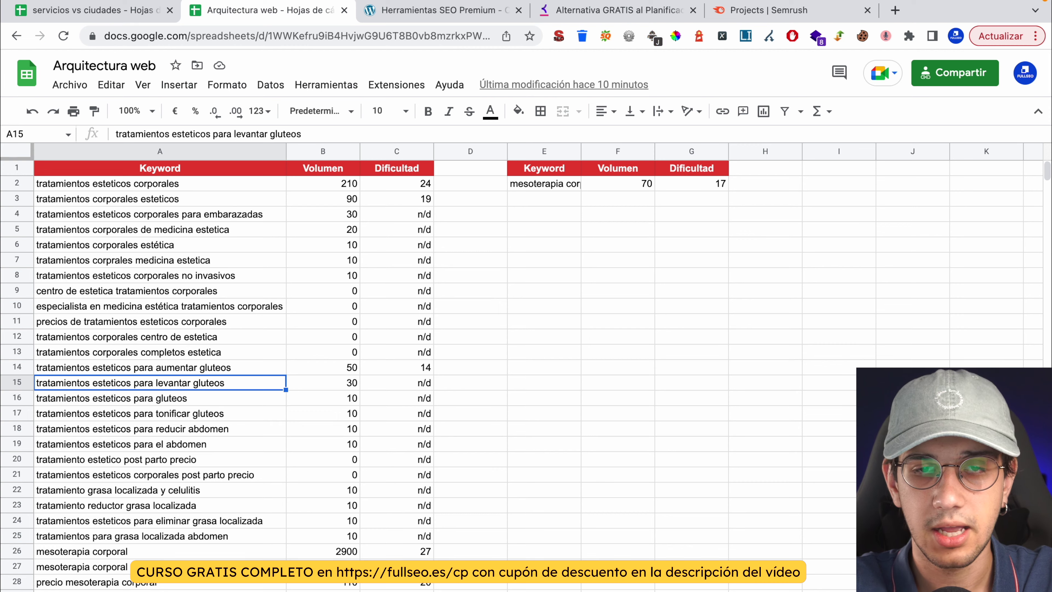
key("alt+Down")
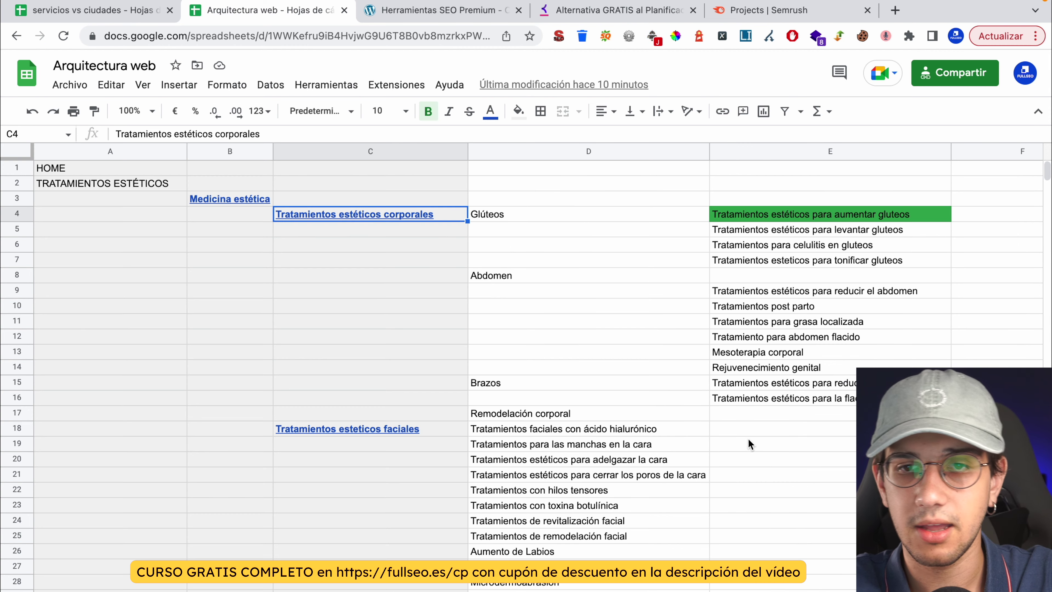
left_click(844, 235)
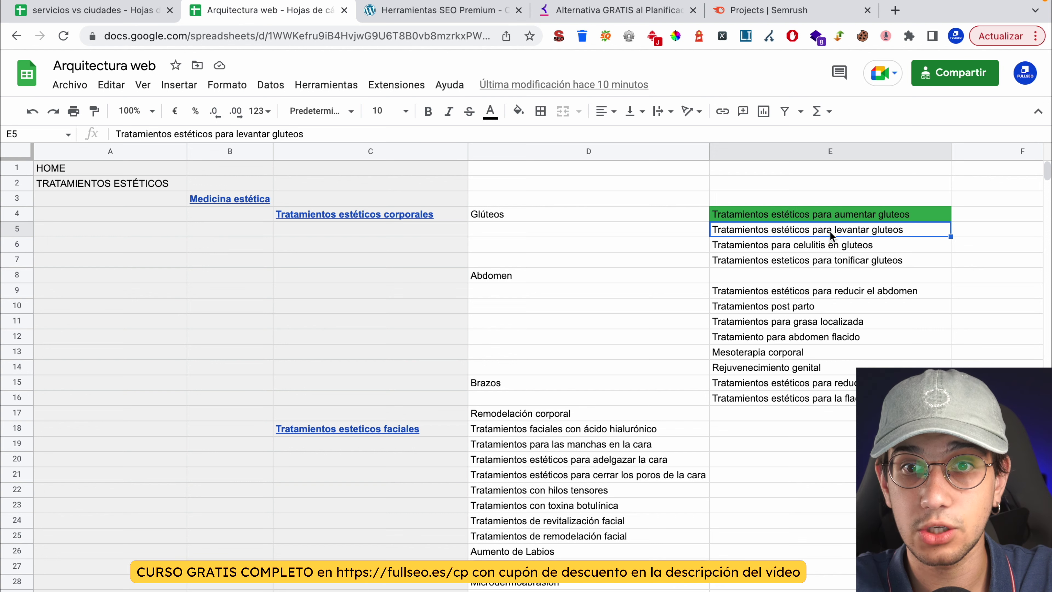
Reopen the keyword sheet linked in C4 to examine A15:C15, and return to the buttock cellulite treatment in E6.
left_click(408, 214)
left_click(408, 245)
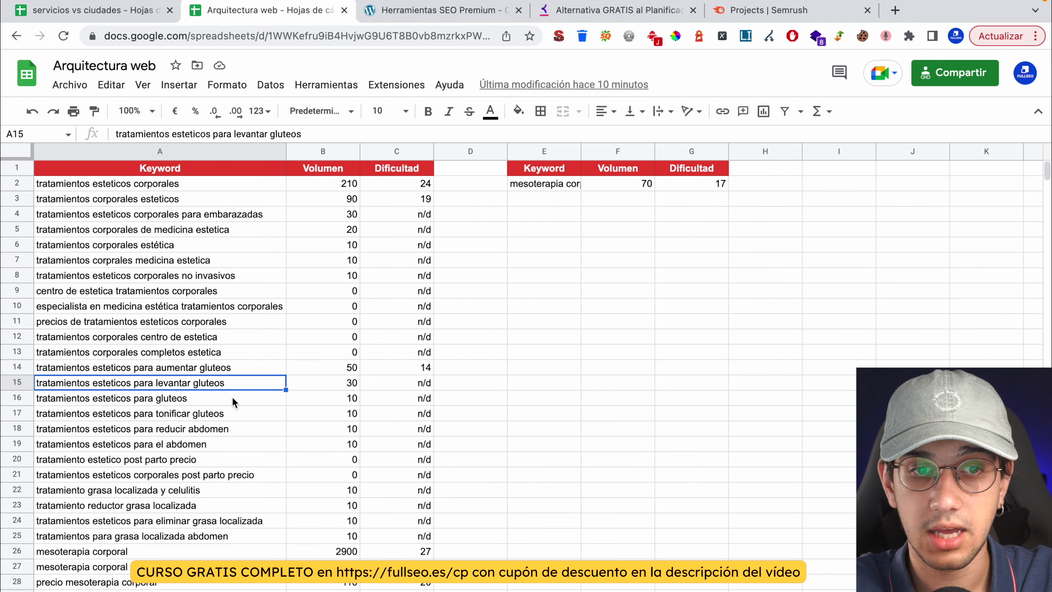
left_click_drag(201, 383, 420, 388)
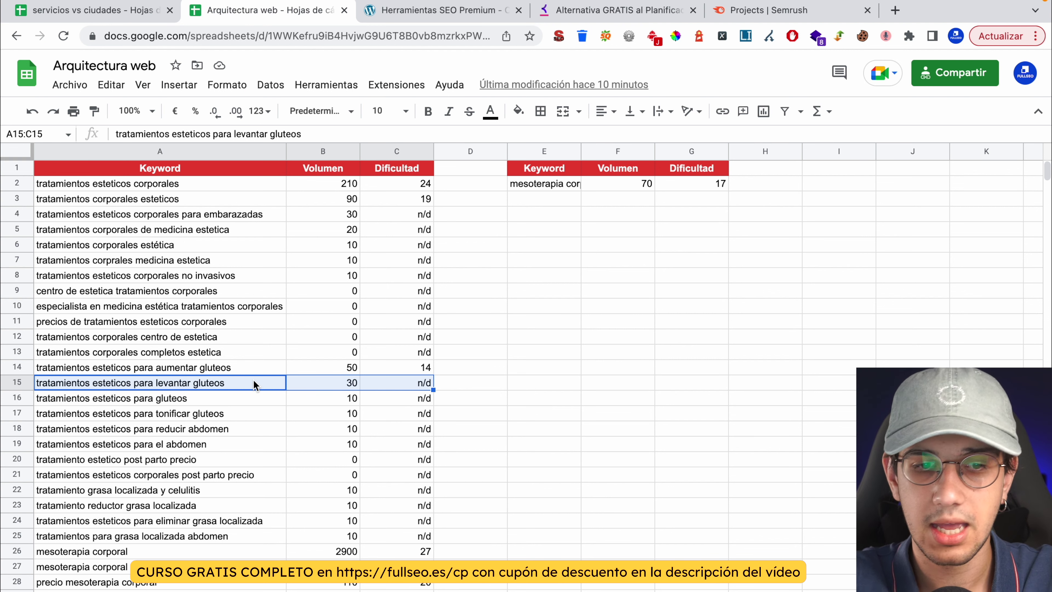
key("super+c")
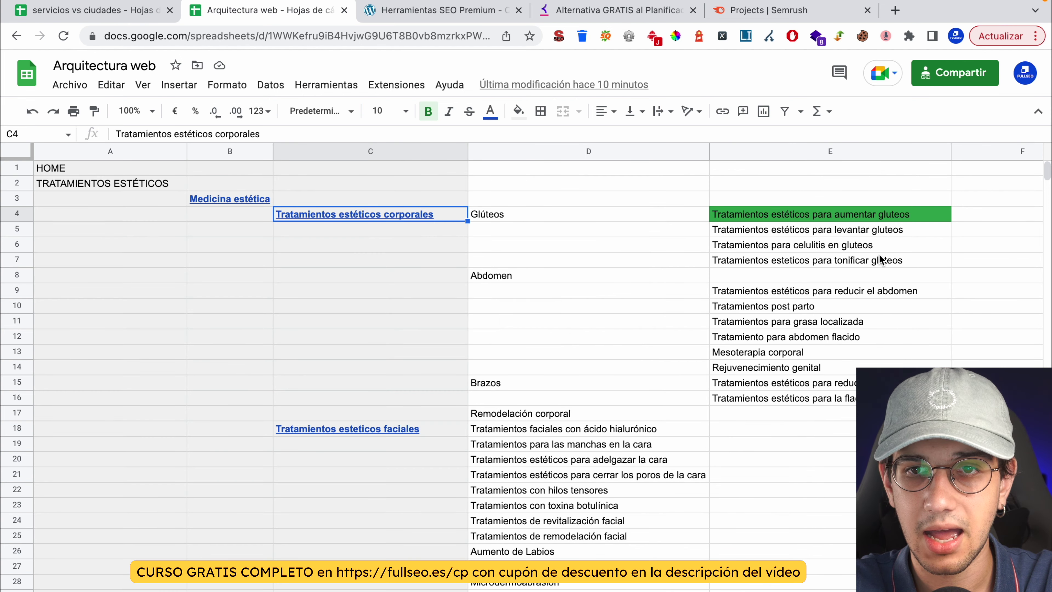
left_click(860, 245)
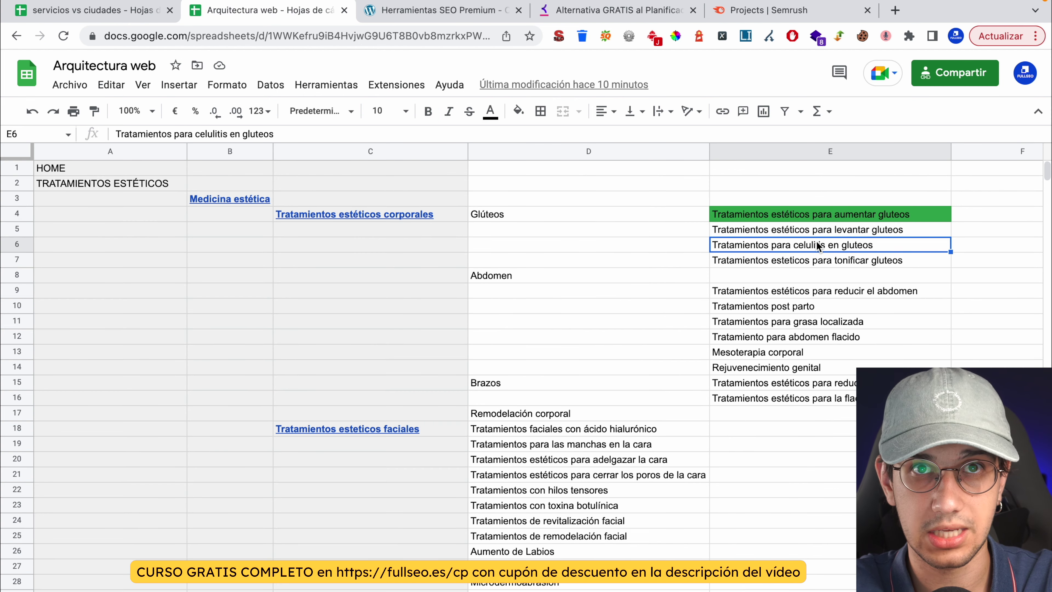
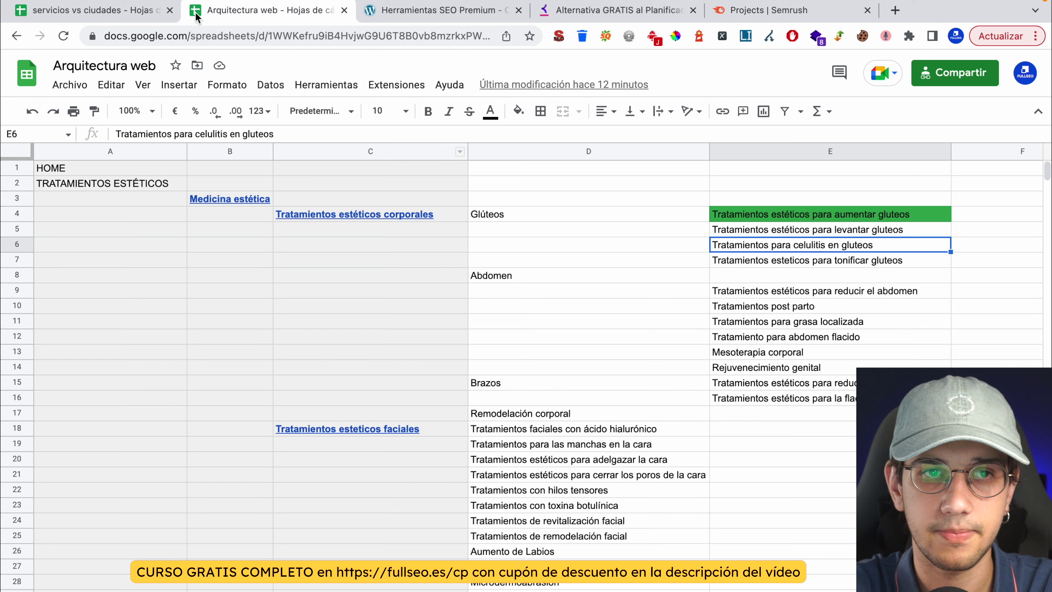
Switch to the servicios vs ciudades spreadsheet and add a blank sheet named agencia seo madrid for the keyword in C11.
left_click(120, 5)
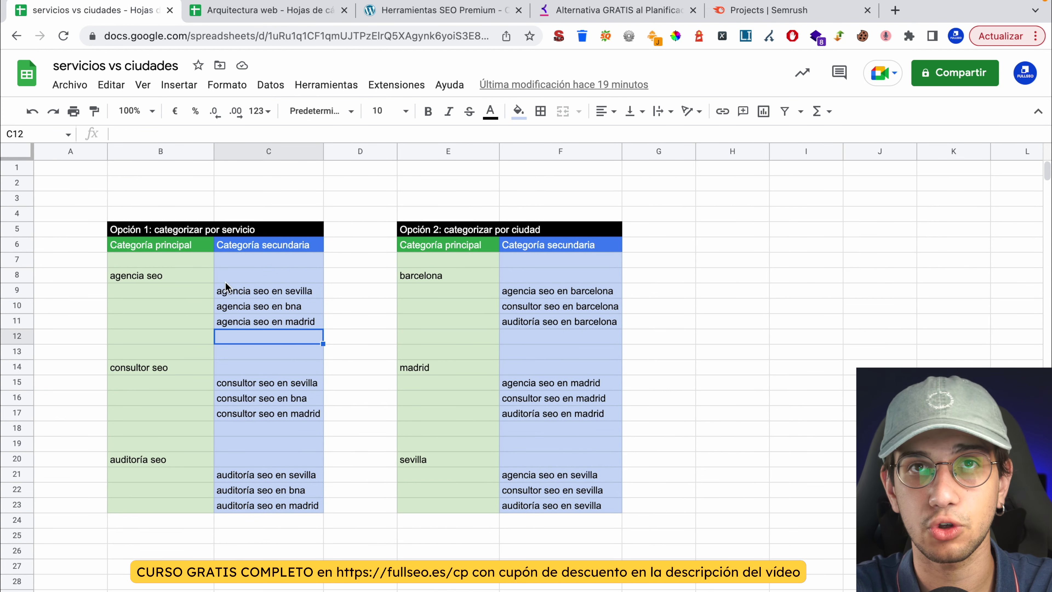
left_click(278, 295)
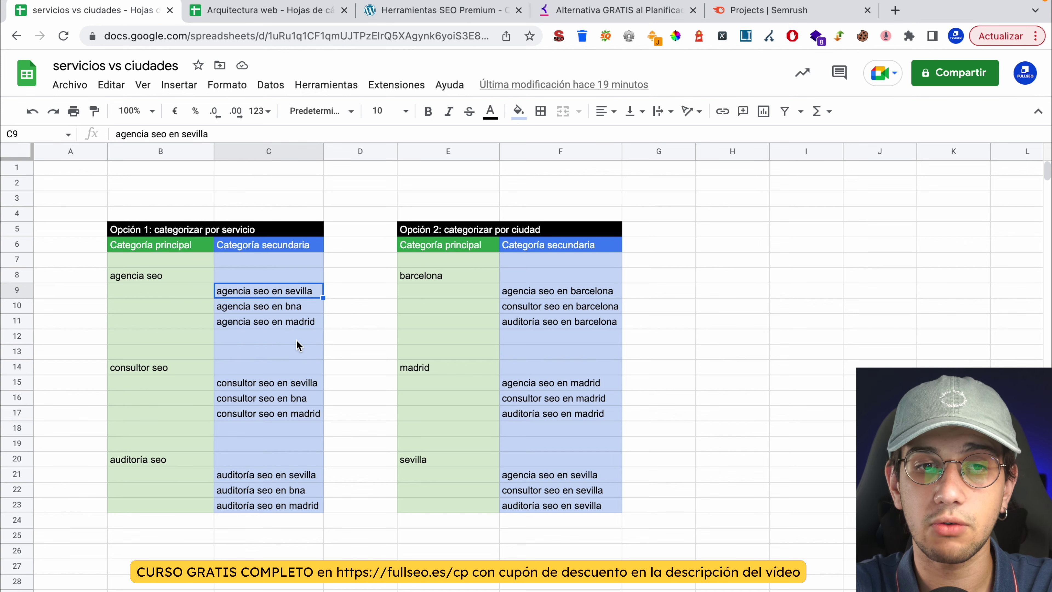
left_click(288, 326)
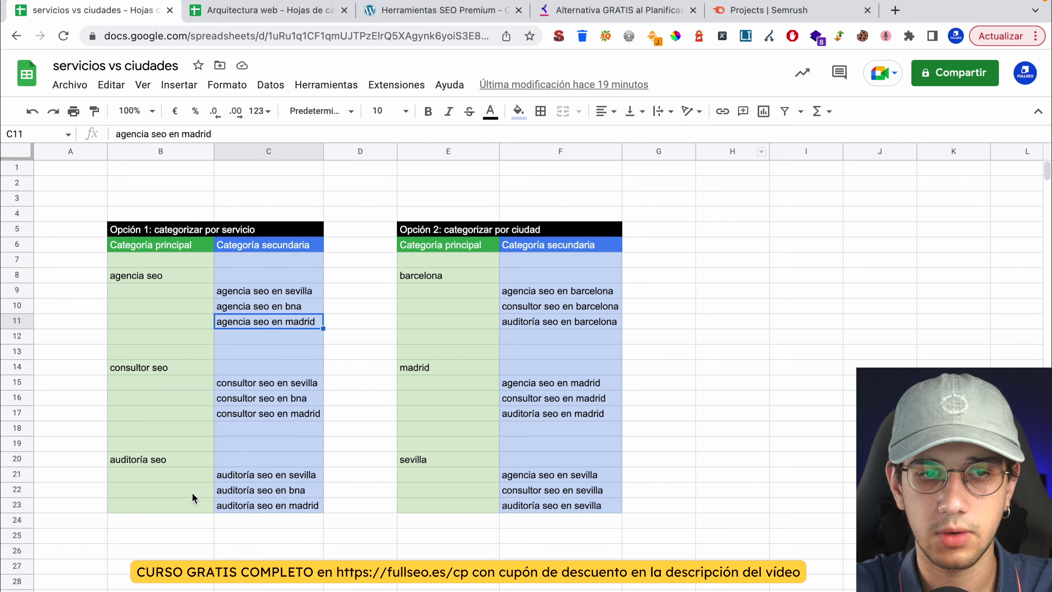
key("shift+F11")
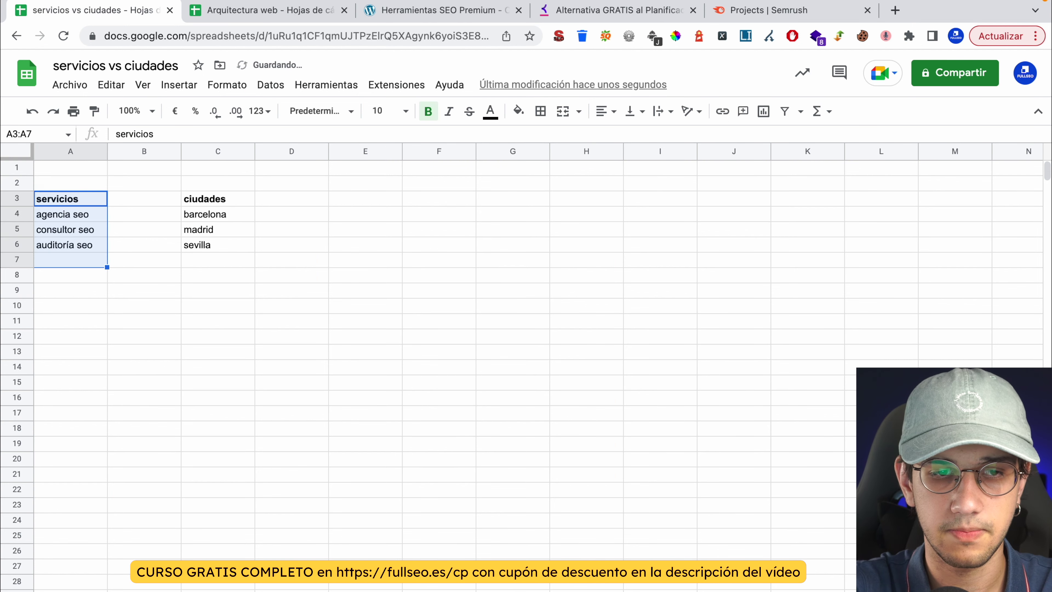
left_click(206, 235)
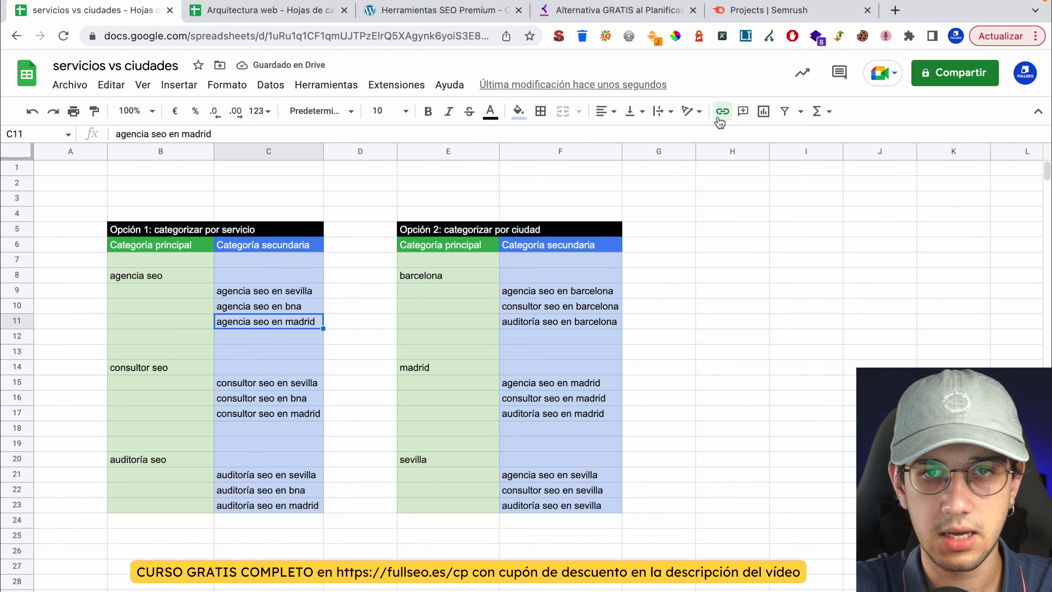
Link agencia seo en madrid in C11 to the agencia seo madrid sheet and follow the link.
left_click(723, 111)
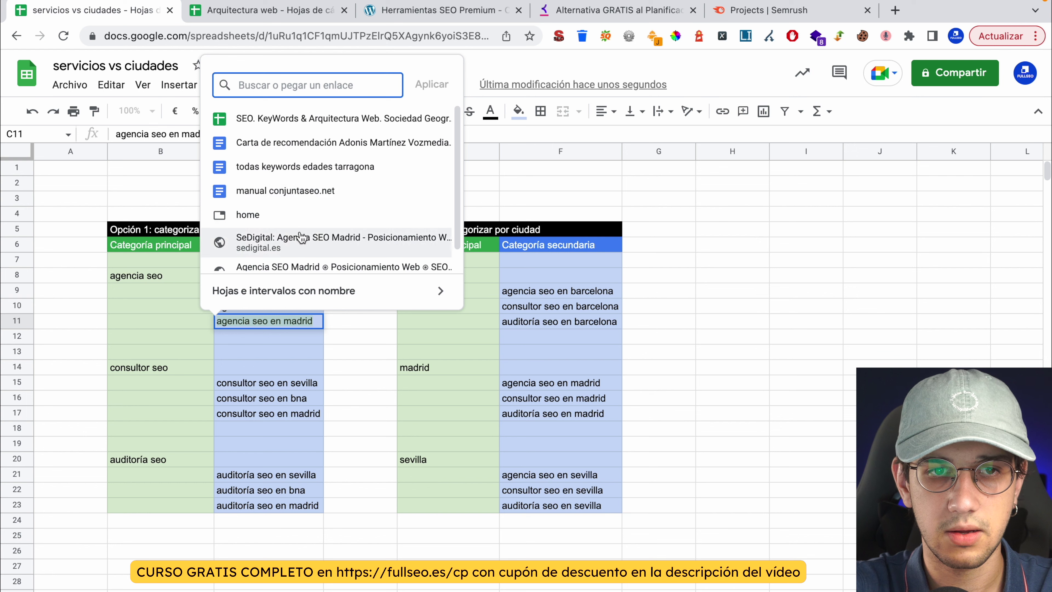
scroll(305, 242, "down", 1)
type("a")
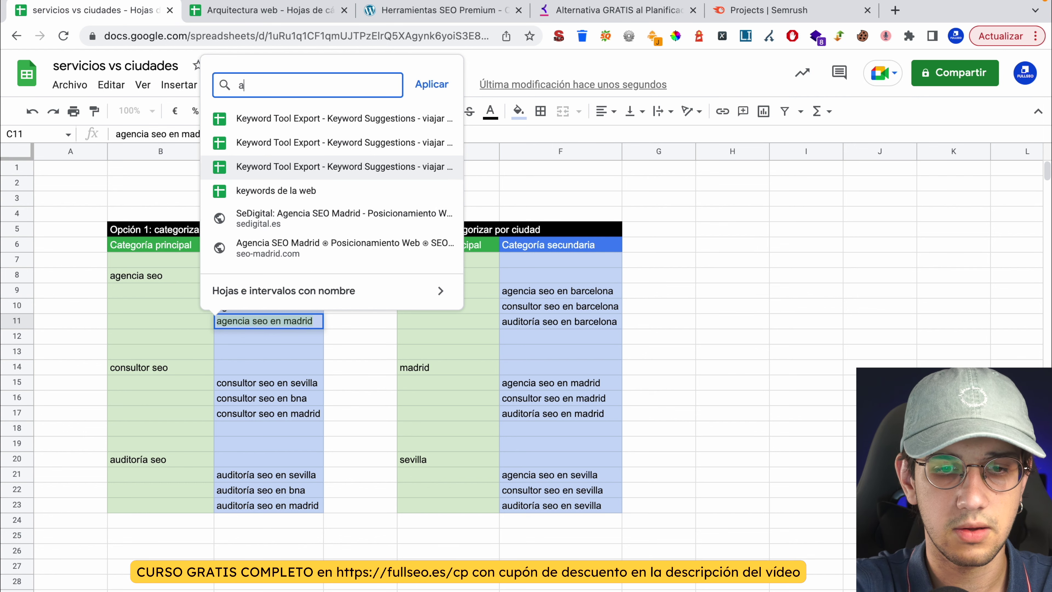
type("gencia seo madrid")
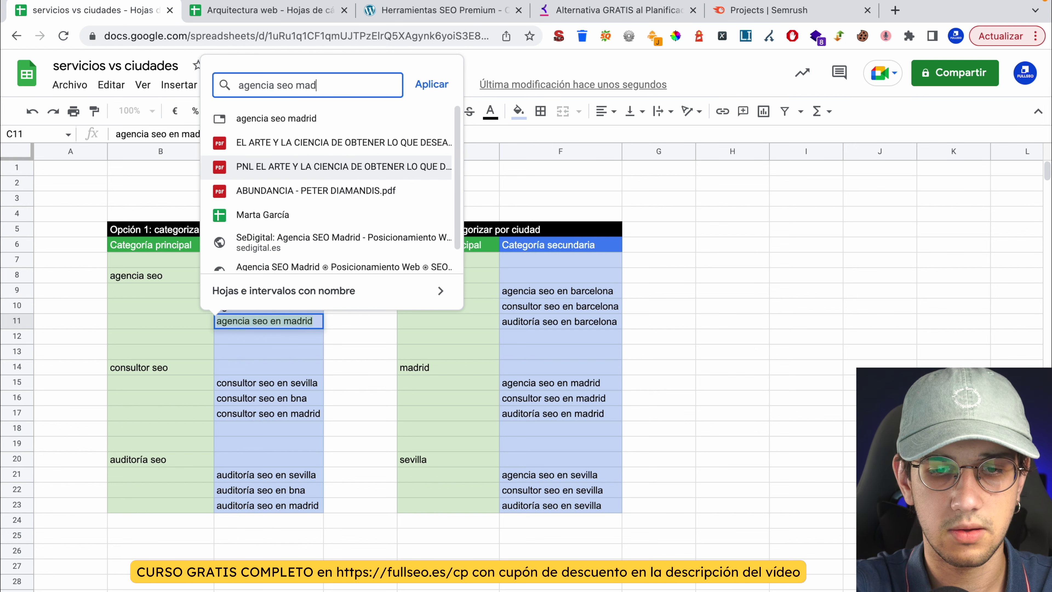
left_click(265, 120)
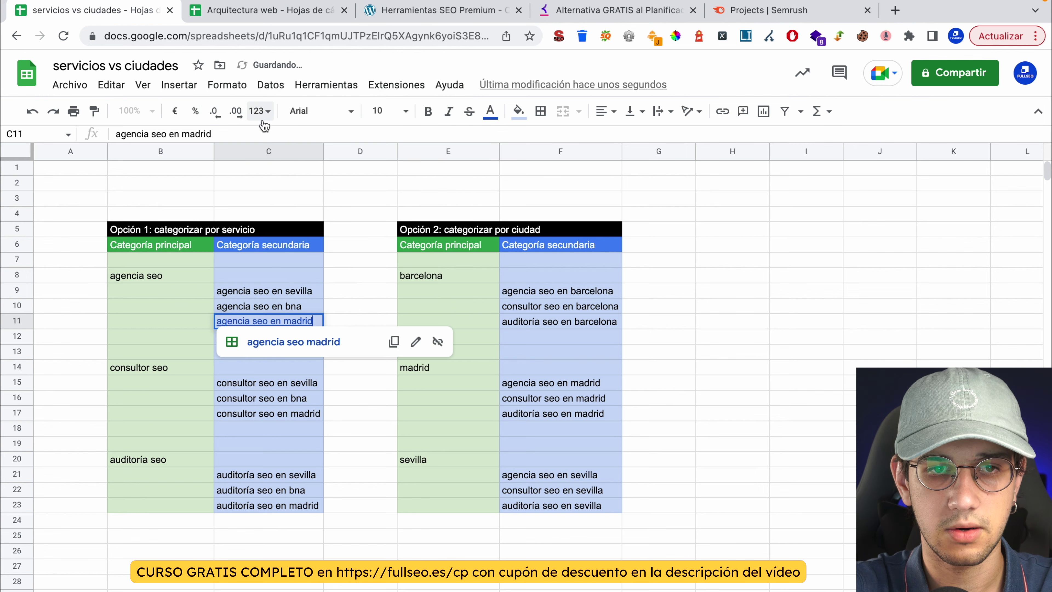
left_click(563, 368)
left_click(275, 327)
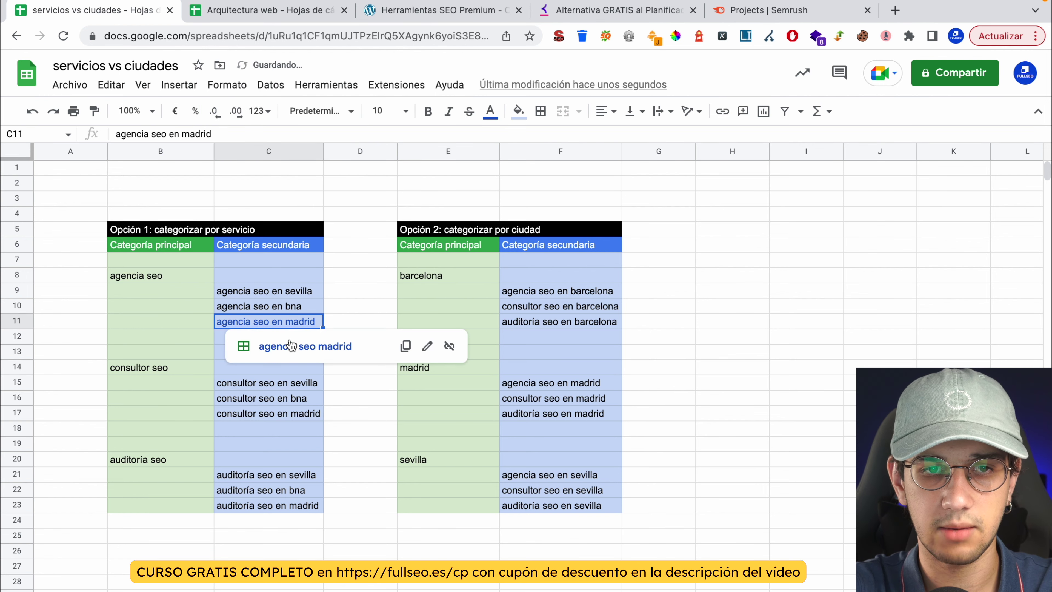
left_click(291, 347)
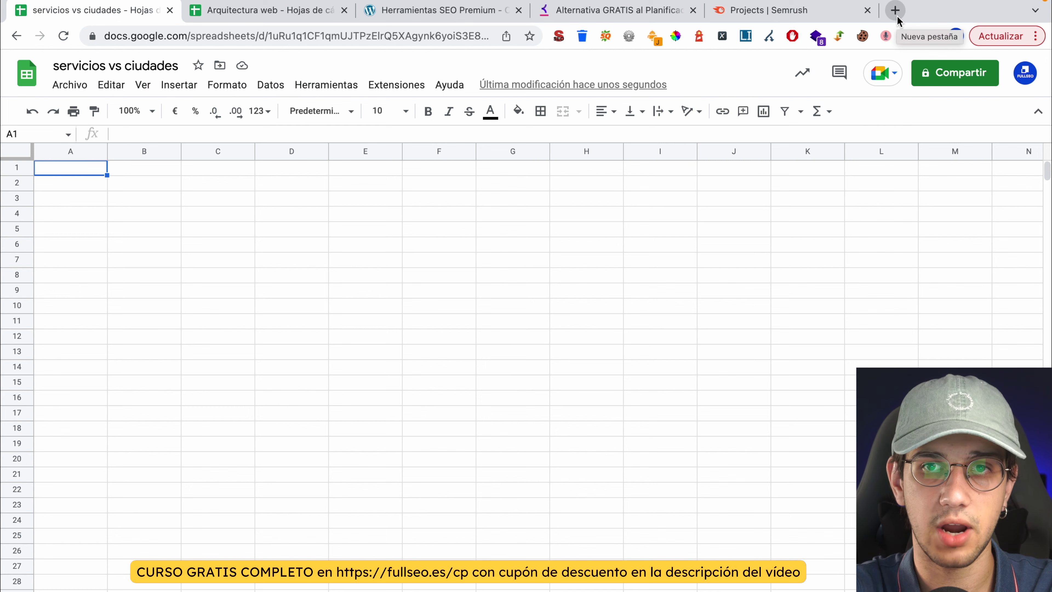
Look over the keyword research options in Semrush, Keyword Tool and conjuntaseo.net, ending at Semrush's domain or keyword search.
left_click(758, 15)
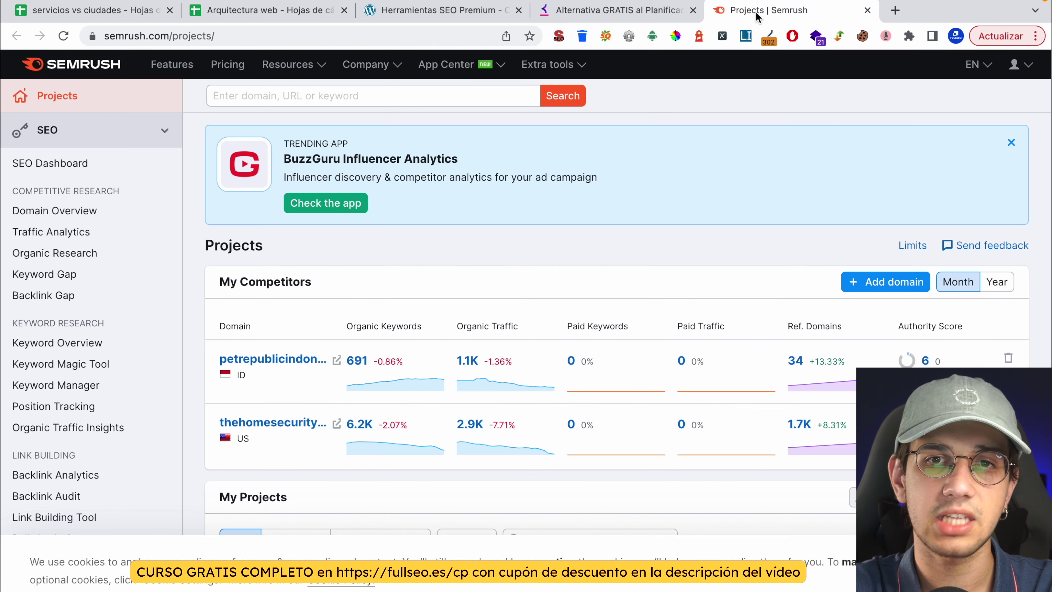
left_click(612, 12)
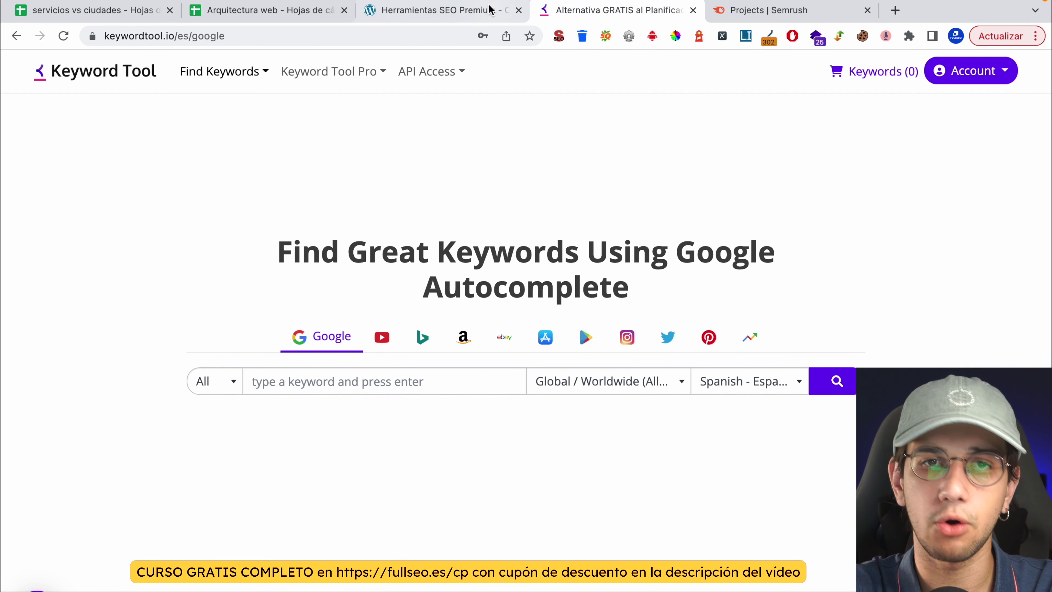
left_click(478, 8)
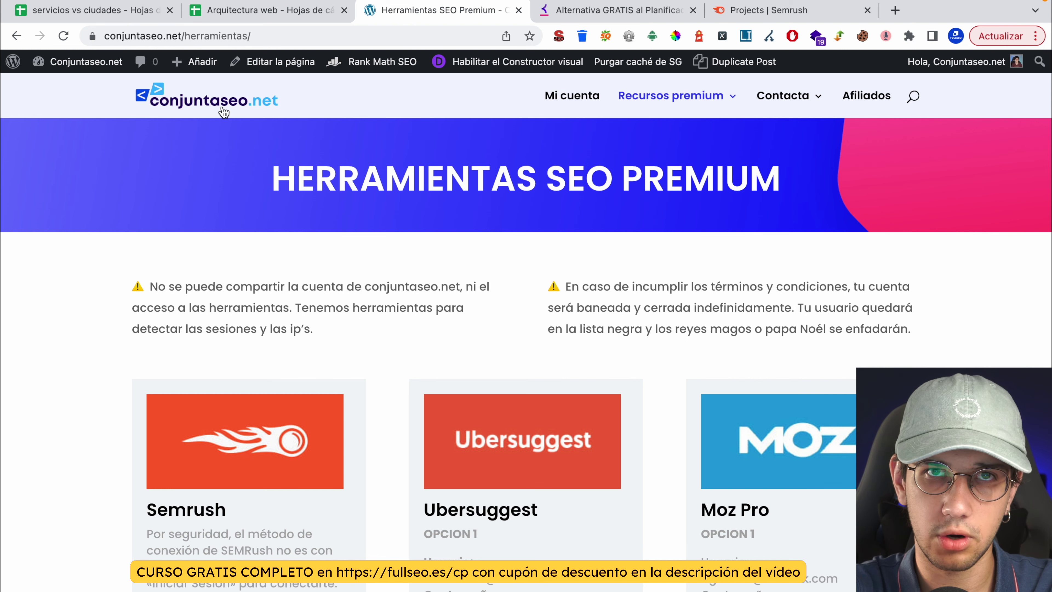
left_click(788, 10)
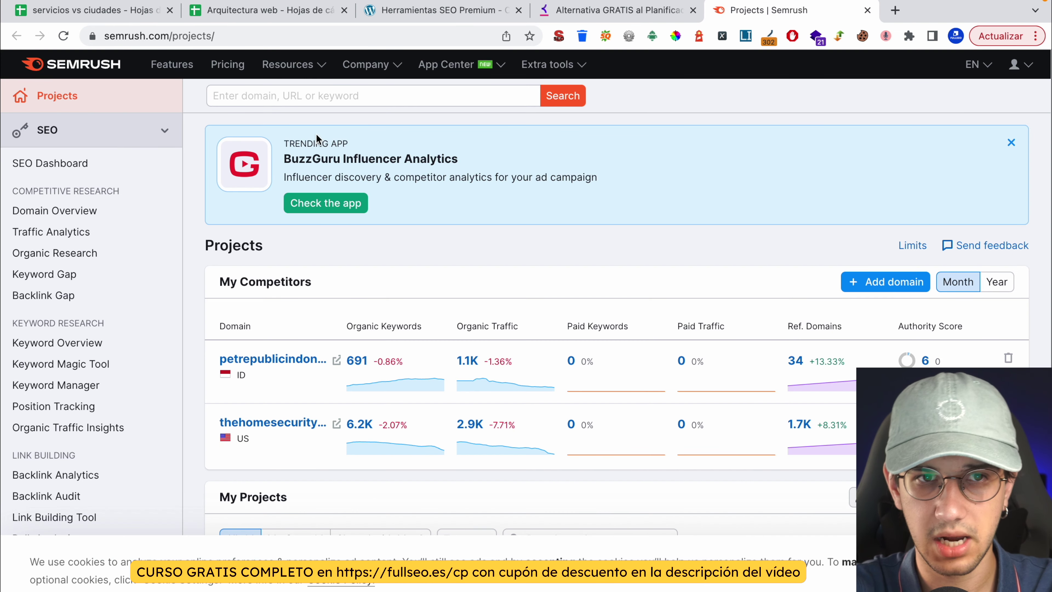
left_click(304, 97)
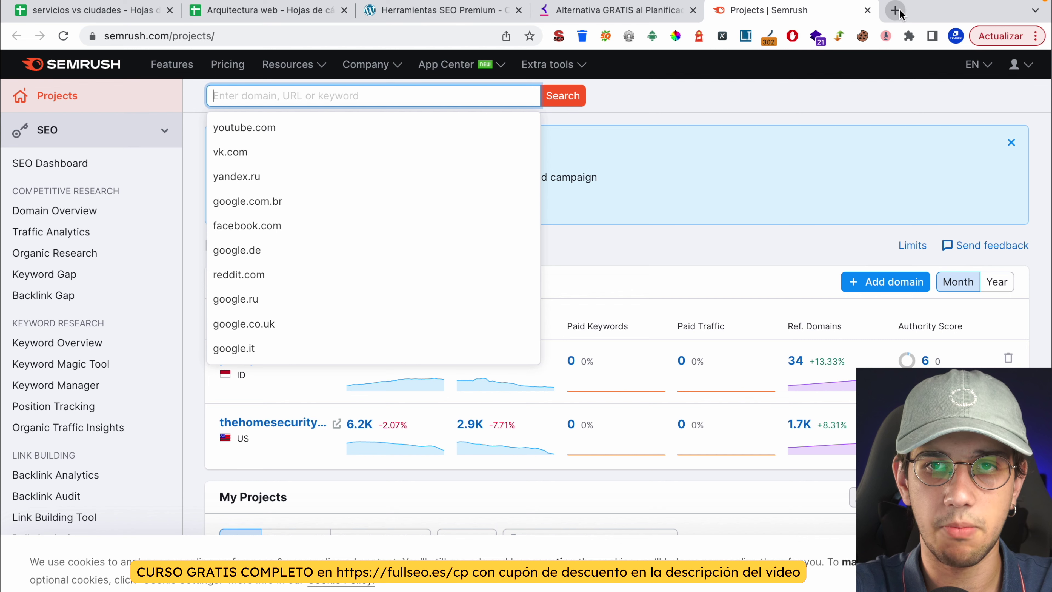
Close the Arquitectura web spreadsheet and open a blank browser tab.
left_click(280, 9)
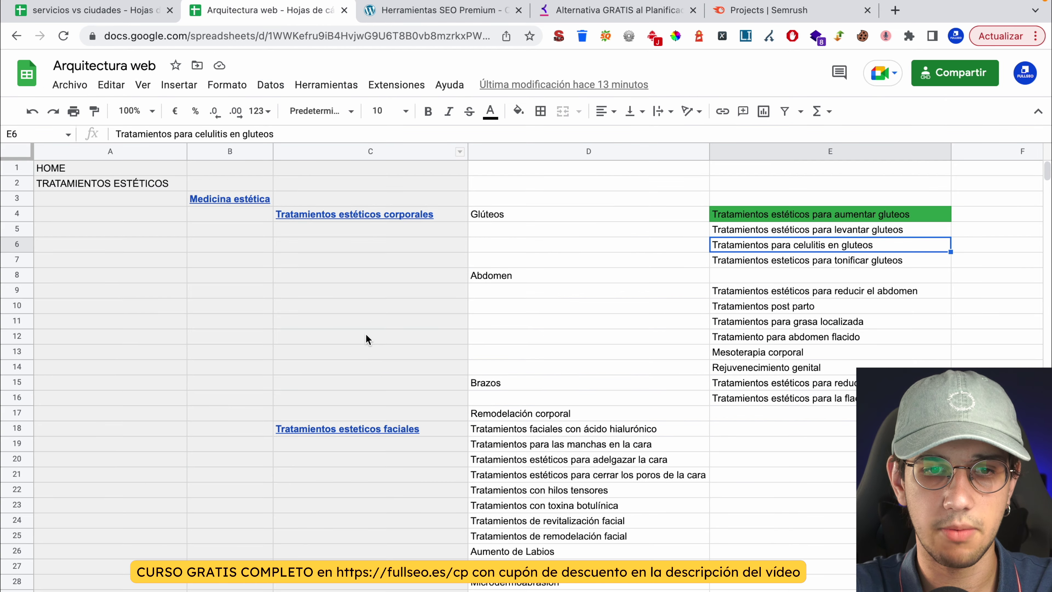
left_click(344, 9)
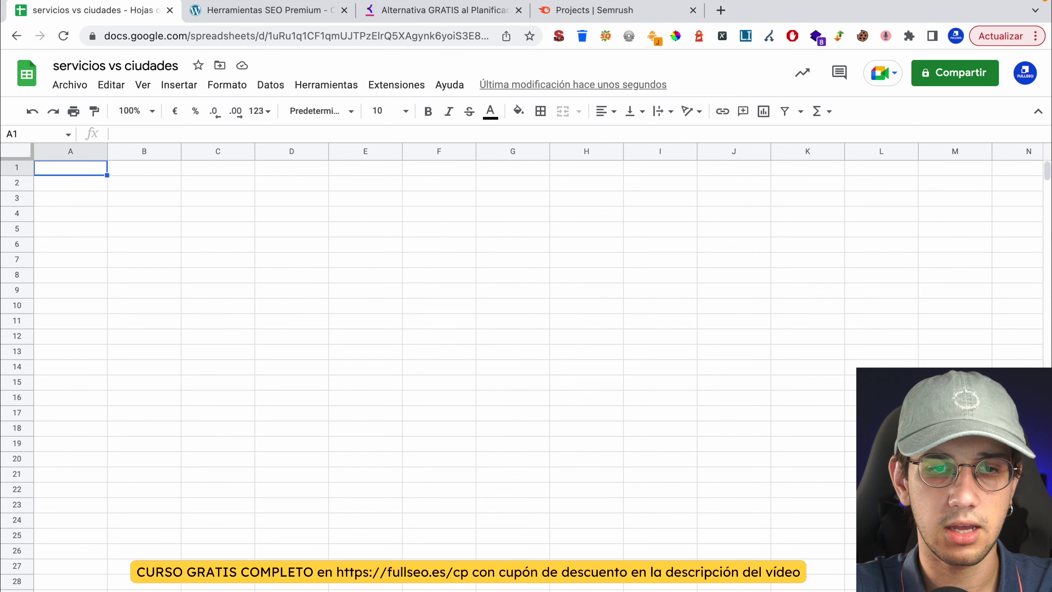
left_click(721, 11)
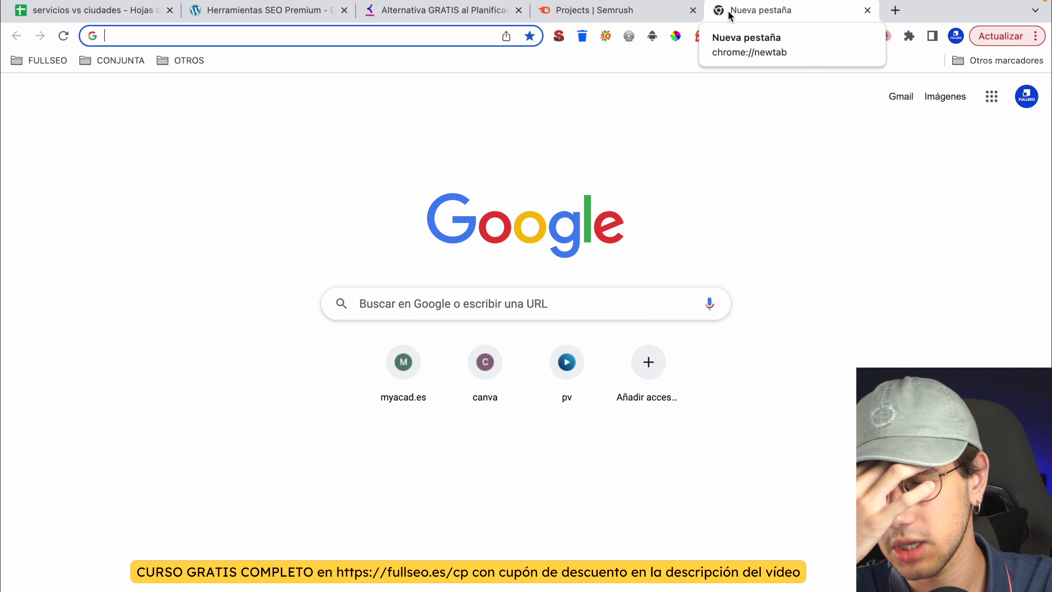
Search Google for agencia seo madrid and look through the ranked agency results.
type("age")
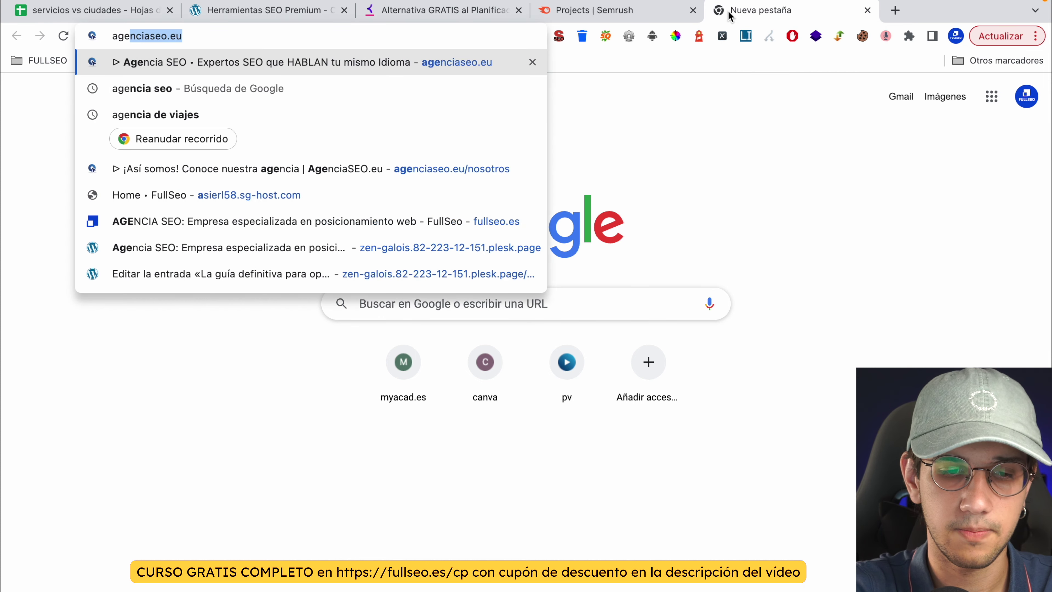
type("ncia seo madrid")
key("Return")
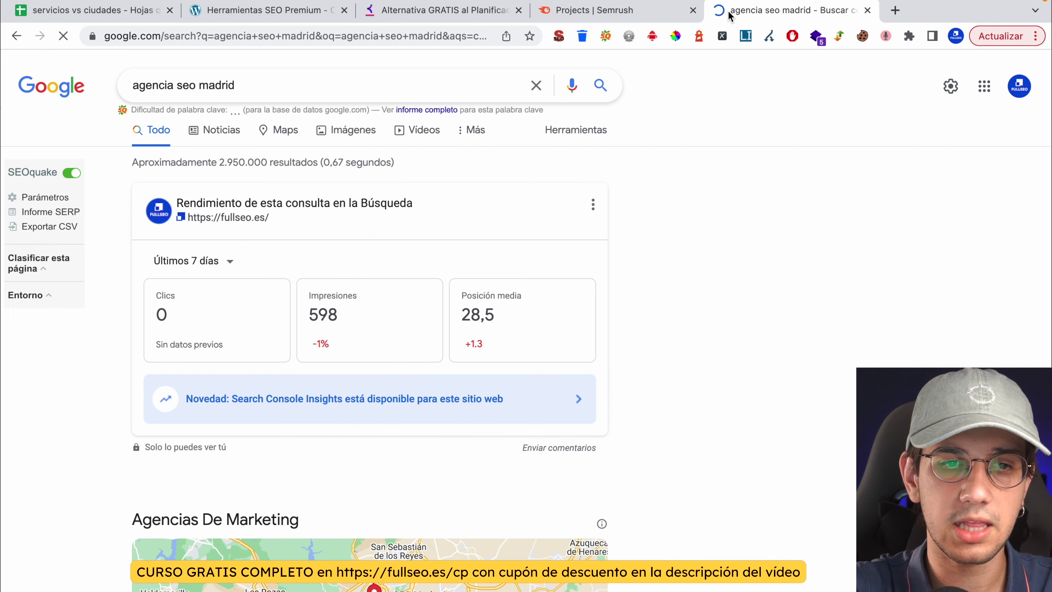
scroll(798, 391, "down", 10)
scroll(798, 397, "down", 2)
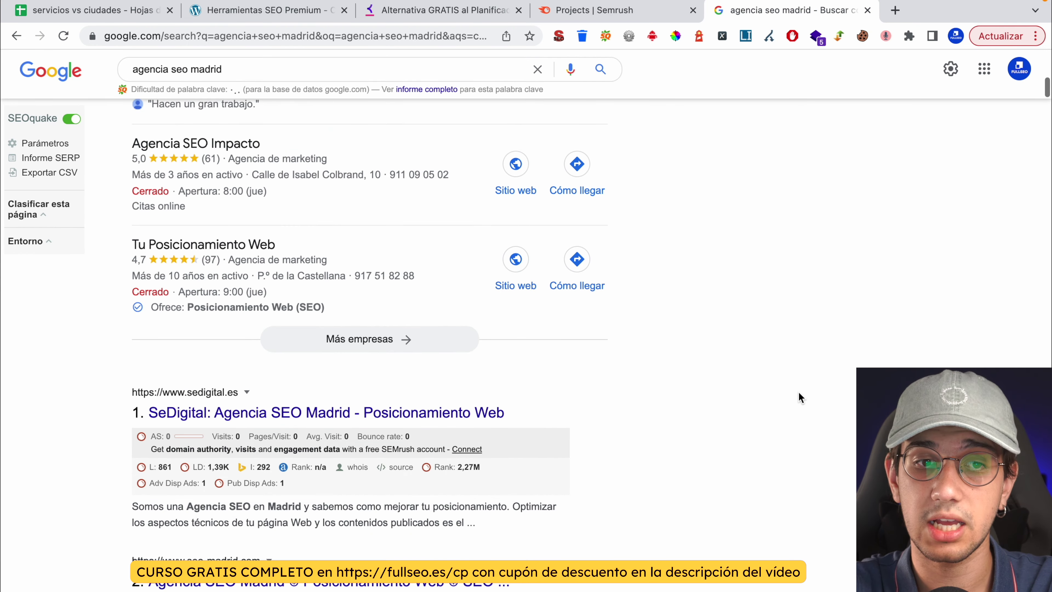
scroll(798, 397, "down", 2)
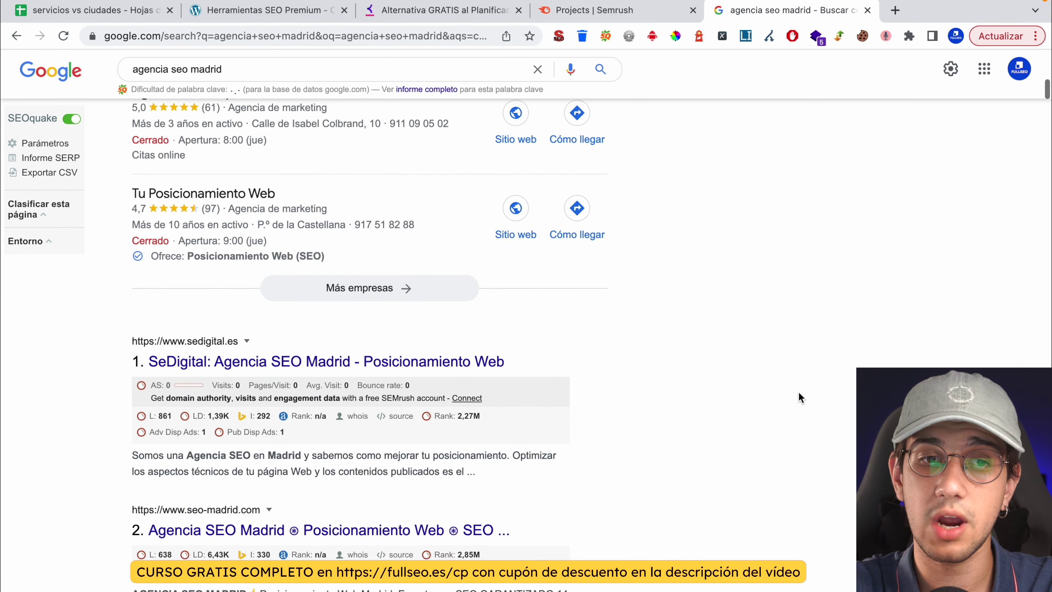
Open the first organic result, sedigital.es, review its home page down to the footer, and close it.
left_click(424, 371)
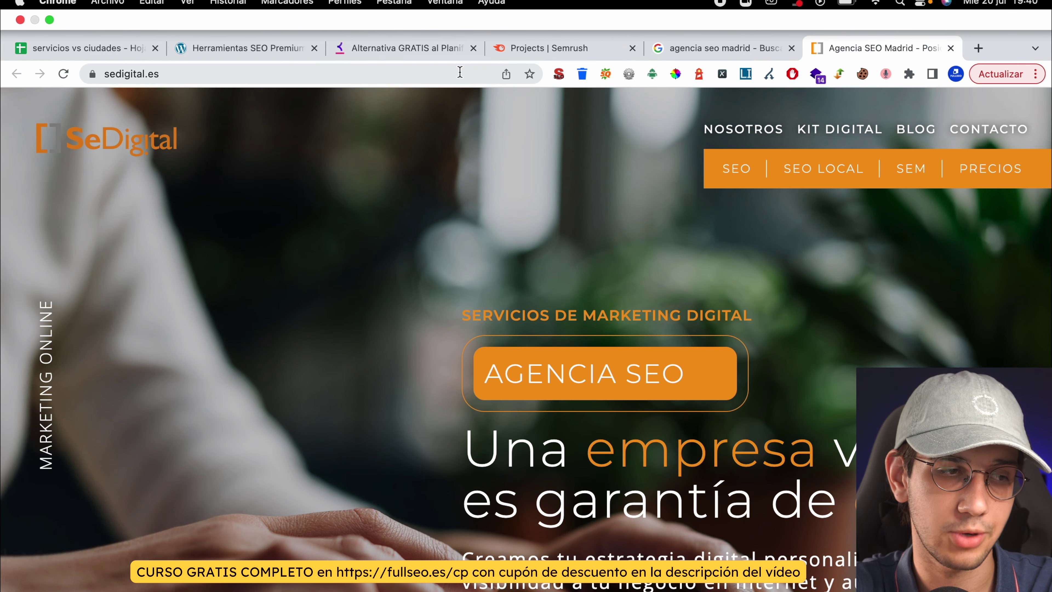
left_click(460, 71)
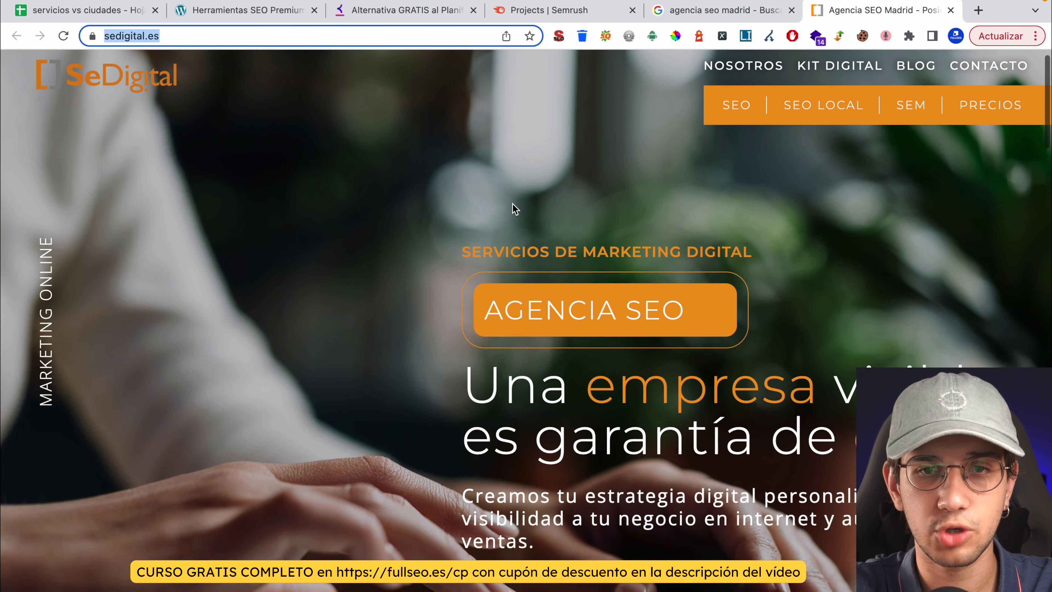
scroll(513, 248, "down", 10)
scroll(514, 209, "down", 1)
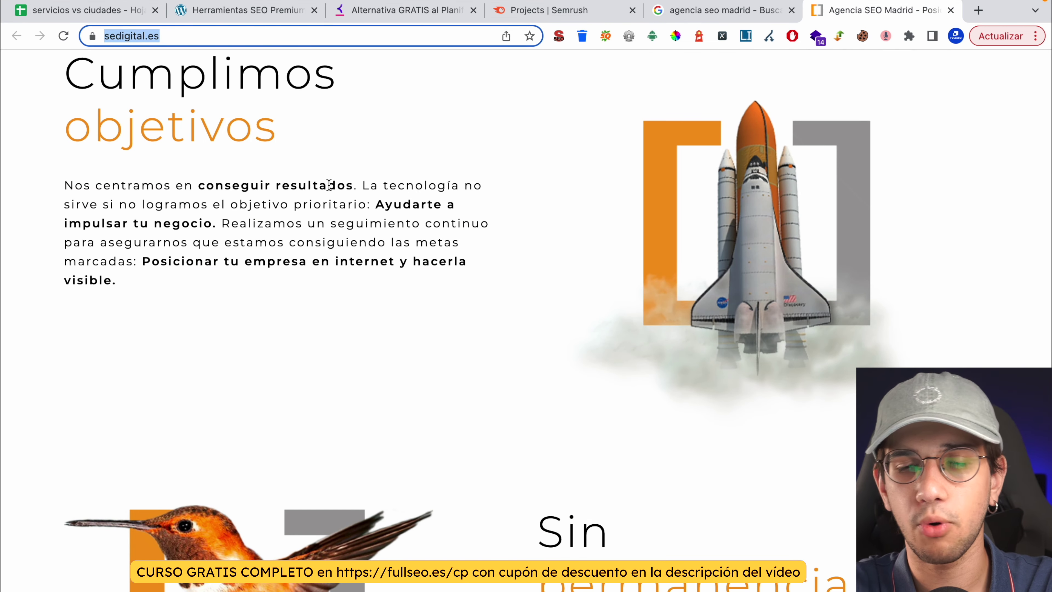
scroll(343, 235, "down", 20)
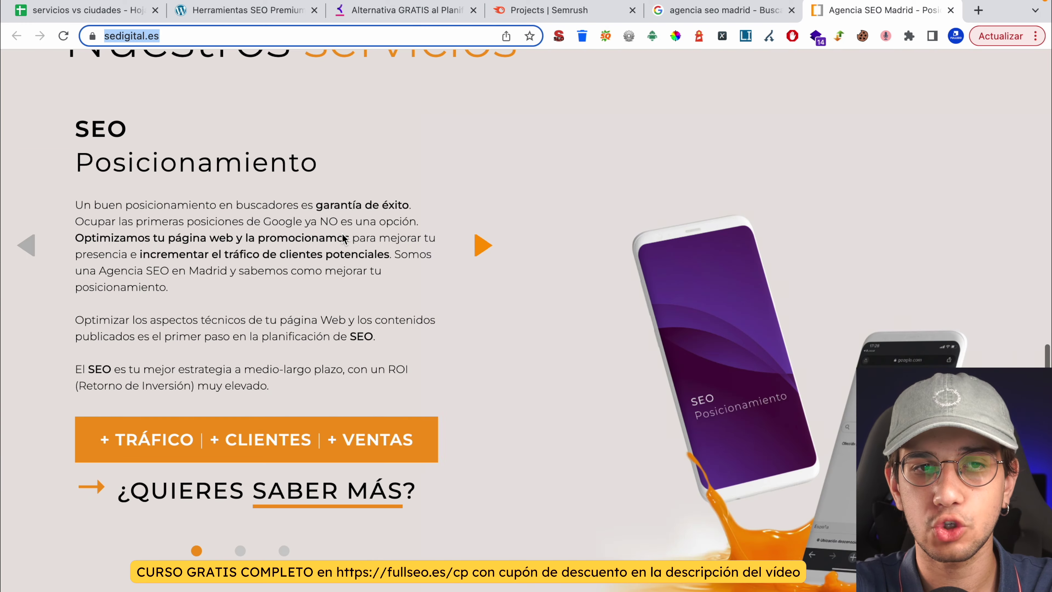
scroll(343, 233, "down", 5)
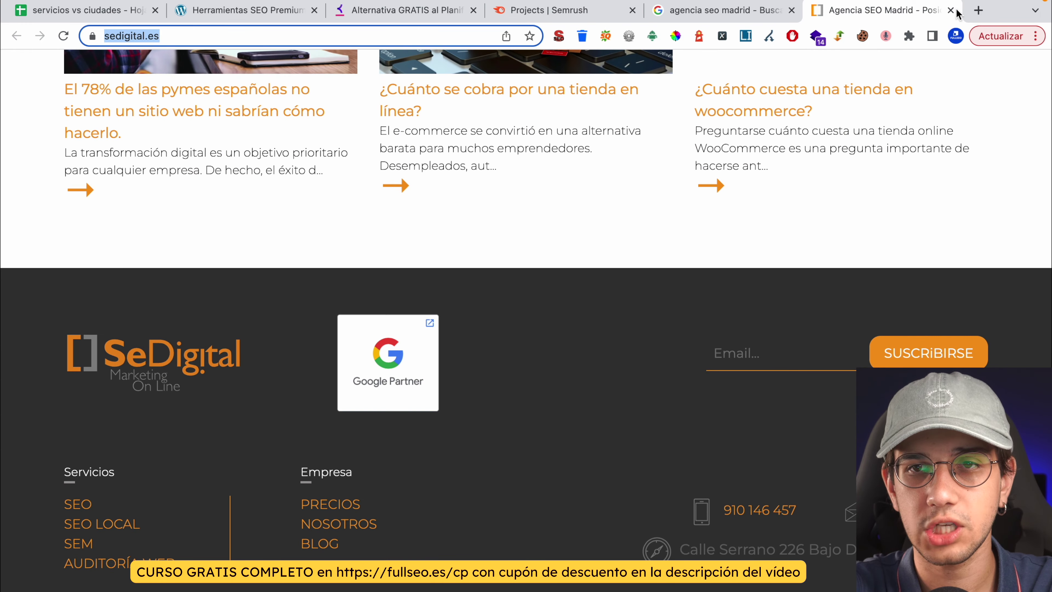
left_click(951, 10)
scroll(275, 369, "down", 8)
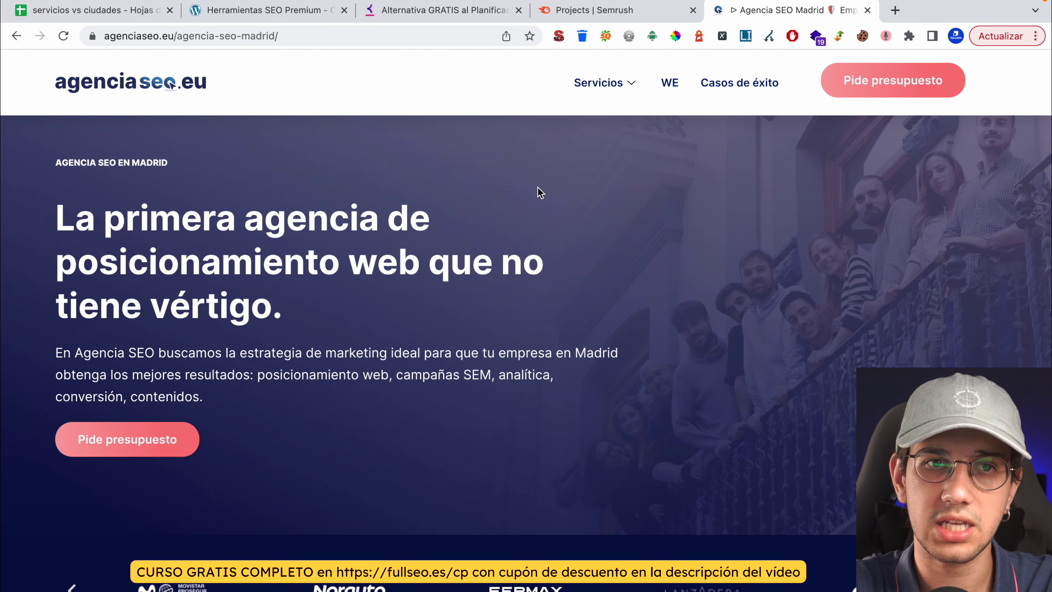
left_click_drag(290, 40, 180, 40)
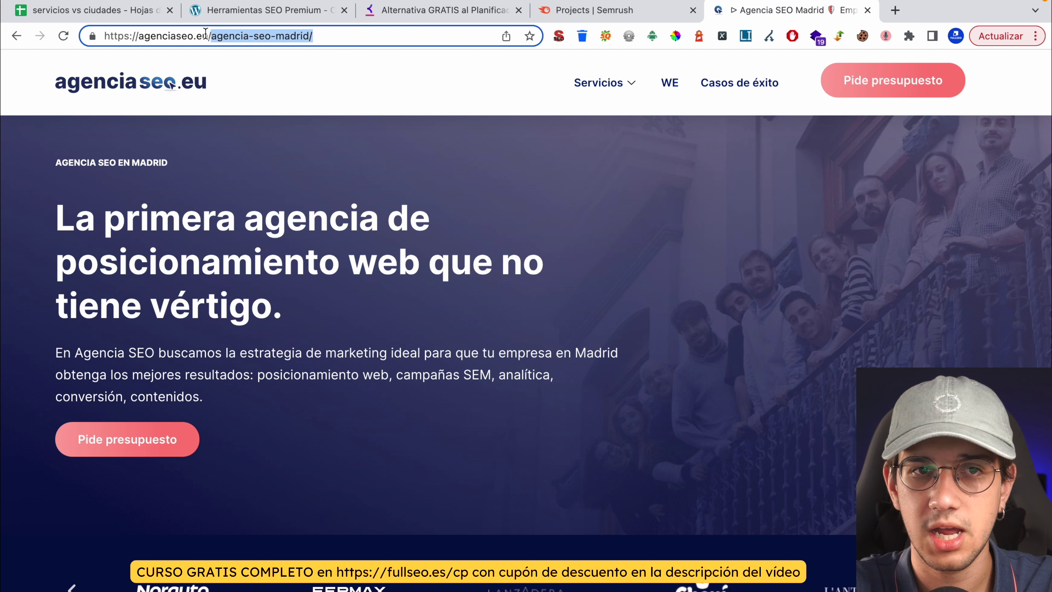
left_click_drag(206, 35, 74, 35)
left_click_drag(207, 36, 436, 39)
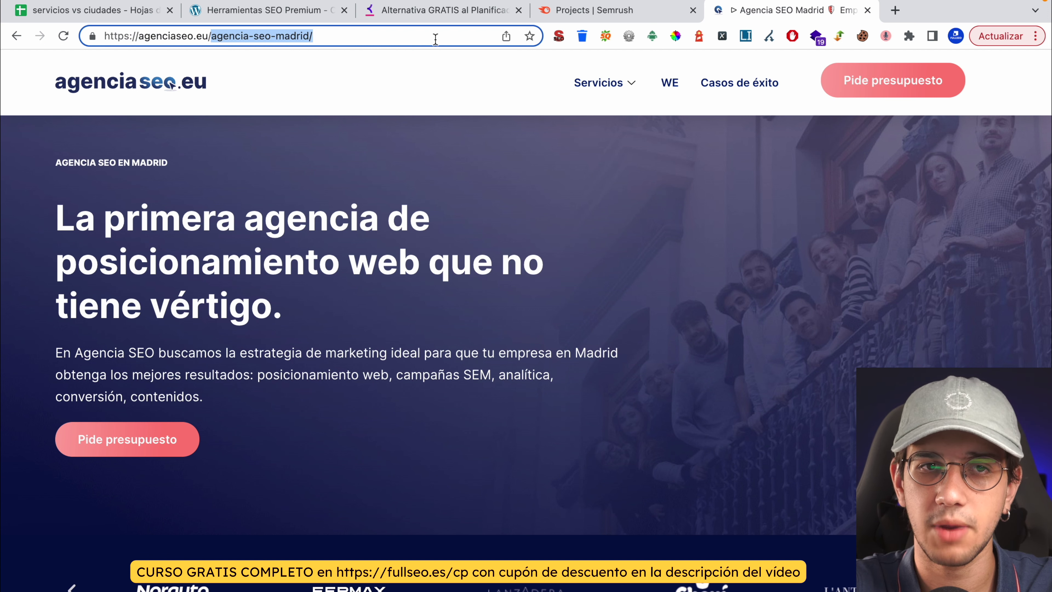
triple_click(319, 37)
key("super+c")
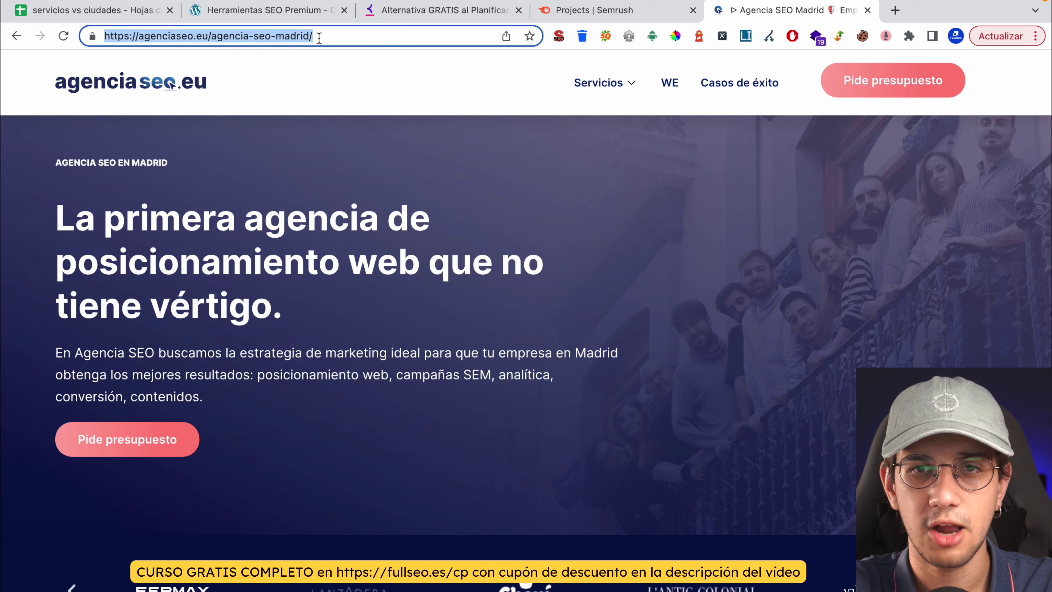
Switch to Semrush and analyse the copied agenciaseo.eu/agencia-seo-madrid/ address as an exact URL.
left_click(599, 12)
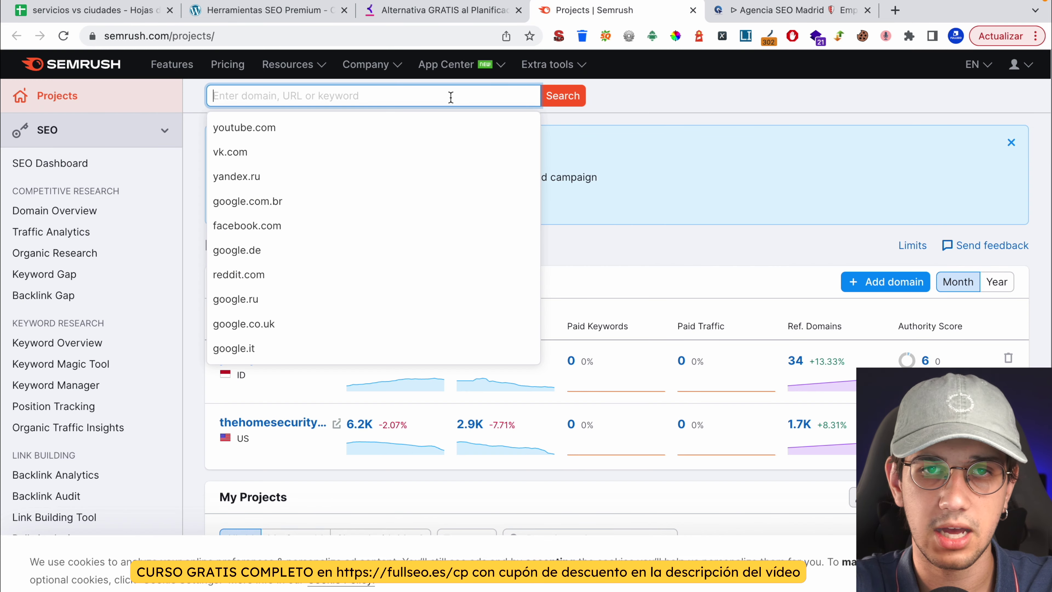
key("super+v")
left_click(560, 98)
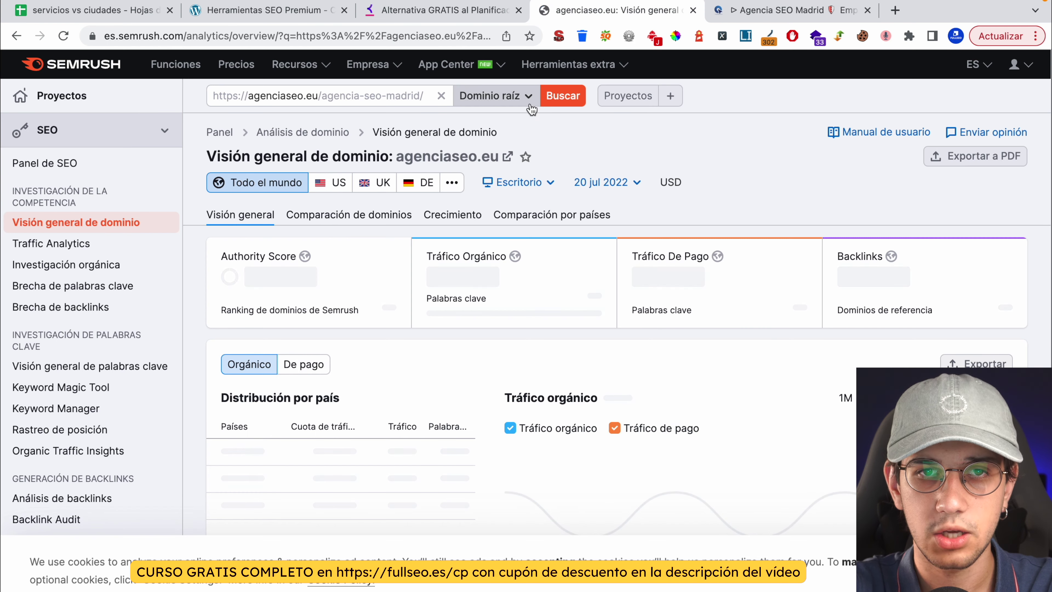
left_click(496, 105)
left_click(510, 154)
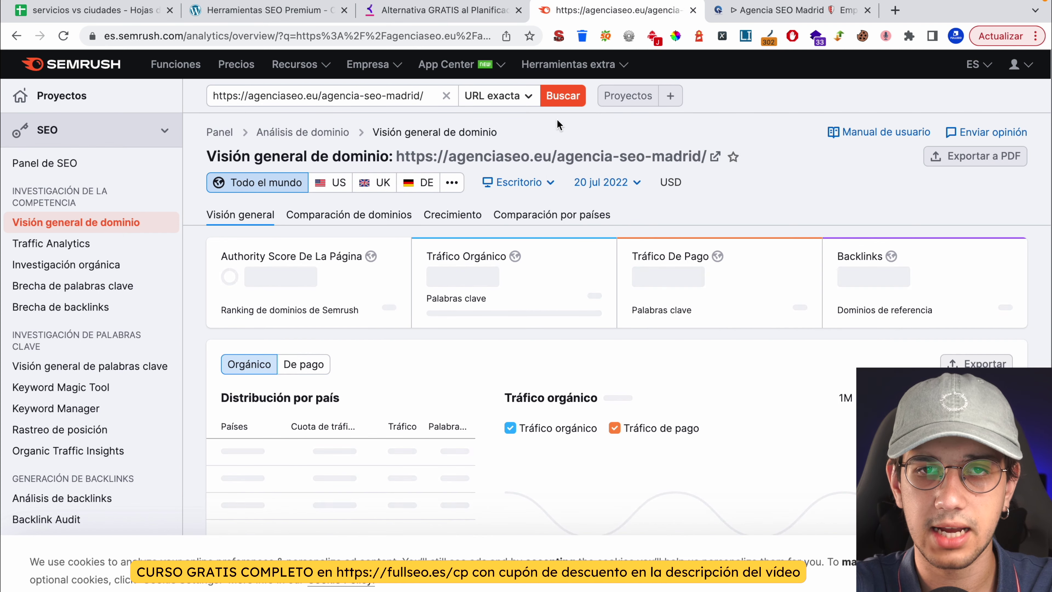
Open the detailed list of the page's best organic keywords from its overview report and review the ranking positions.
scroll(546, 232, "down", 10)
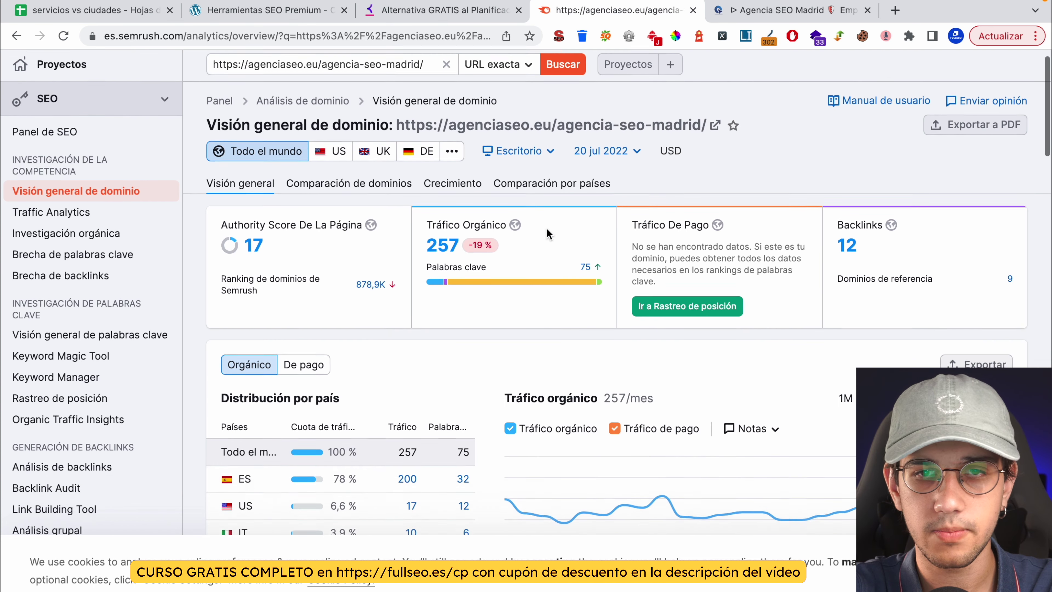
scroll(546, 230, "down", 6)
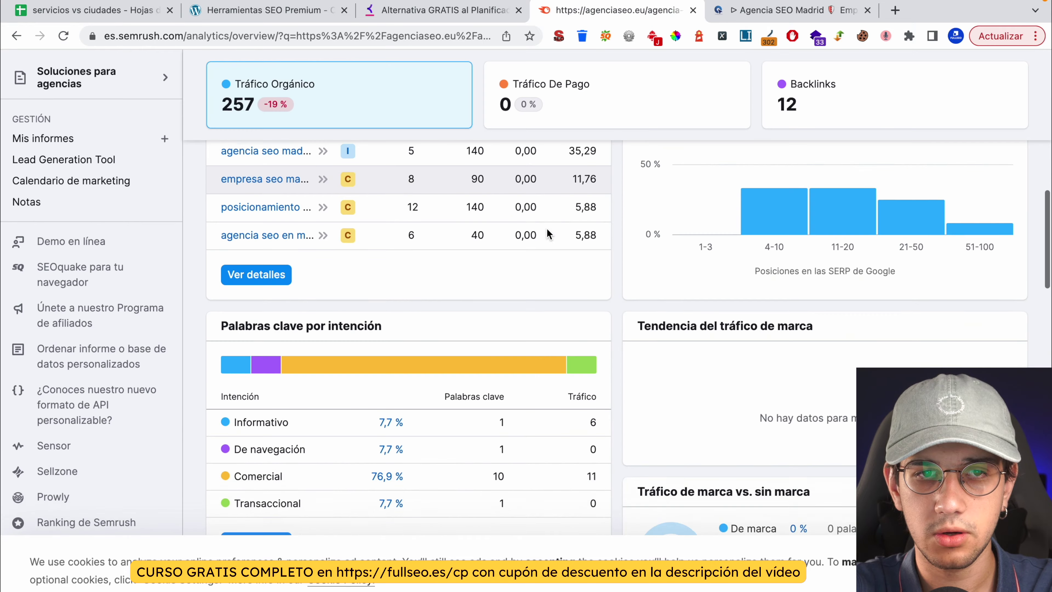
scroll(546, 230, "up", 2)
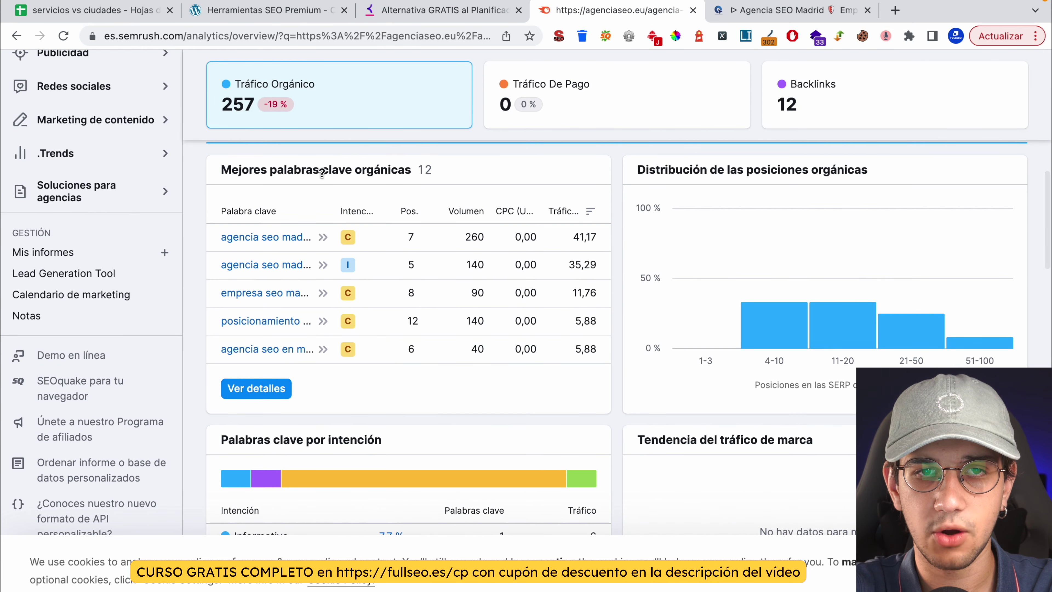
left_click(266, 389)
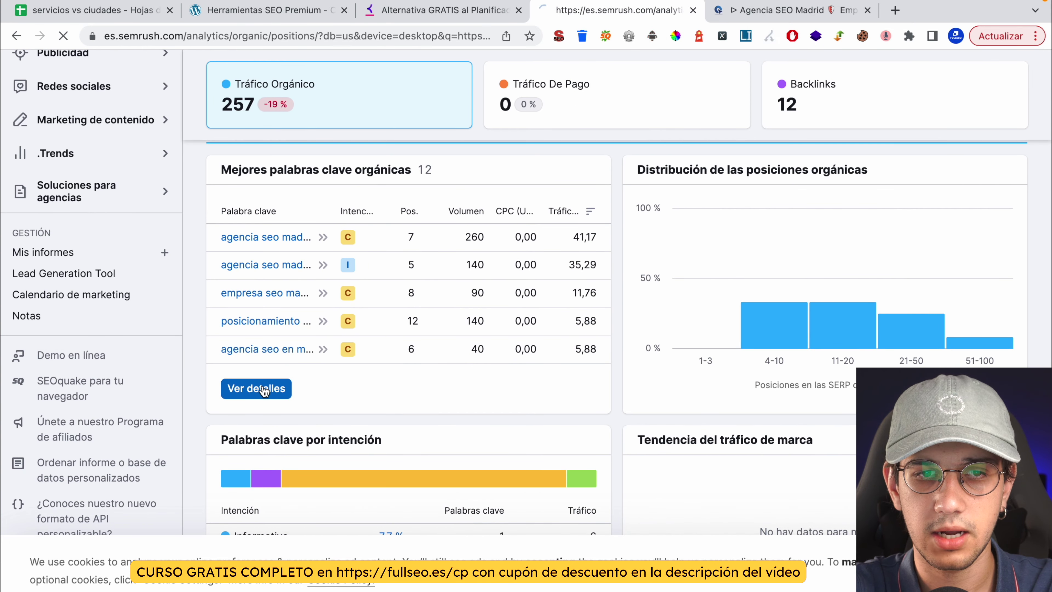
scroll(266, 393, "down", 9)
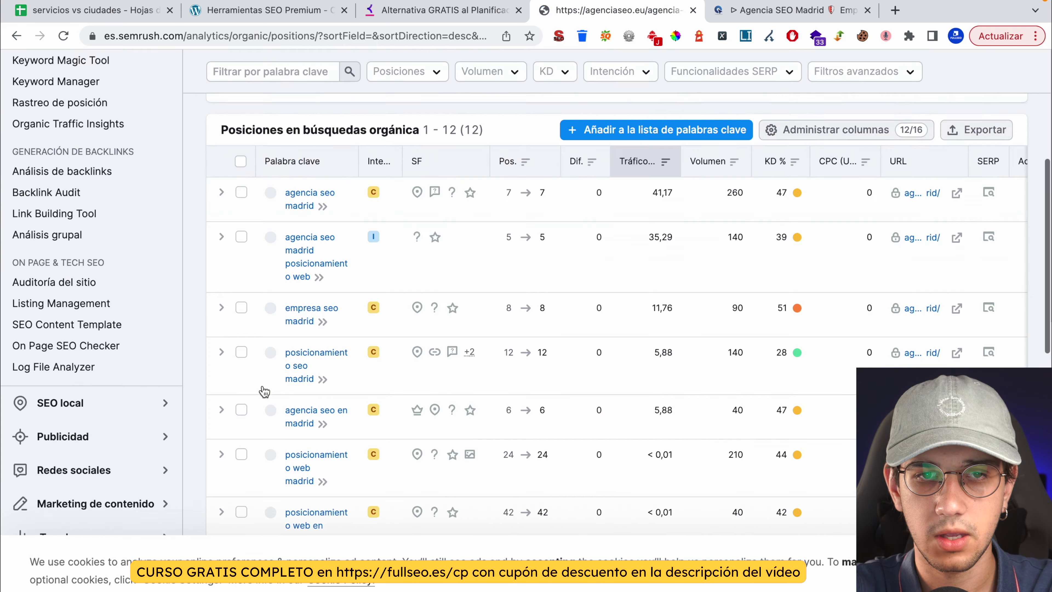
scroll(269, 414, "up", 5)
scroll(271, 429, "down", 1)
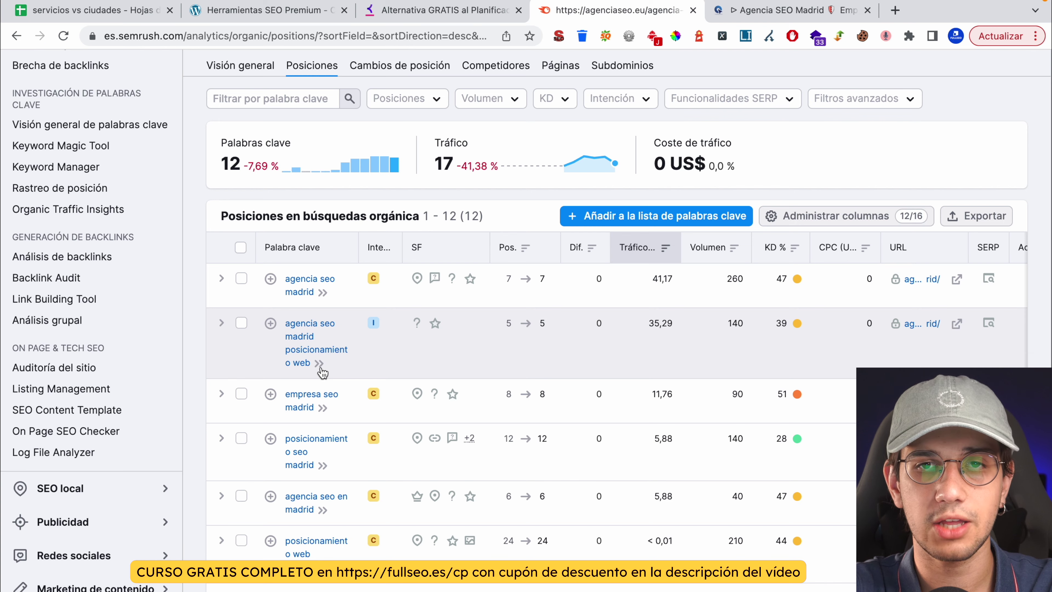
Compare the agenciaseo.eu Madrid page and its services list with the page's organic positions report in Semrush.
left_click(774, 10)
mouse_move(603, 83)
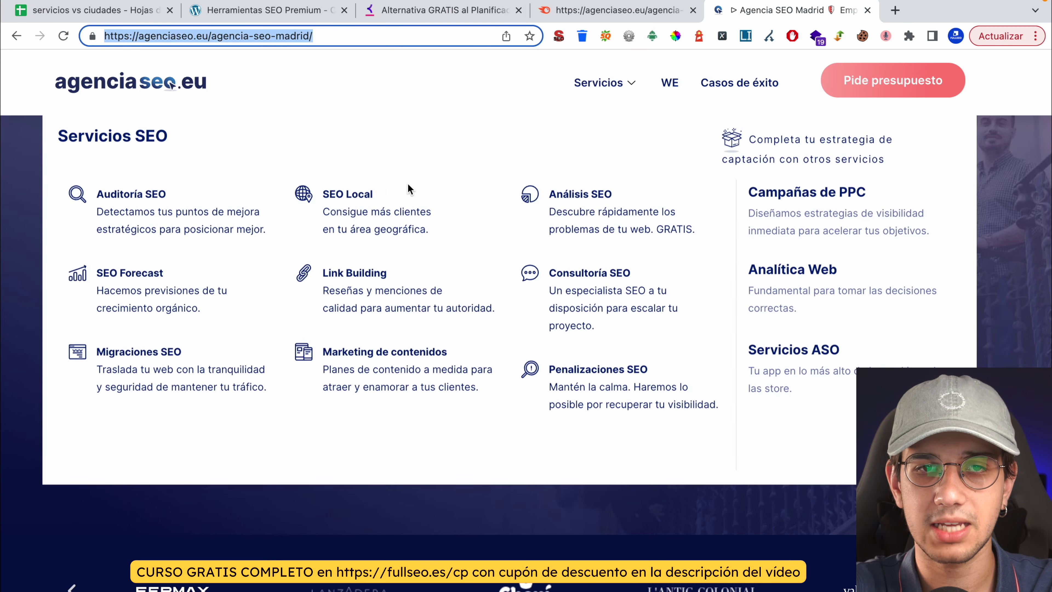
left_click(630, 12)
scroll(508, 175, "up", 6)
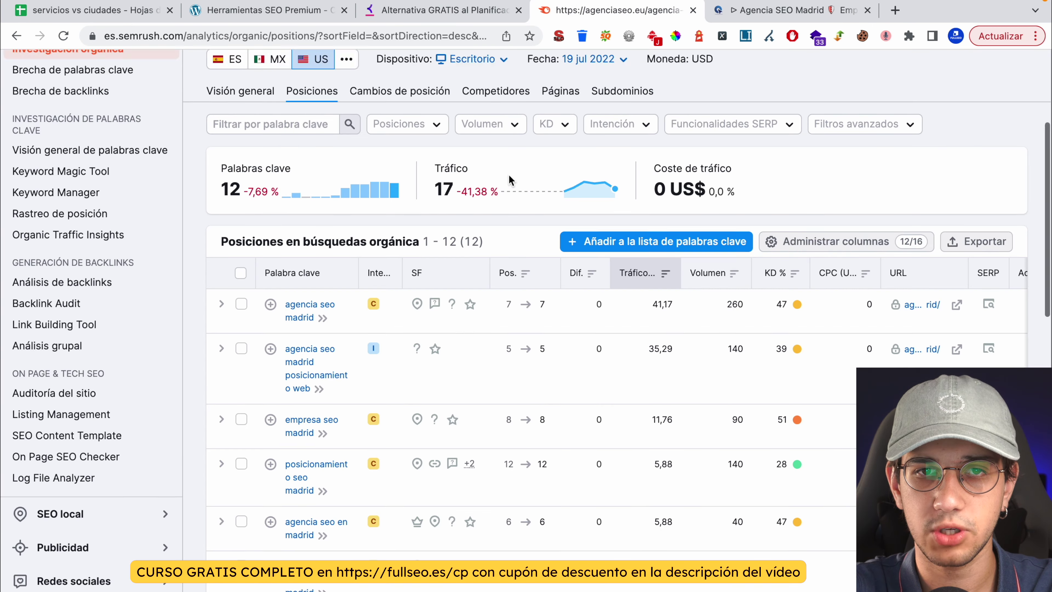
left_click(778, 12)
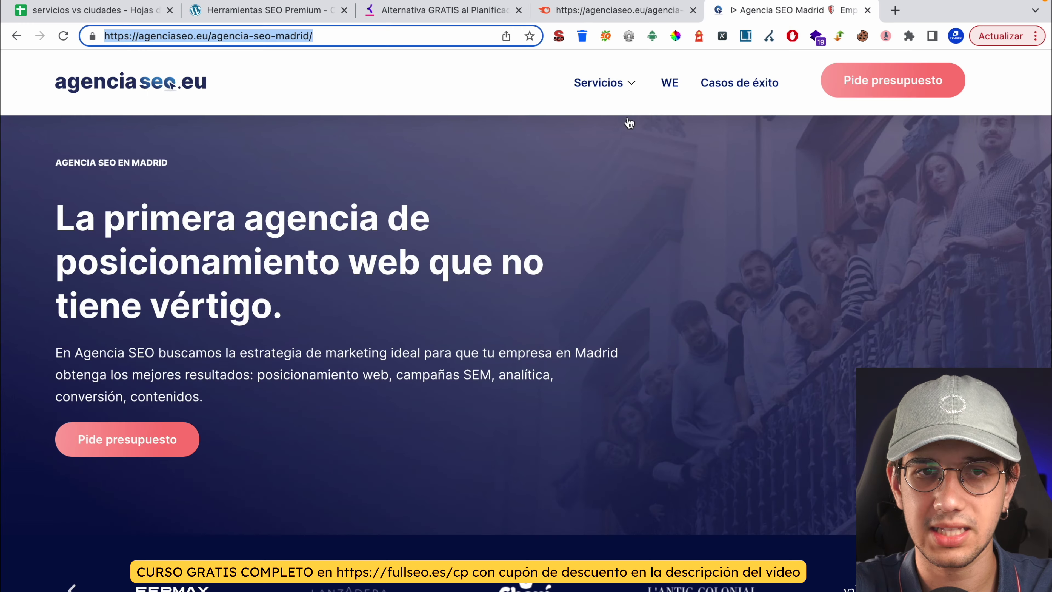
left_click(497, 12)
left_click(604, 15)
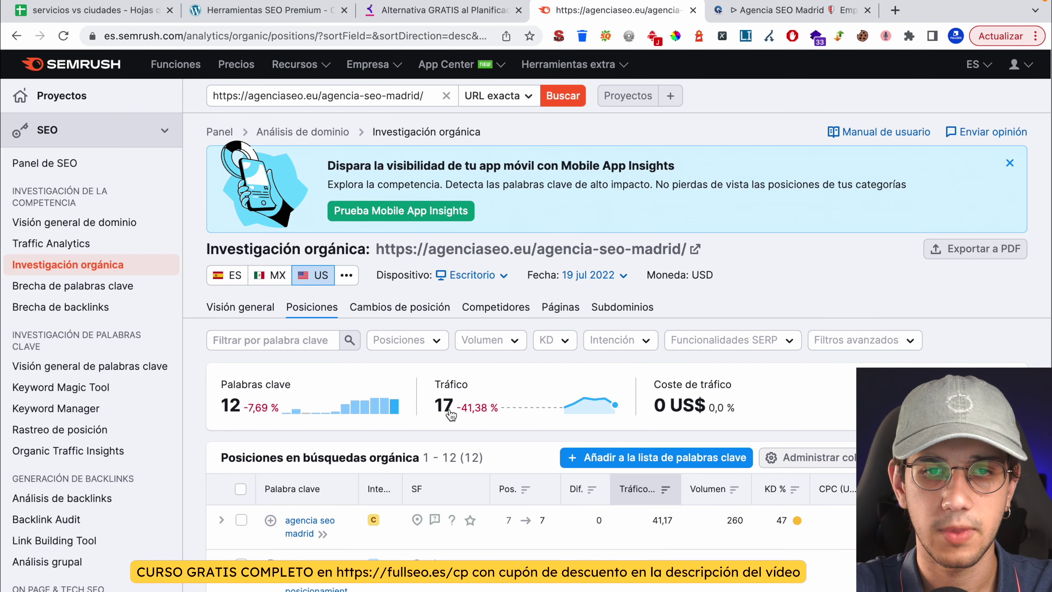
Set the organic positions report to the Spain (ES) database and review the keywords listed.
scroll(450, 414, "down", 4)
left_click(236, 126)
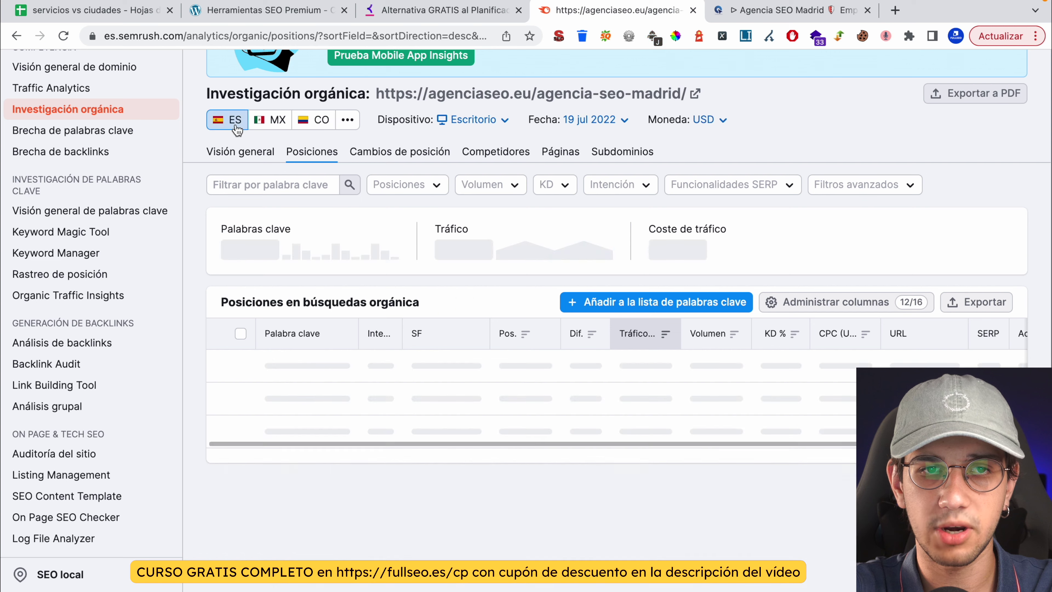
scroll(343, 340, "down", 2)
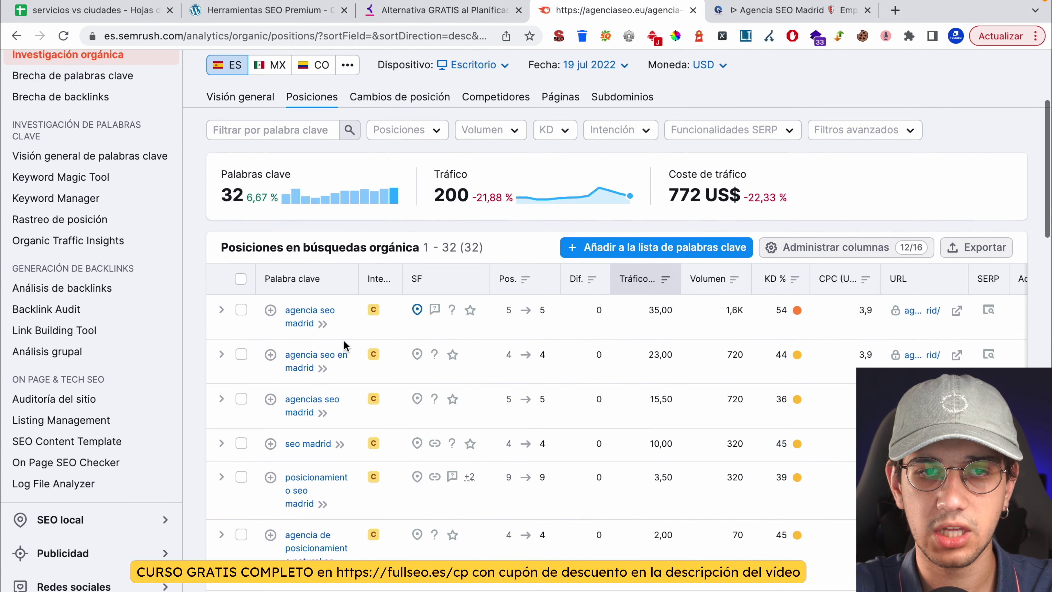
scroll(343, 339, "up", 1)
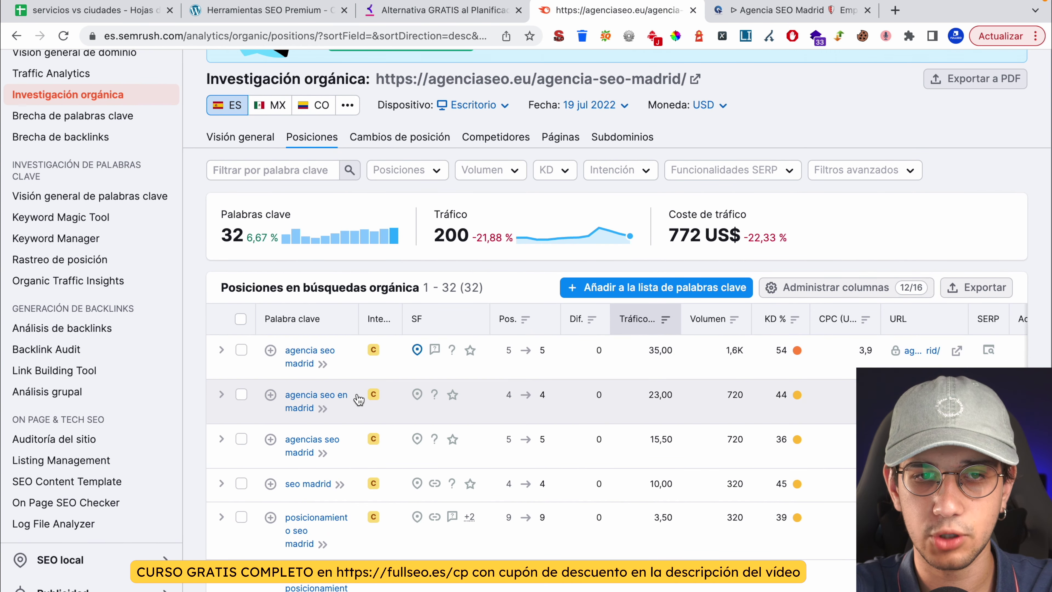
scroll(356, 415, "down", 6)
Export all of the page's Spanish organic positions as a CSV file.
scroll(347, 525, "up", 5)
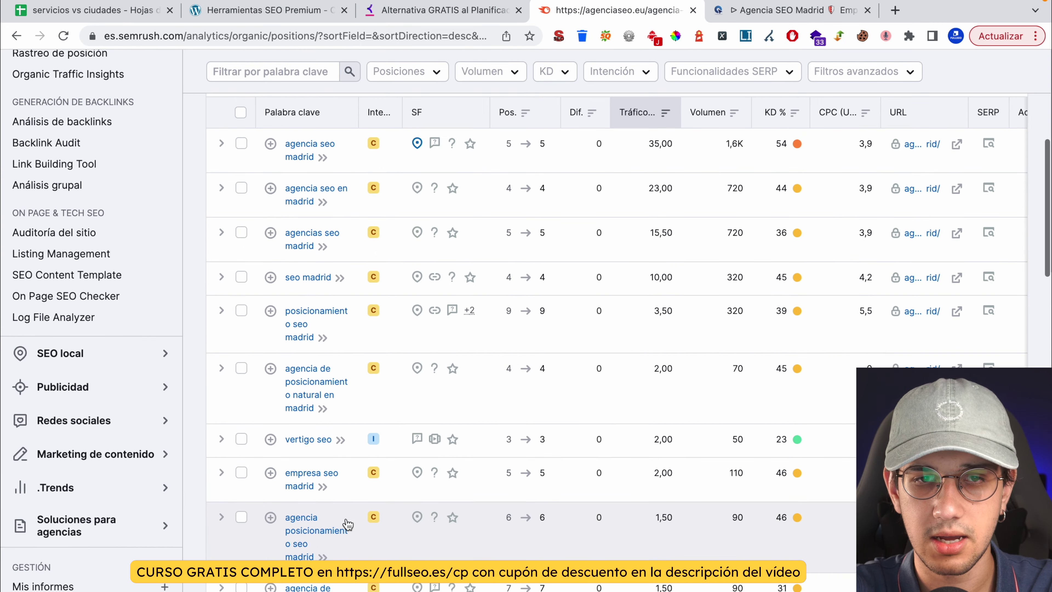
left_click(965, 244)
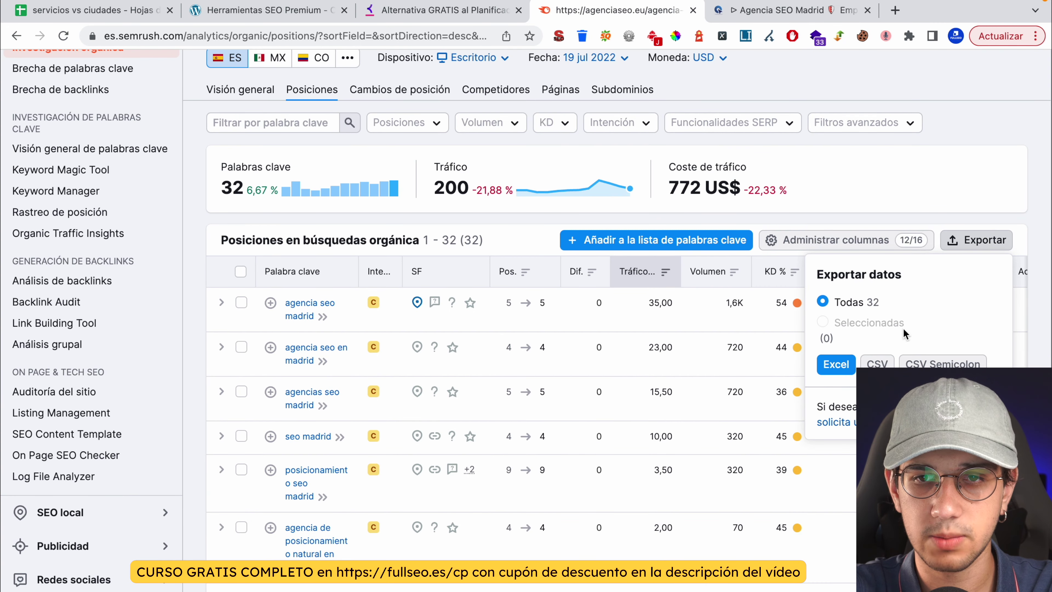
left_click(873, 365)
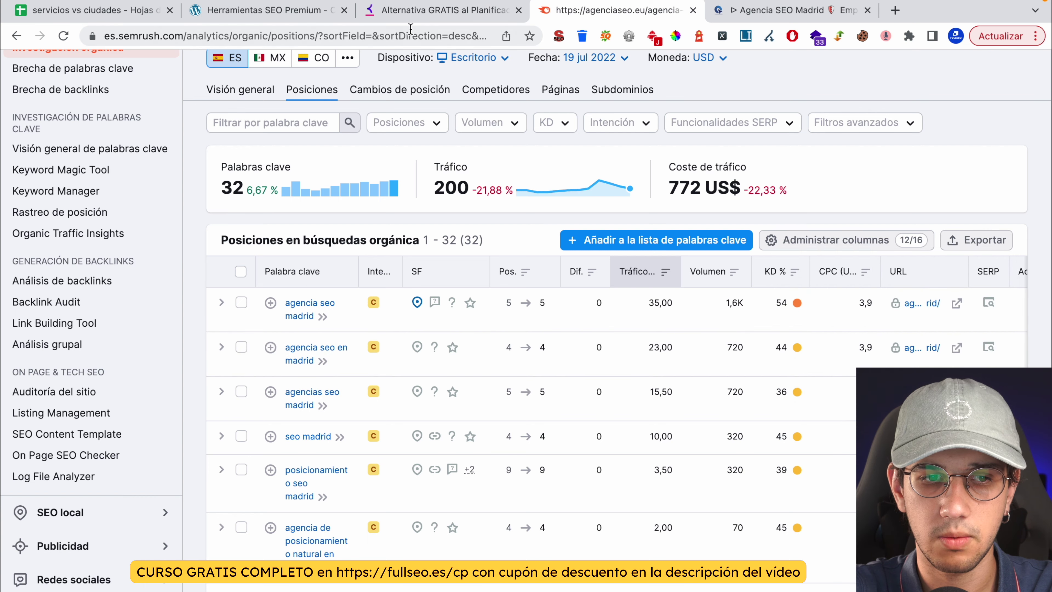
Import the exported agenciaseo.eu organic positions CSV into the agencia seo madrid sheet of servicios vs ciudades, appending it to the current sheet.
left_click(105, 13)
left_click(71, 86)
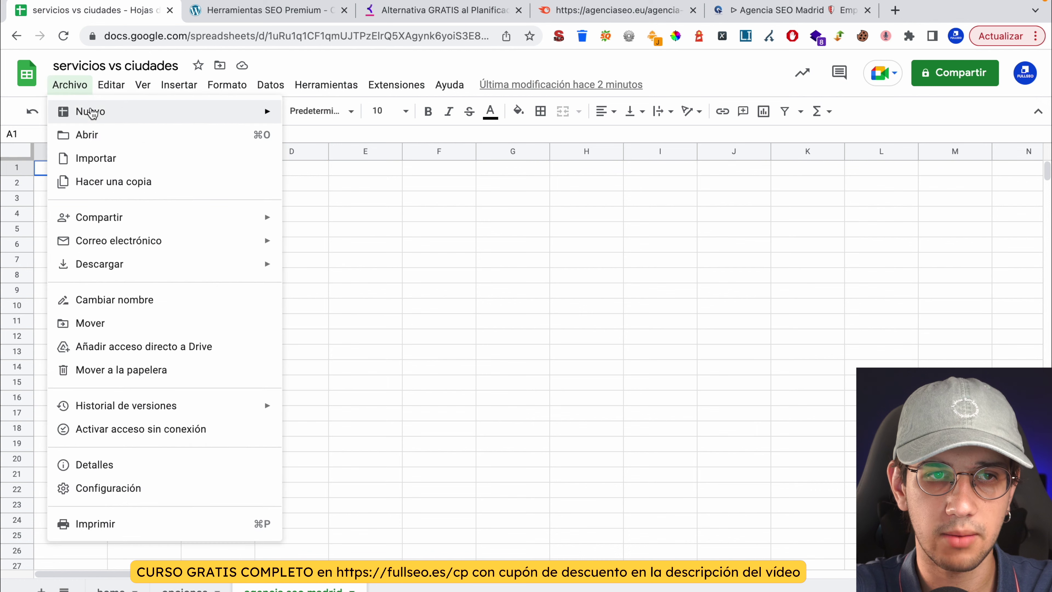
left_click(111, 165)
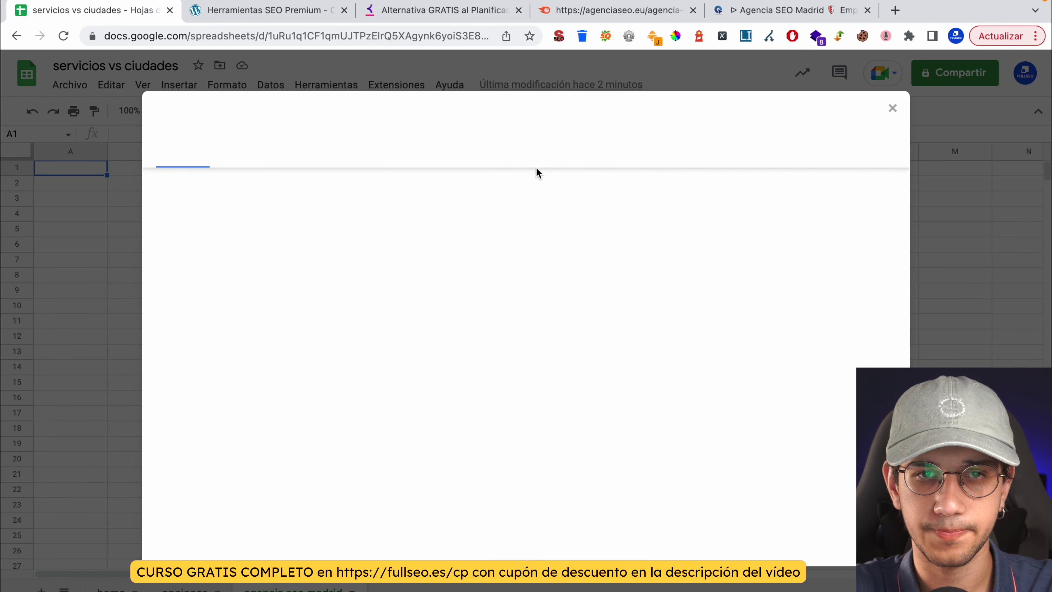
left_click(587, 160)
left_click_drag(360, 432, 478, 359)
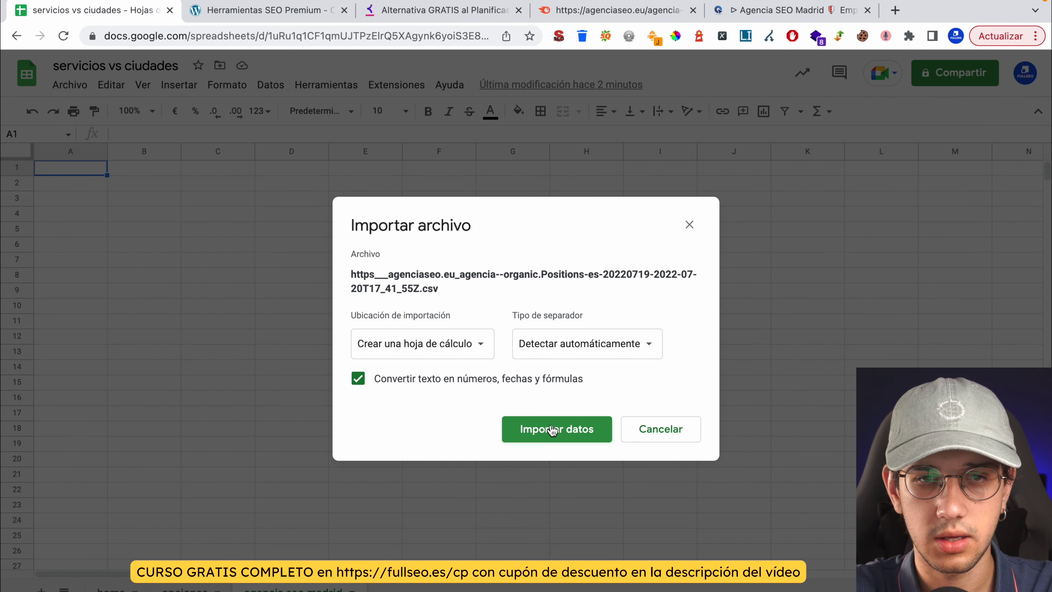
left_click(454, 351)
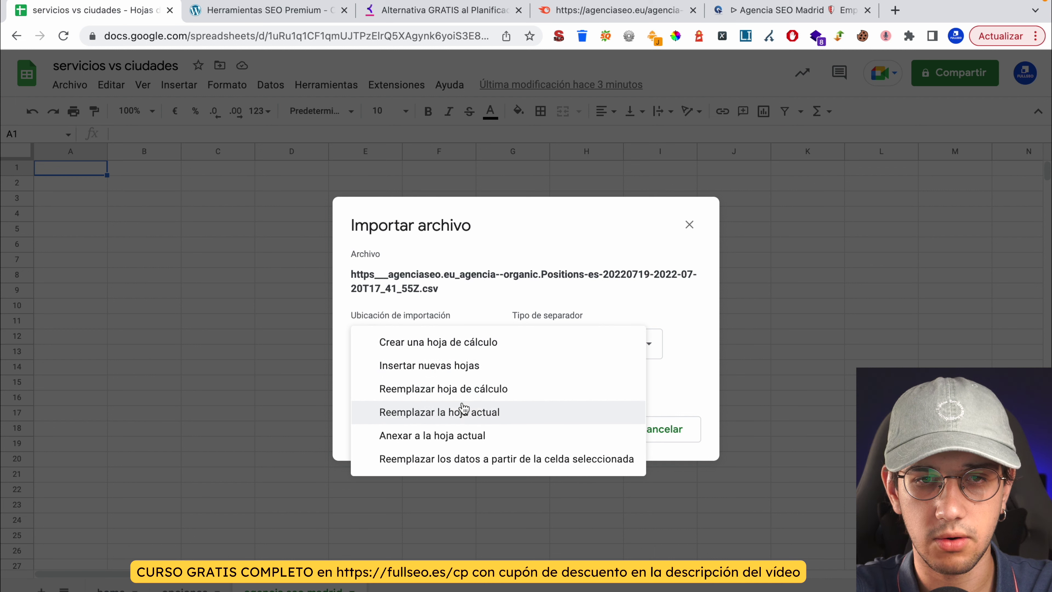
left_click(463, 435)
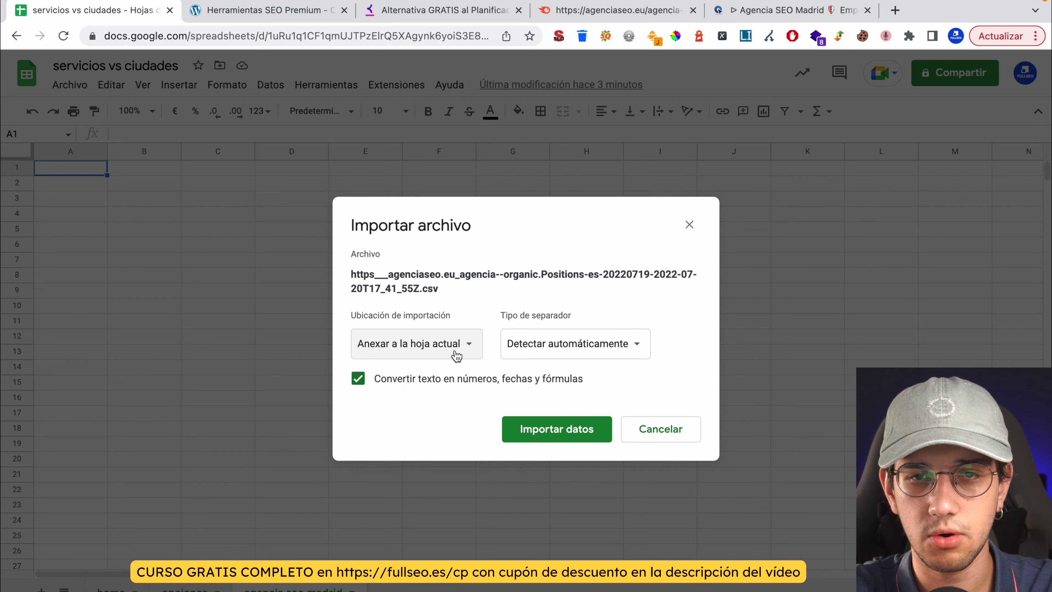
left_click(574, 428)
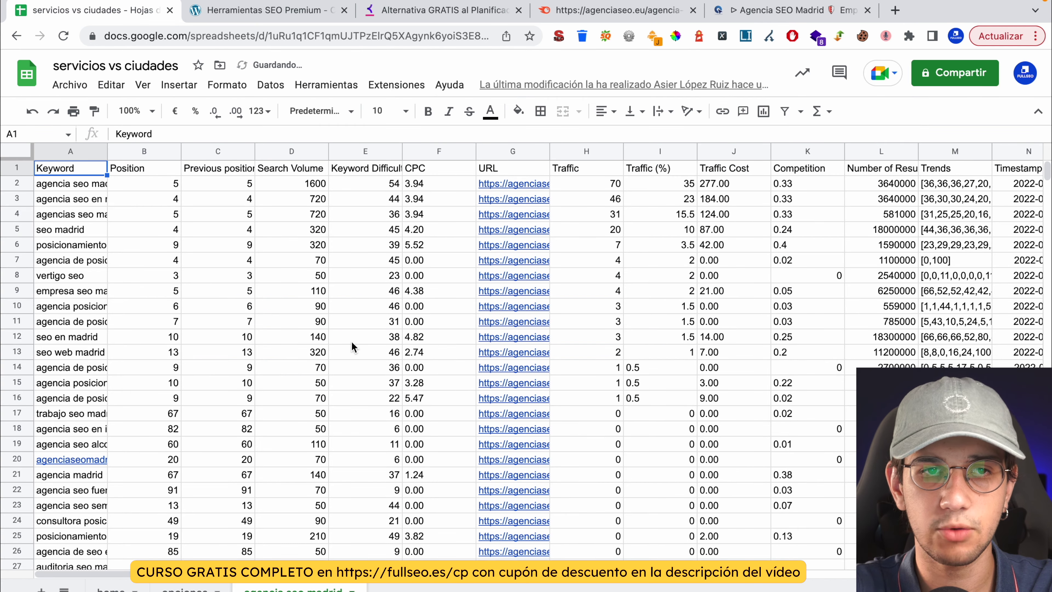
Fit the Keyword column to its contents and delete the Position and Previous position columns.
double_click(107, 151)
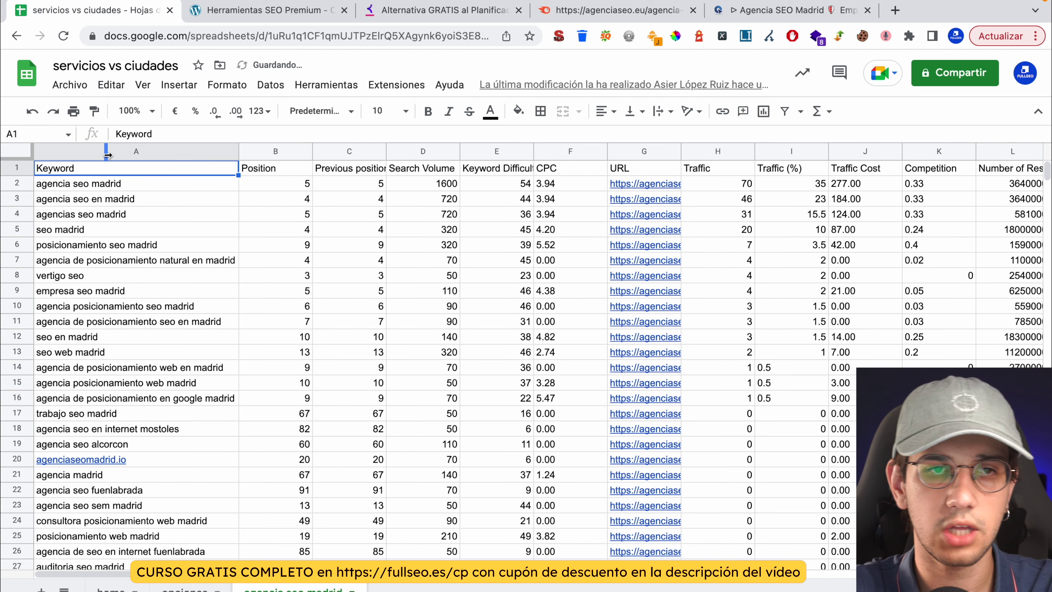
left_click(124, 153)
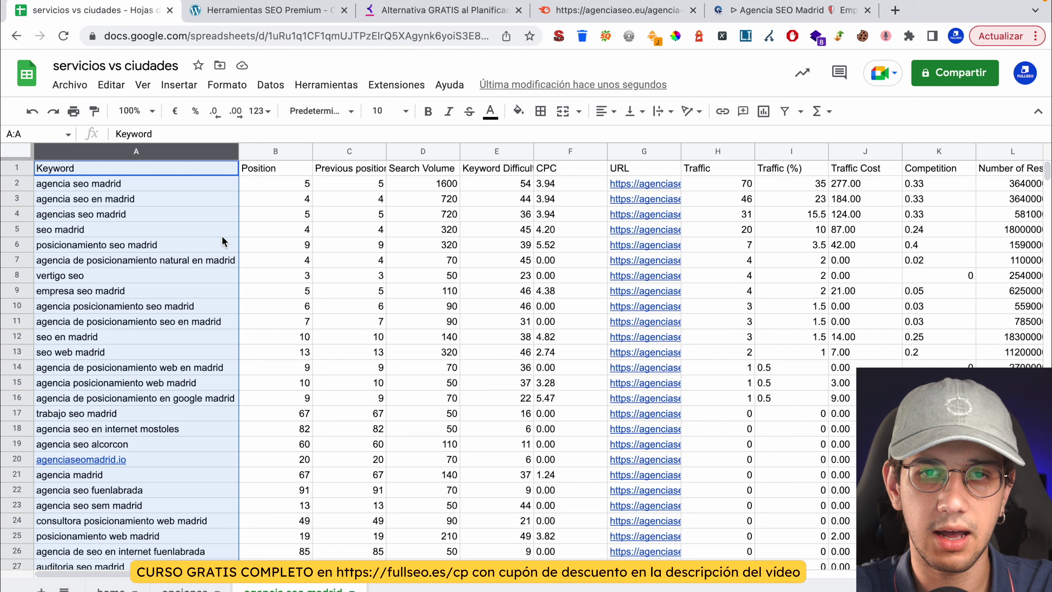
left_click(168, 353)
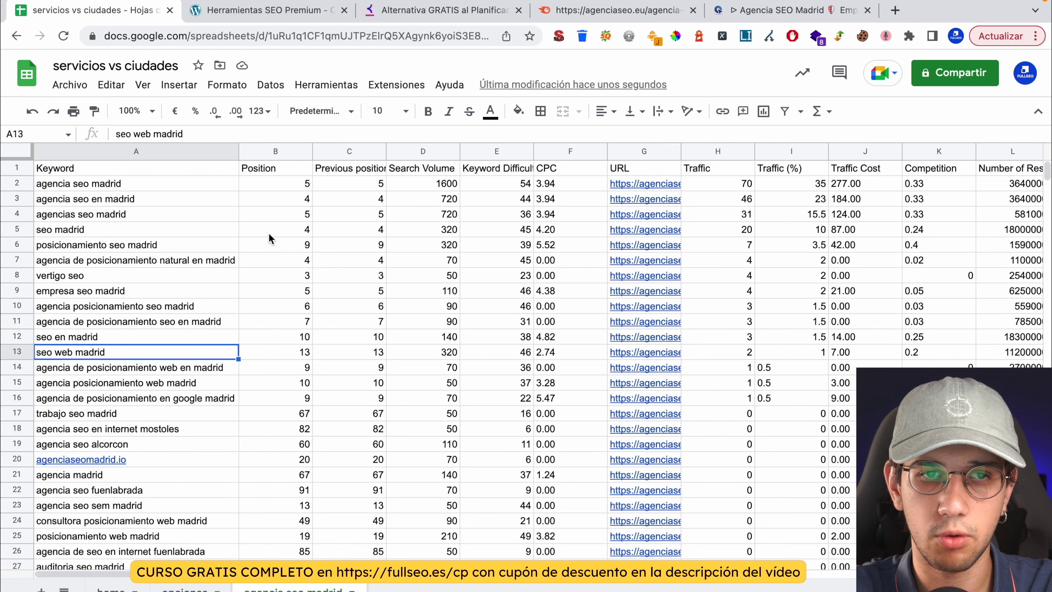
left_click(263, 151)
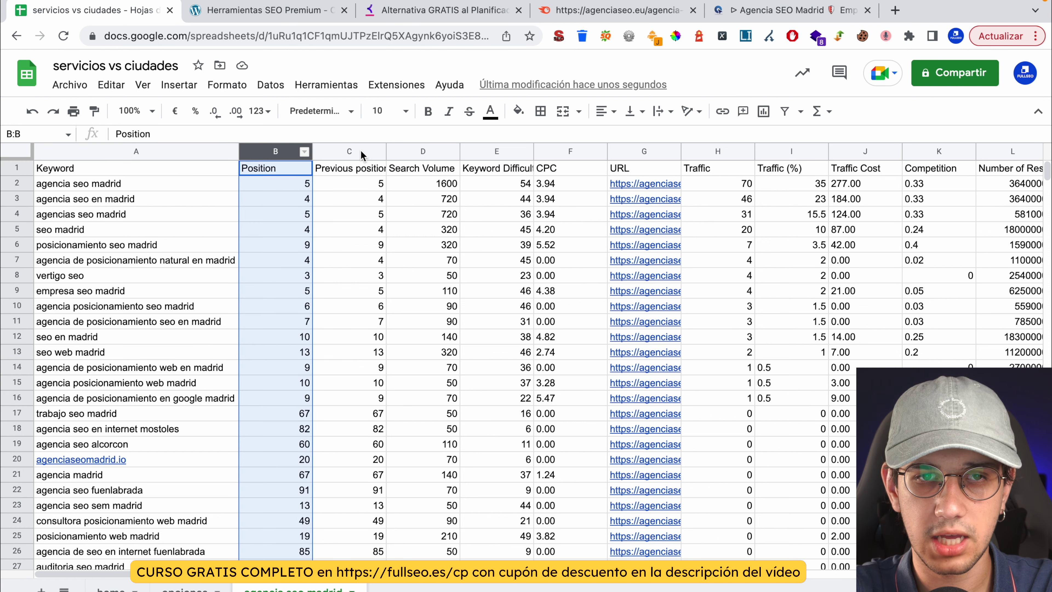
left_click(362, 154, "shift")
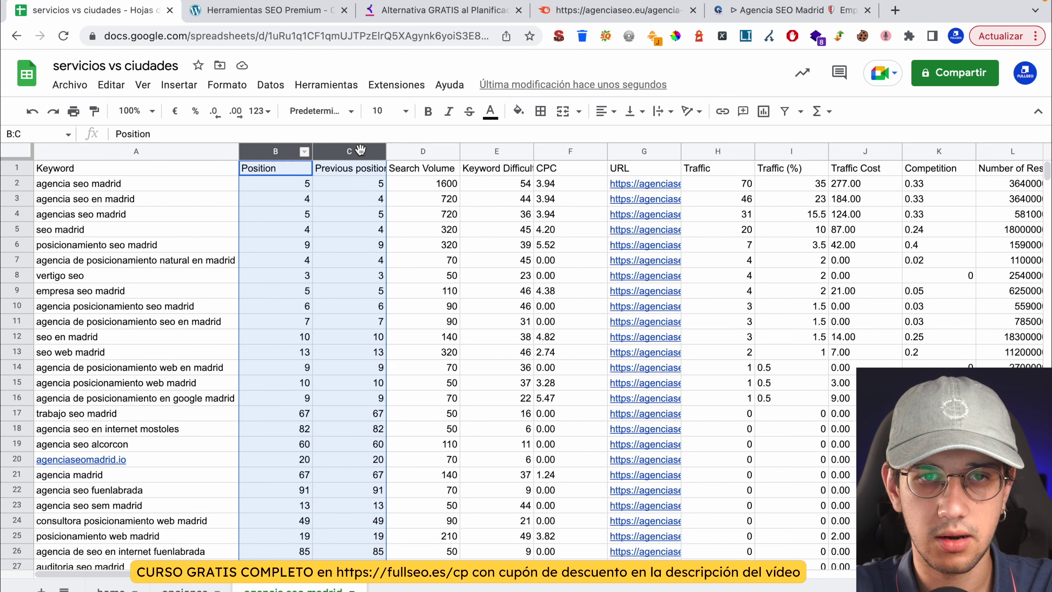
right_click(362, 155)
left_click(426, 321)
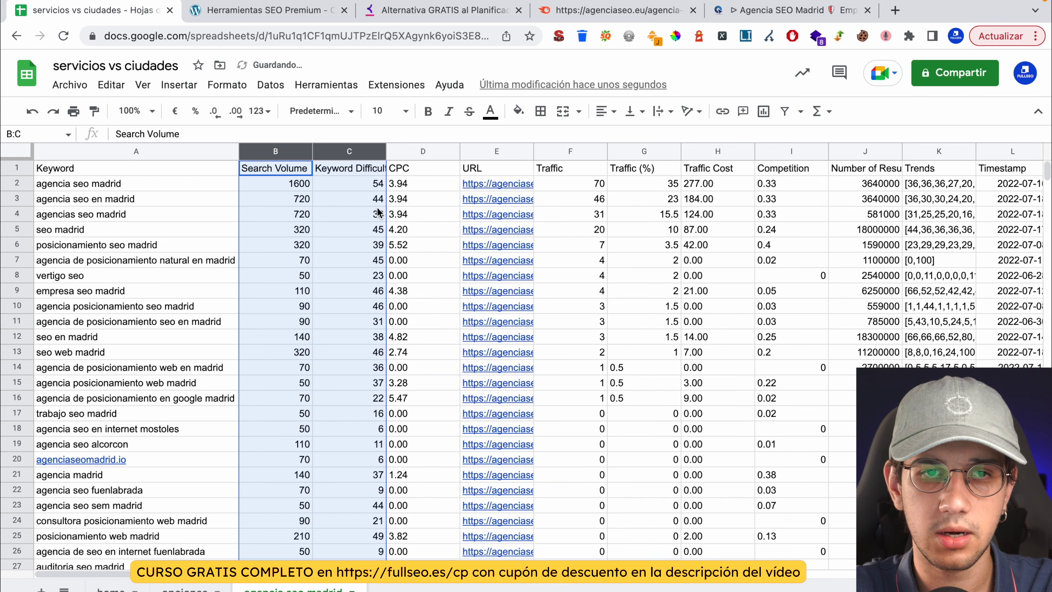
Delete all columns from URL through column Q, and widen the Keyword Difficulty and Keyword columns.
left_click(422, 150)
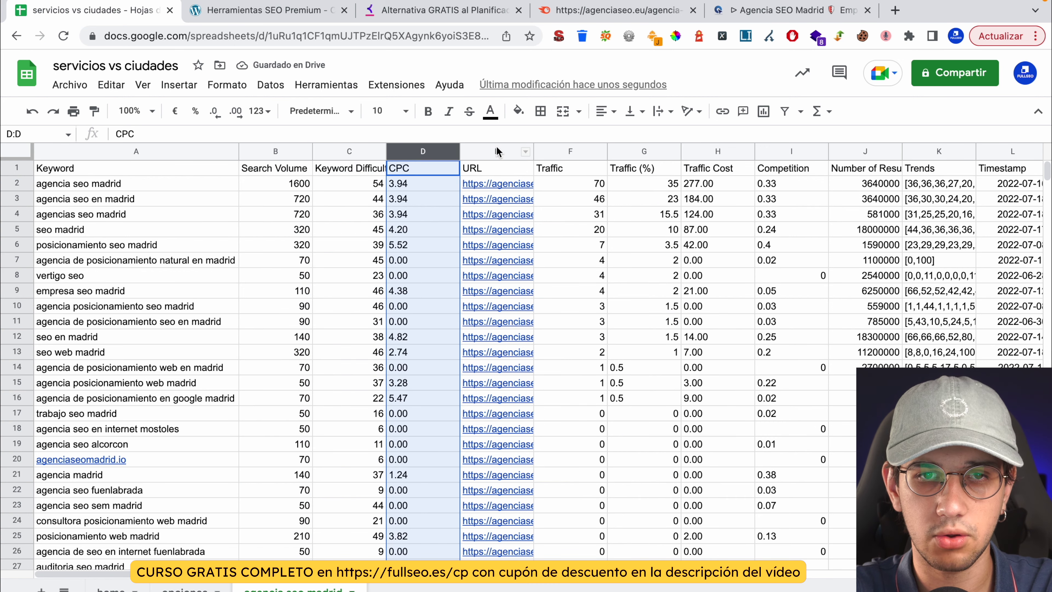
left_click(497, 148)
scroll(495, 249, "right", 10)
left_click(423, 146, "shift")
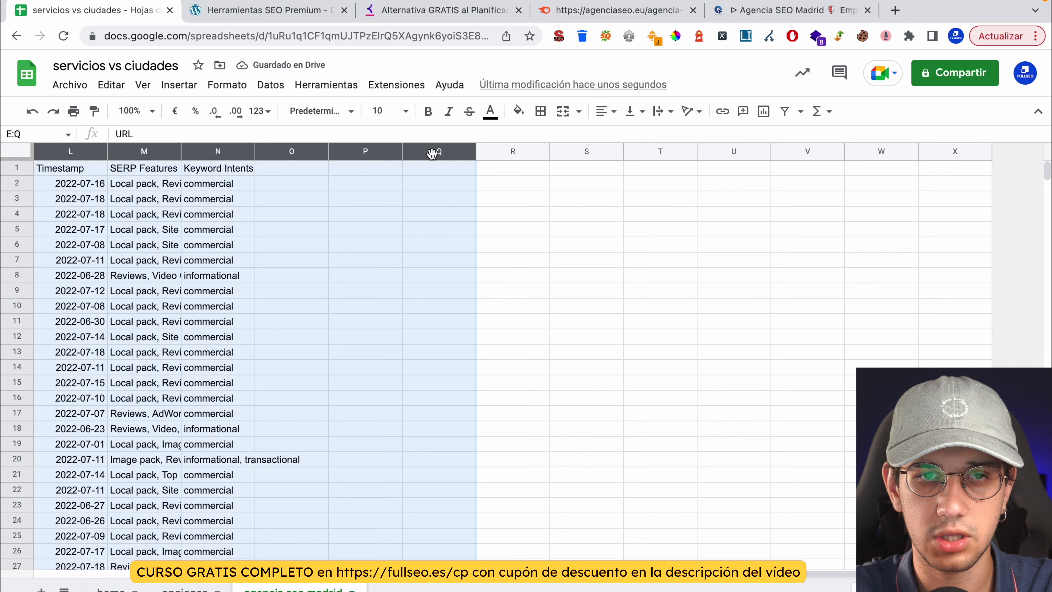
right_click(424, 148)
left_click(494, 321)
left_click(493, 321)
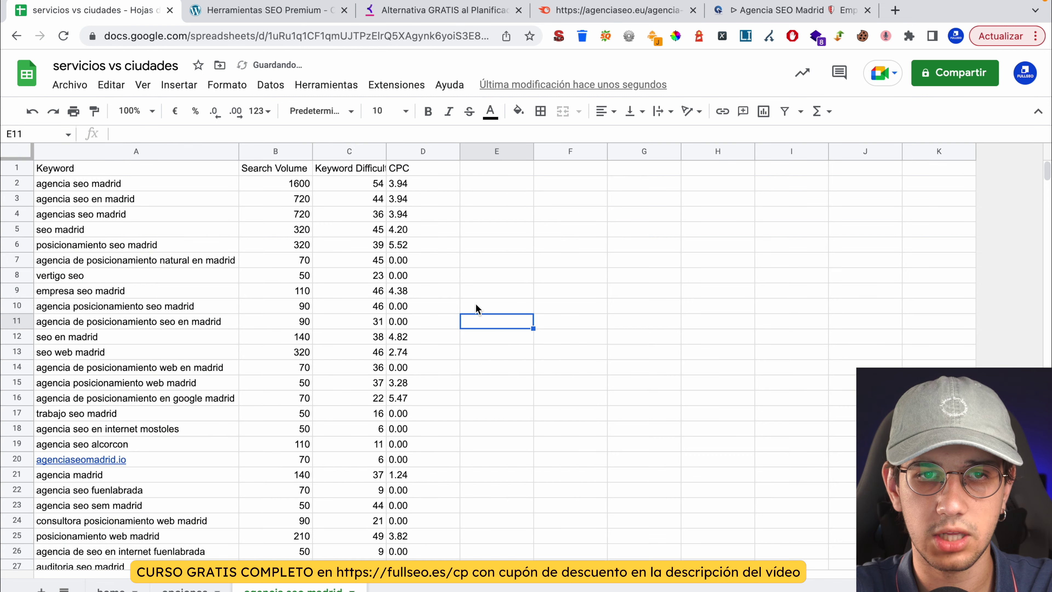
double_click(385, 150)
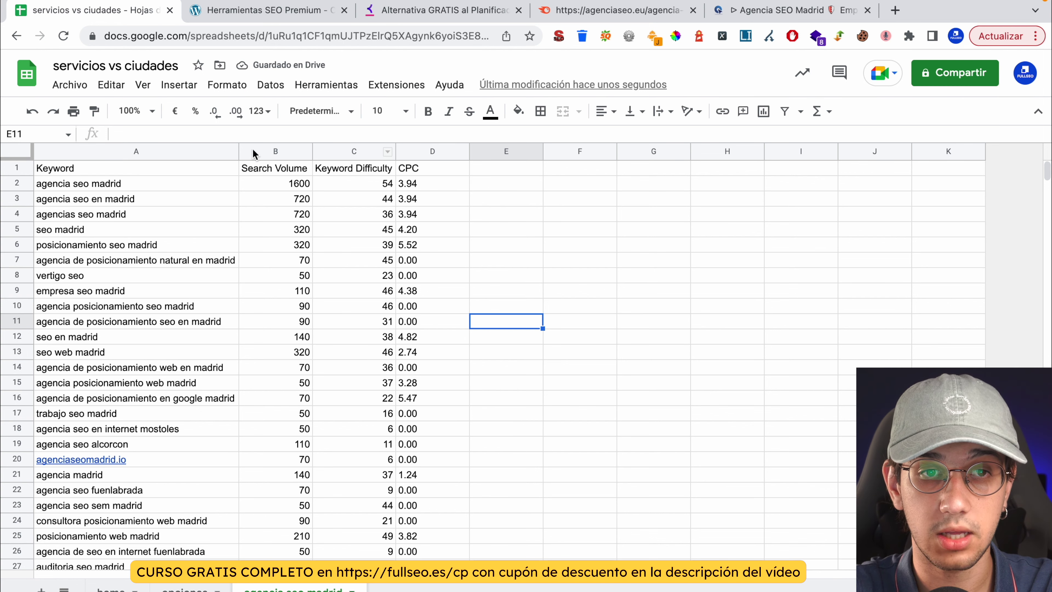
left_click_drag(238, 151, 264, 151)
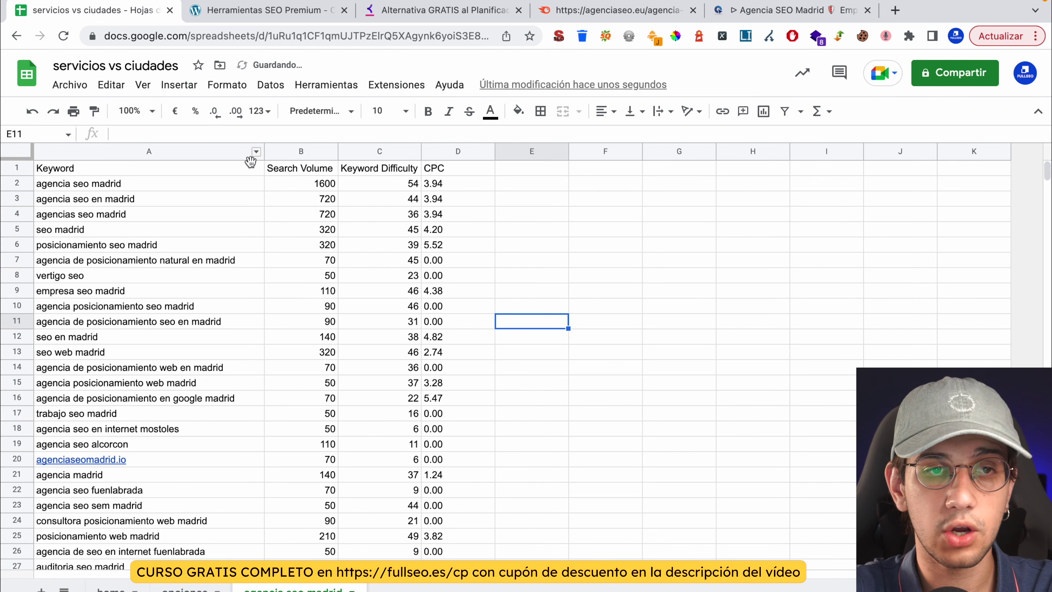
Review the imported keywords in rows 2 to 7 with their search volume and keyword difficulty.
left_click(141, 183)
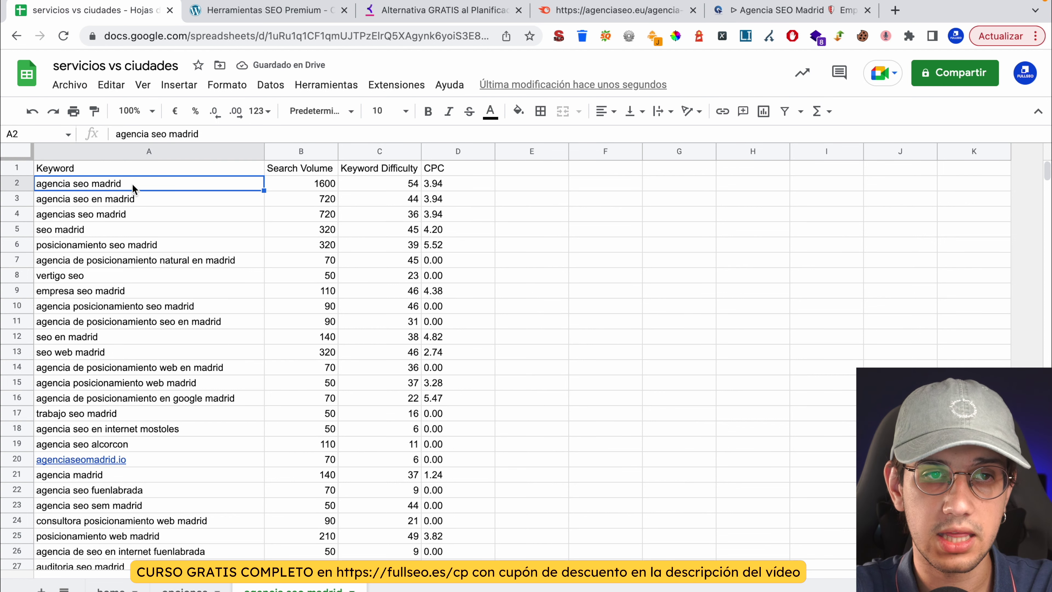
left_click(136, 200)
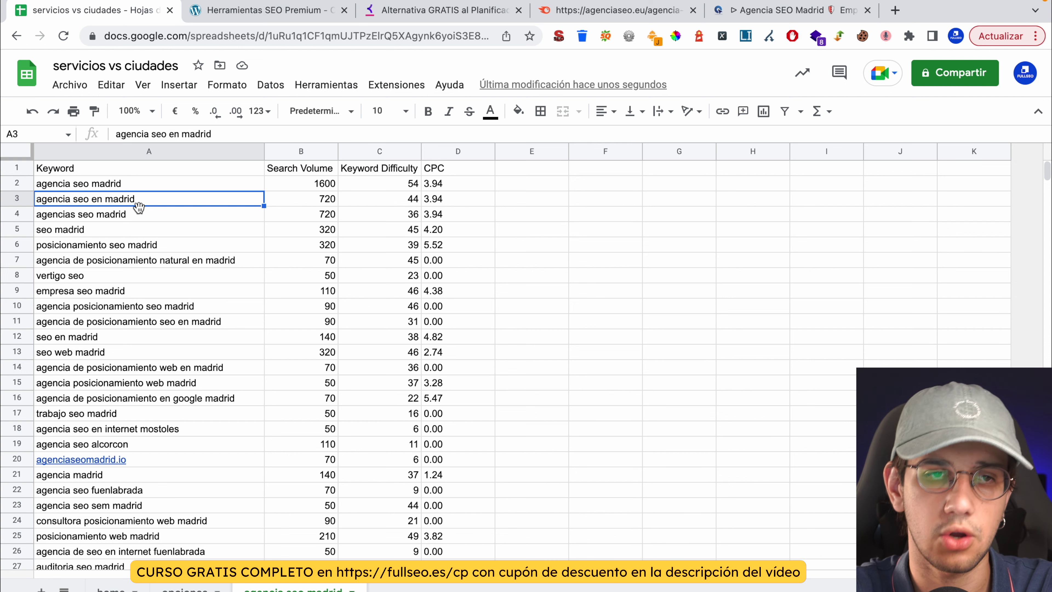
left_click(129, 215)
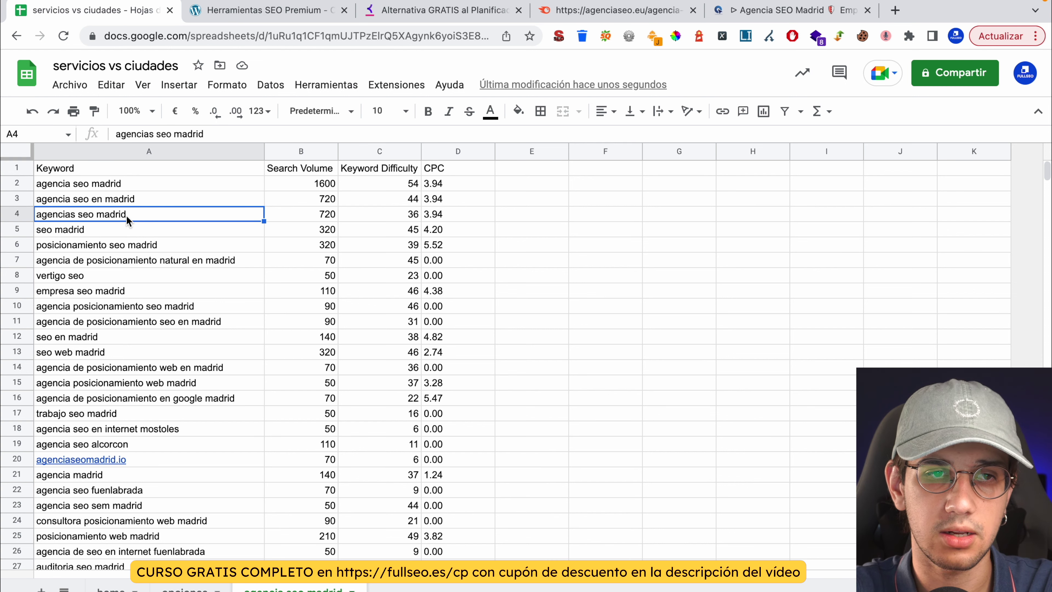
left_click(83, 229)
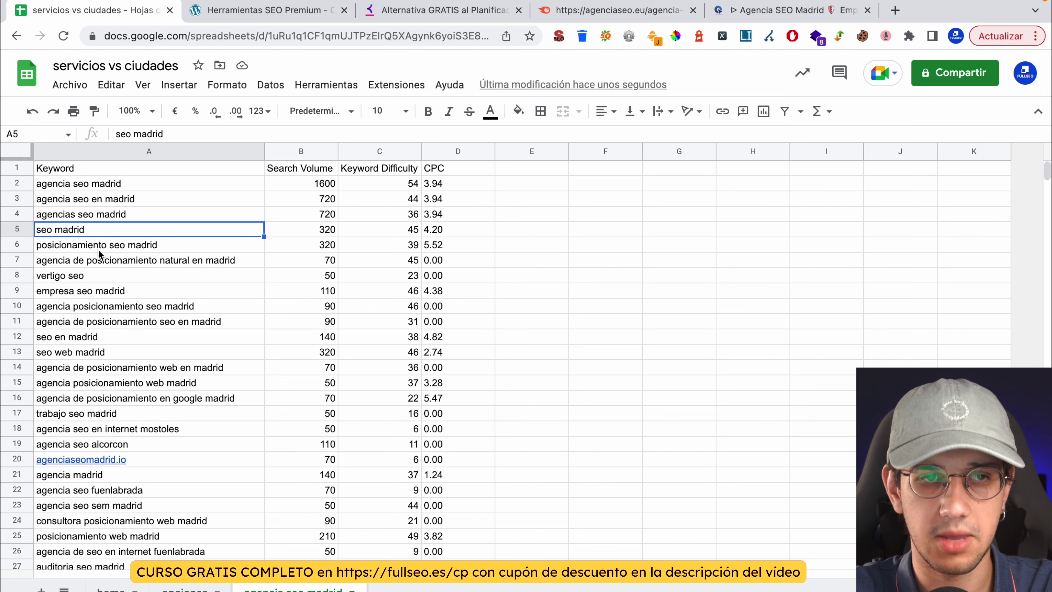
left_click(97, 248)
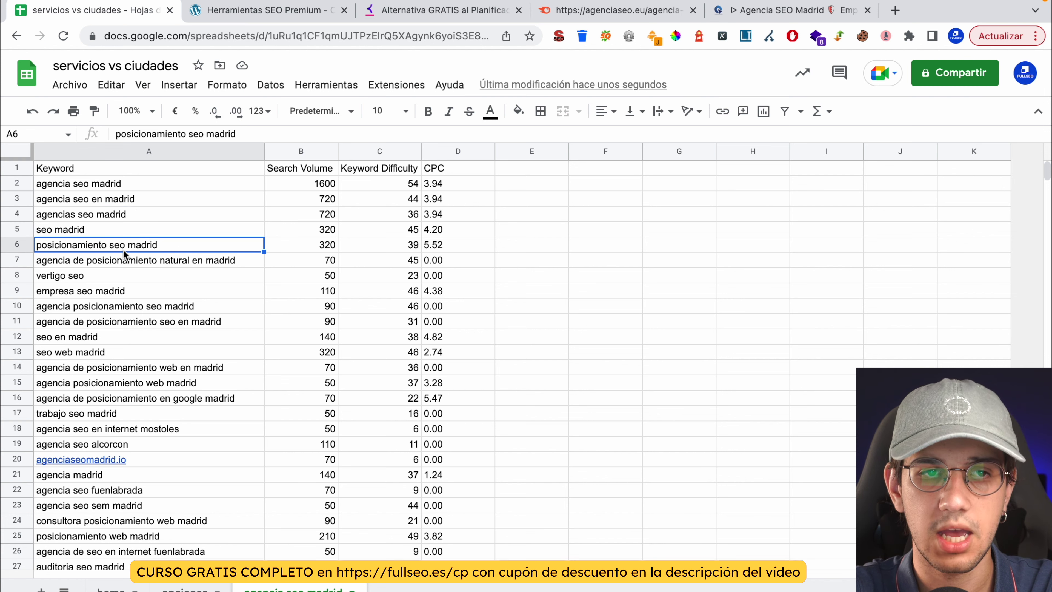
left_click(108, 219)
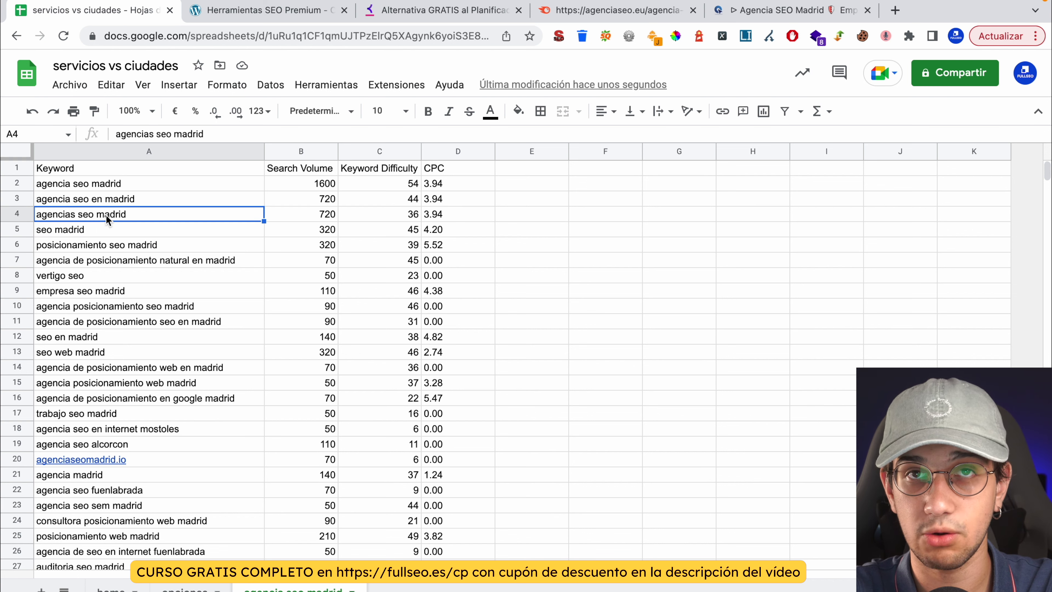
left_click_drag(114, 249, 399, 261)
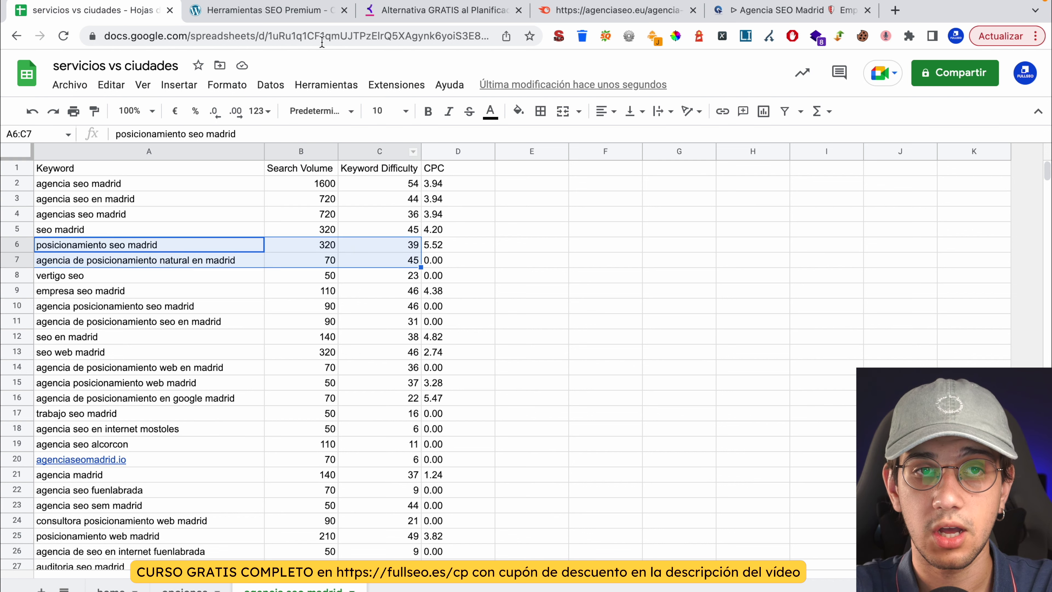
Close the Herramientas SEO Premium page and return to the agencia seo madrid sheet of the spreadsheet.
left_click(185, 589)
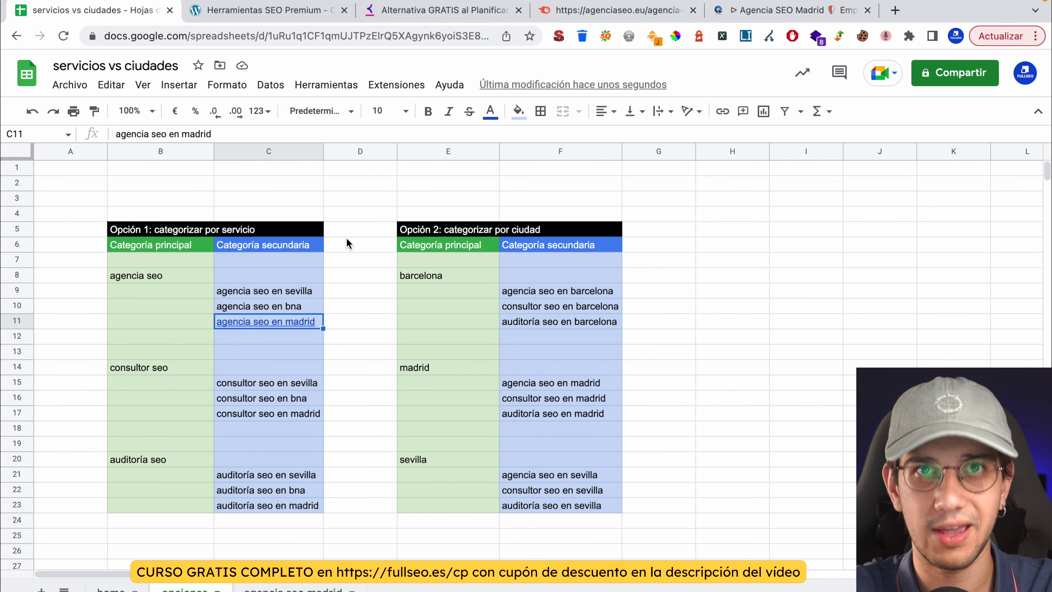
left_click(292, 13)
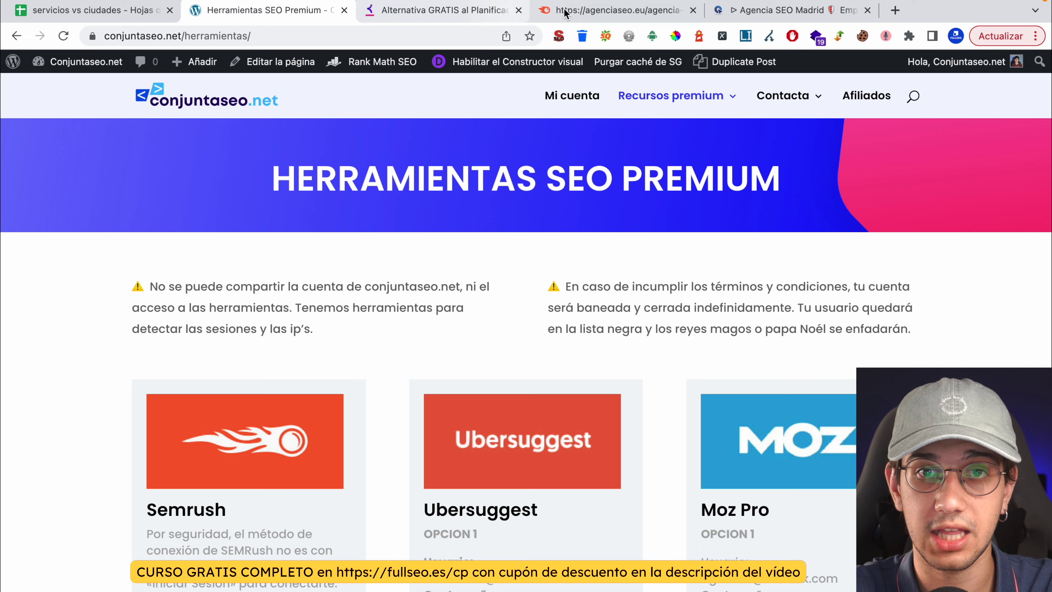
left_click(580, 11)
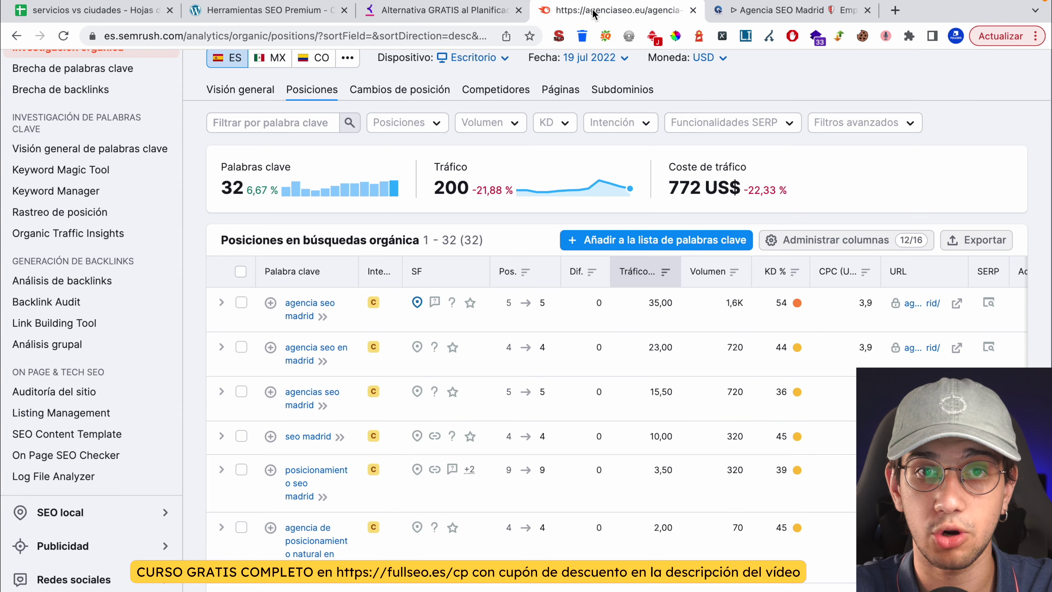
left_click(344, 11)
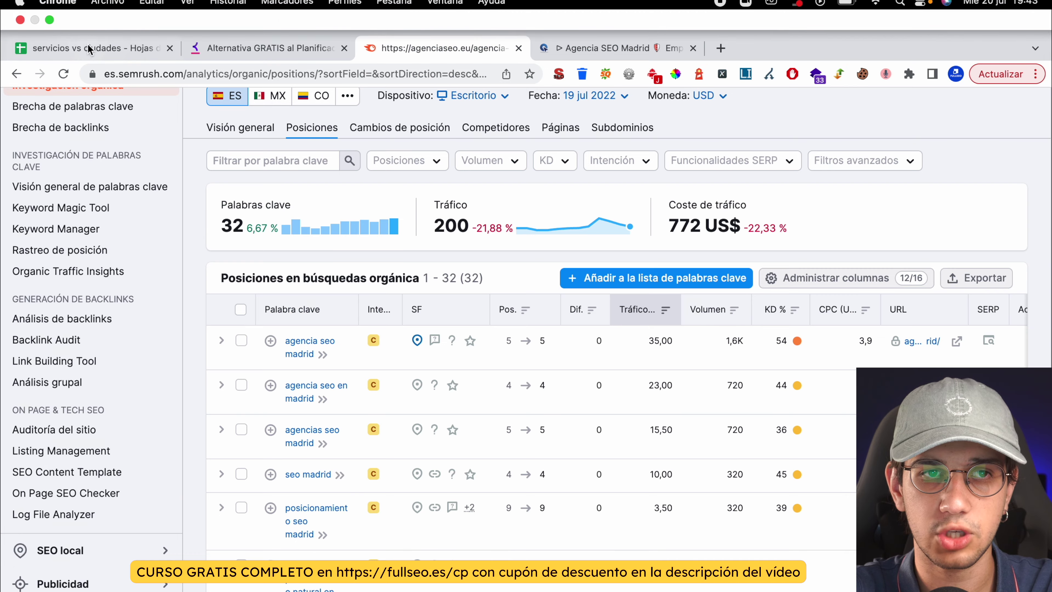
left_click(89, 13)
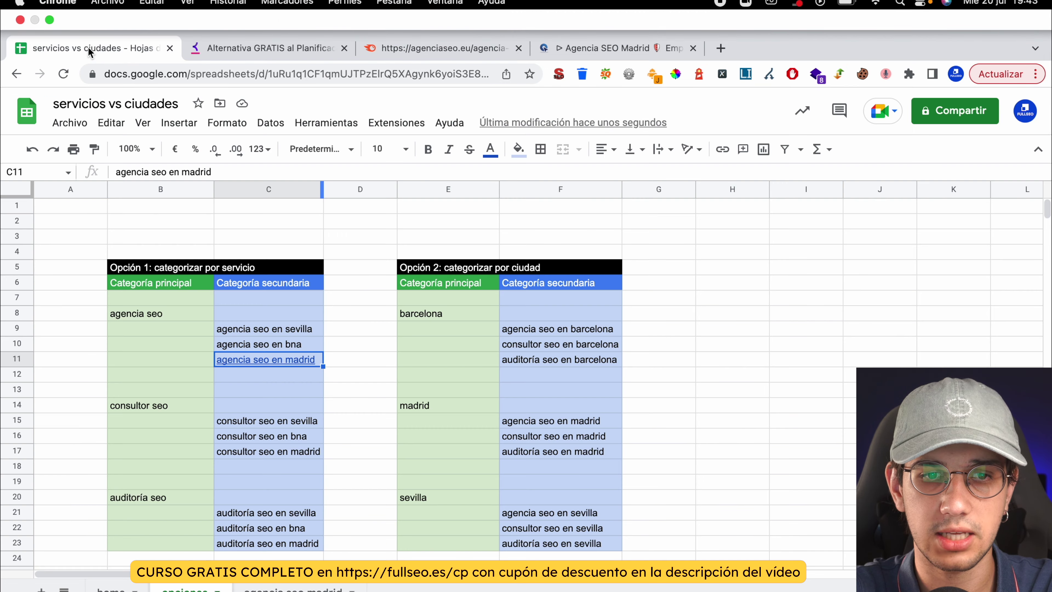
left_click(286, 588)
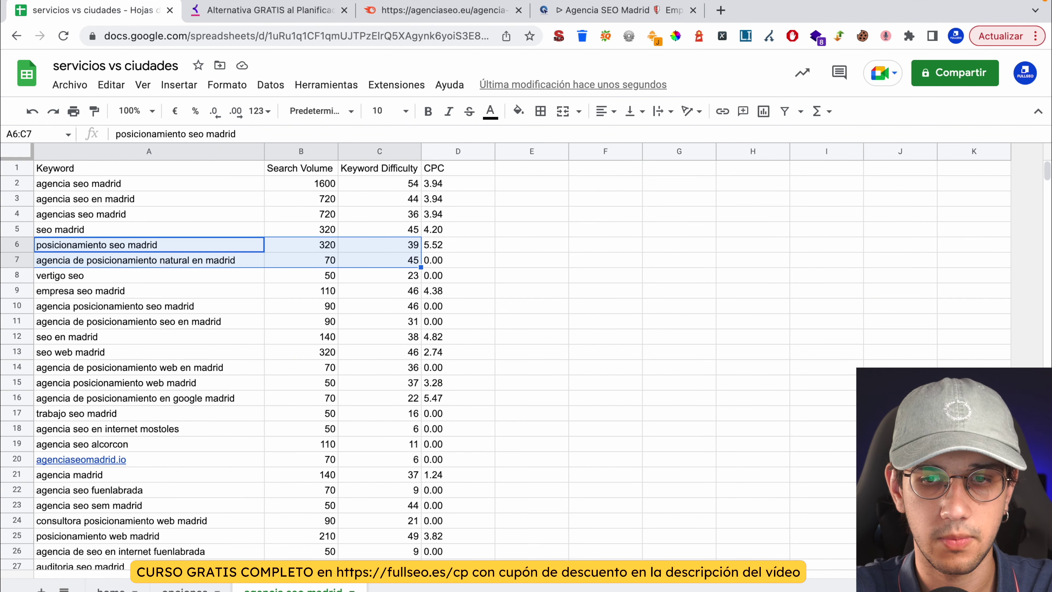
Examine the keywords agencia de posicionamiento natural en madrid and vertigo seo in rows 7 and 8.
left_click(82, 277)
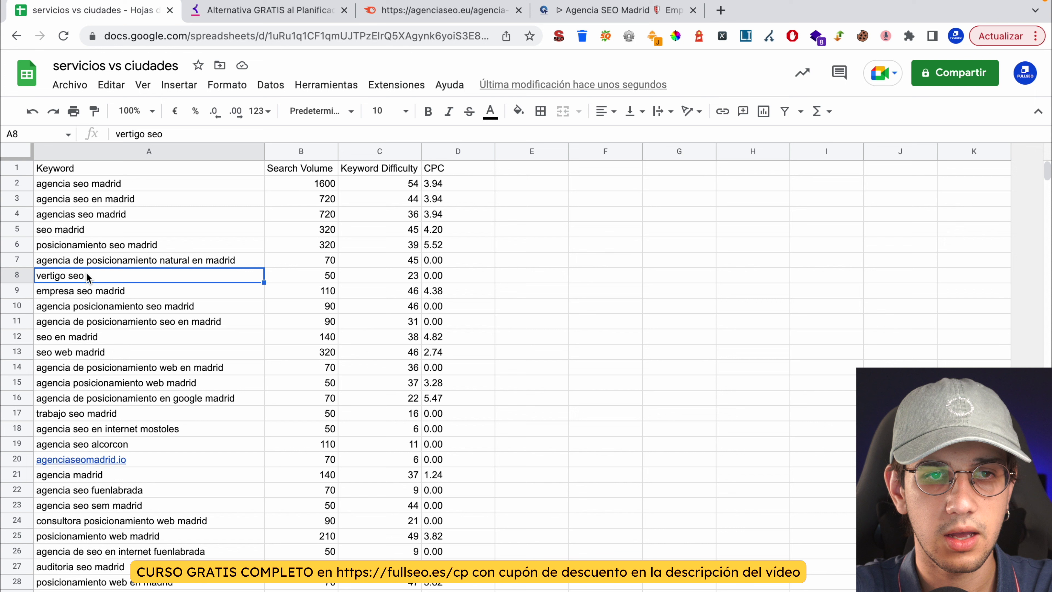
left_click(122, 264)
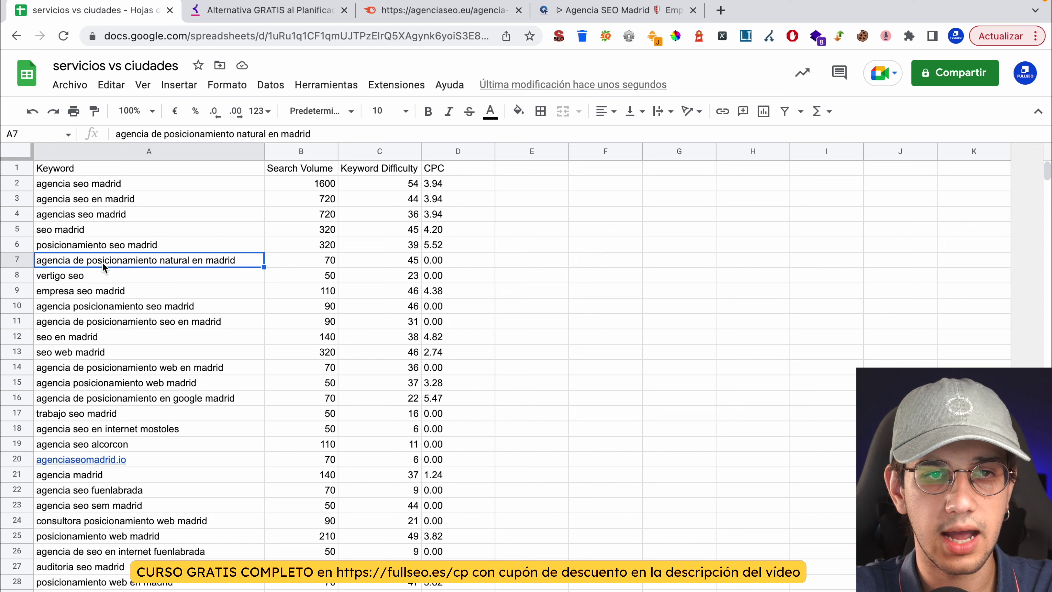
triple_click(183, 261)
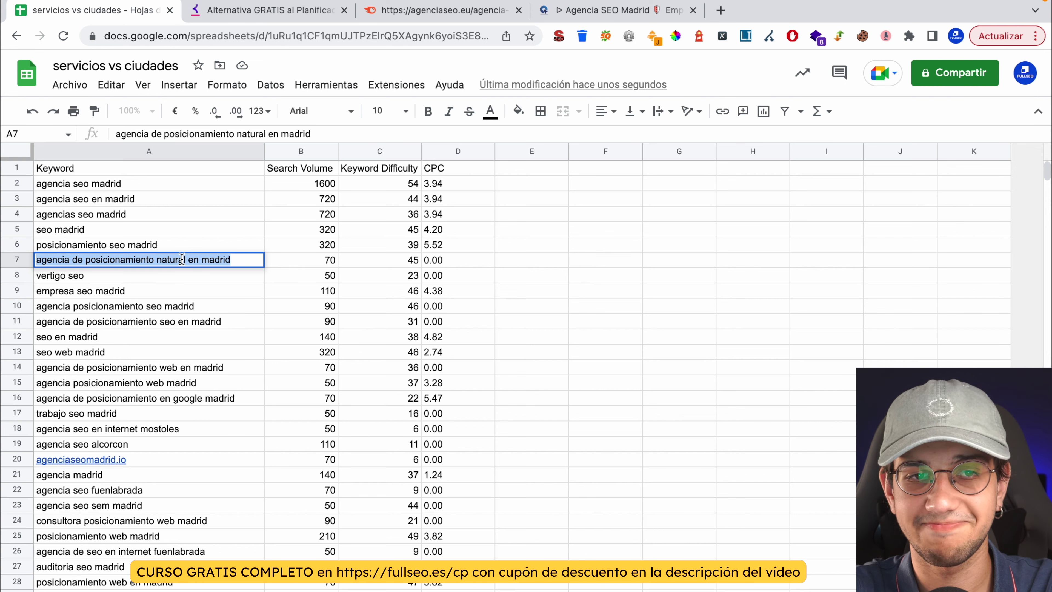
left_click(179, 275)
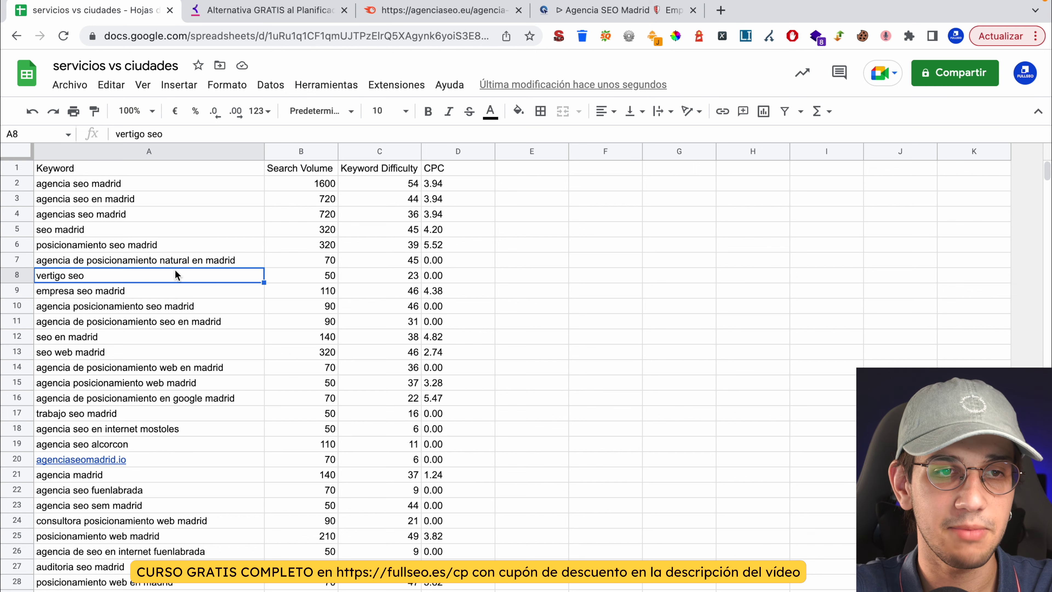
left_click(20, 275)
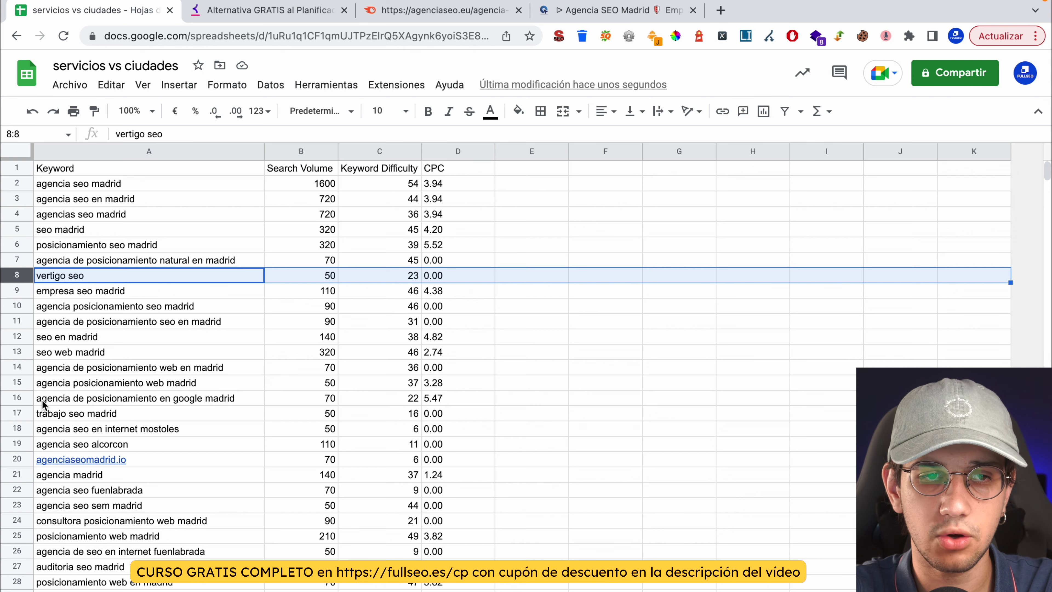
Delete rows 15 to 93 of the keyword sheet.
left_click(18, 382)
scroll(18, 381, "down", 15)
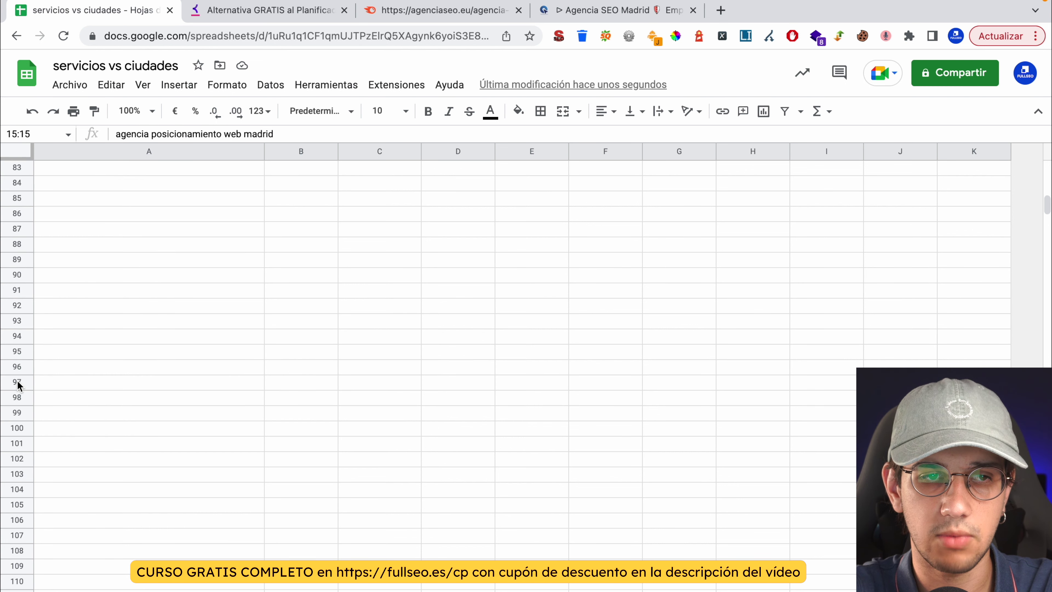
left_click(17, 382, "shift")
scroll(133, 371, "up", 15)
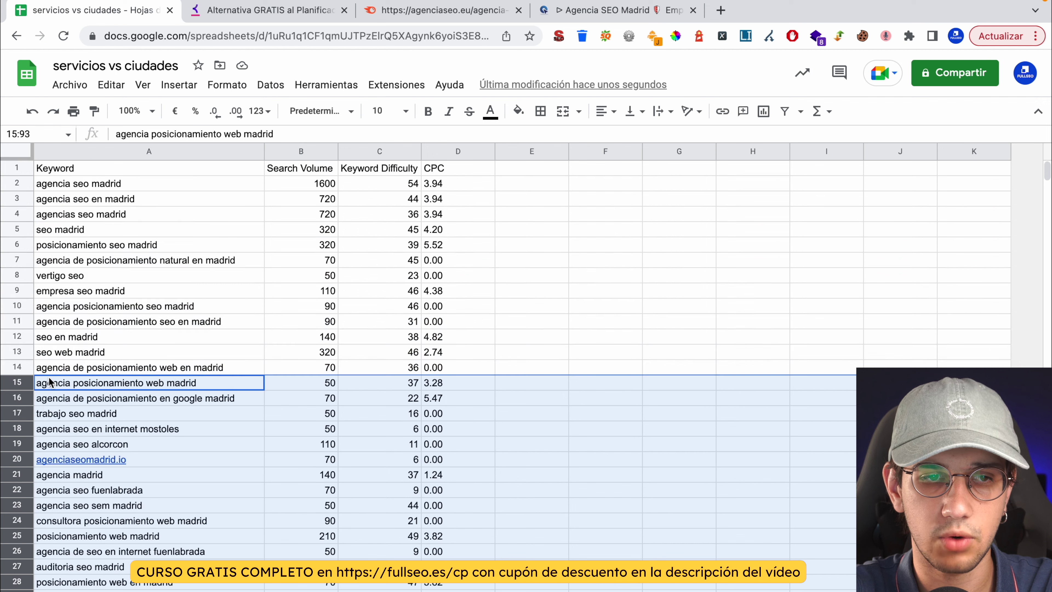
right_click(26, 424)
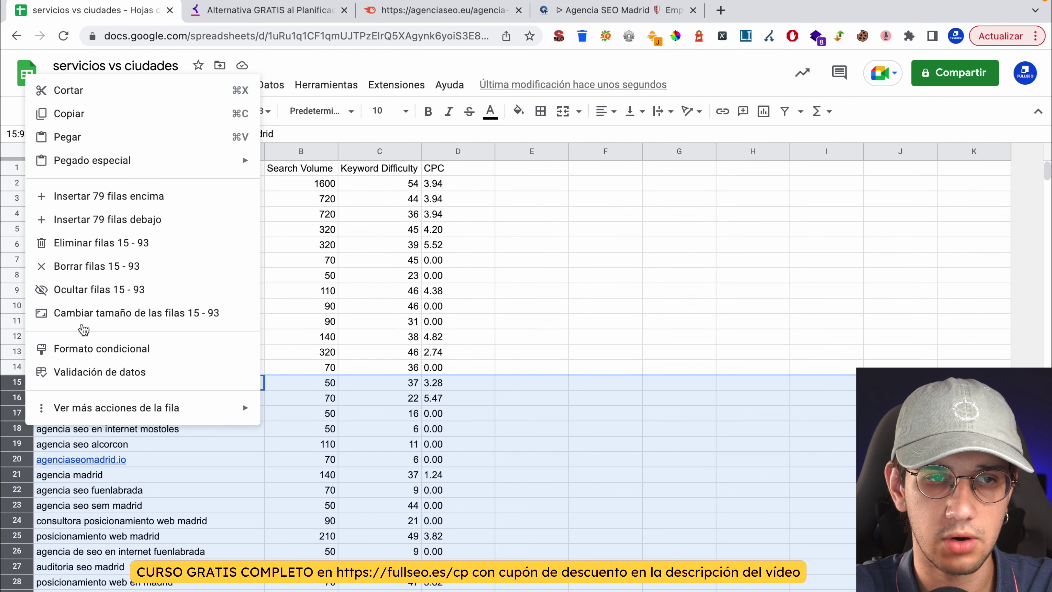
left_click(87, 245)
left_click(454, 385)
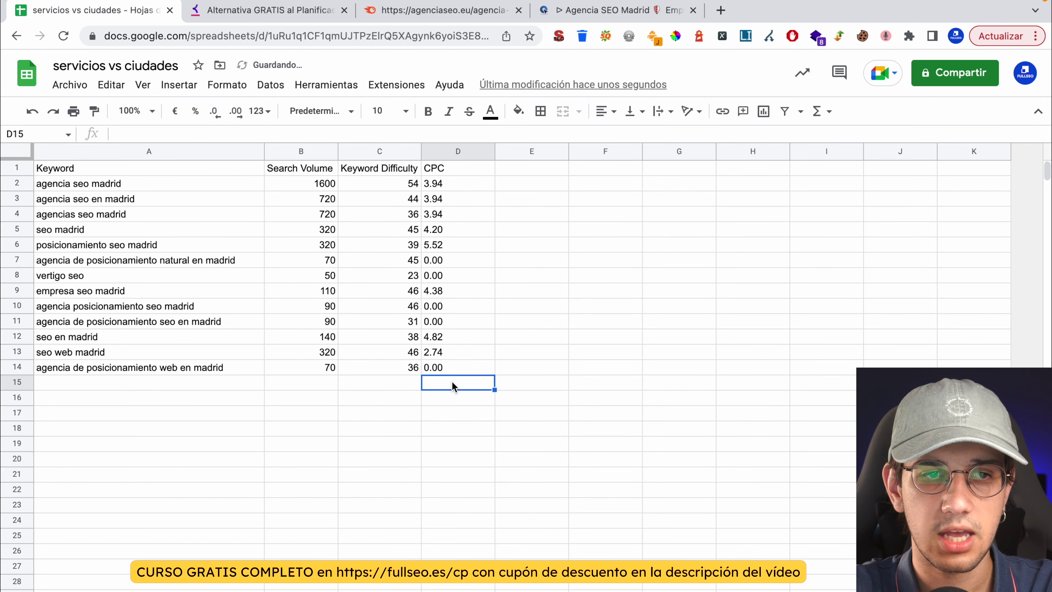
Review the remaining keywords in rows 2 to 14 with their volume, difficulty and CPC.
left_click_drag(91, 184, 451, 374)
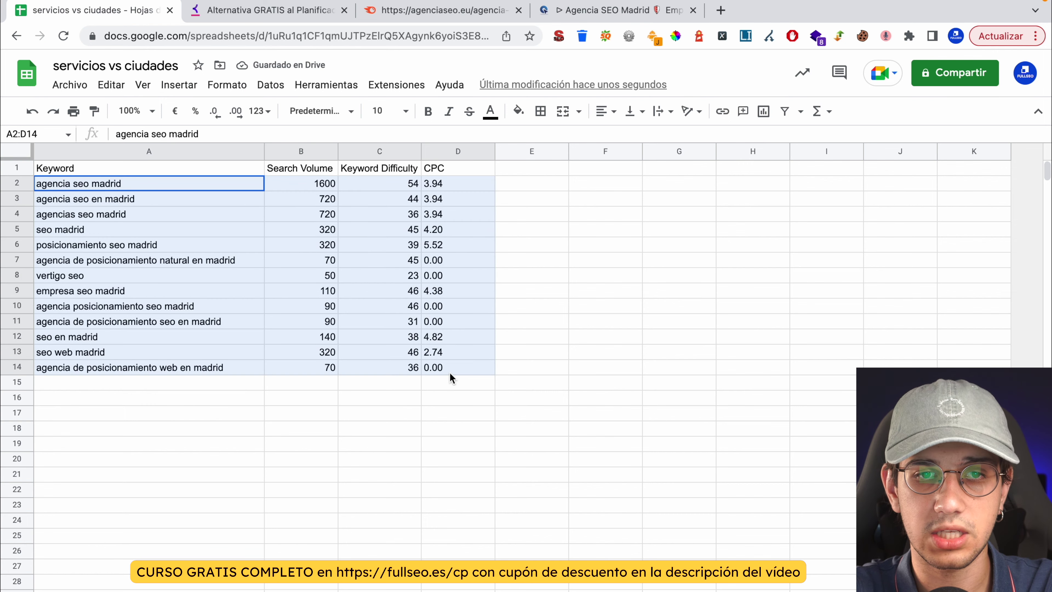
left_click(451, 374)
left_click(612, 420)
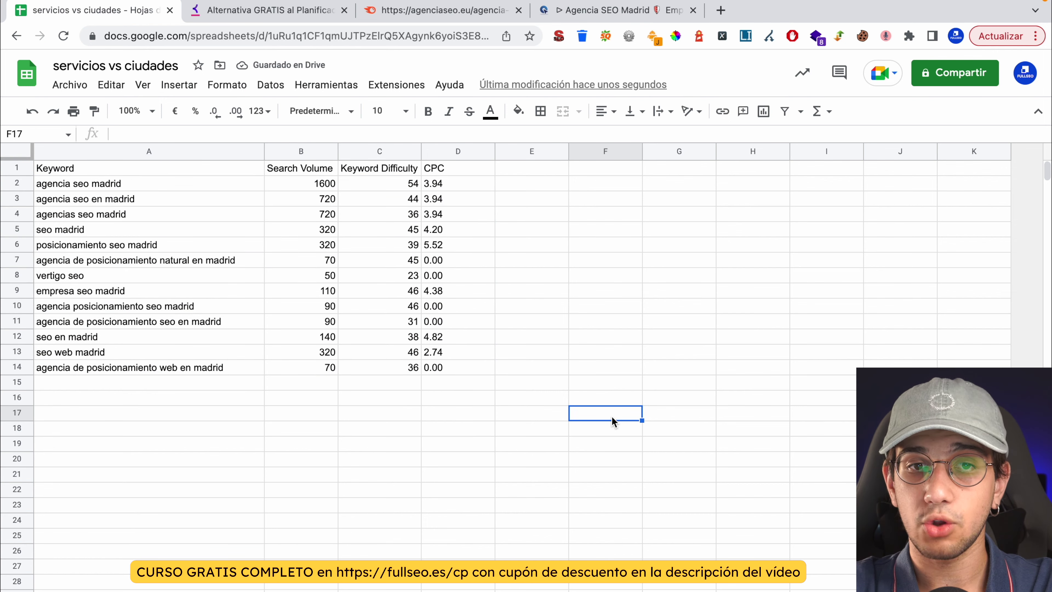
left_click_drag(455, 367, 102, 170)
left_click(200, 251)
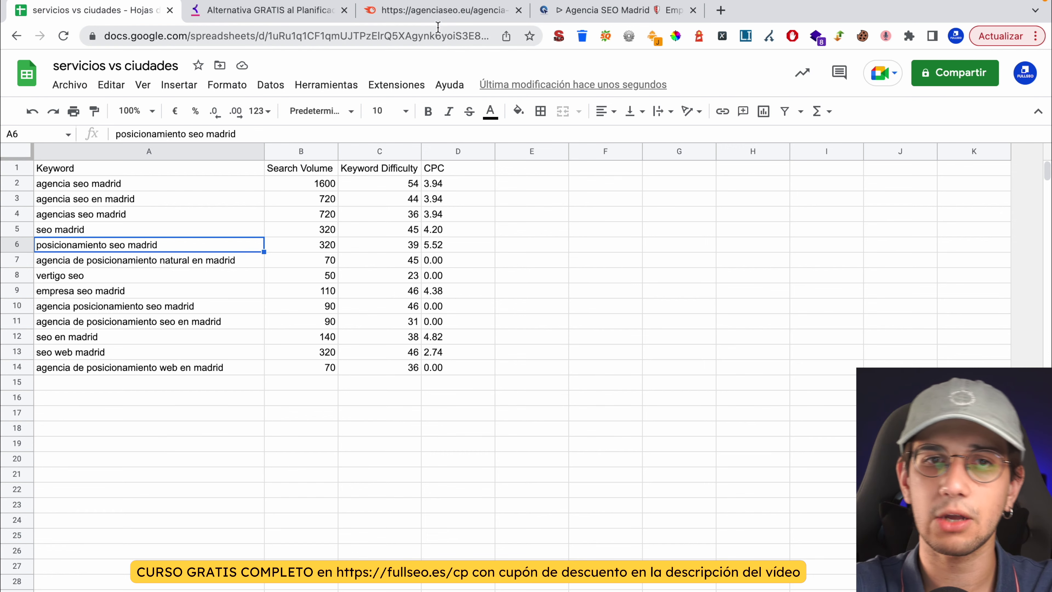
Move the Keyword Tool page behind the Semrush page in the browser's tab order and open it.
left_click(441, 13)
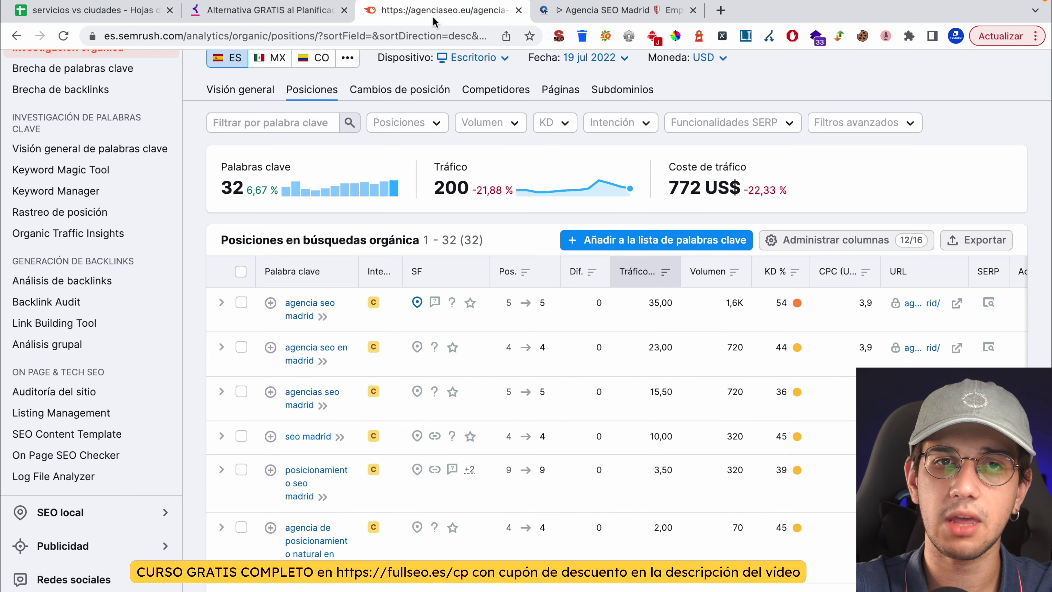
left_click(573, 17)
left_click(454, 16)
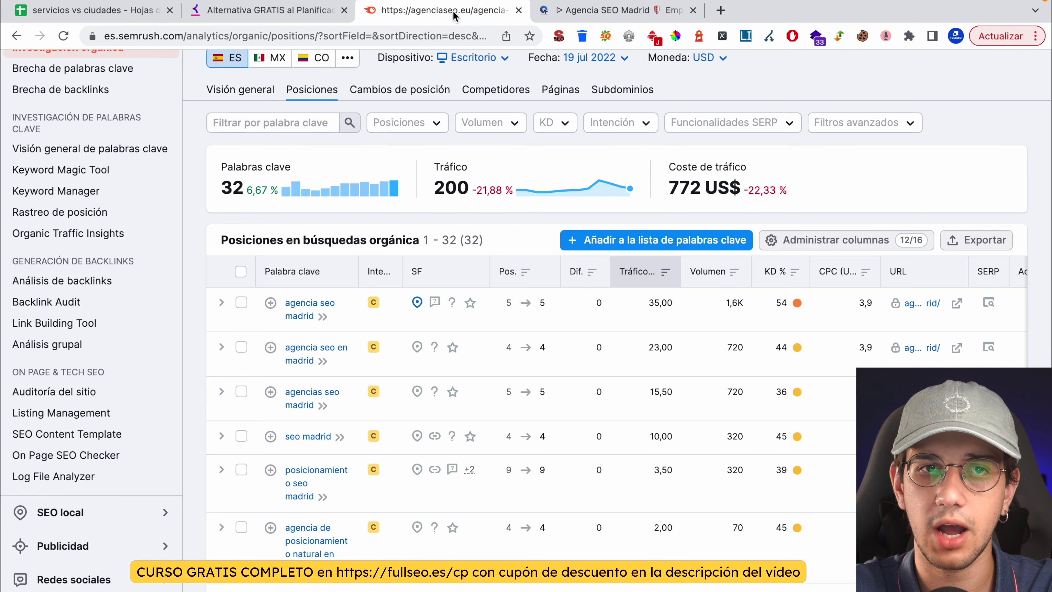
left_click_drag(265, 10, 443, 11)
left_click(370, 376)
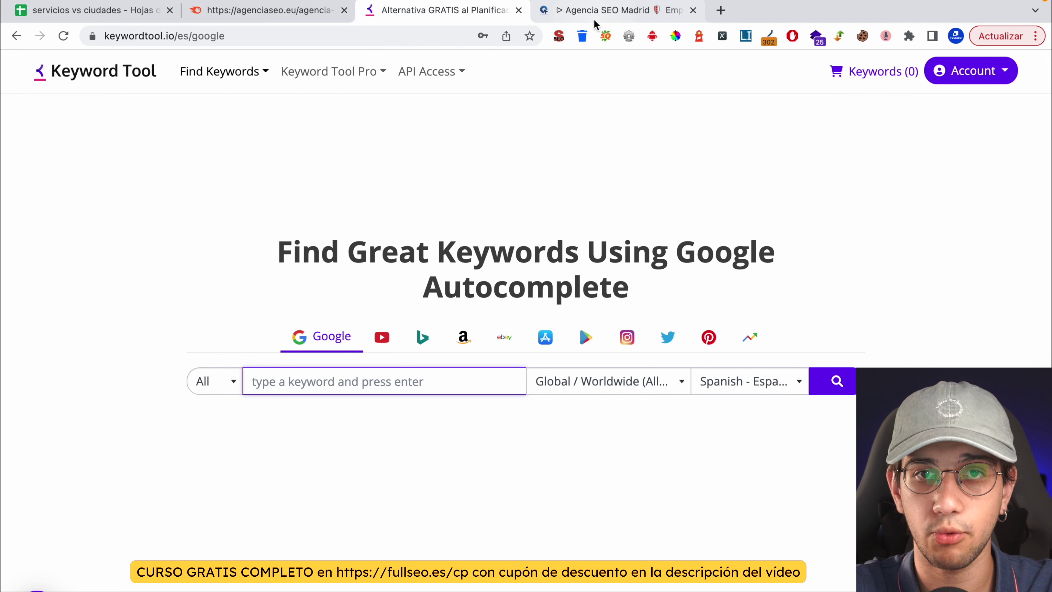
Search Keyword Tool's Google suggestions for agencia seo madrid with Global / Worldwide and Spanish.
left_click(132, 11)
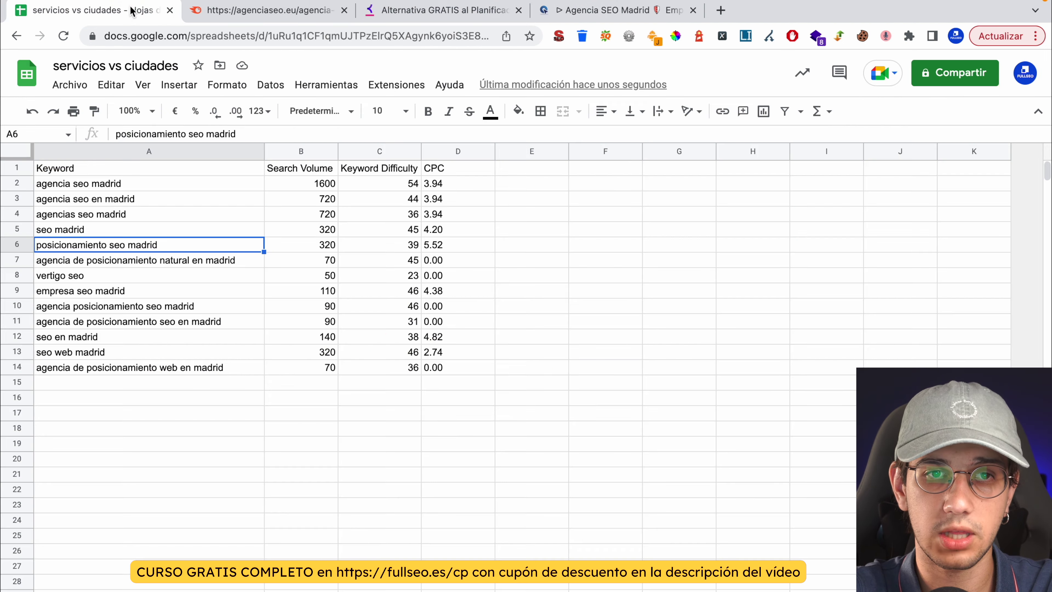
left_click(463, 11)
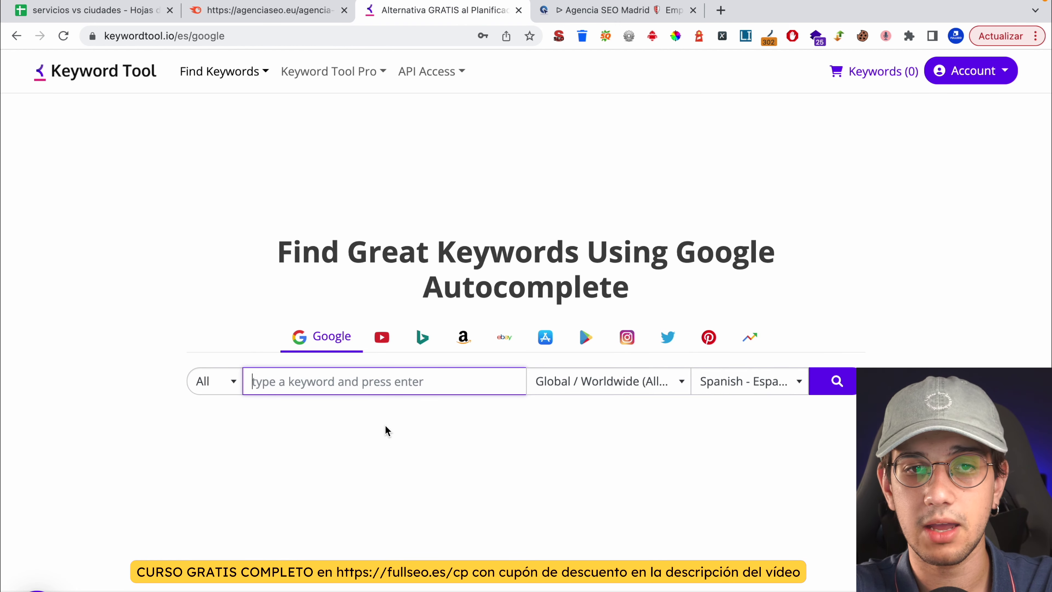
type("AGENCIA SEO MADRID")
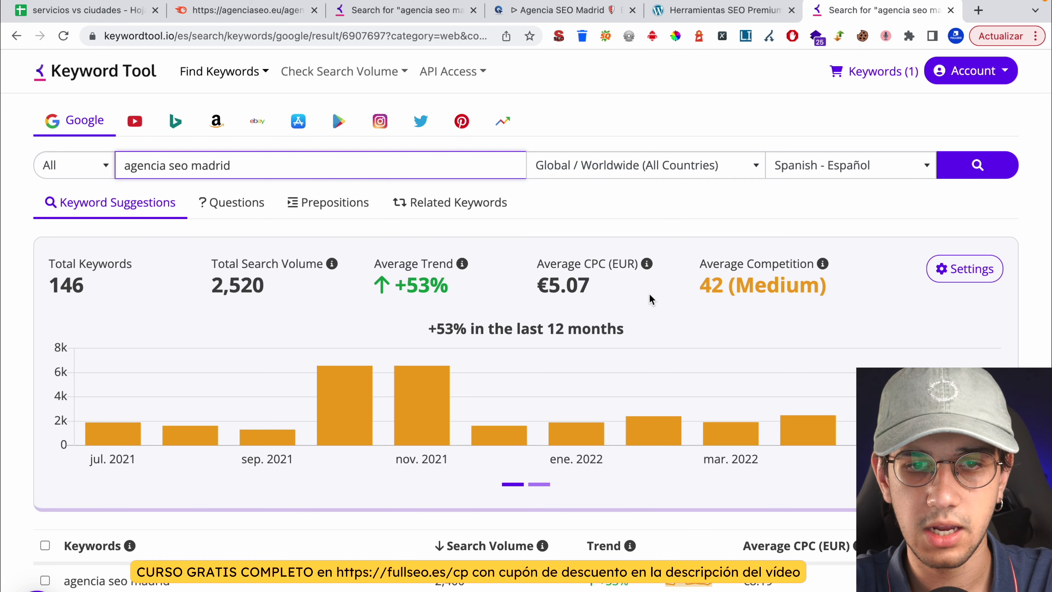
Examine the Keyword Tool suggestions for agencia seo madrid and compare them with the keywords in the spreadsheet.
scroll(650, 293, "down", 6)
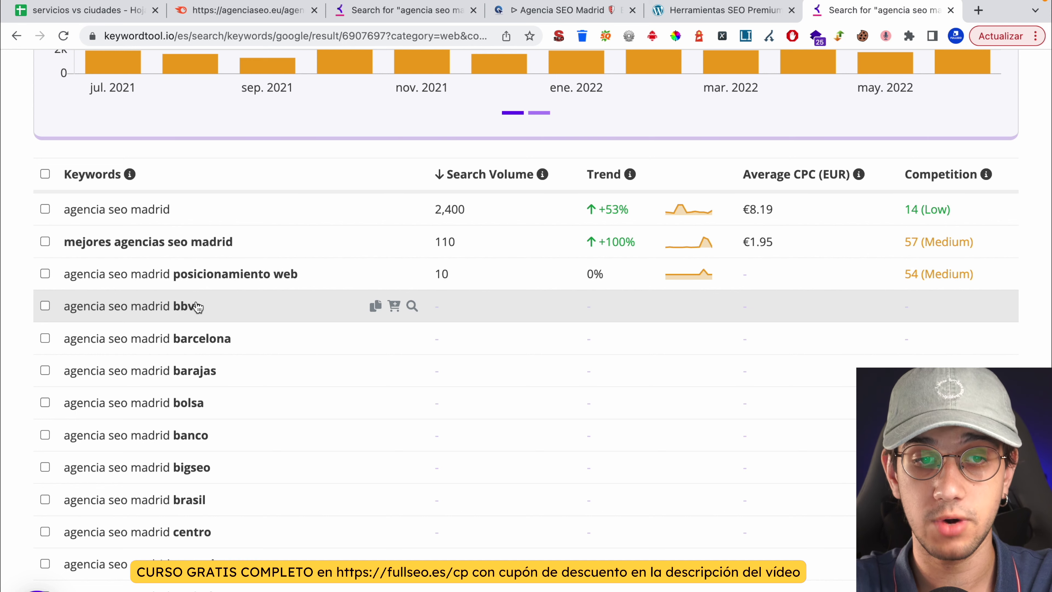
scroll(197, 306, "down", 3)
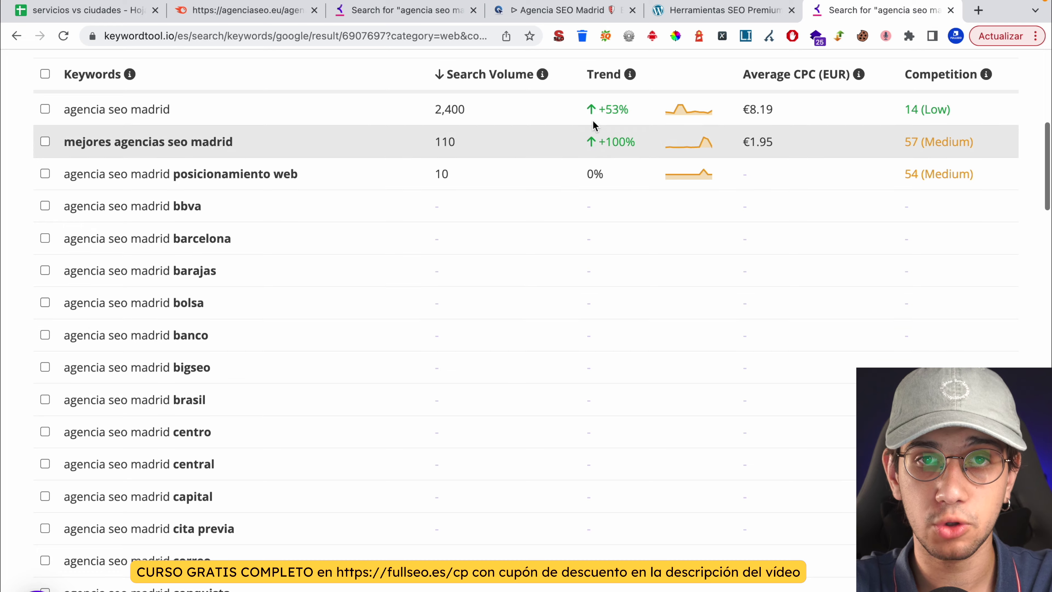
left_click(690, 16)
left_click(607, 17)
left_click(83, 10)
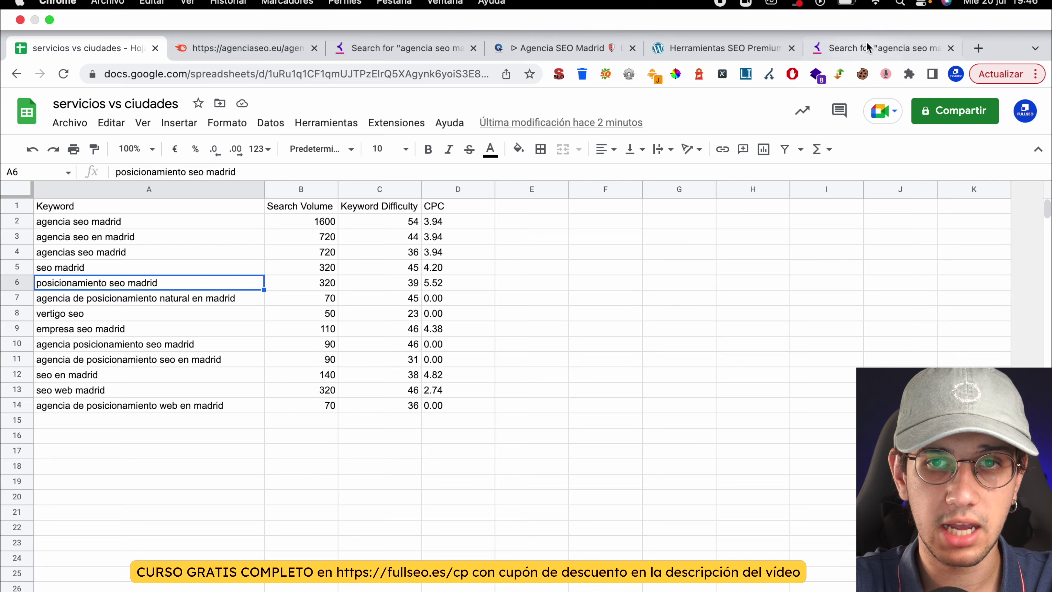
left_click(882, 9)
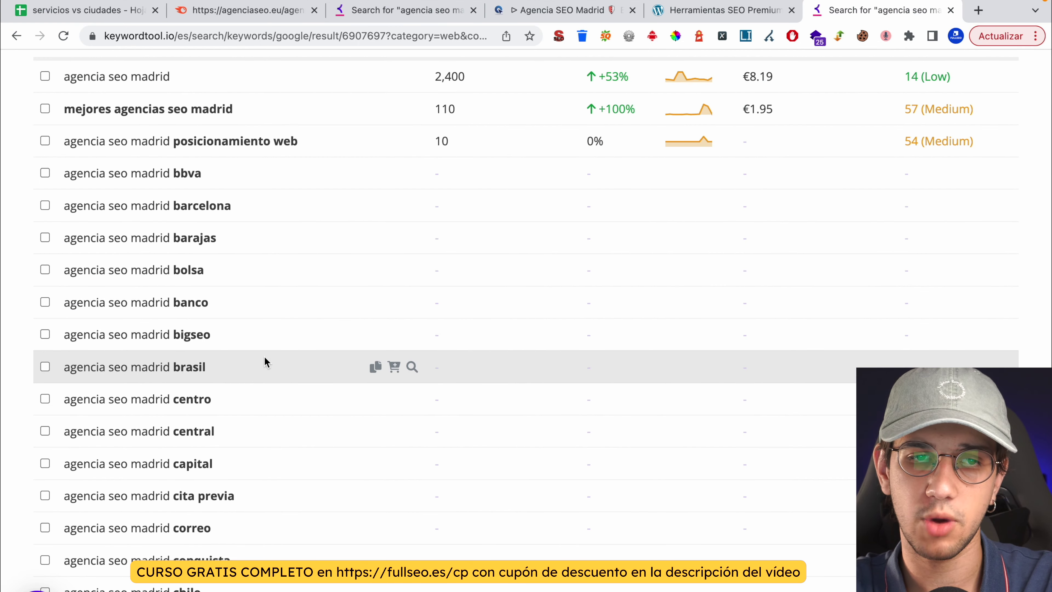
Copy the suggestion agencia seo madrid centro from Keyword Tool into cell A15 of the keyword sheet.
left_click_drag(225, 406, 62, 406)
key("ctrl+c")
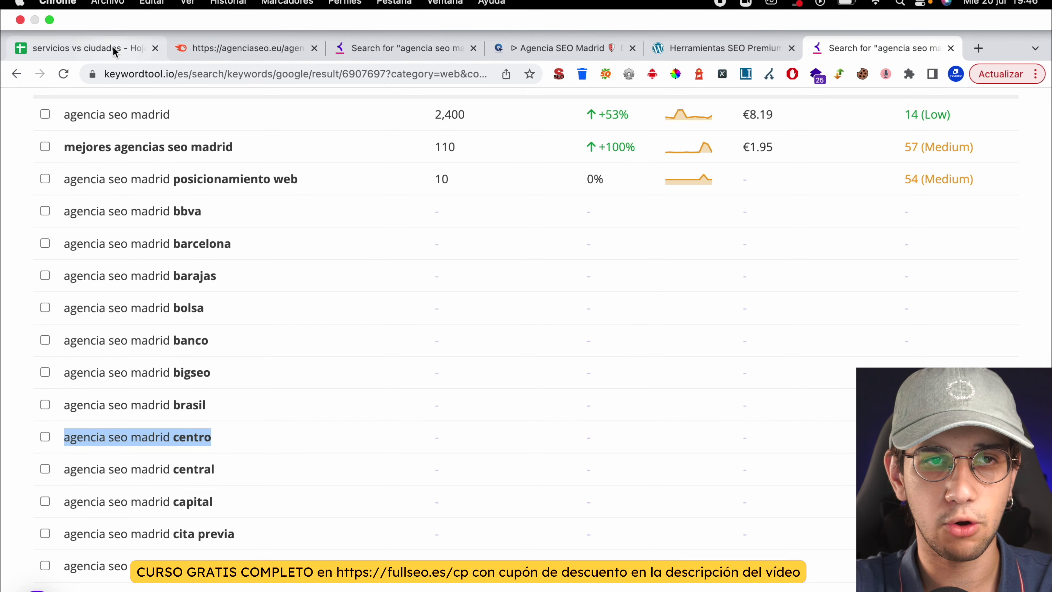
left_click(115, 52)
left_click(120, 387)
key("ctrl+v")
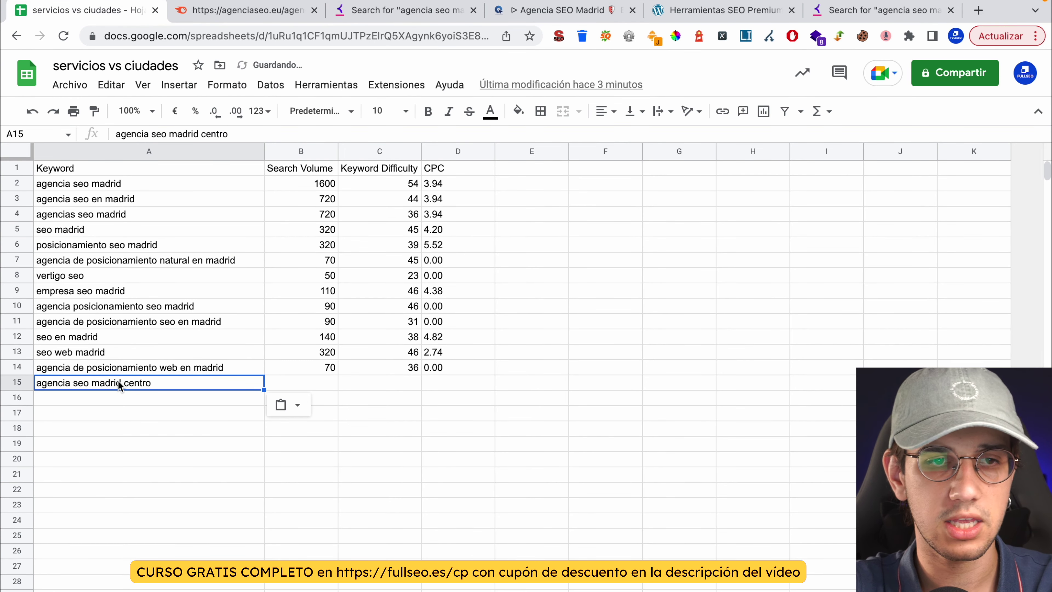
left_click(453, 414)
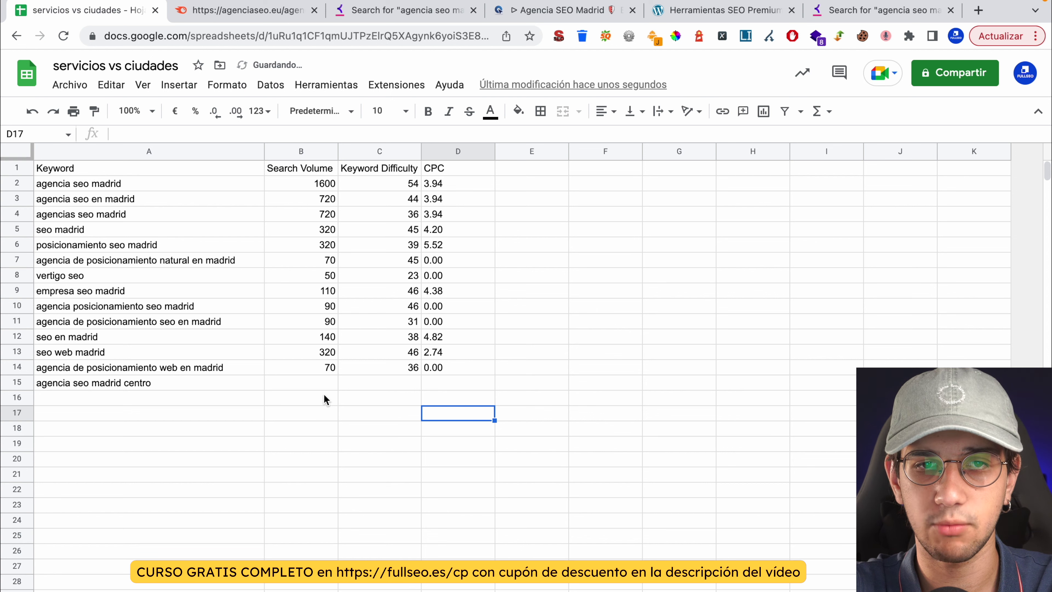
Clear the Search Volume, Keyword Difficulty and CPC data together with their headers, keeping only the Keyword column.
left_click_drag(321, 399, 393, 183)
left_click_drag(476, 367, 302, 155)
key("Delete")
left_click(378, 306)
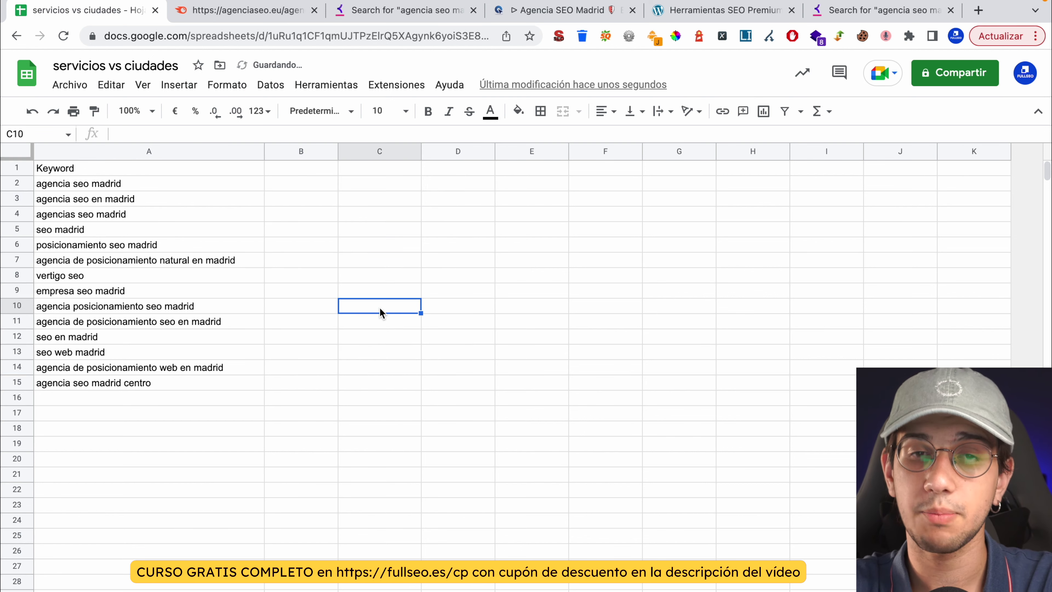
Review the collected keywords in column A, from agencia seo en madrid down to agencia seo madrid centro.
left_click(129, 198)
left_click(109, 399)
left_click(108, 385)
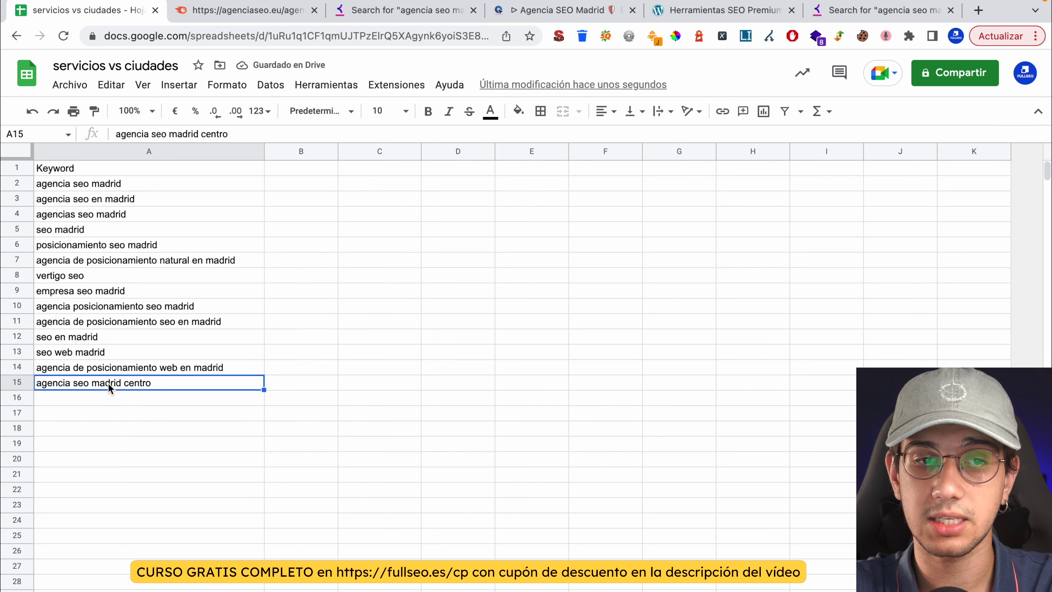
left_click(99, 260)
left_click(100, 383)
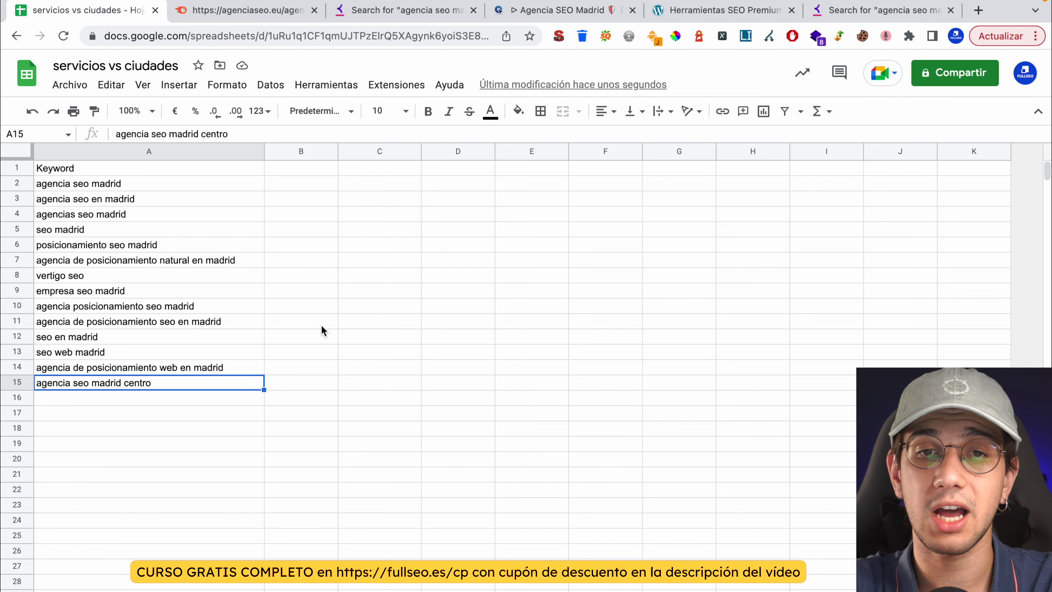
left_click(409, 310)
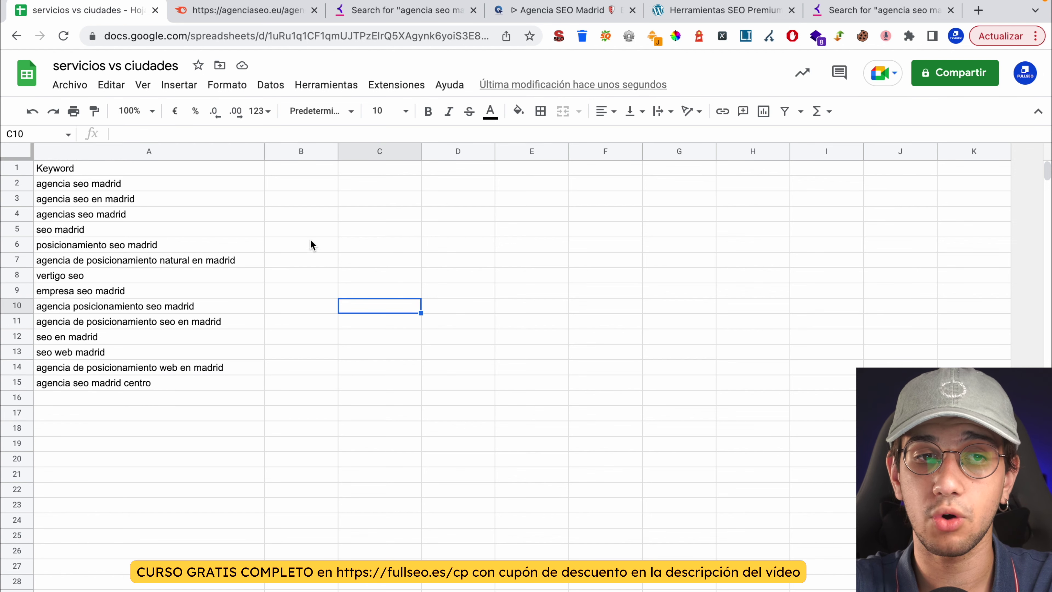
left_click(137, 201)
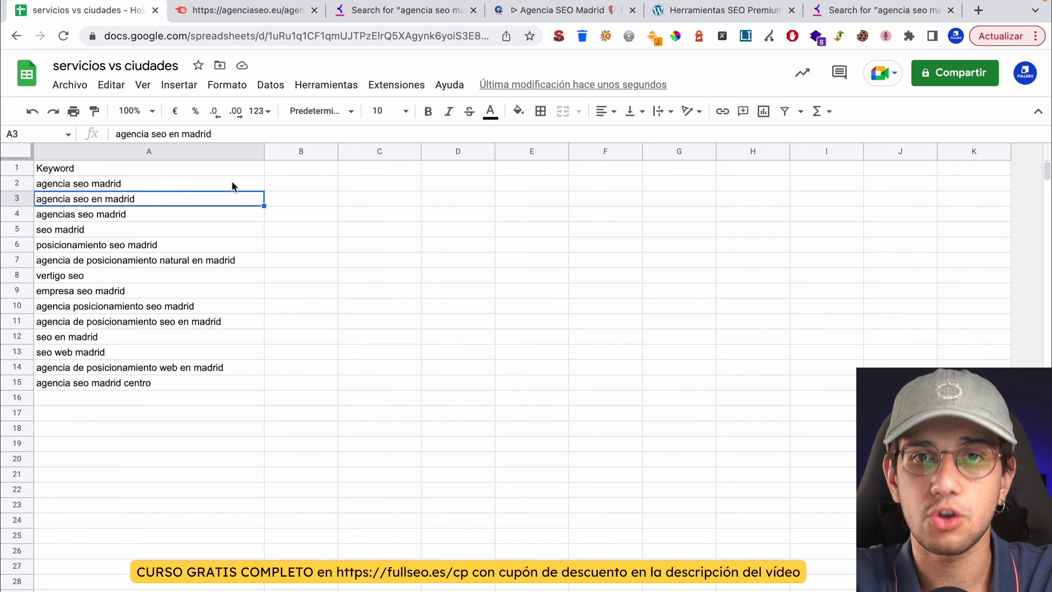
left_click(883, 13)
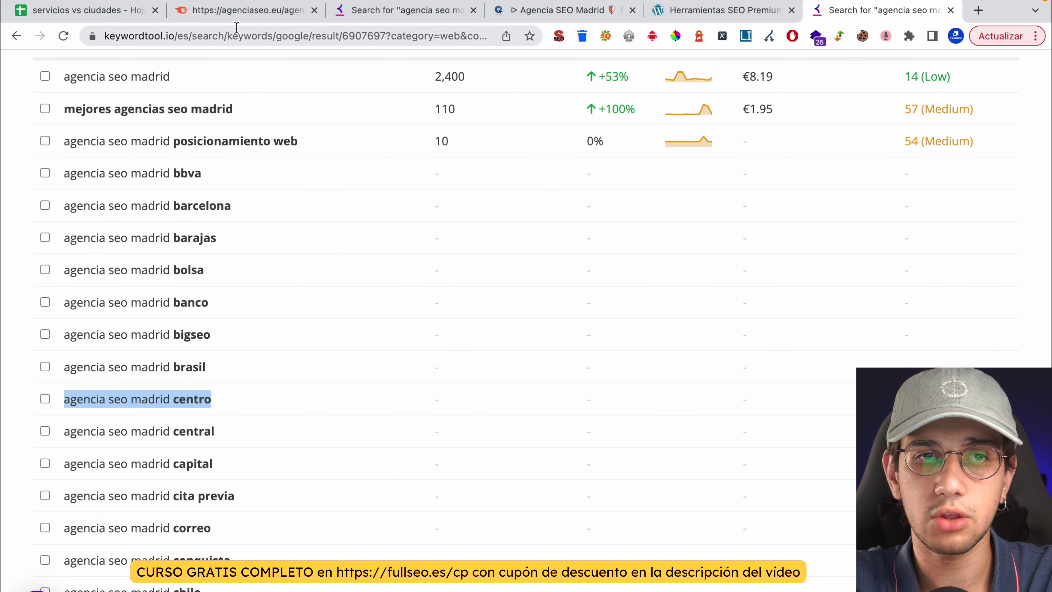
left_click(252, 15)
left_click(378, 16)
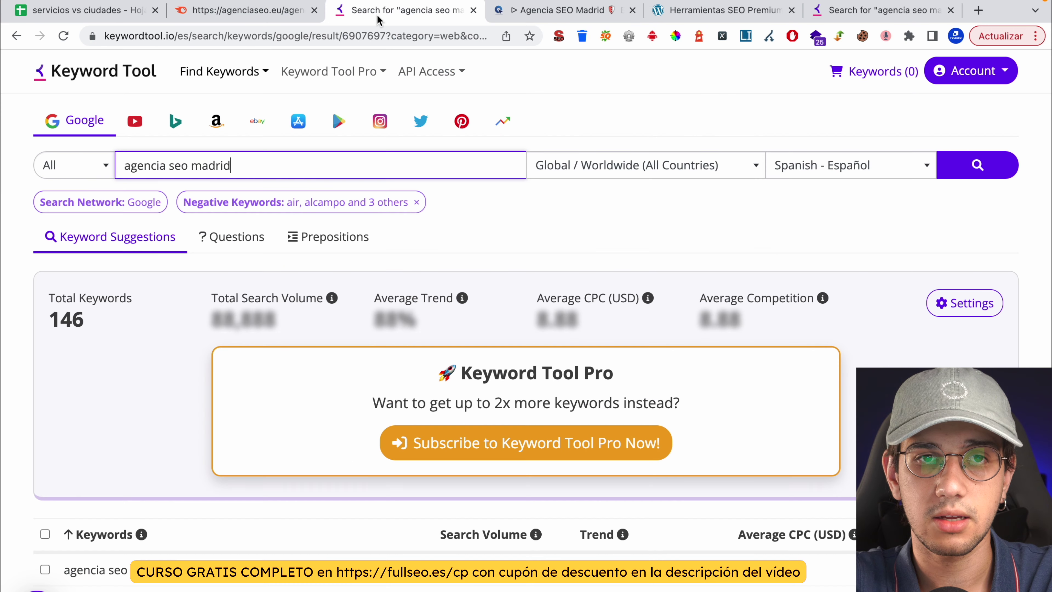
left_click(68, 16)
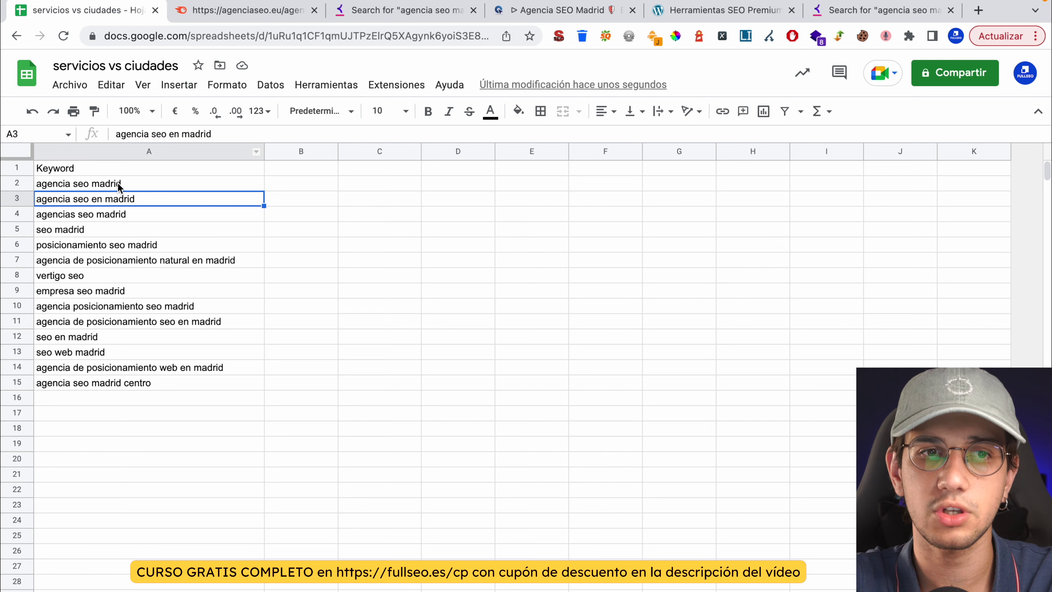
Copy the keywords in A2:A15 and paste them into Keyword Tool's Google search volume checker.
left_click_drag(122, 183, 117, 383)
key("ctrl+c")
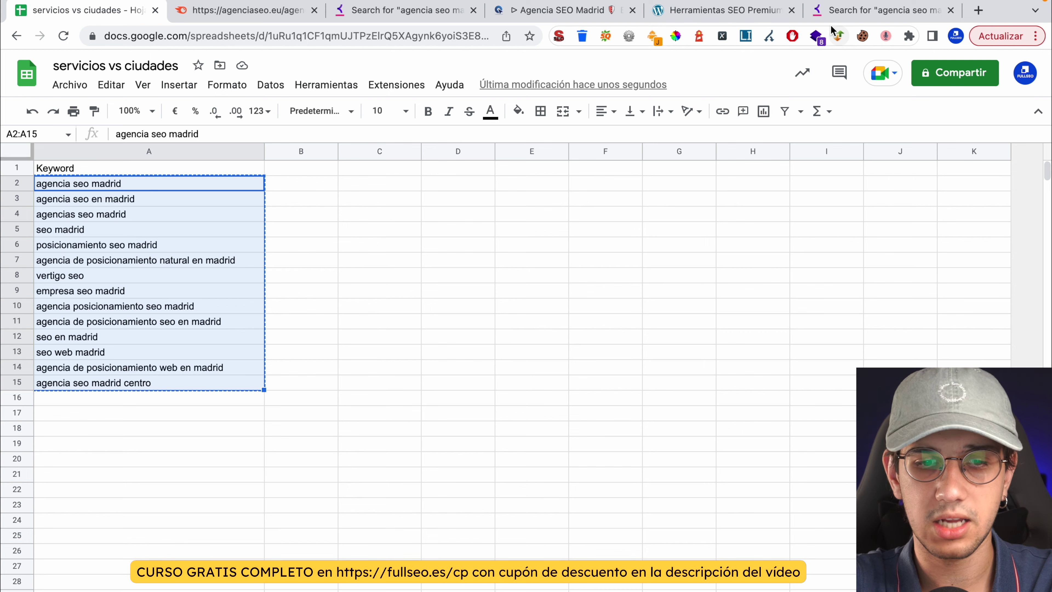
left_click(875, 12)
scroll(498, 255, "up", 10)
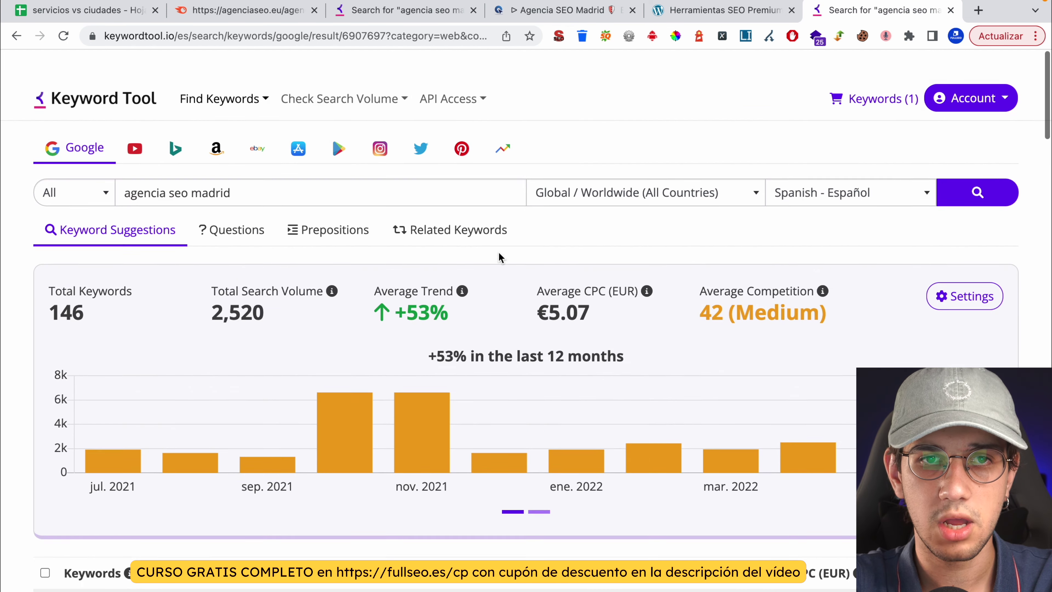
left_click(258, 74)
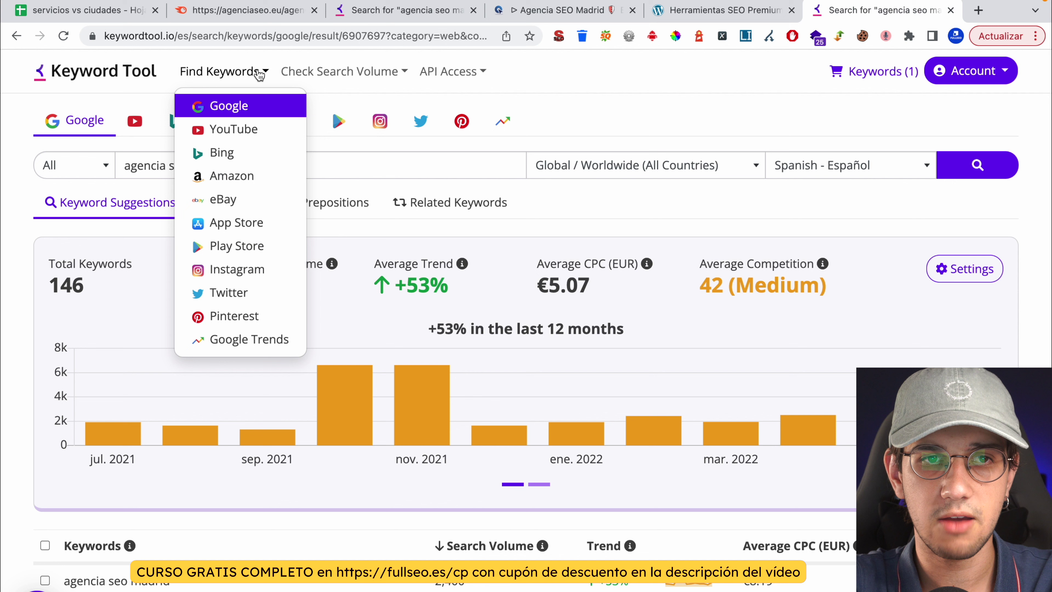
left_click(373, 75)
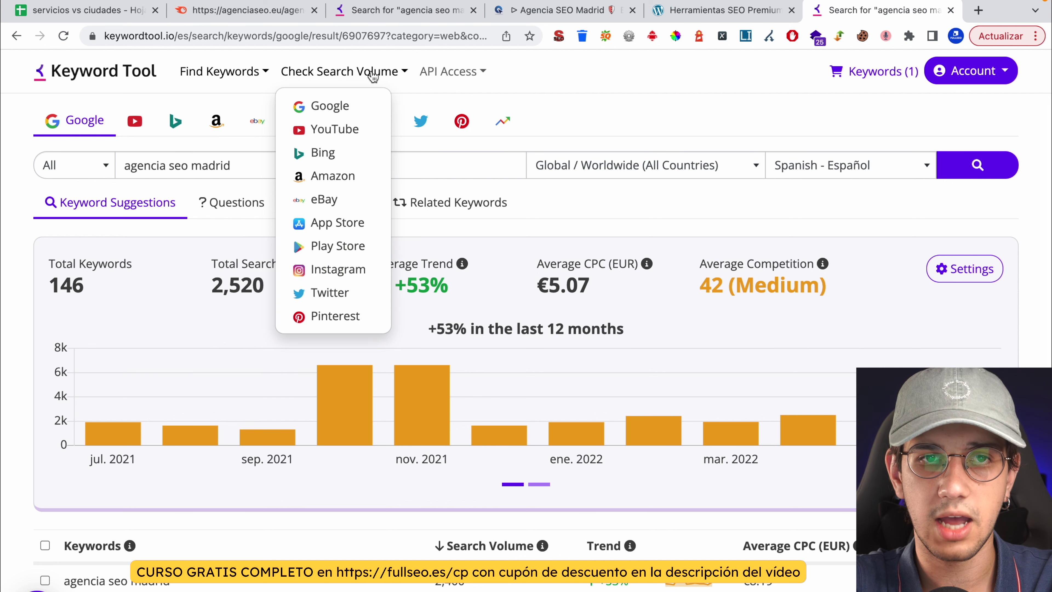
left_click(348, 107)
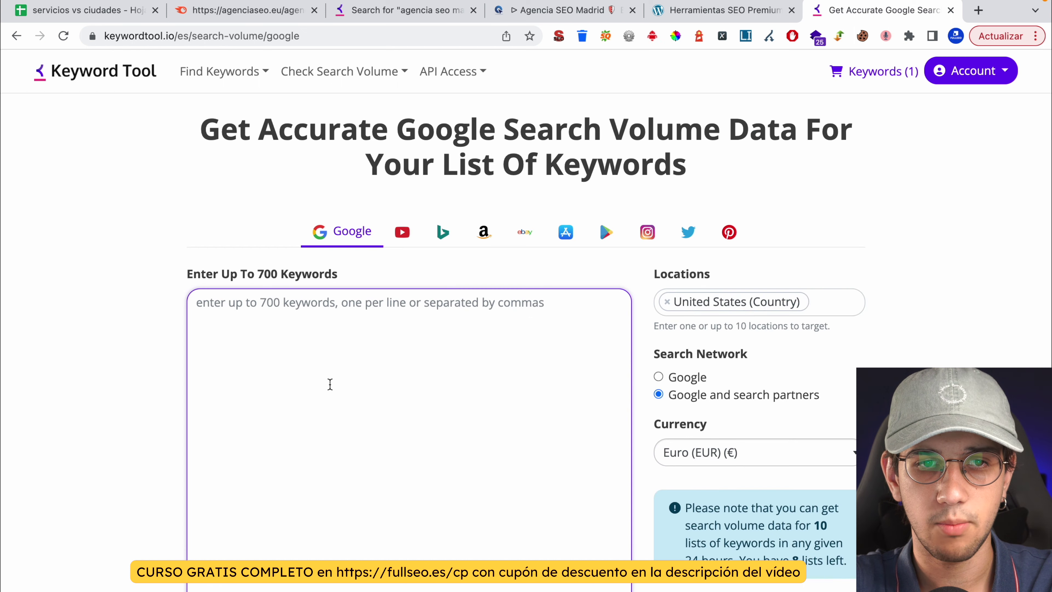
key("super+v")
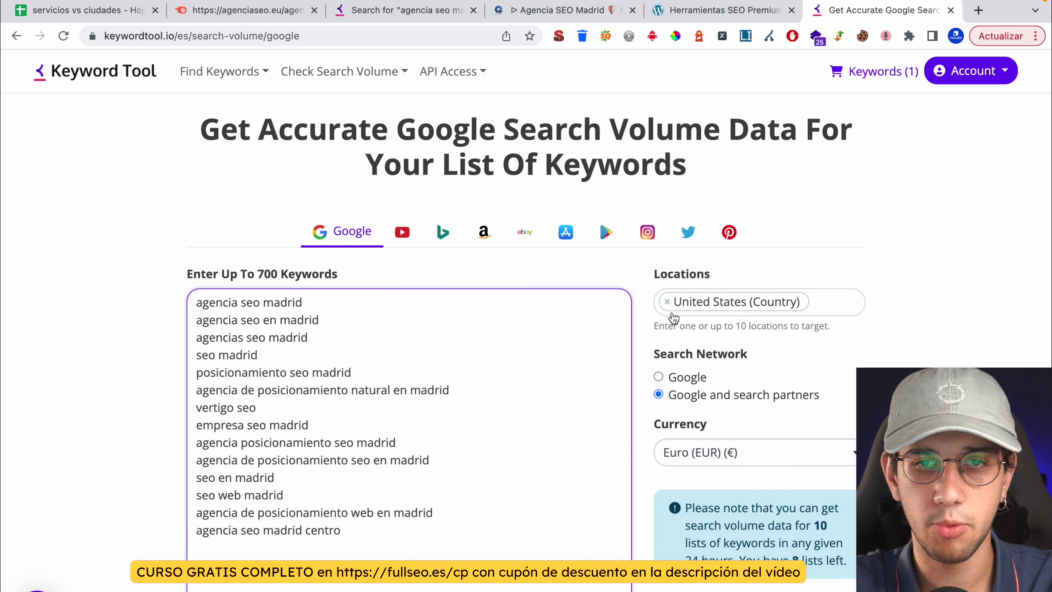
Set the location to Spain (Country) and get the search volume data for the keyword list.
left_click(667, 302)
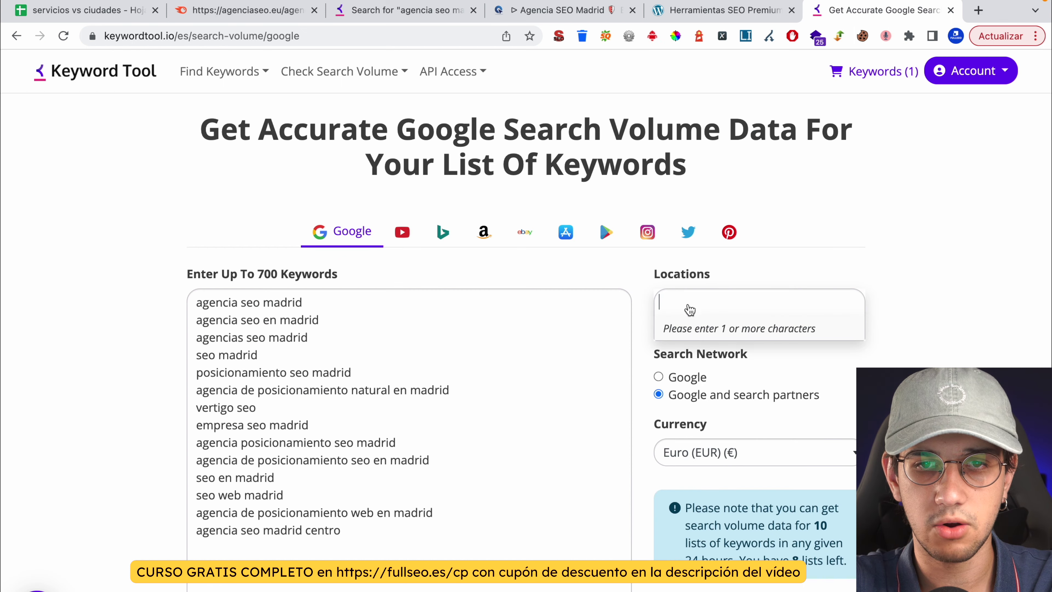
type("spain")
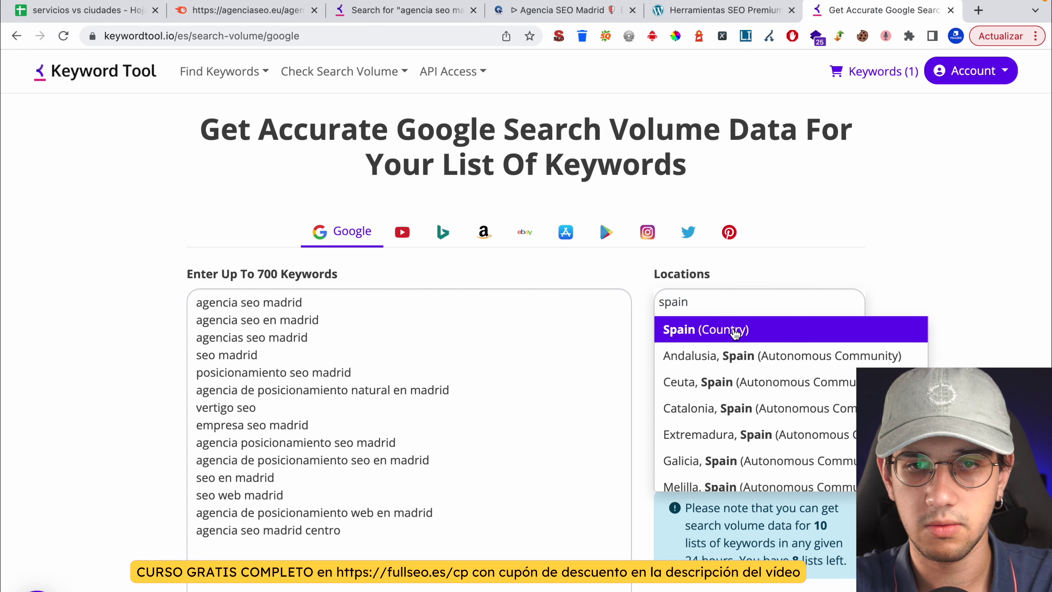
left_click(734, 330)
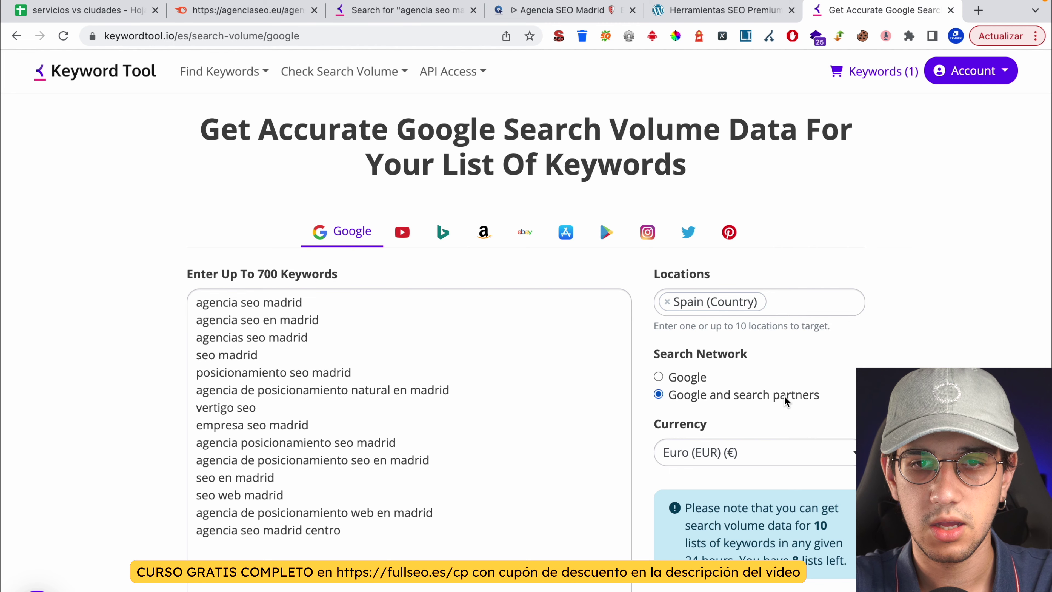
scroll(951, 176, "down", 1)
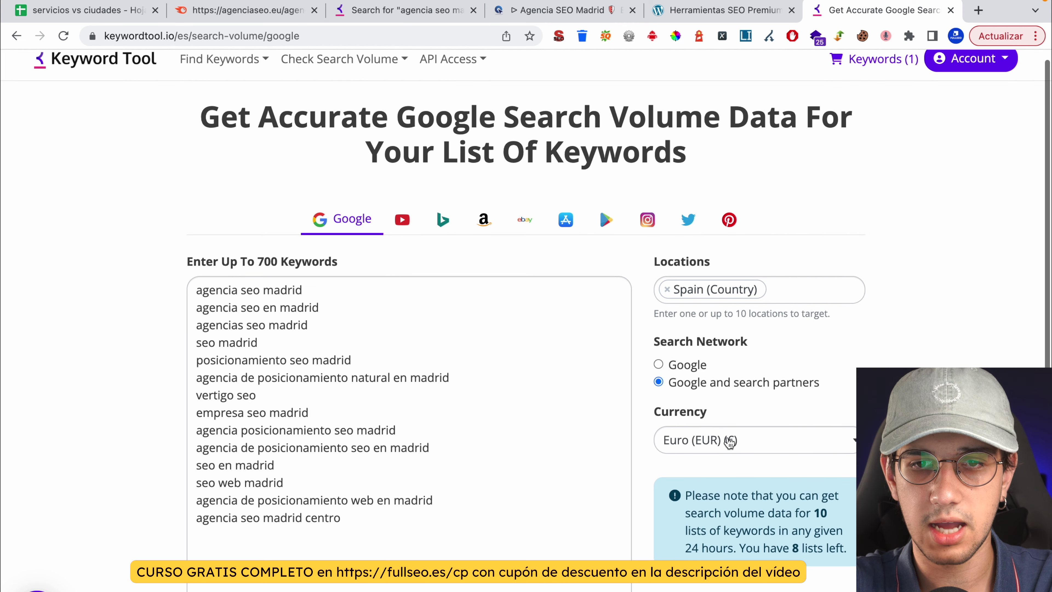
scroll(730, 442, "down", 5)
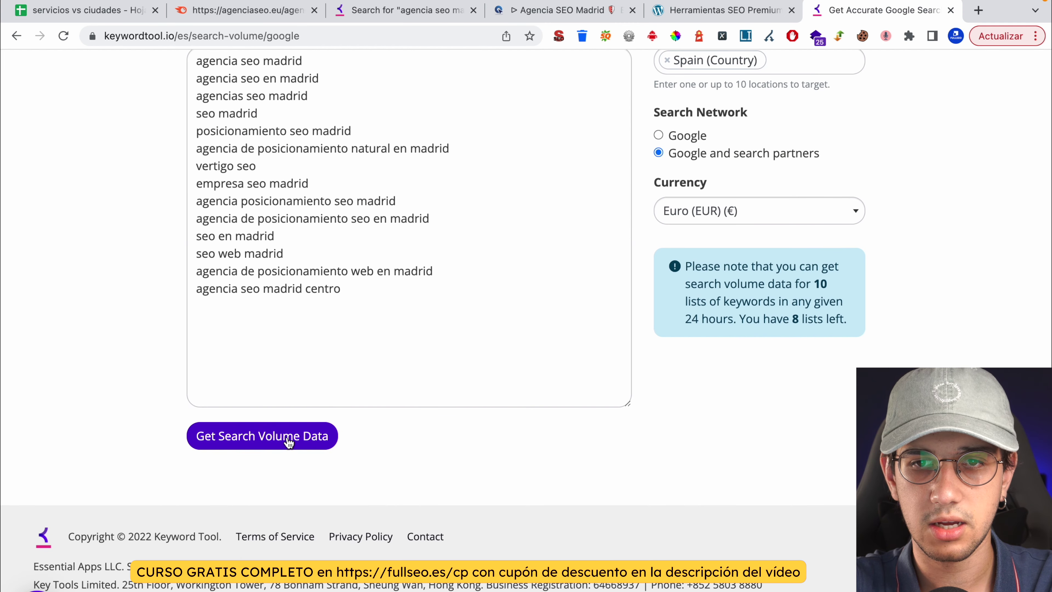
left_click(288, 438)
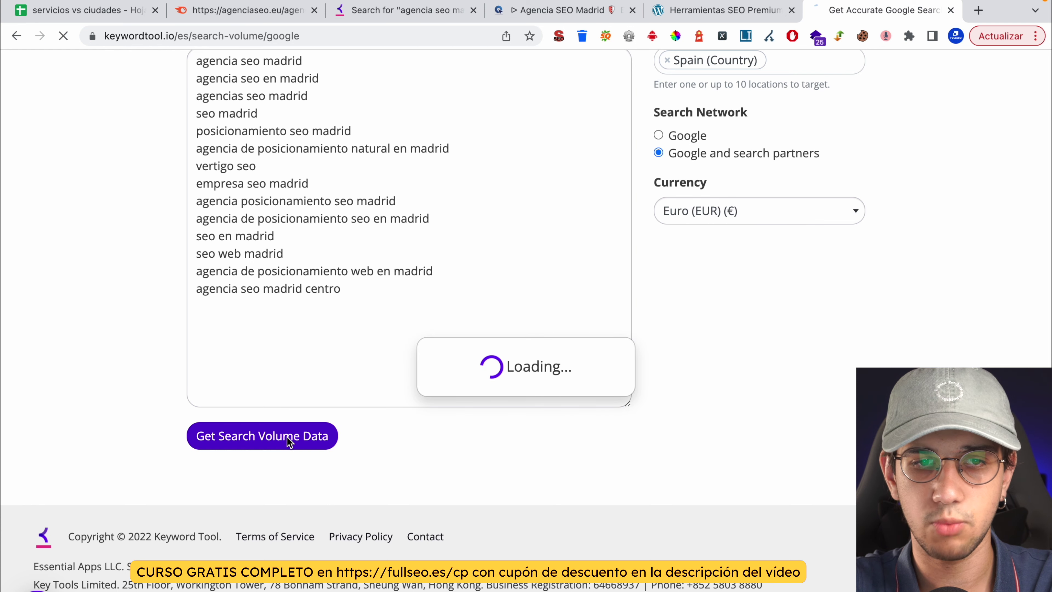
Review the search volume results for the keyword list and export them to CSV.
scroll(287, 438, "down", 7)
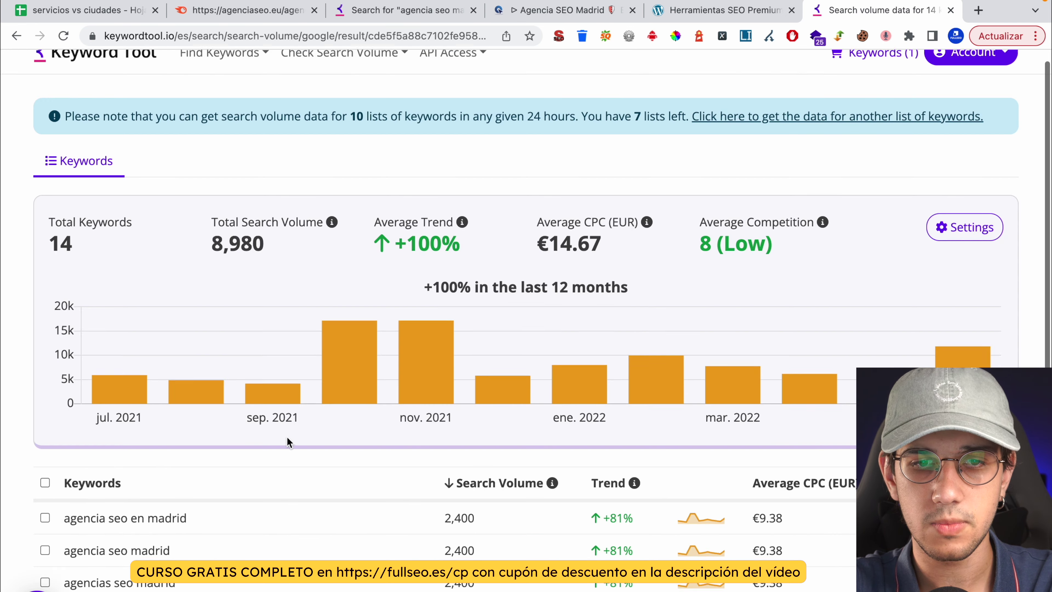
scroll(287, 435, "down", 3)
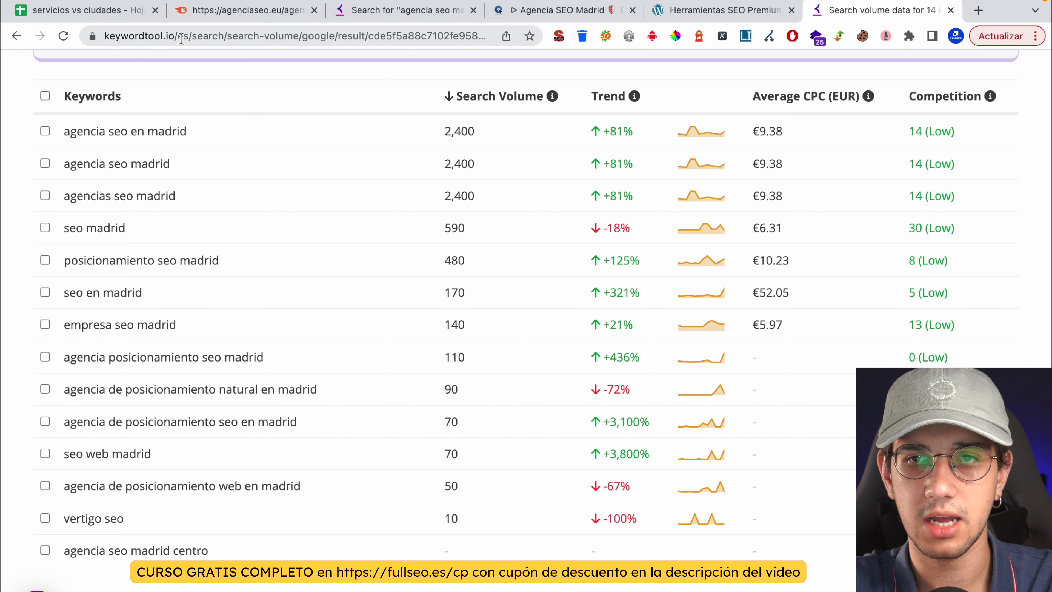
scroll(662, 98, "up", 10)
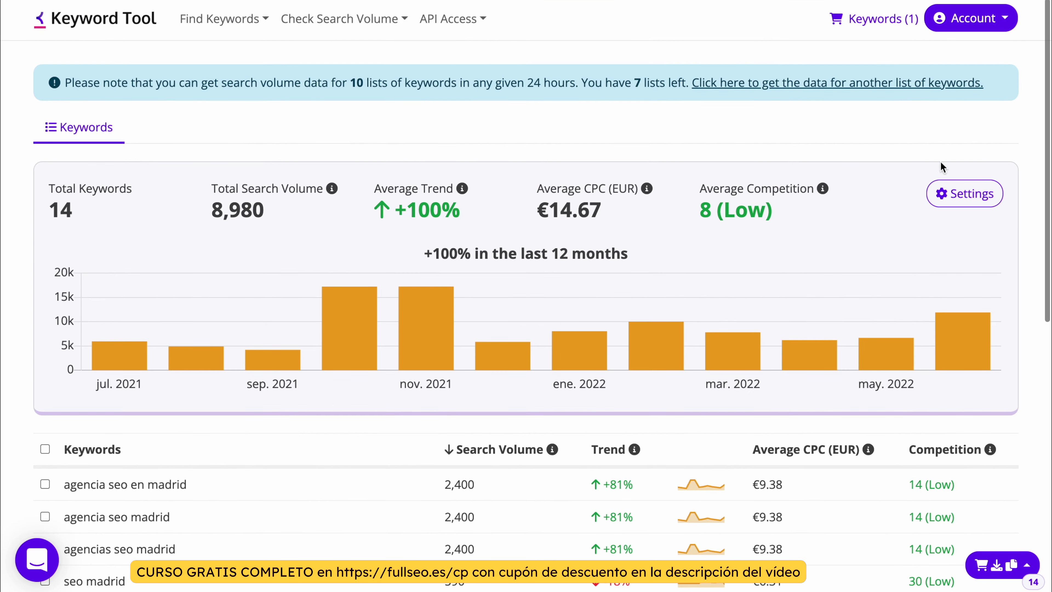
left_click(1003, 565)
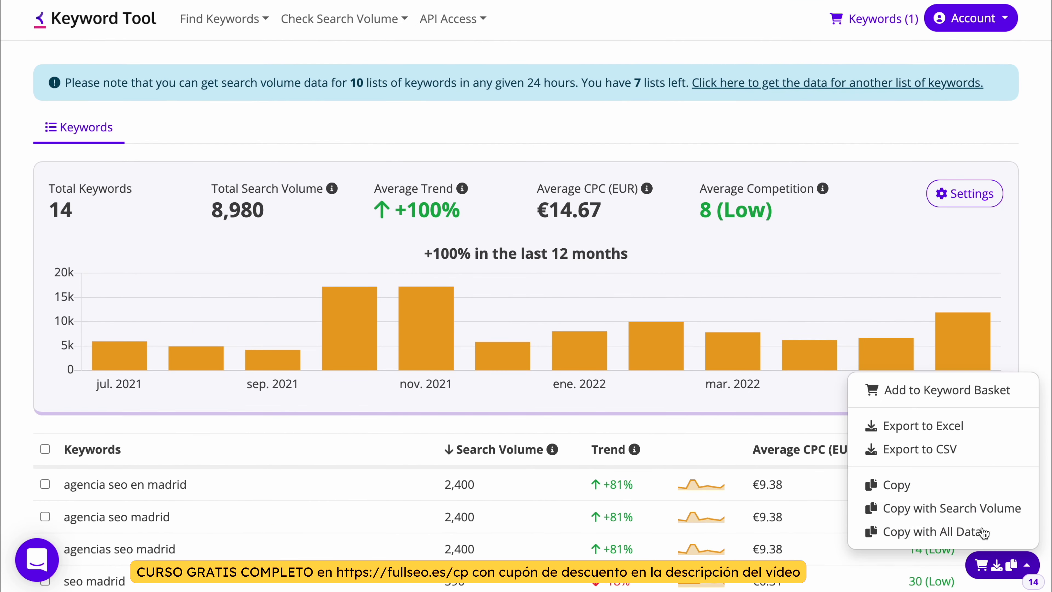
left_click(951, 446)
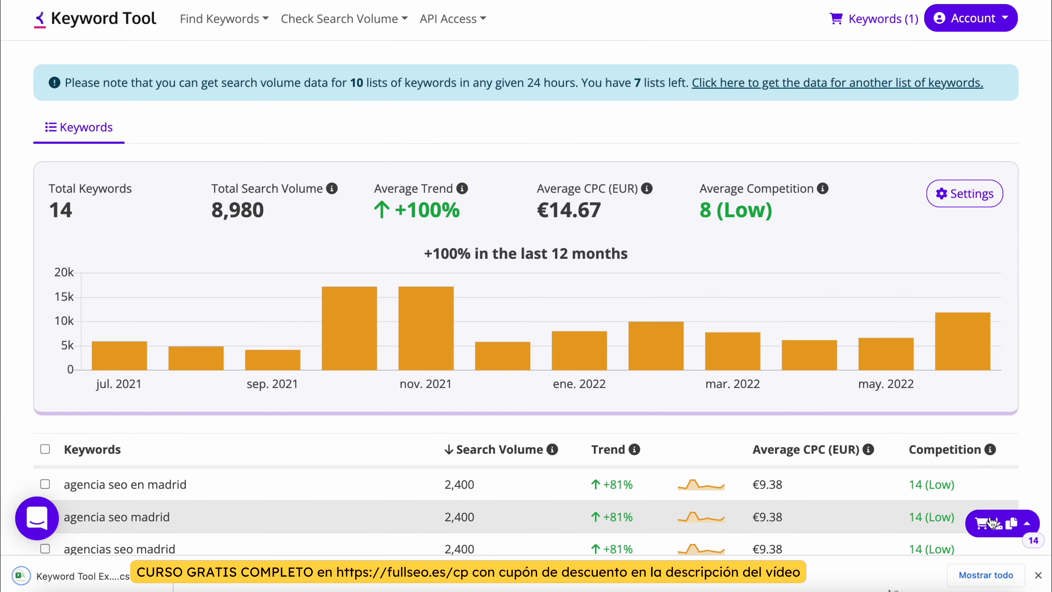
Copy the Keyword Tool results with all data and paste them into the keyword sheet from cell A2.
left_click(992, 521)
left_click(991, 521)
left_click(990, 519)
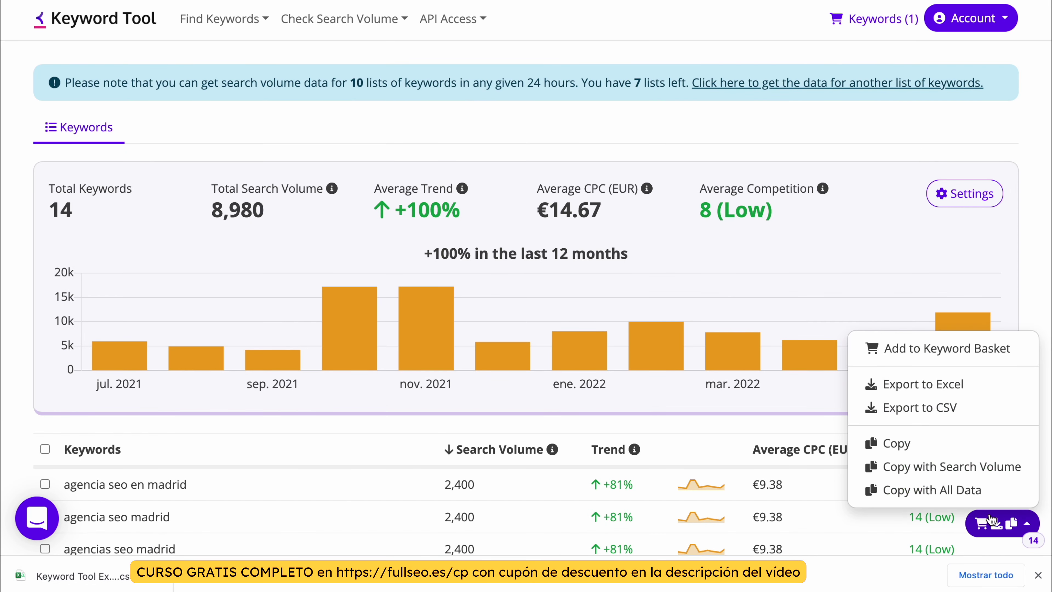
left_click(984, 481)
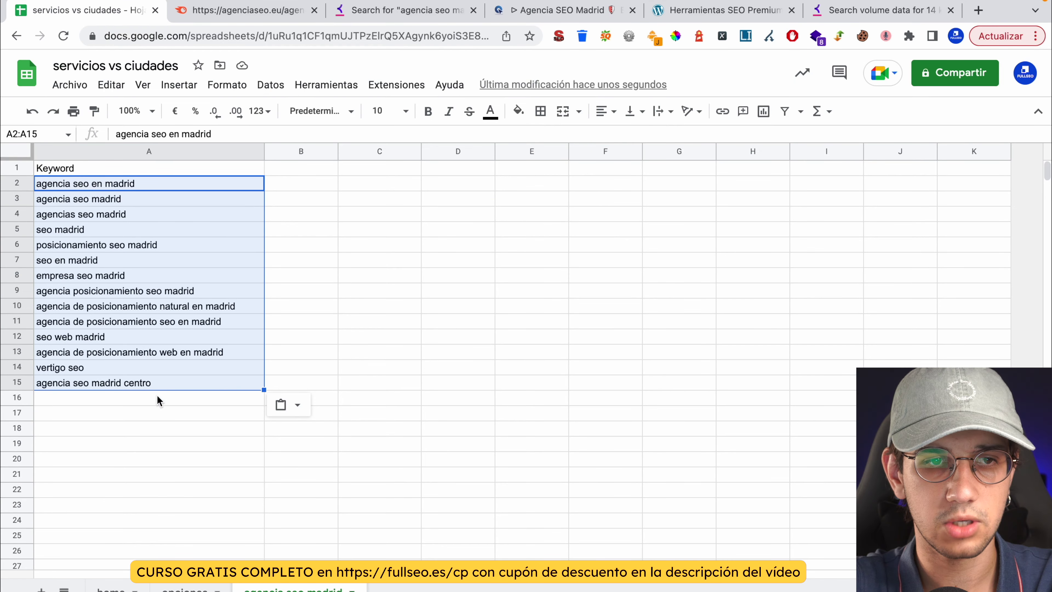
key("ctrl+v")
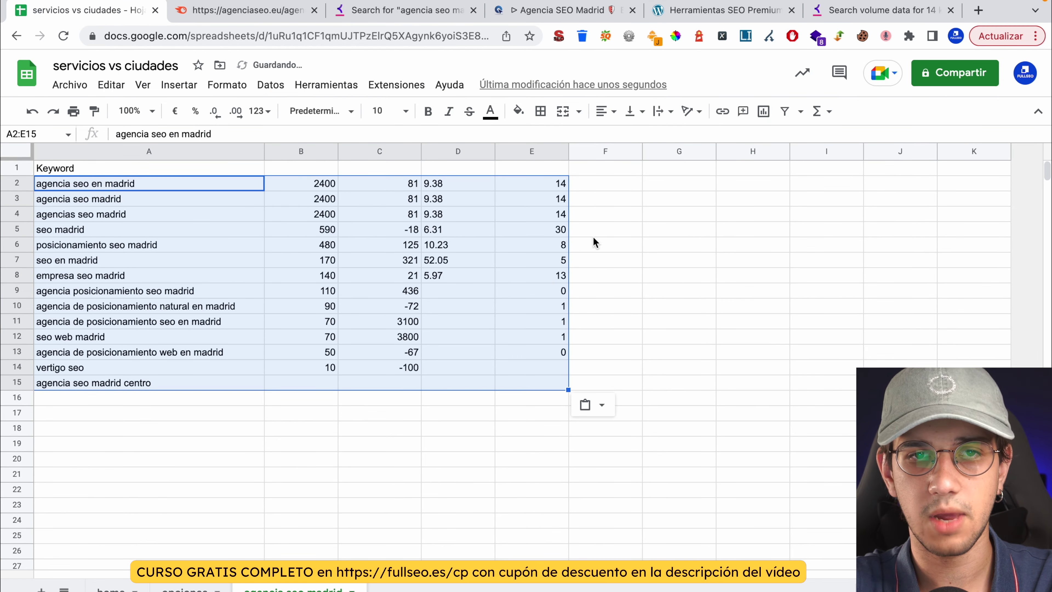
left_click(538, 260)
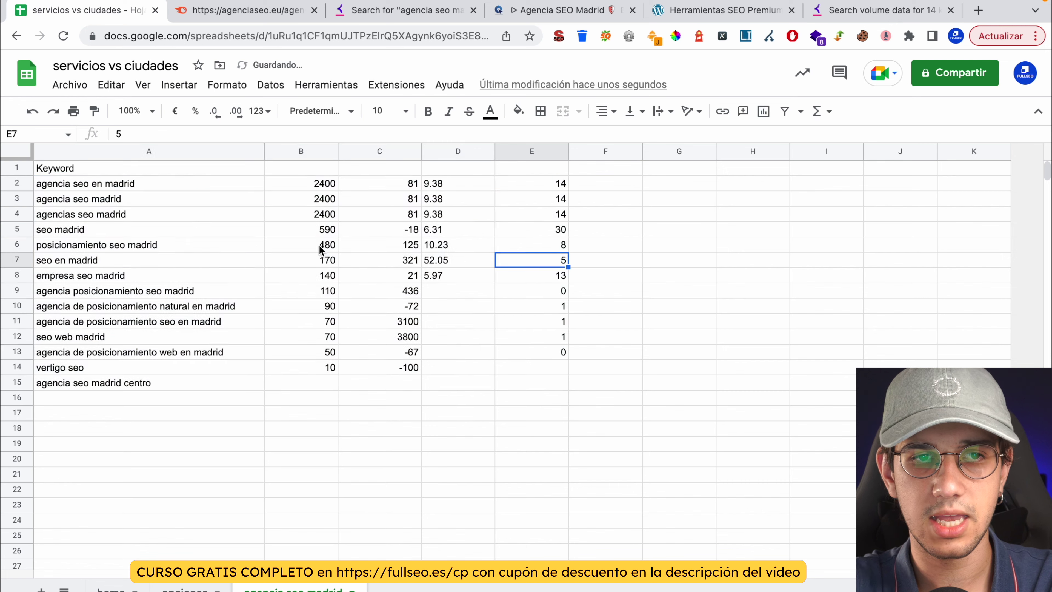
Enter the header vol in cell B1 for the search volume column.
left_click(131, 170)
left_click(304, 172)
type("vol")
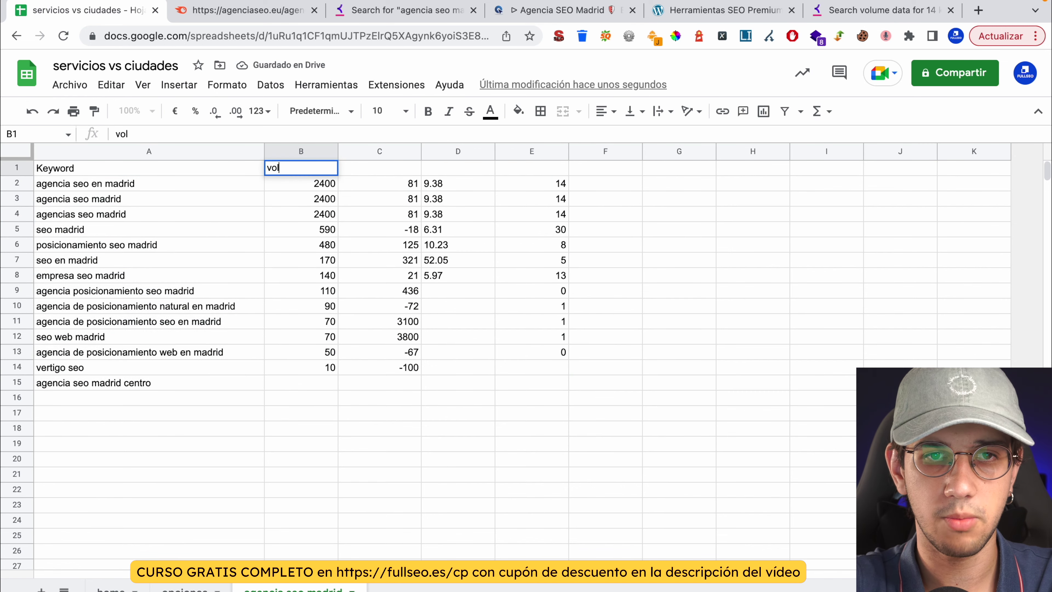
left_click(381, 163)
left_click(435, 168)
left_click(532, 172)
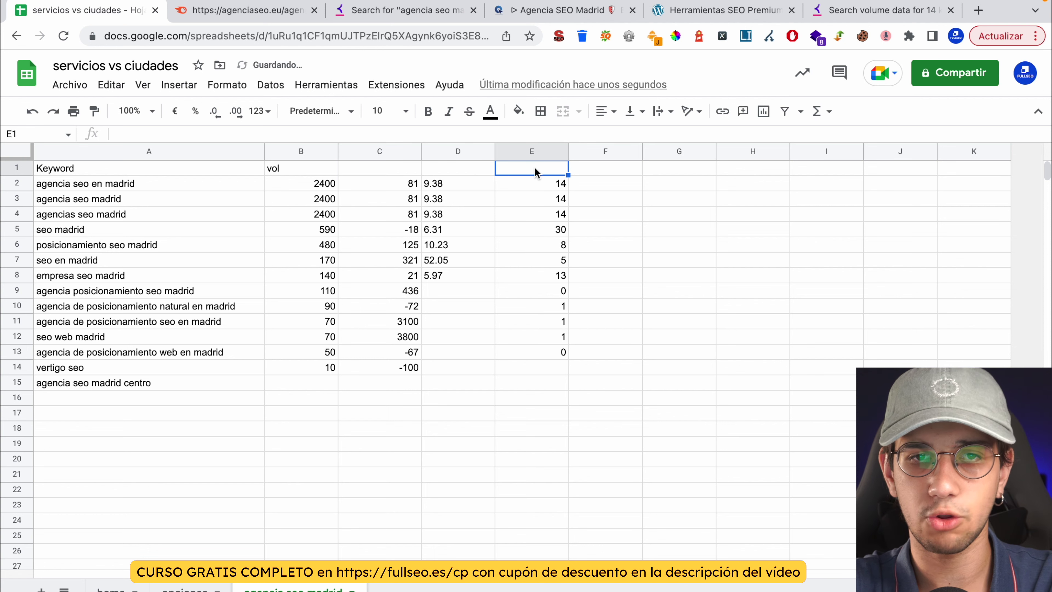
Examine the pasted keywords with their search volume, trend, CPC and competition values.
left_click(330, 182)
left_click(397, 185)
left_click(463, 188)
left_click(505, 188)
left_click(169, 245)
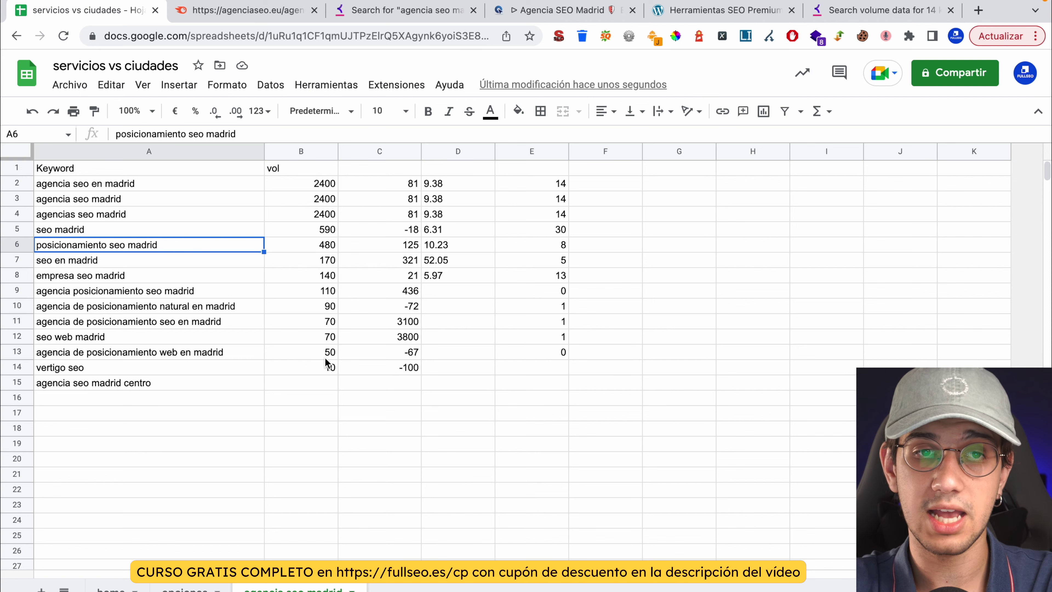
left_click_drag(314, 190, 552, 336)
left_click_drag(189, 192, 161, 262)
left_click(161, 261)
left_click(103, 184)
left_click_drag(103, 185, 566, 184)
left_click(624, 264)
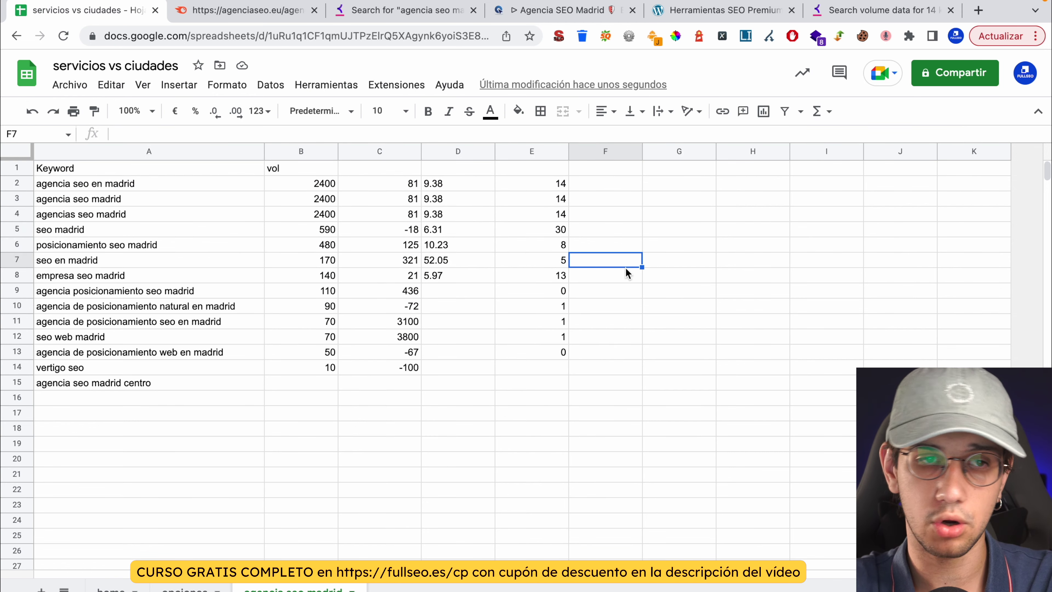
Move the empresa seo madrid row with its data down to row 19, below the keyword list.
left_click(228, 275)
left_click_drag(227, 275, 541, 276)
key("ctrl+c")
left_click(143, 450)
key("ctrl+v")
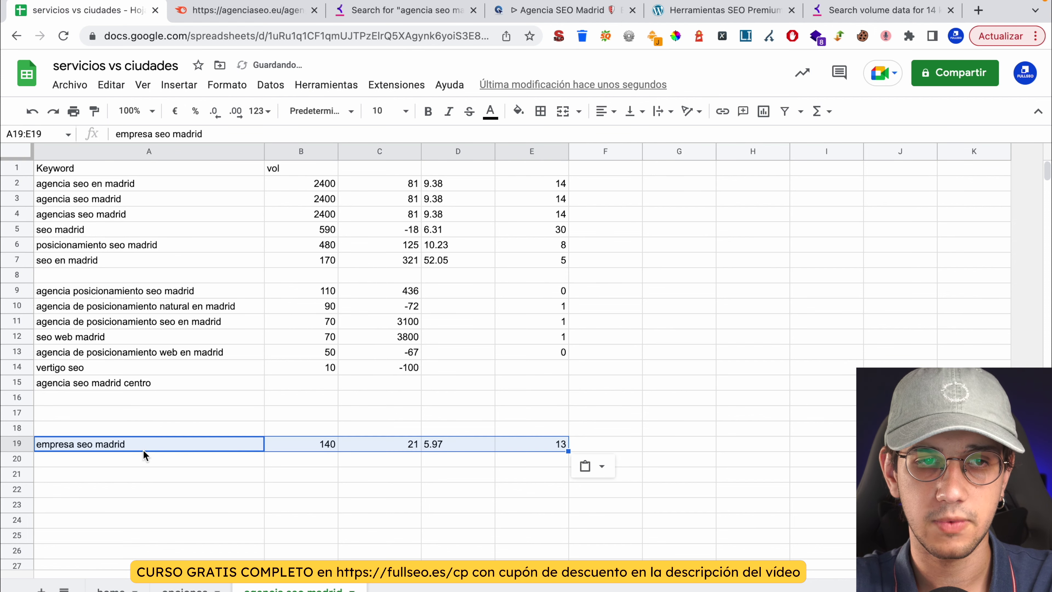
Move the rows agencia seo en madrid, agencia seo madrid and agencias seo madrid to rows 20 to 22.
left_click_drag(110, 184, 553, 226)
key("ctrl+x")
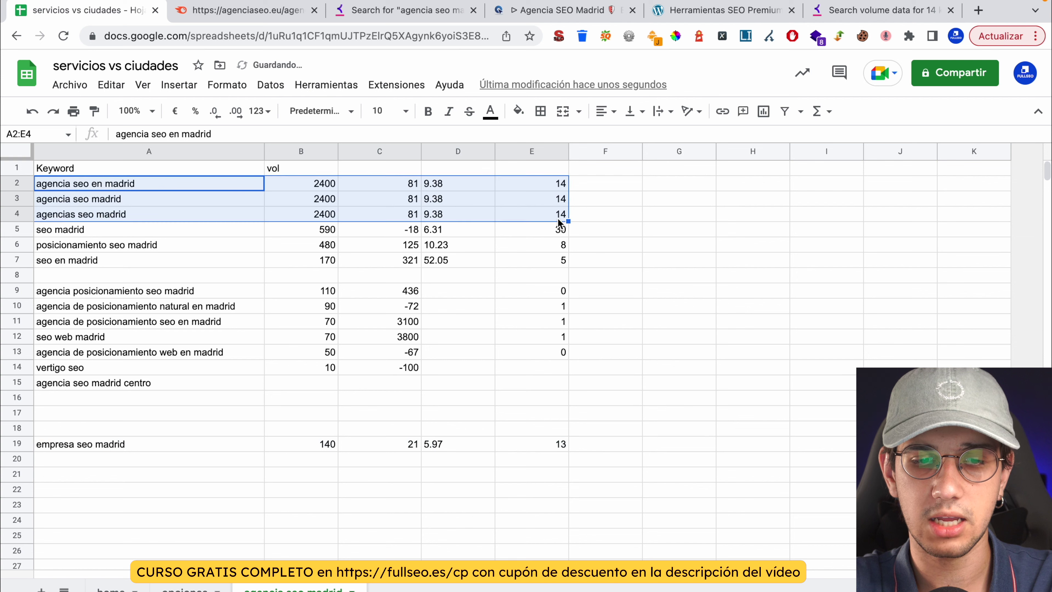
left_click(81, 459)
key("ctrl+v")
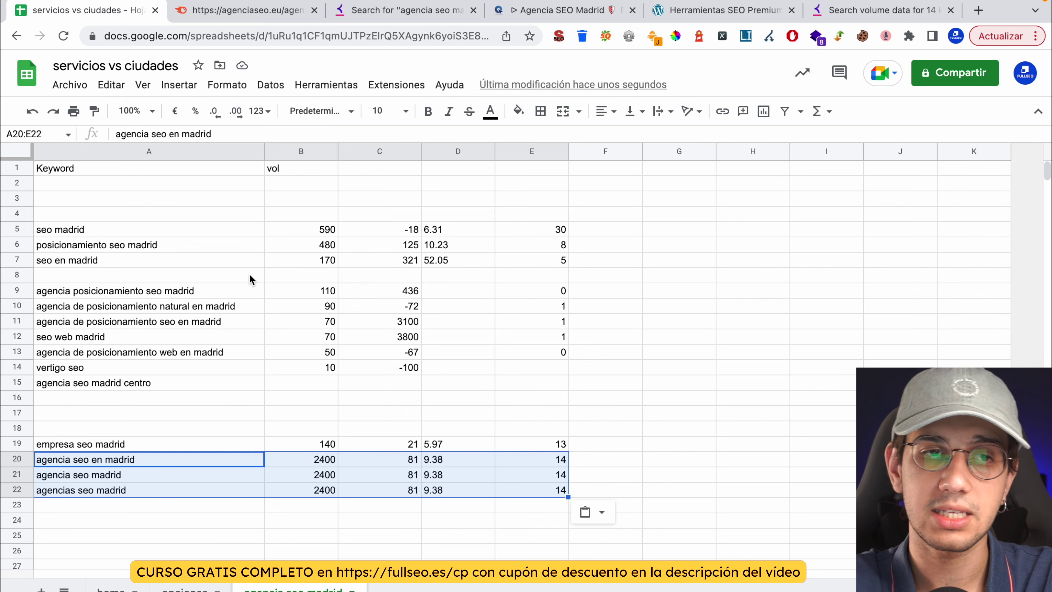
Review the remaining keywords, from seo madrid to agencia de posicionamiento web en madrid, and their search volumes.
left_click(117, 231)
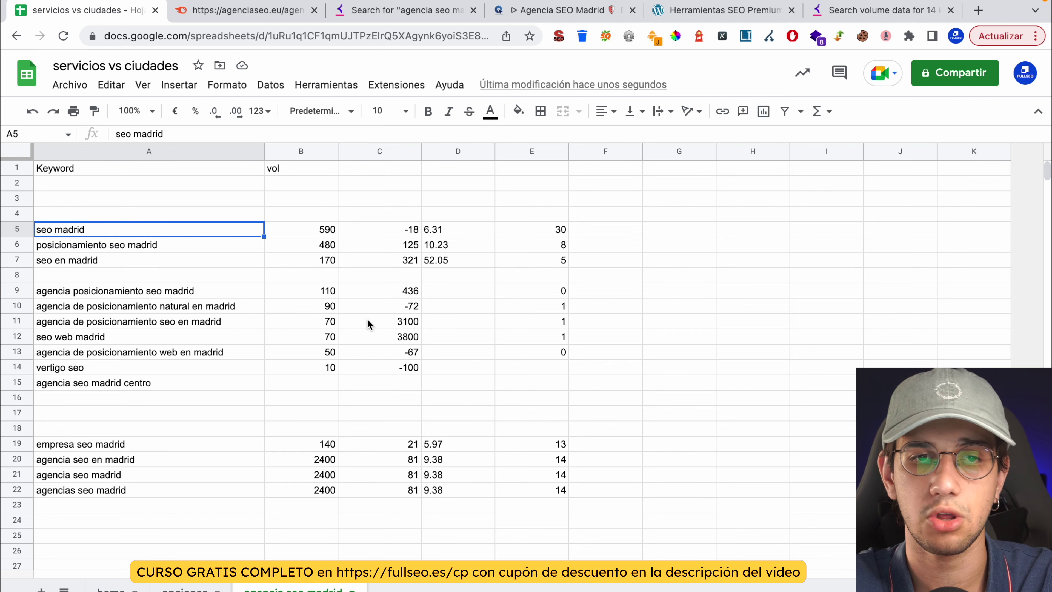
left_click(168, 354)
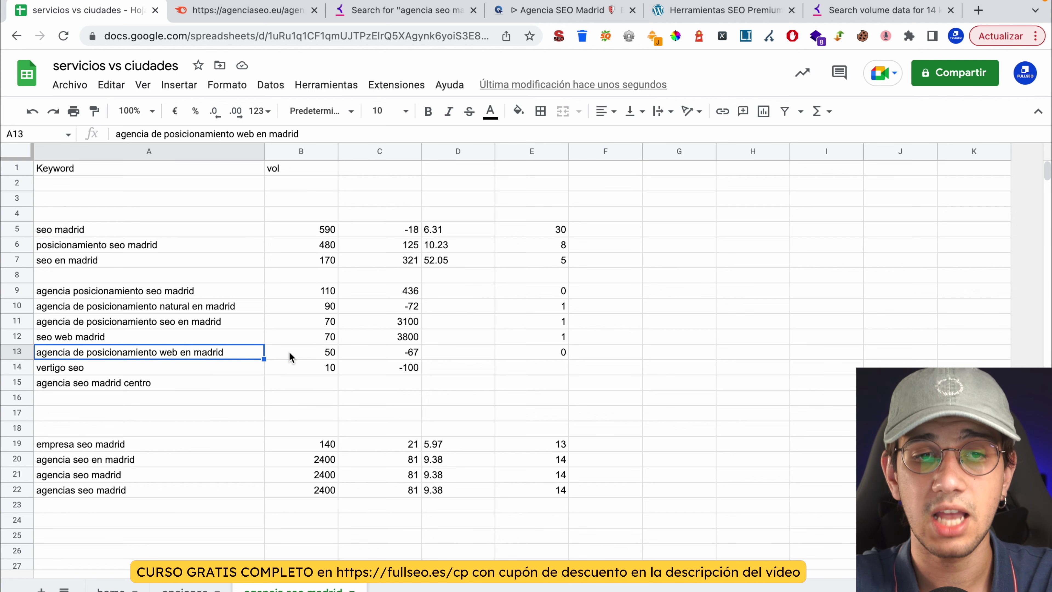
left_click(330, 357)
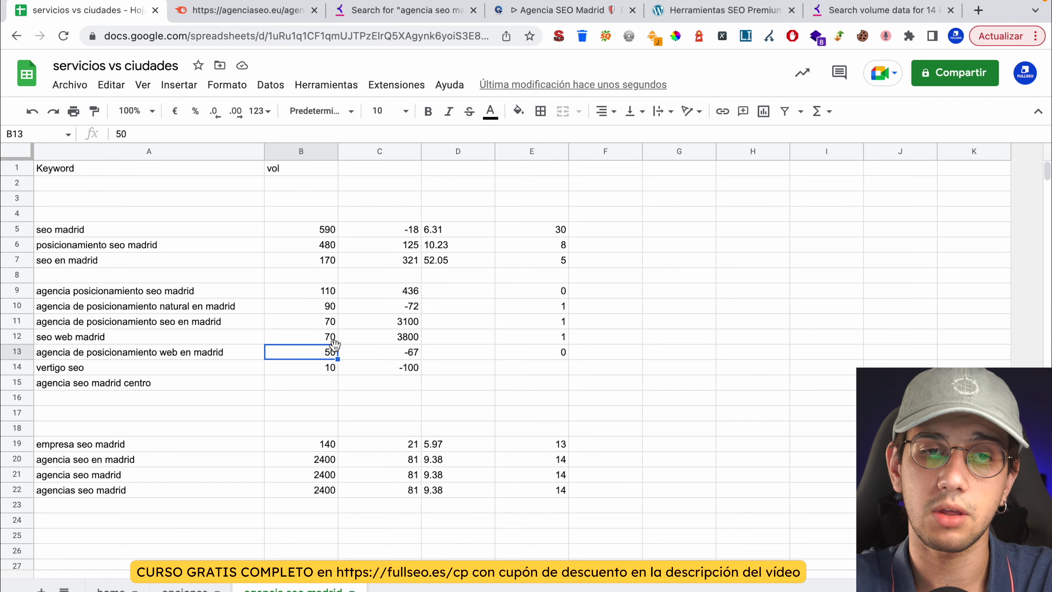
double_click(326, 353)
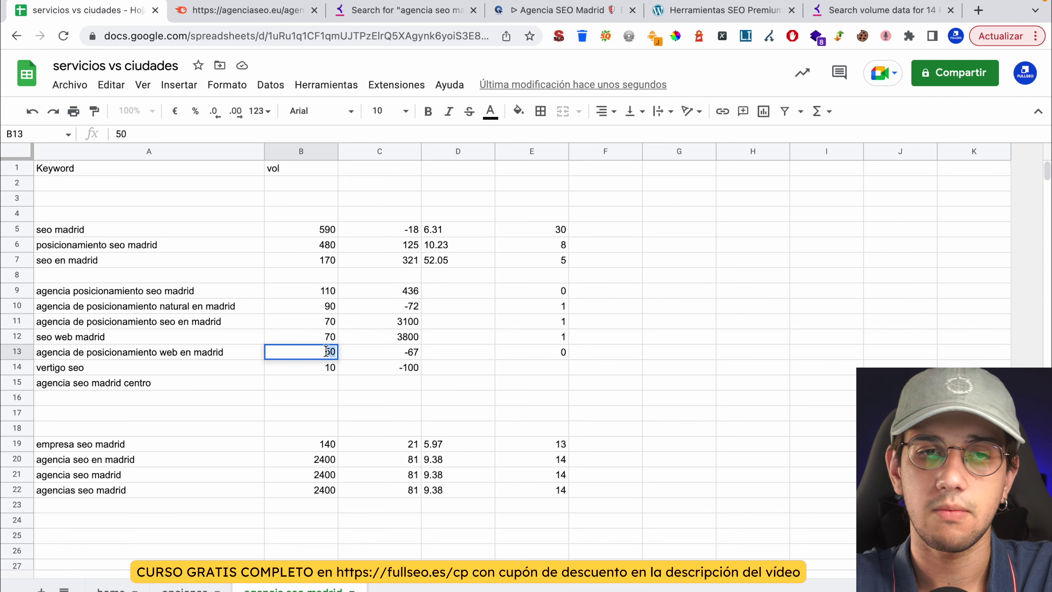
left_click(332, 274)
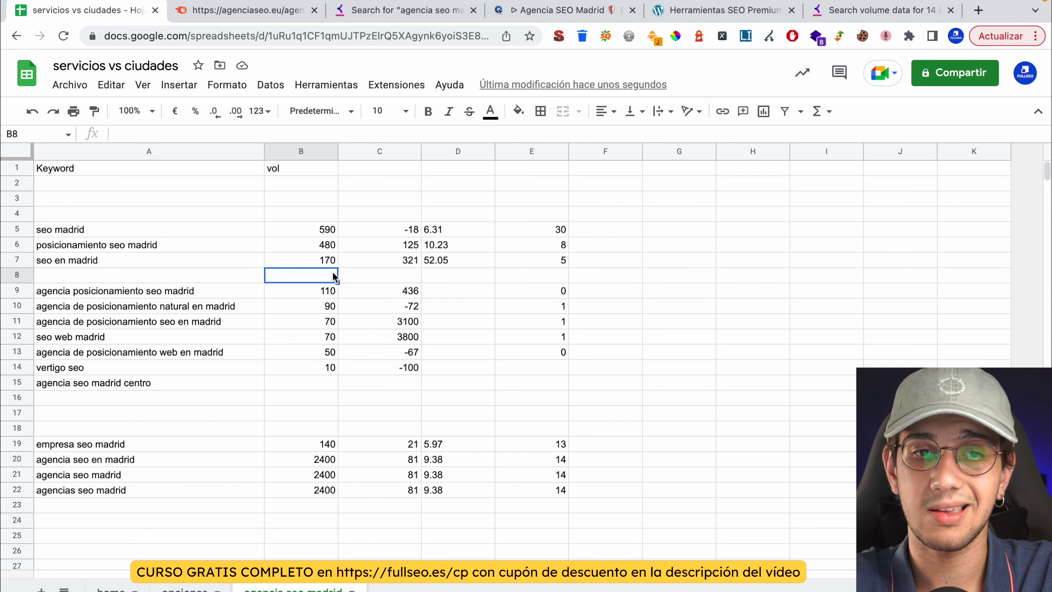
left_click(170, 231)
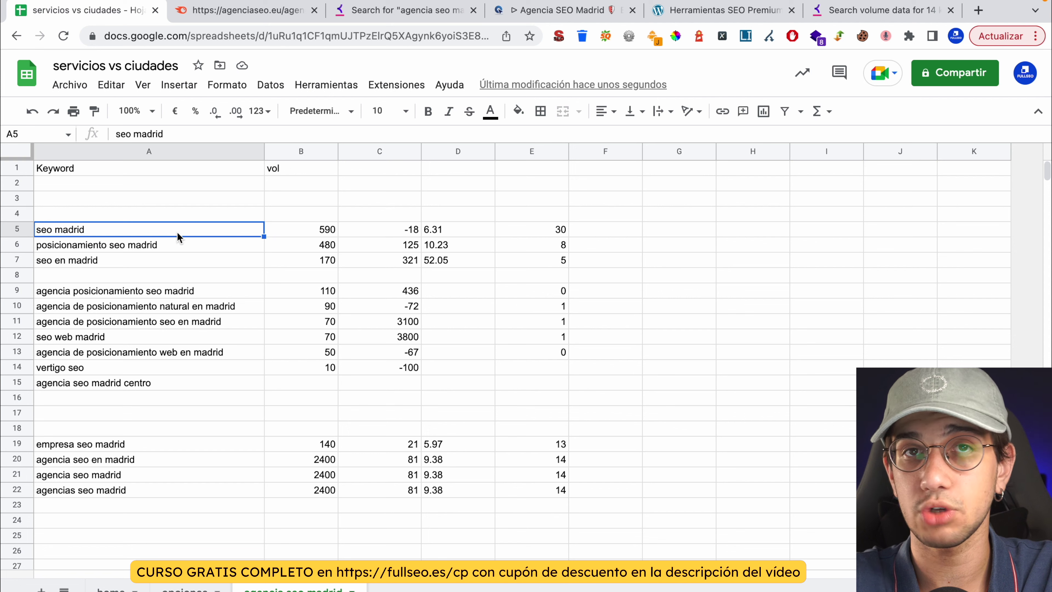
left_click(278, 306)
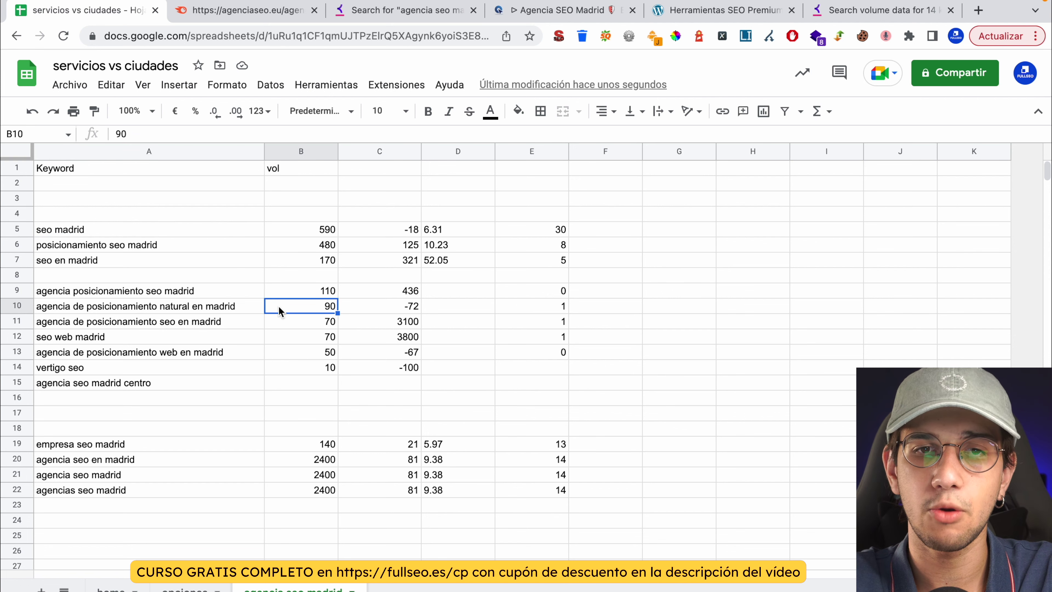